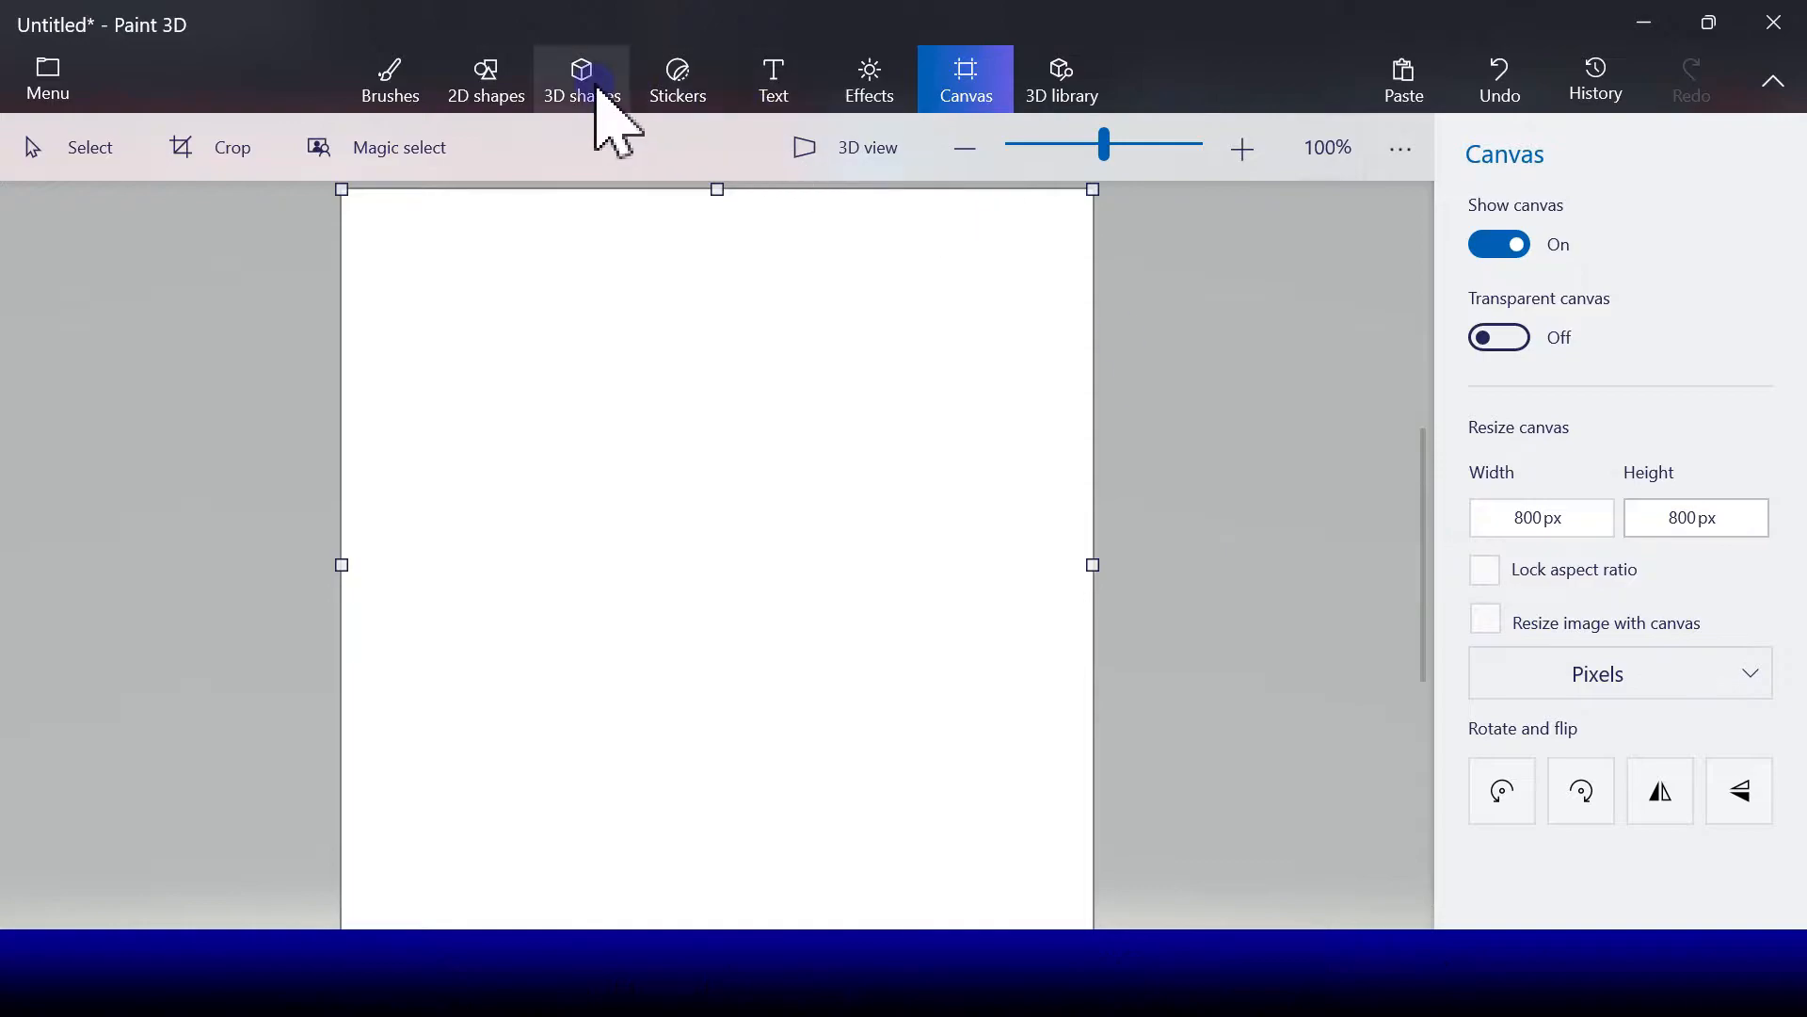
Step: Draw a light grey horizontal line across the full canvas width, slightly above the middle of the visible area, as the bathtub edge
left_click(494, 83)
left_click(1499, 260)
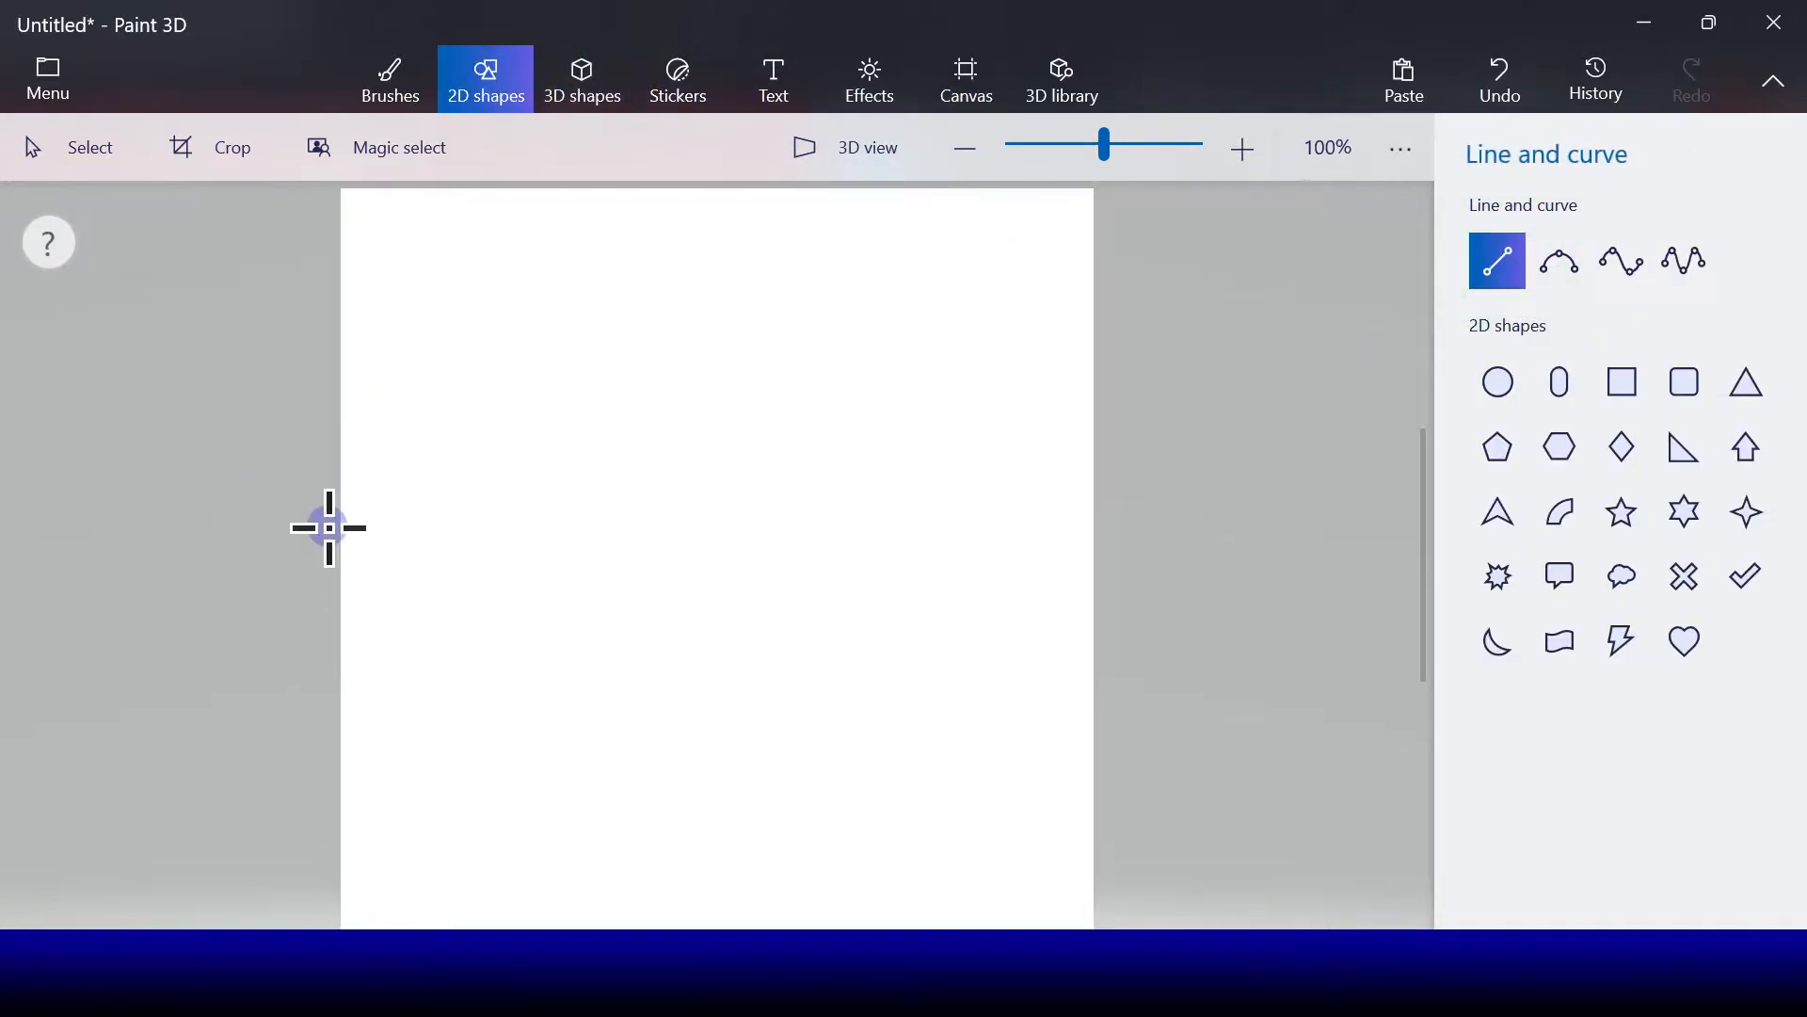
left_click_drag(329, 526, 1132, 527)
left_click(1504, 296)
left_click(1424, 388)
left_click_drag(935, 537, 936, 523)
left_click(1227, 513)
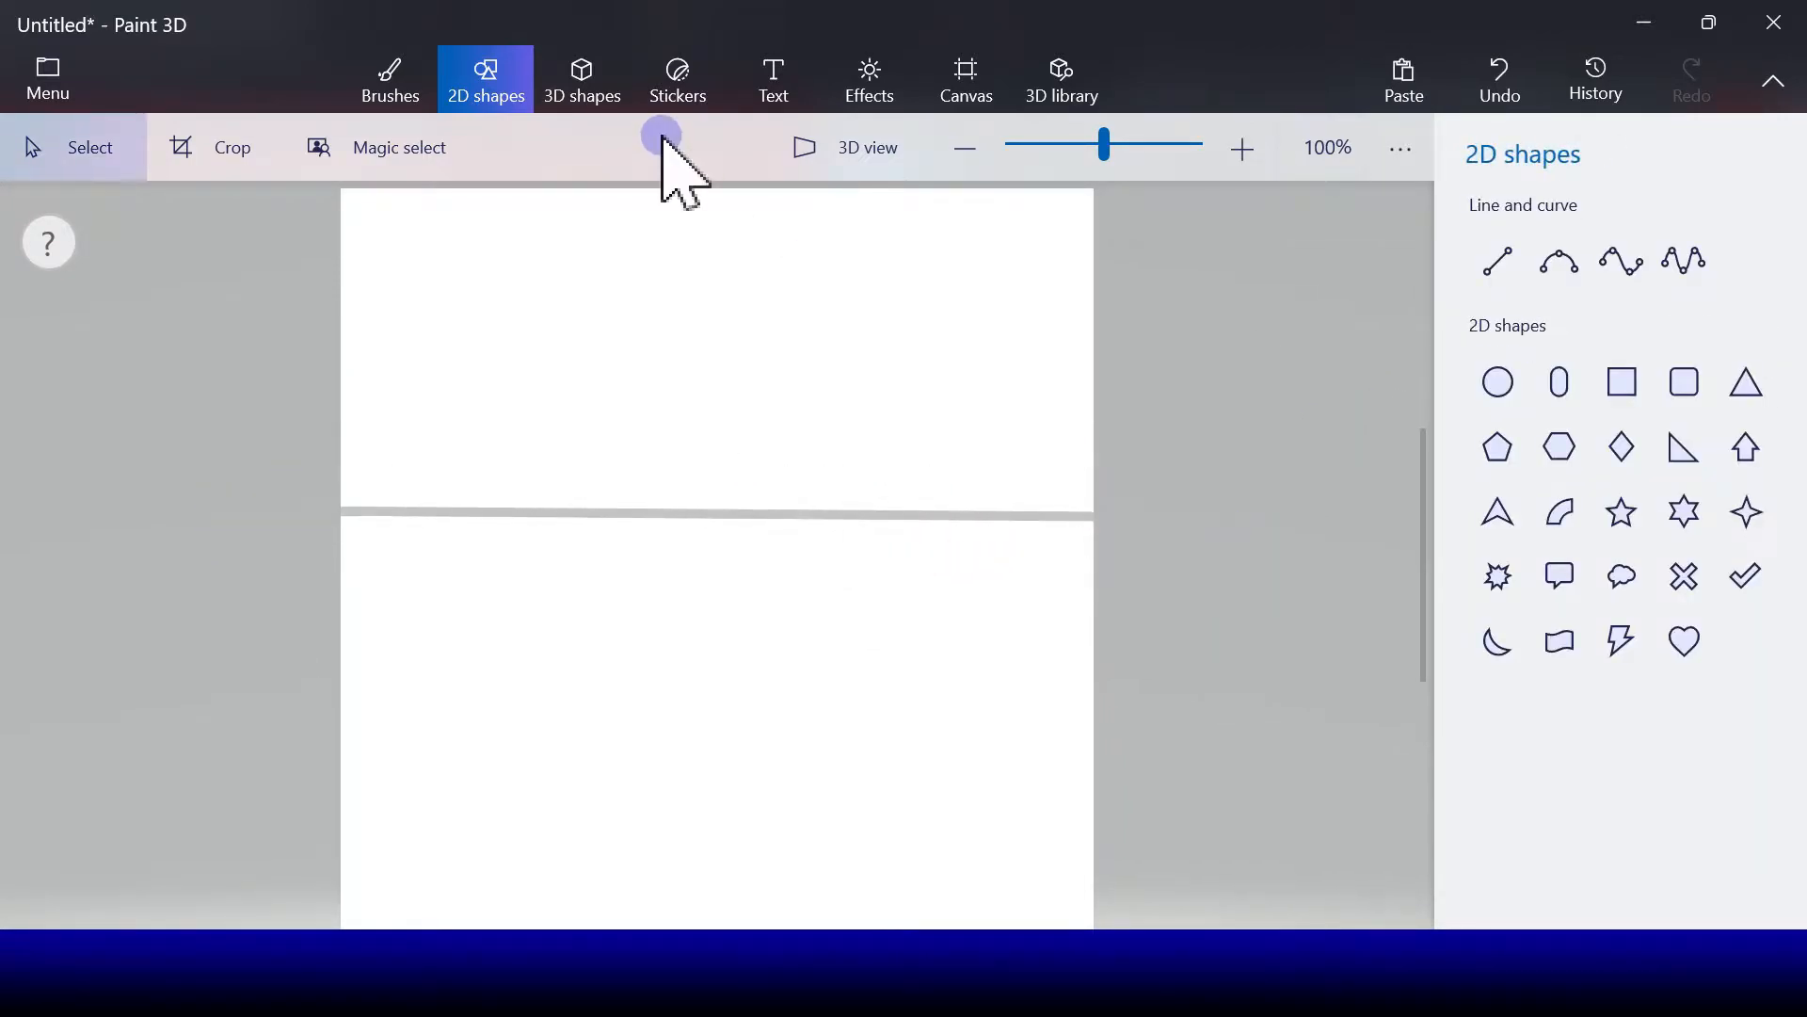
Step: Fill the white area above the grey line with lime
left_click(384, 63)
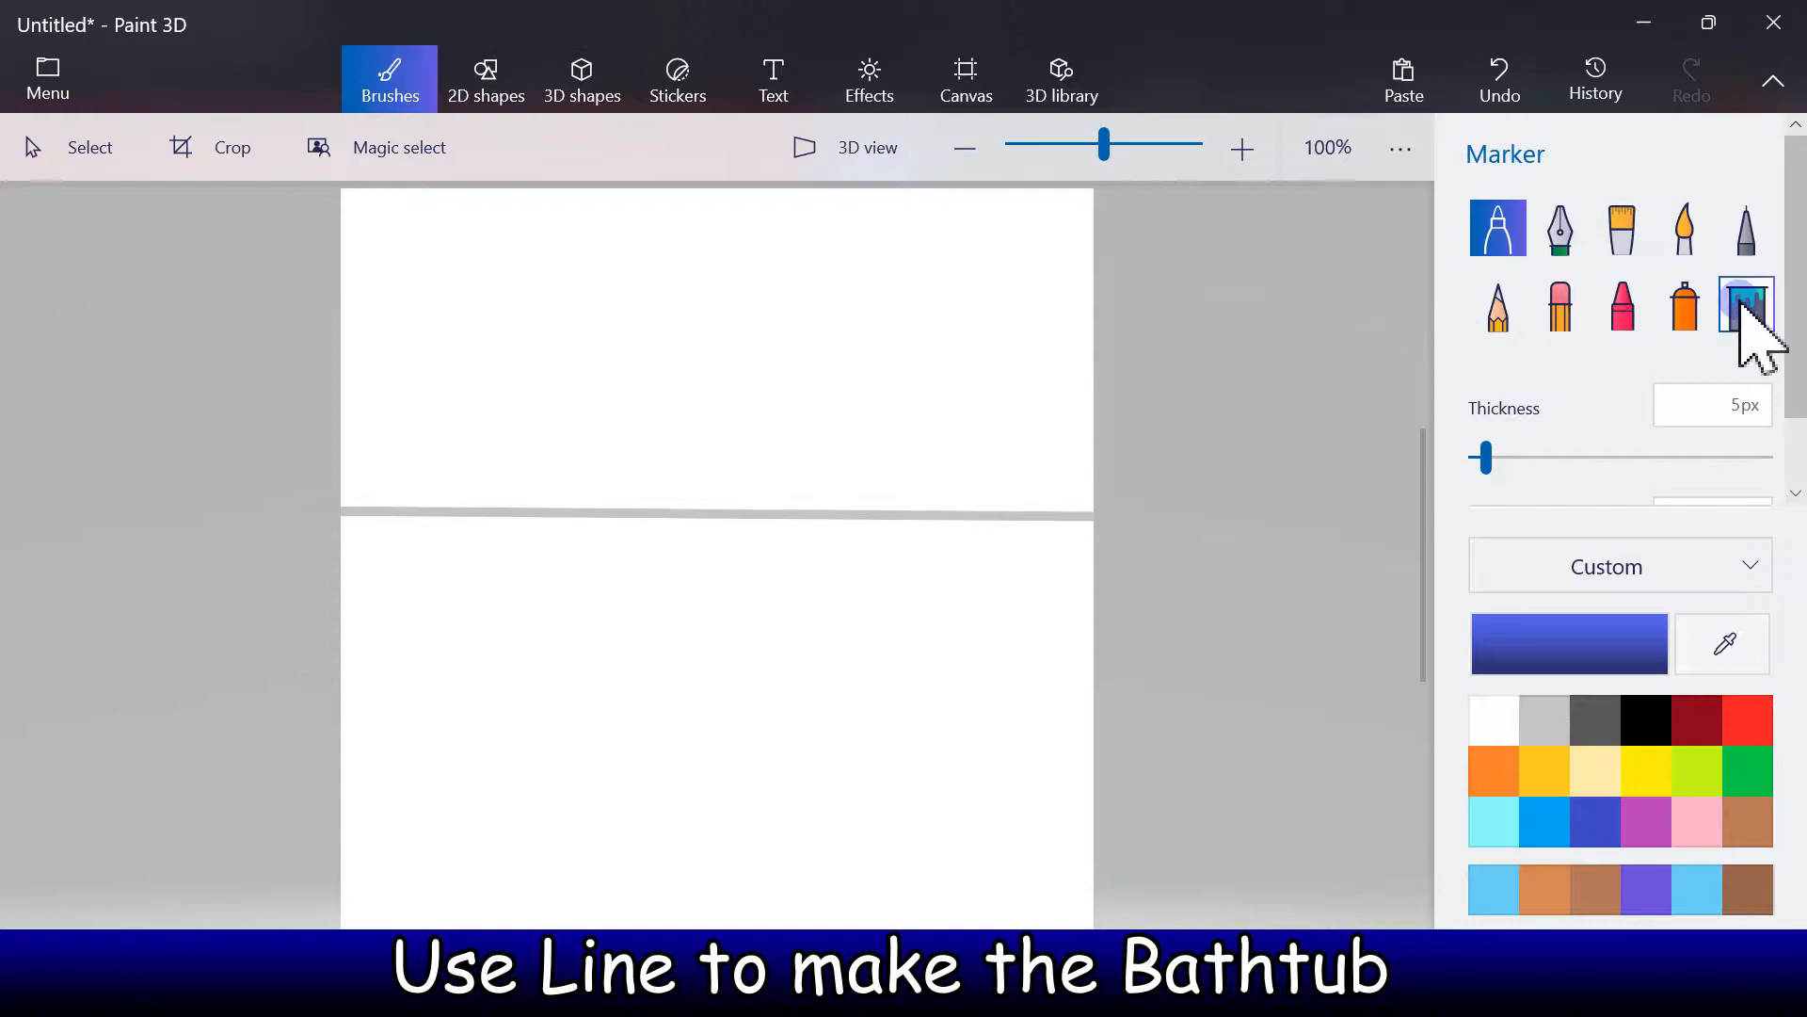
left_click(1744, 311)
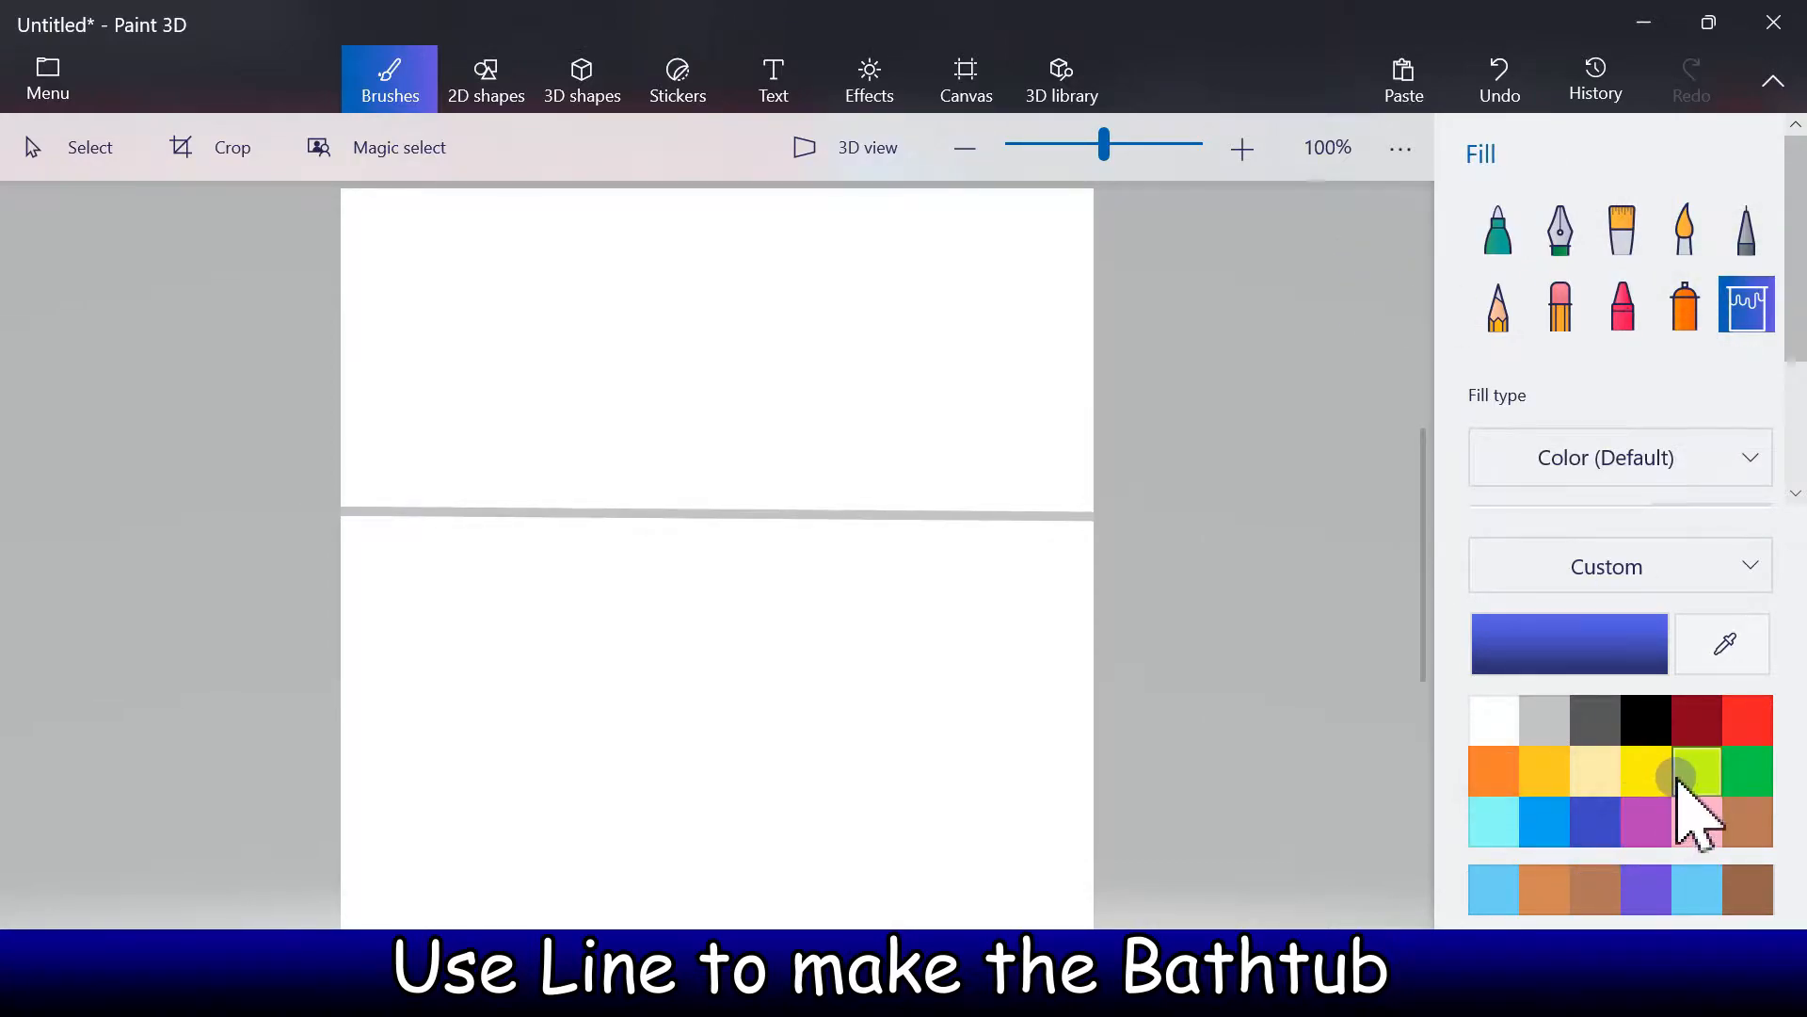
left_click(1544, 828)
left_click(1699, 770)
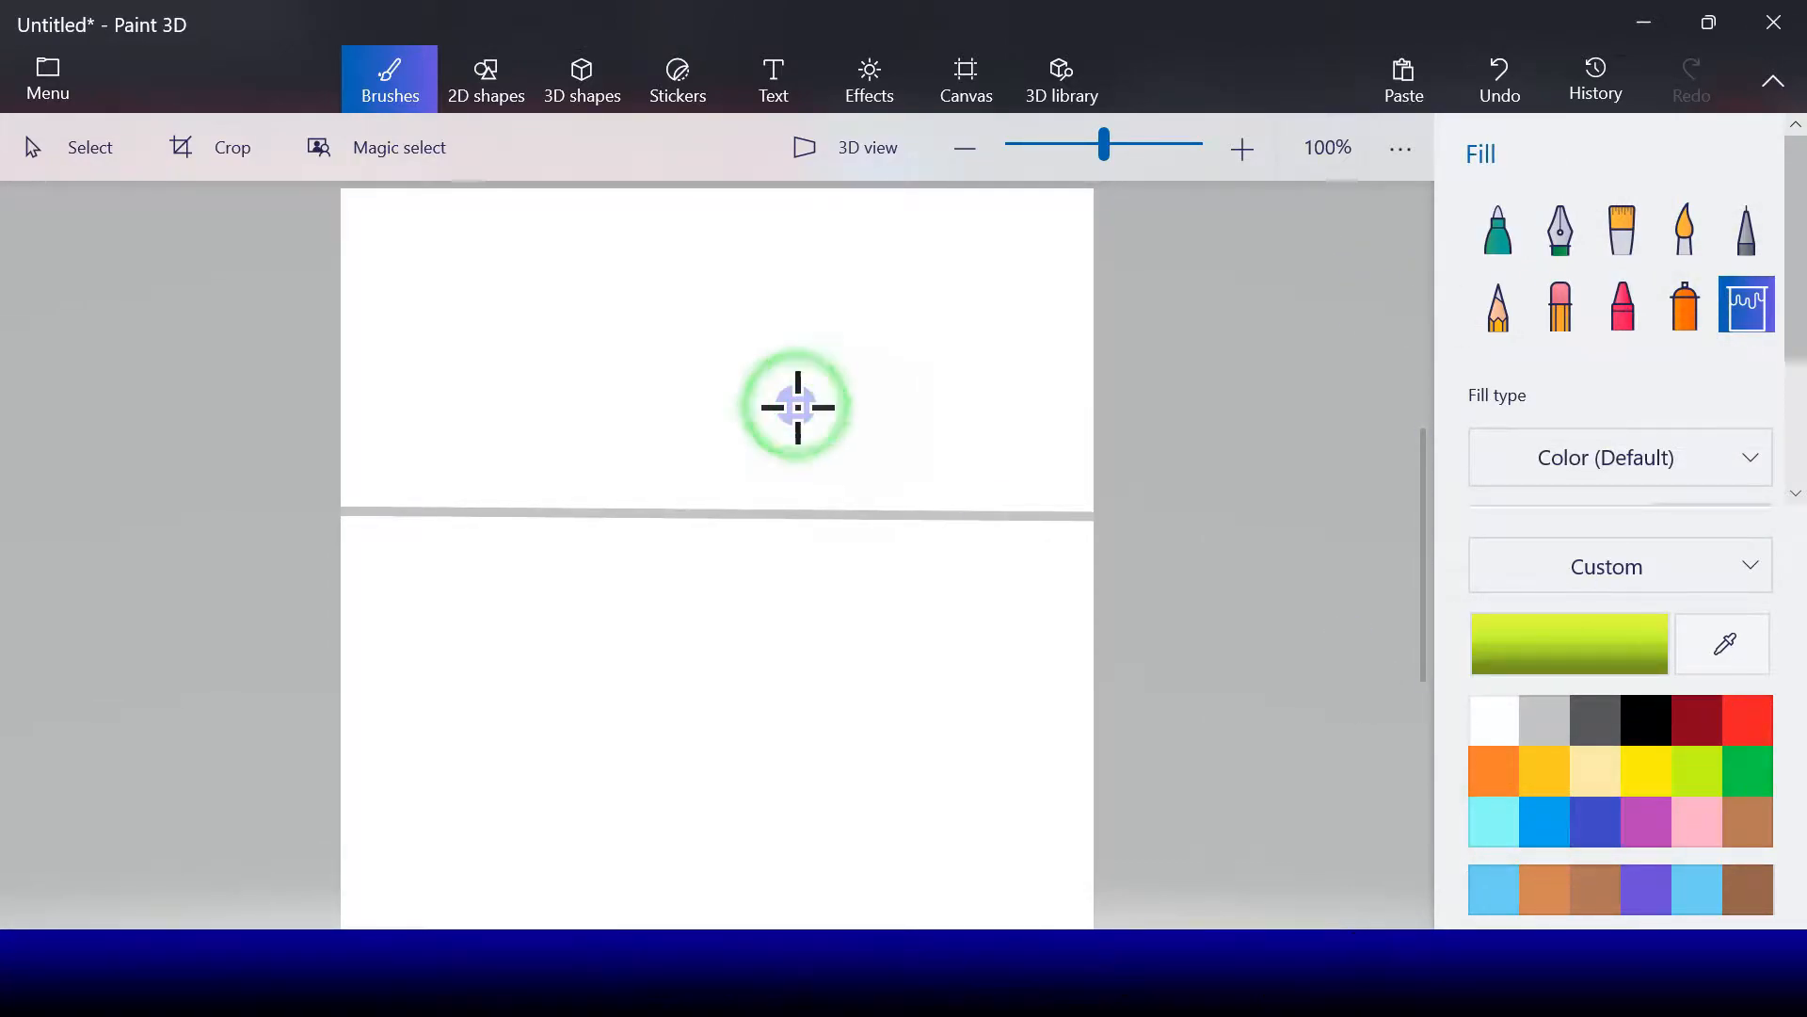
left_click(795, 405)
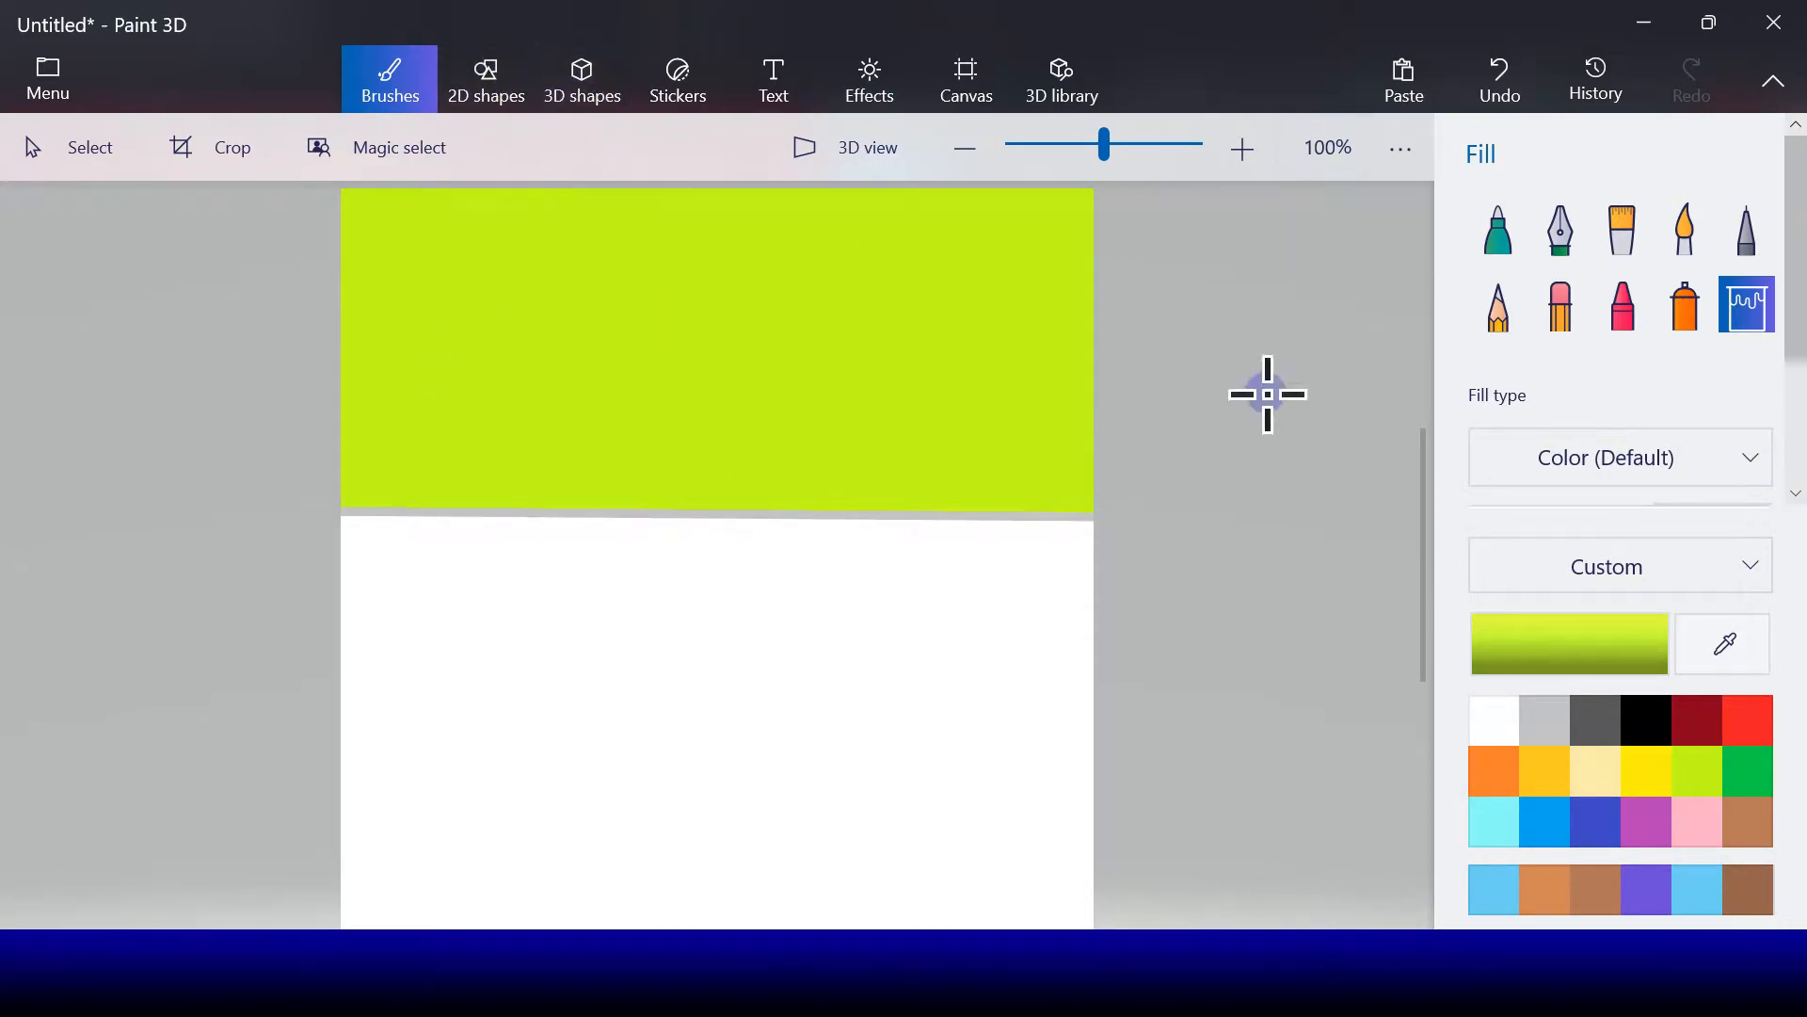
Step: Draw a wavy turquoise waterline across the canvas below the grey line with the 5px Marker and fill the area beneath it with turquoise
left_click(1498, 236)
left_click(1547, 822)
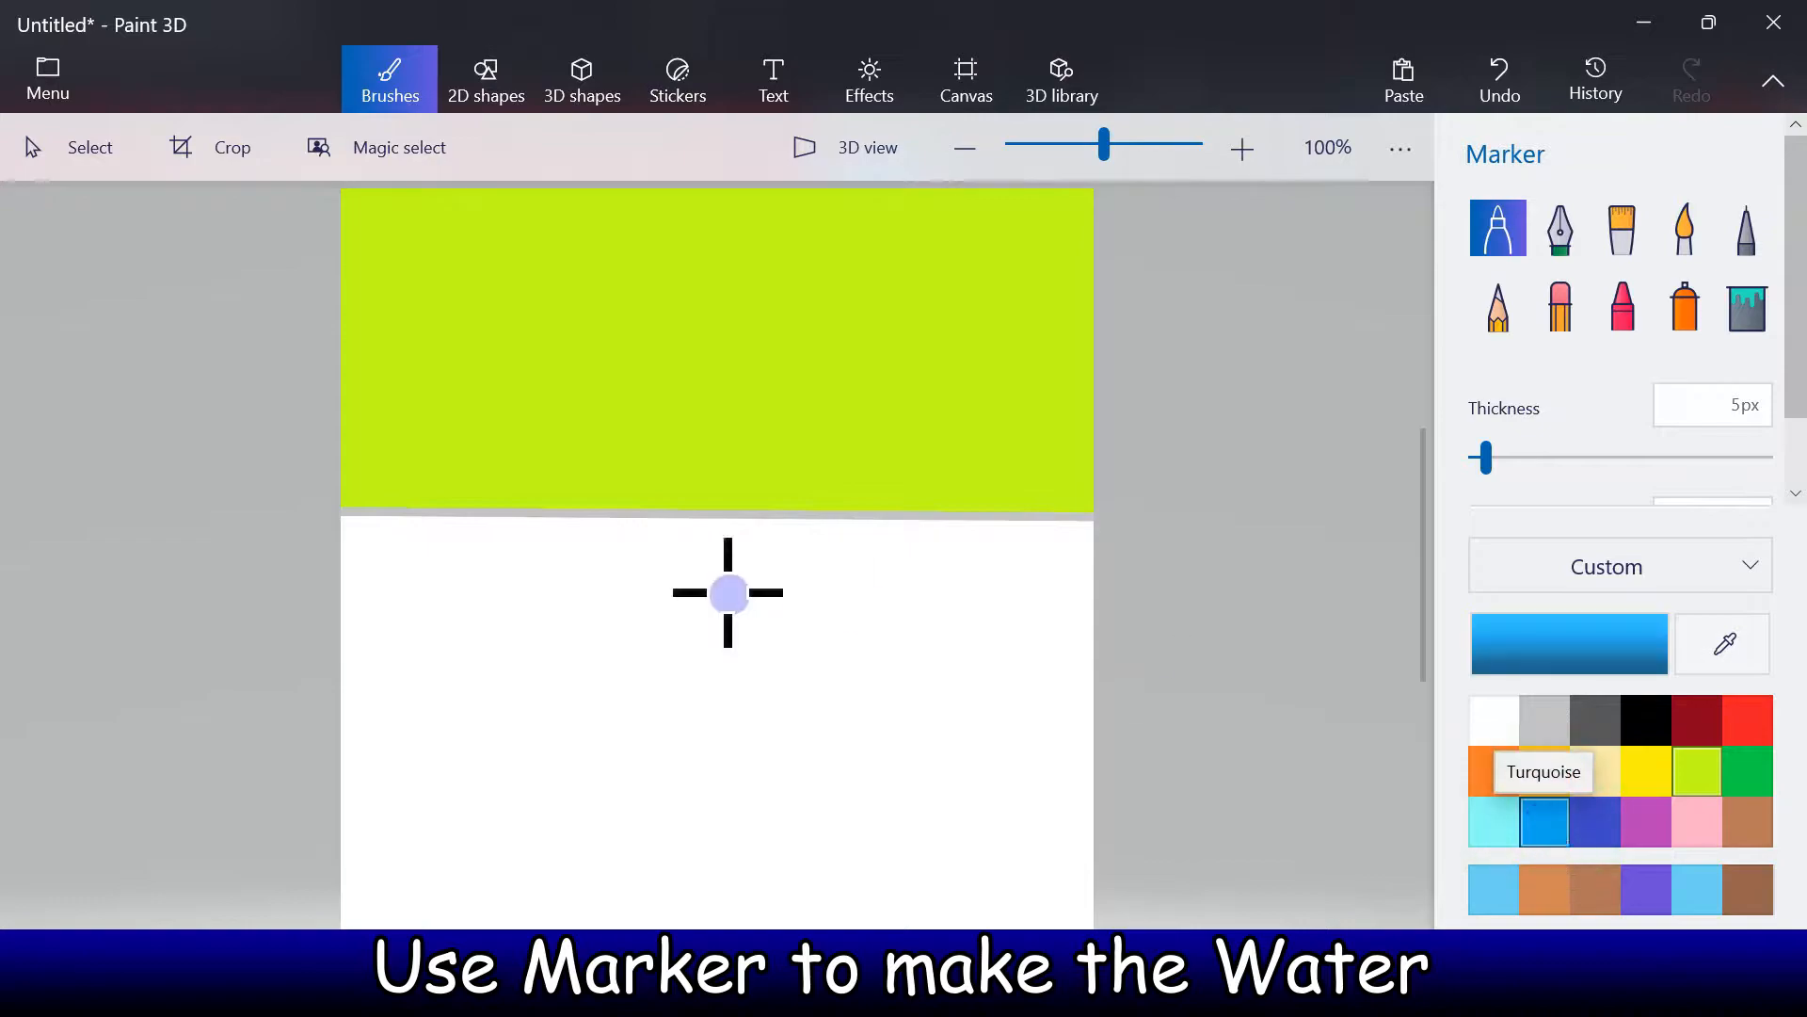
left_click_drag(358, 585, 423, 585)
left_click_drag(716, 587, 1097, 586)
left_click_drag(356, 587, 334, 589)
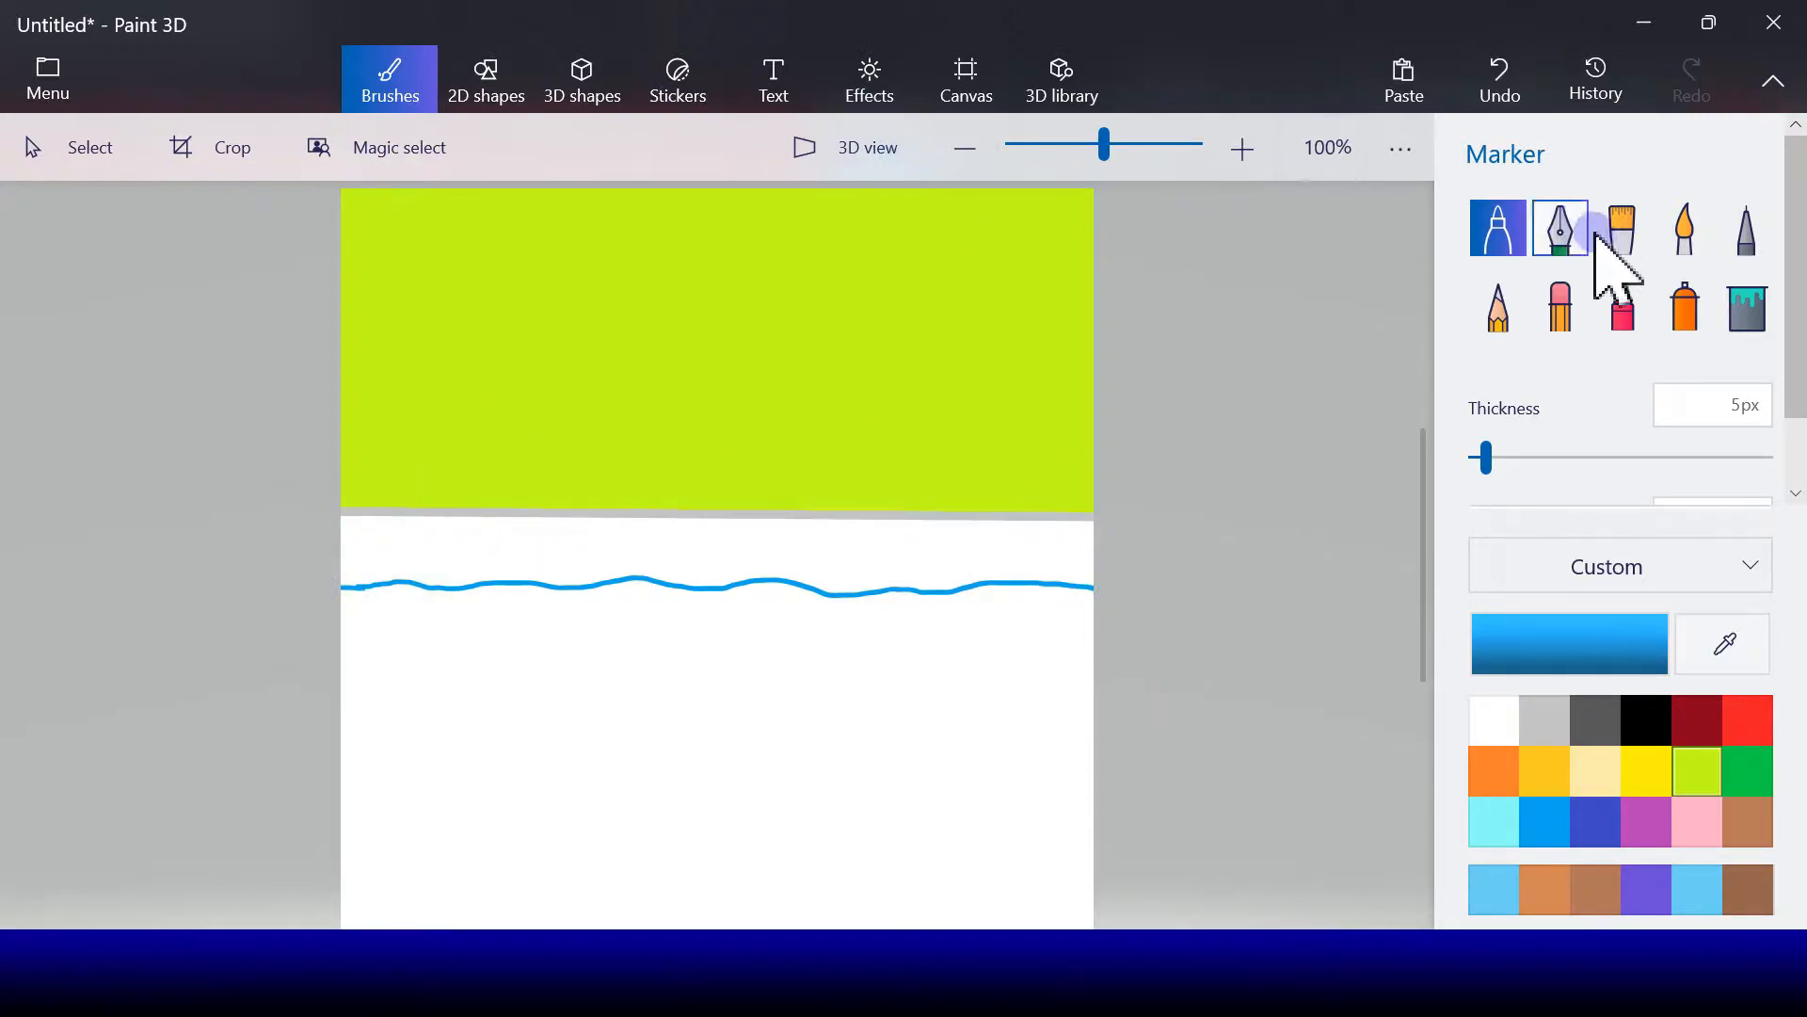
left_click(1747, 306)
left_click(864, 704)
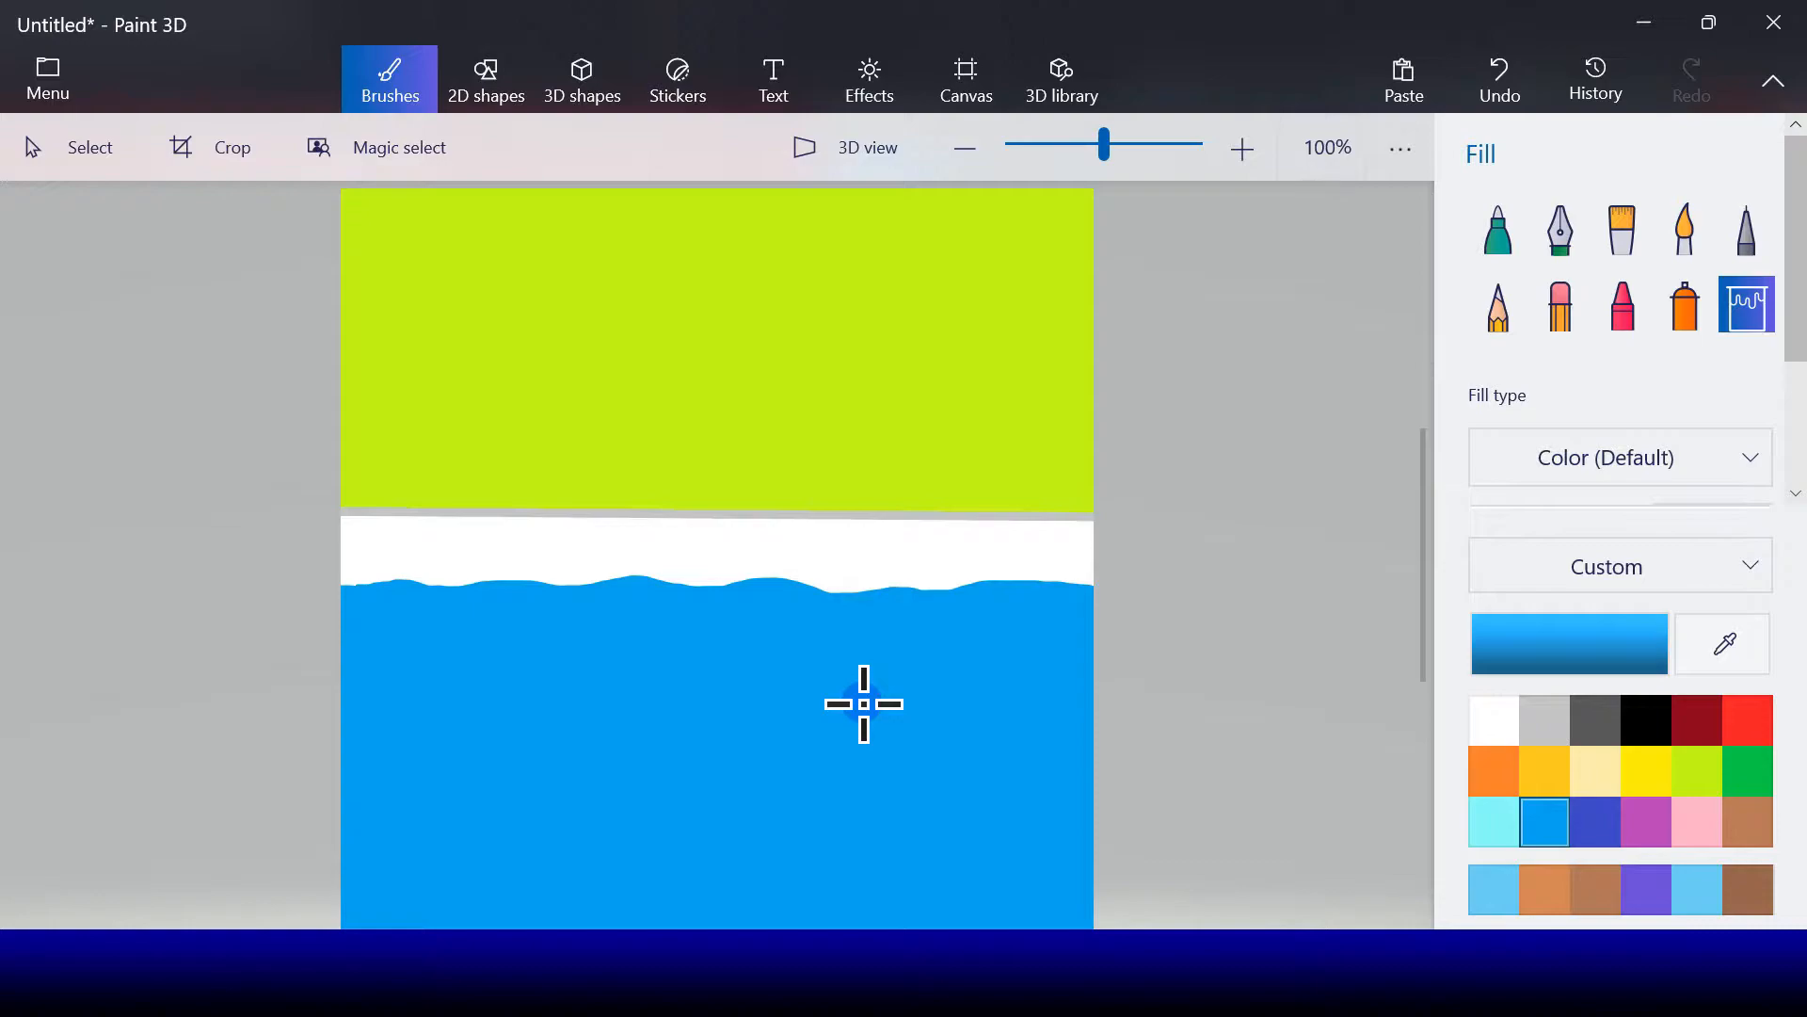
Step: Draw a white vertical line, 10px thick, down the middle of the lime wall to the bathtub edge
left_click(493, 87)
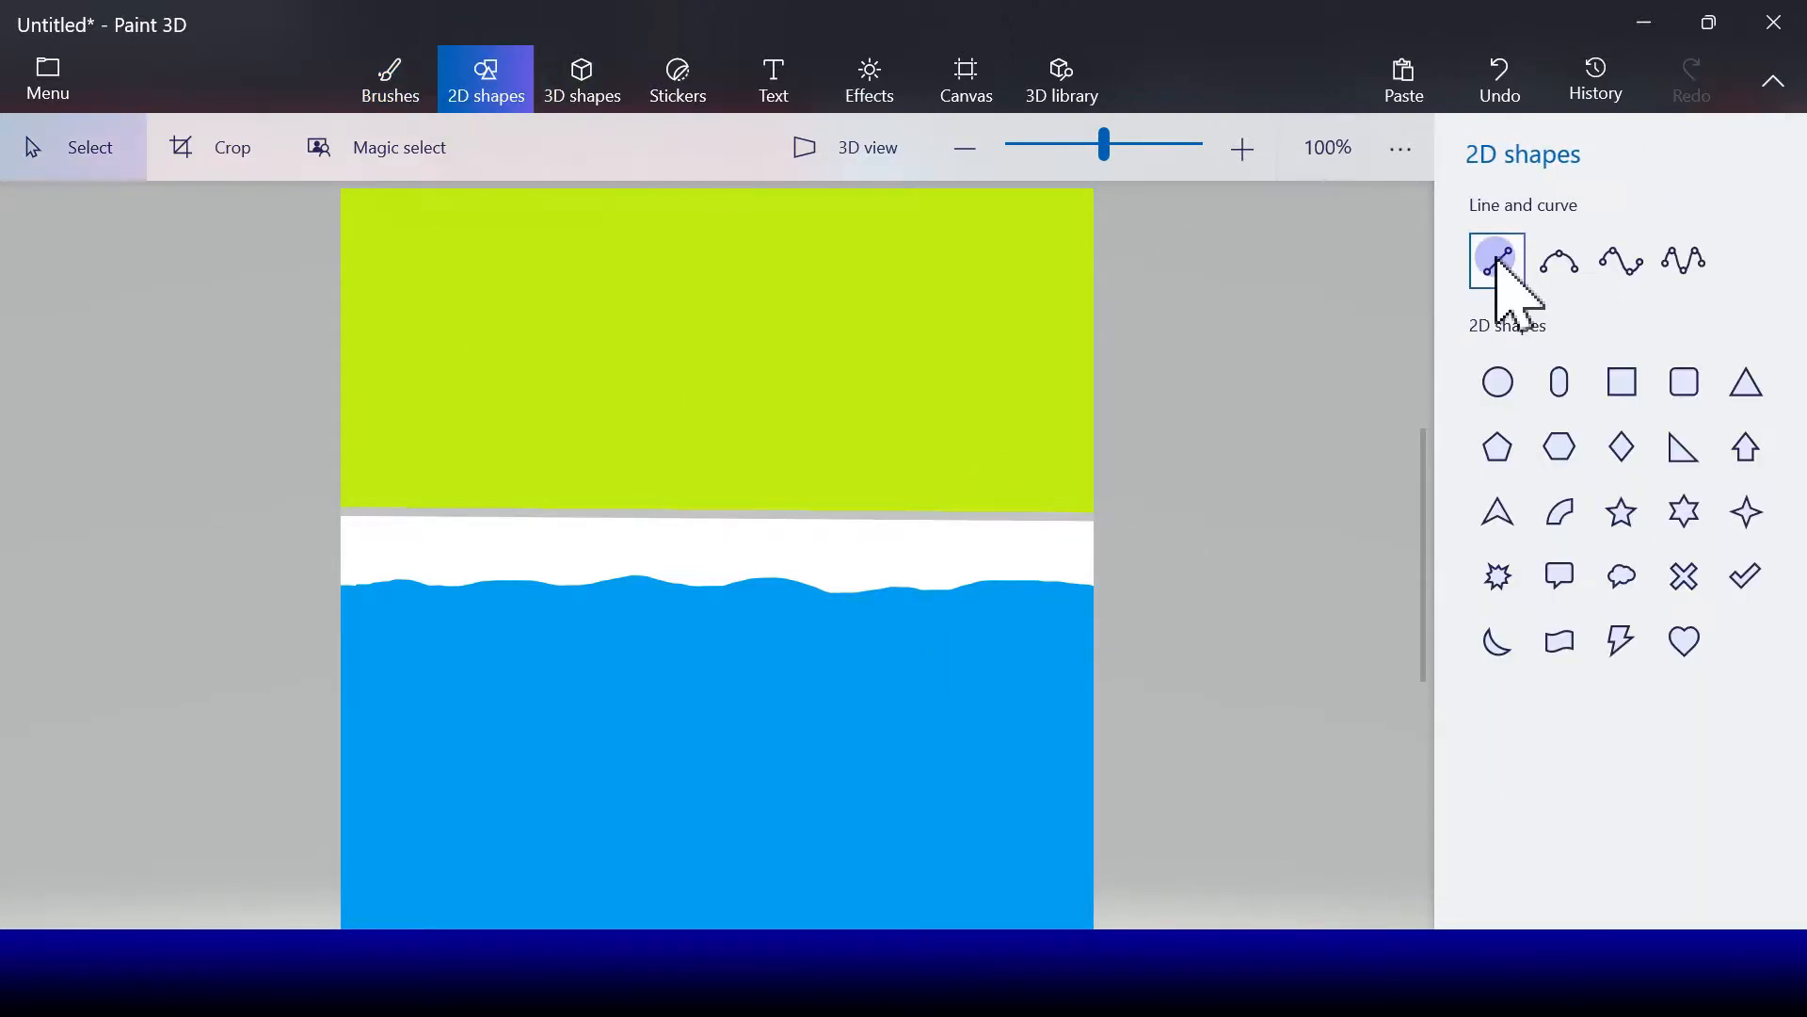
left_click(1498, 260)
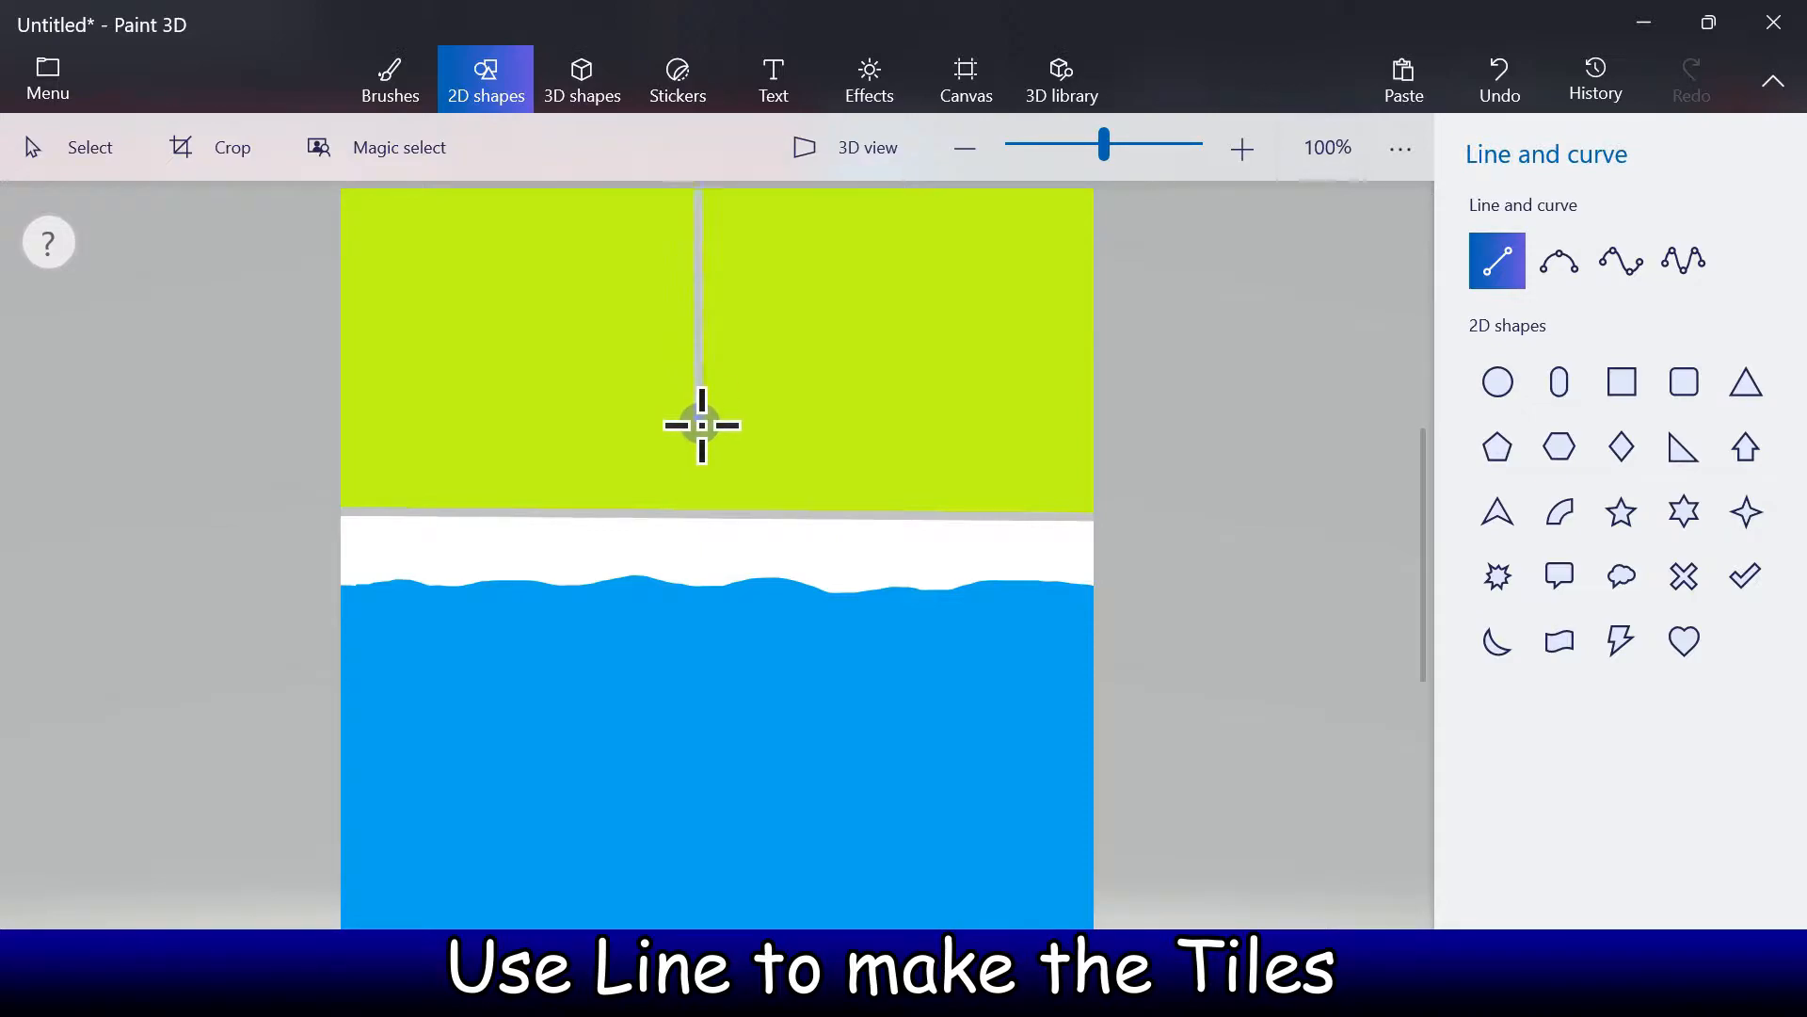
left_click_drag(707, 506, 706, 505)
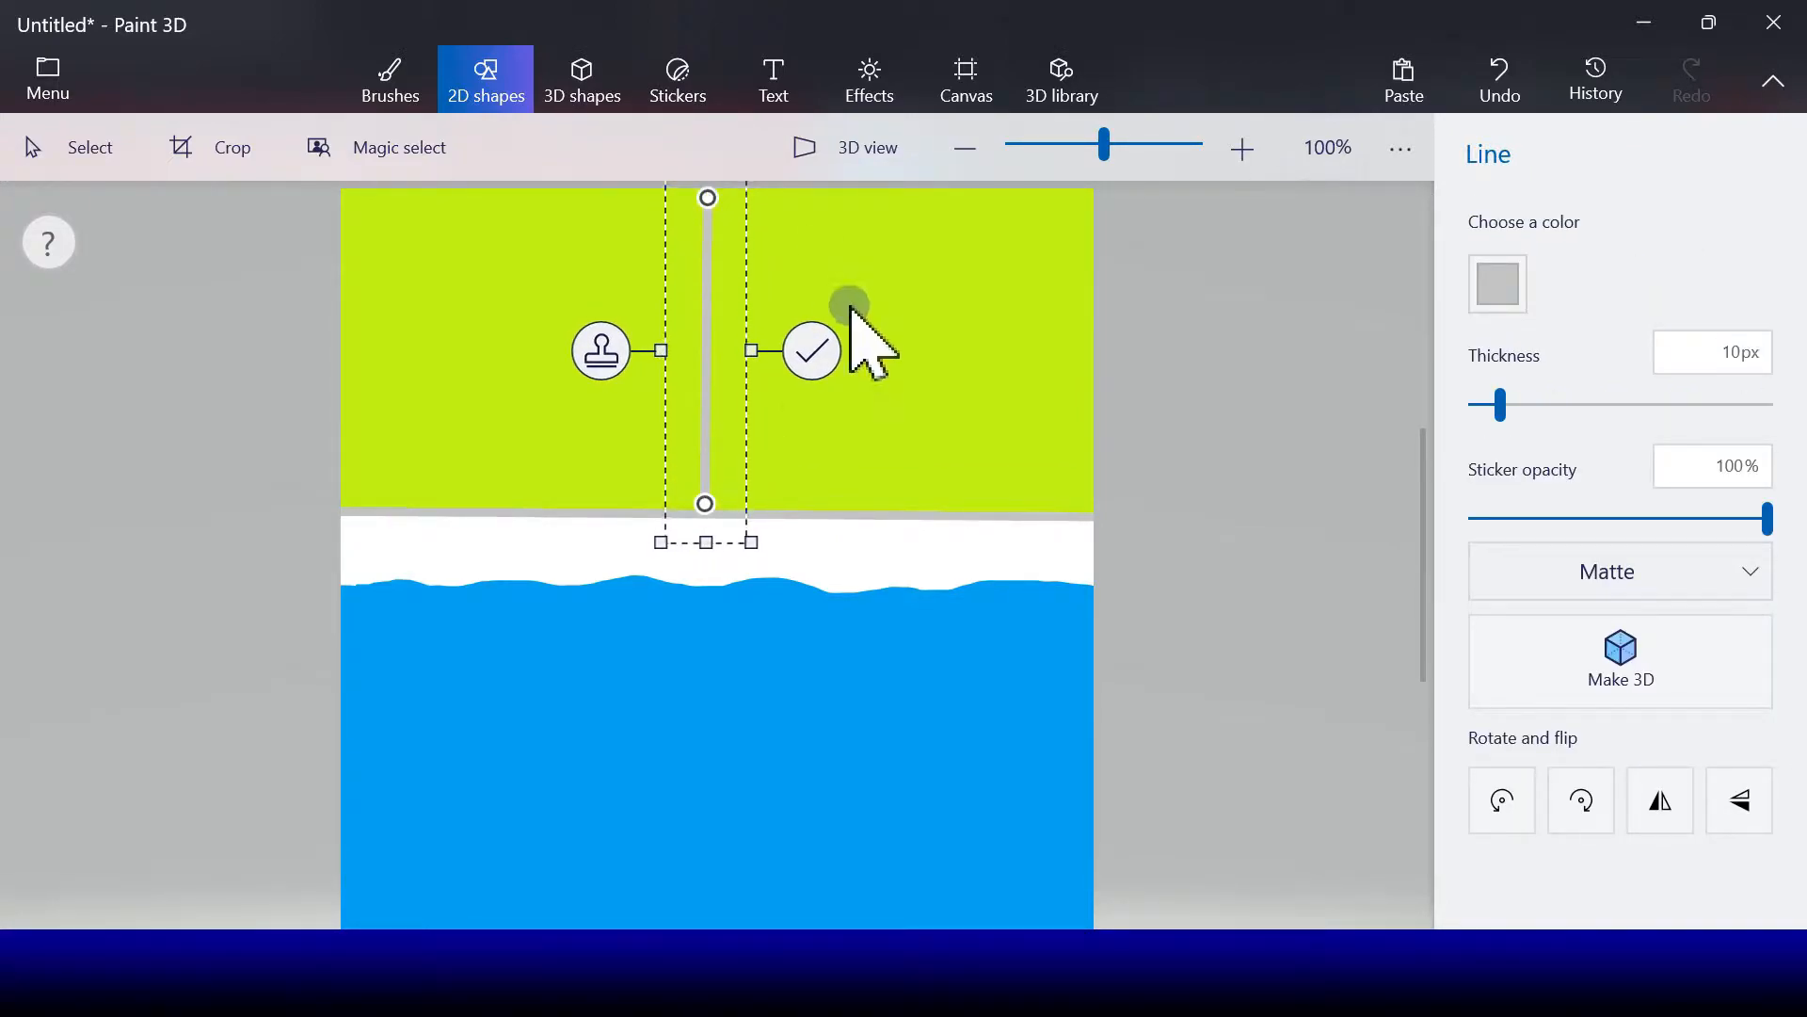
left_click_drag(706, 500, 699, 502)
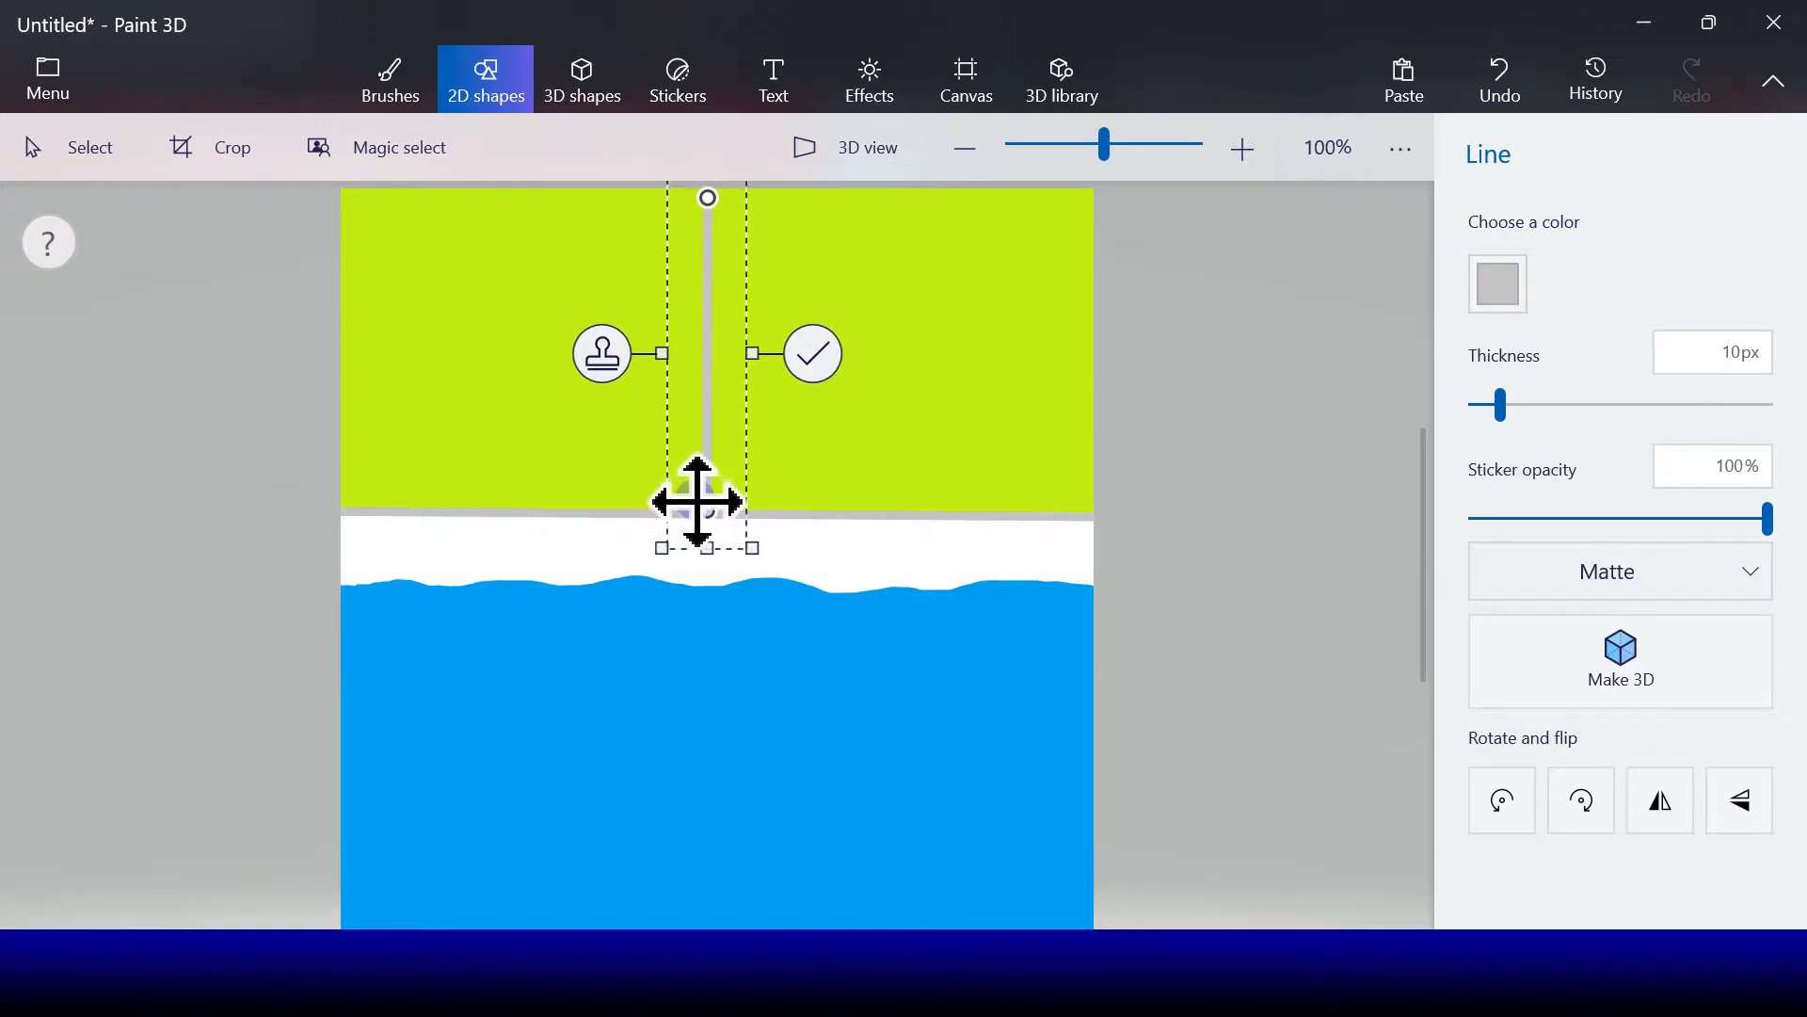
left_click(1498, 284)
left_click(1376, 394)
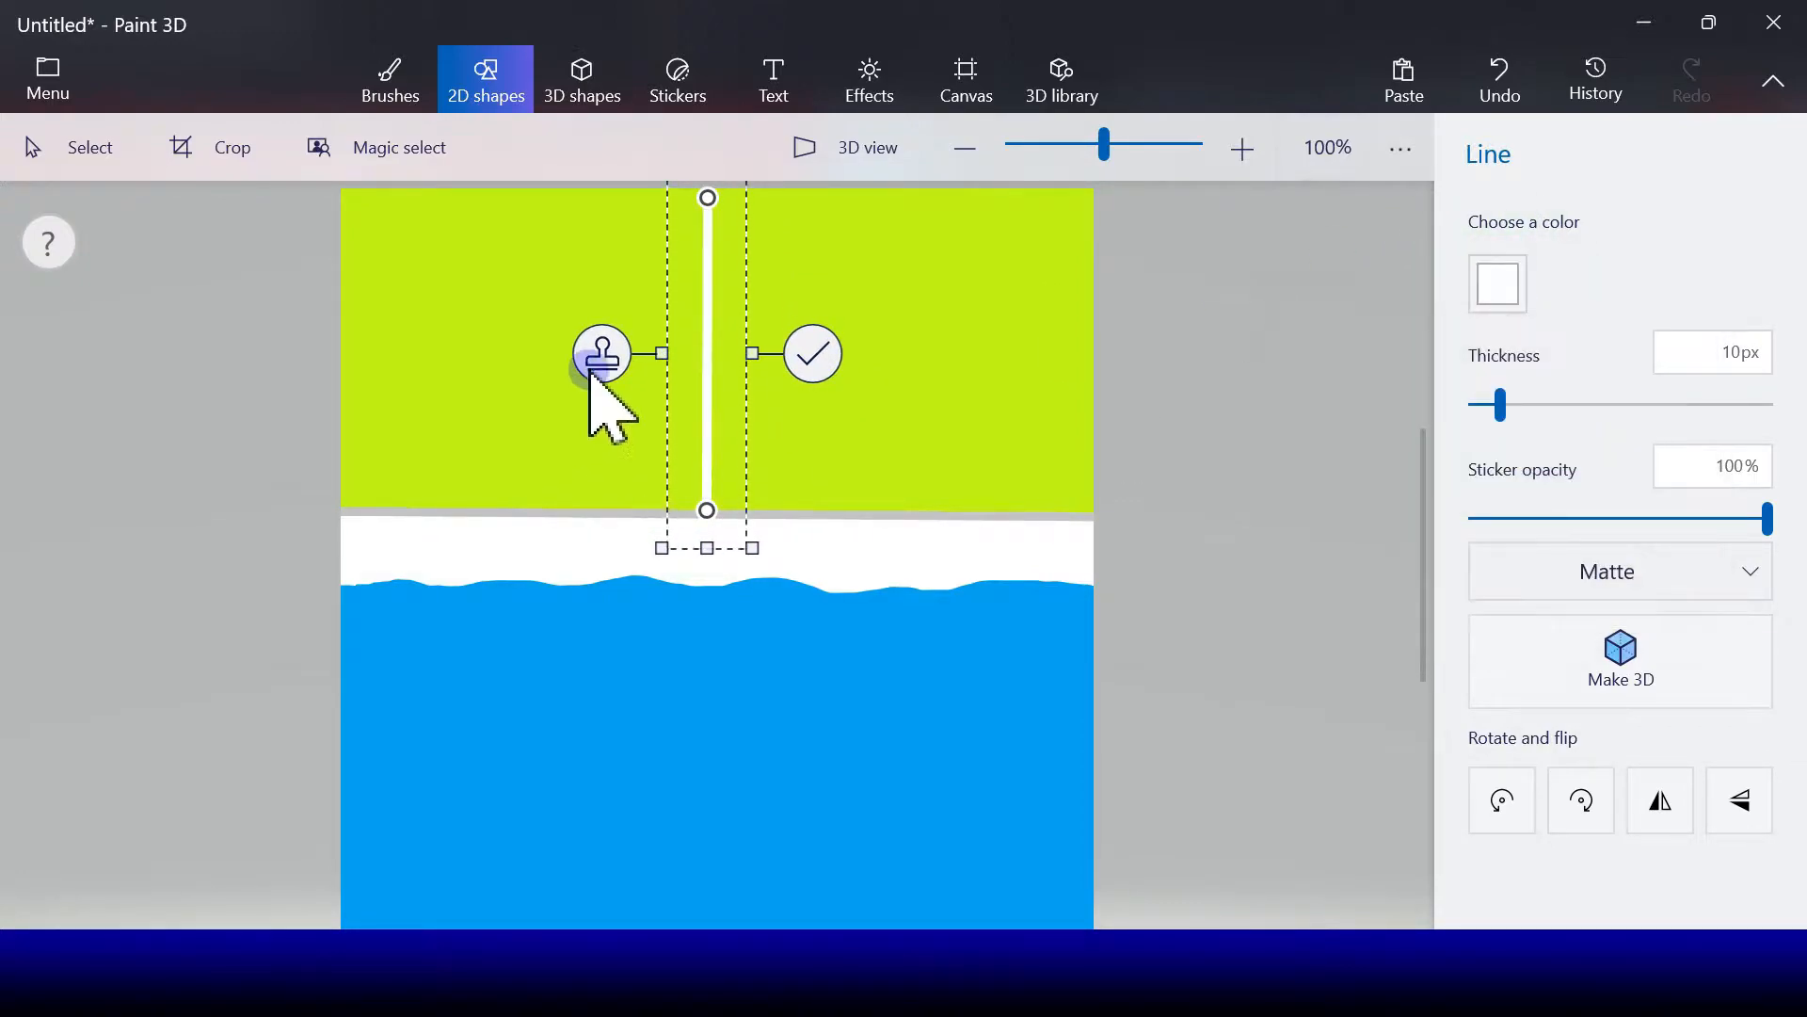
Step: Duplicate the white vertical line so that one copy stands on each side of it, dividing the wall into four columns
left_click(601, 354)
left_click_drag(702, 355, 924, 354)
left_click(421, 352)
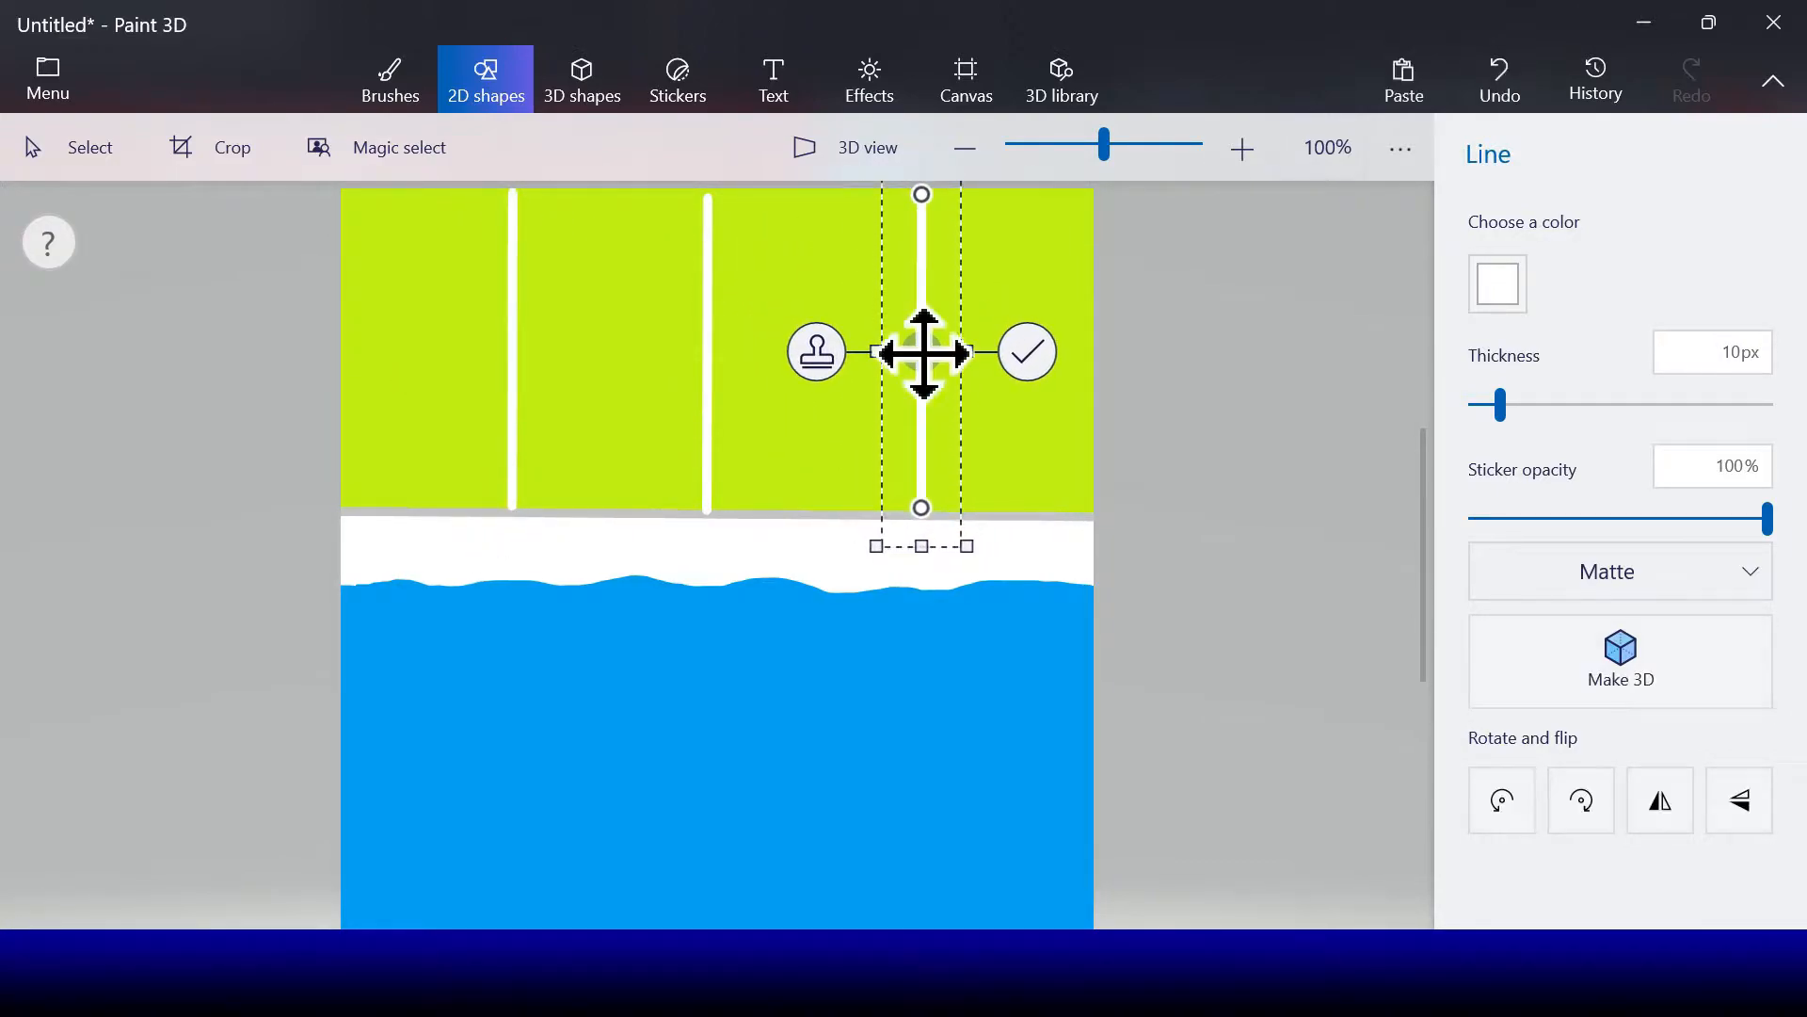
left_click(1028, 352)
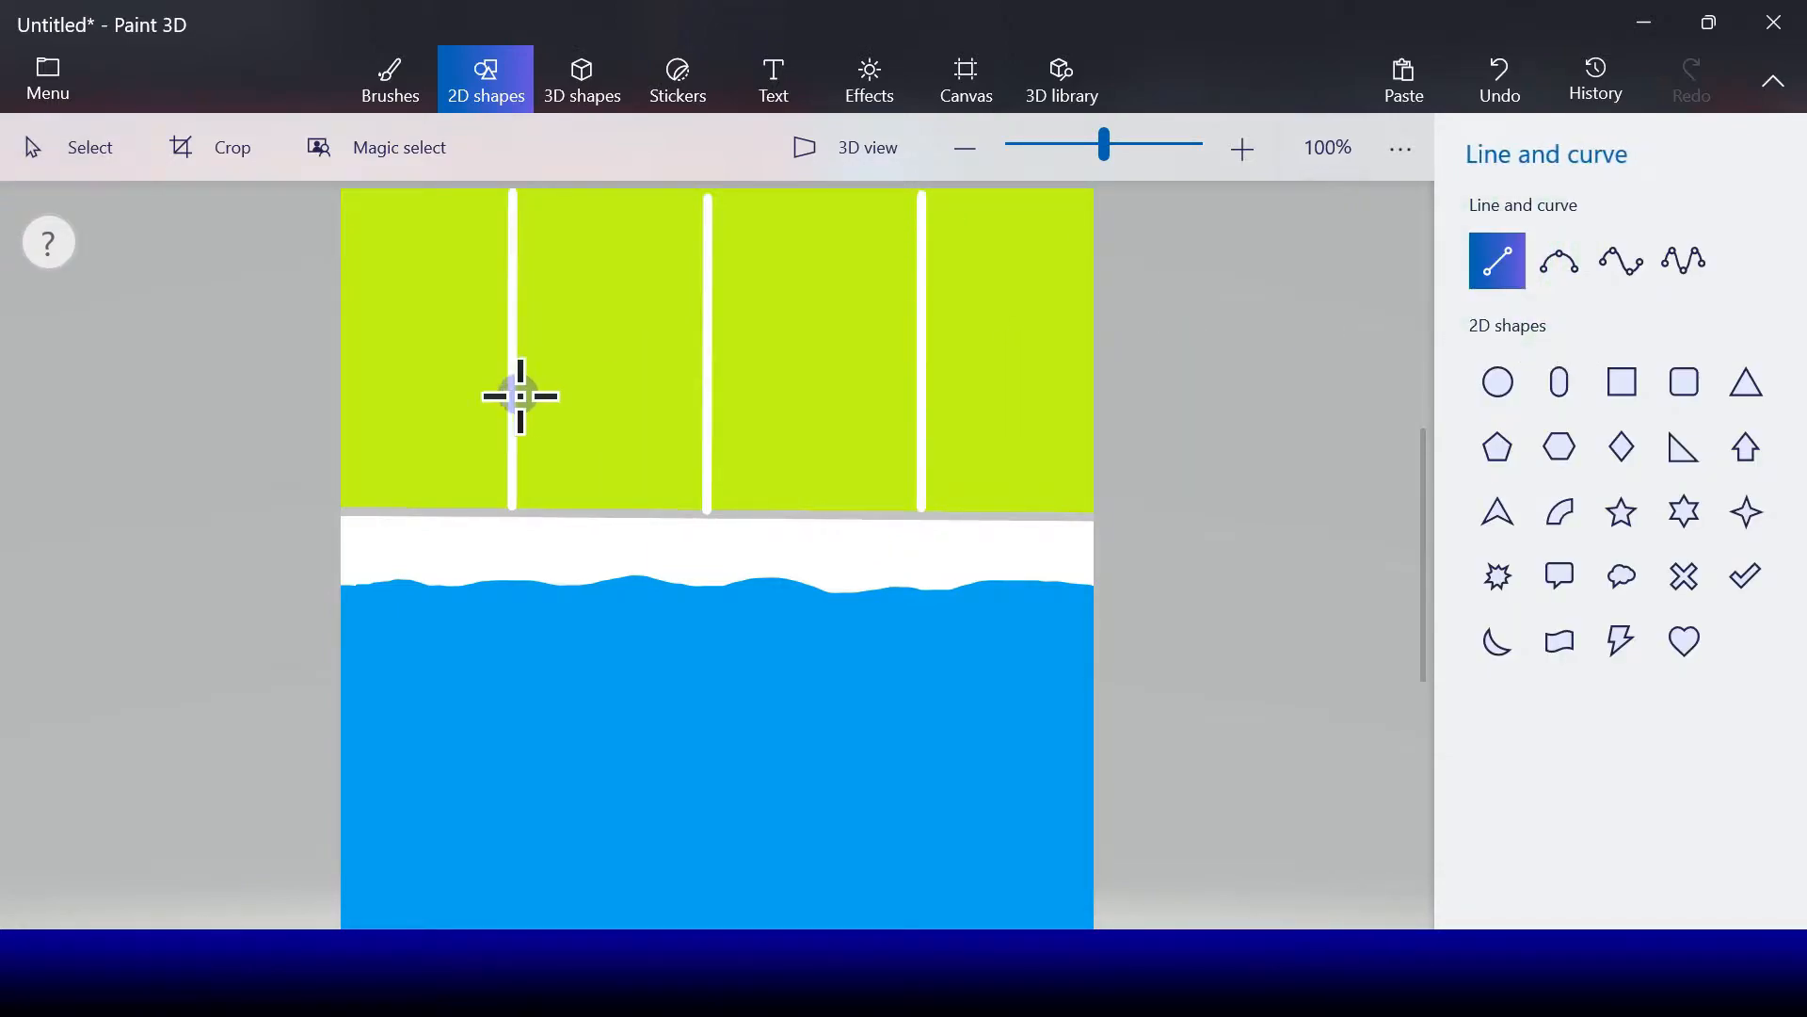
Step: Add two white horizontal tile lines, 10px thick, across the full width of the lime wall
left_click_drag(342, 277, 1130, 277)
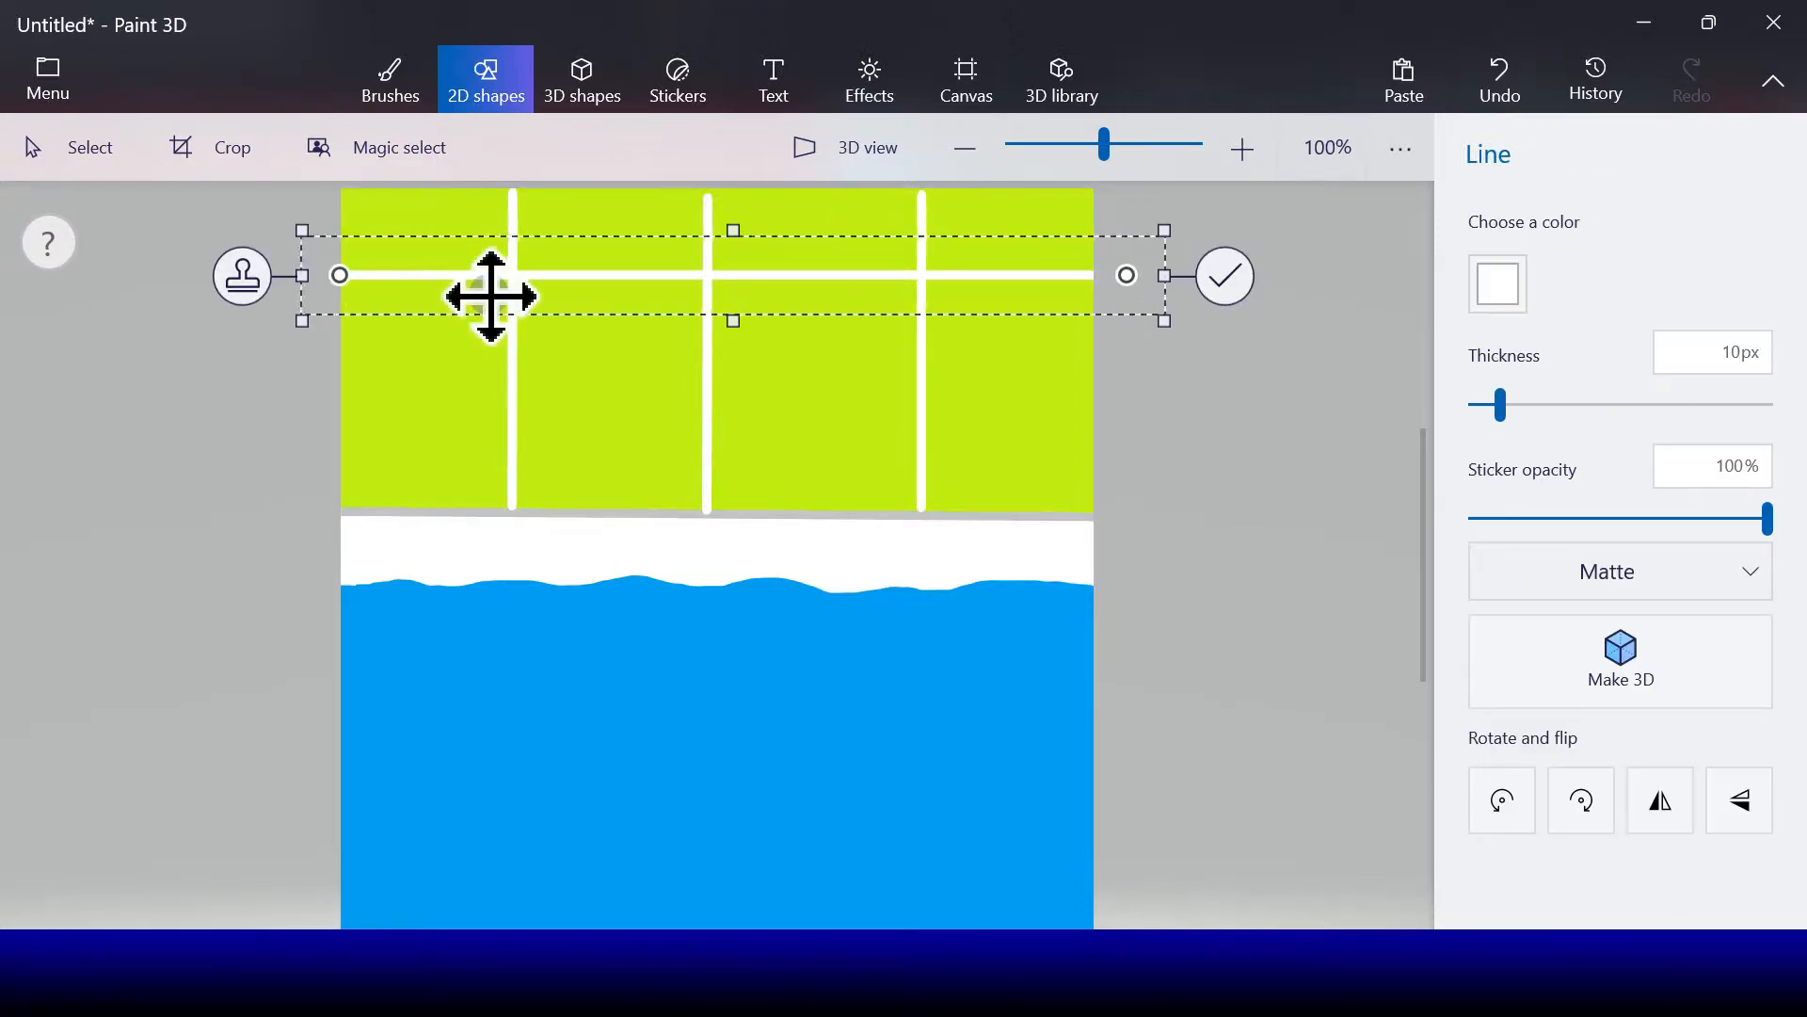
left_click_drag(565, 285, 550, 424)
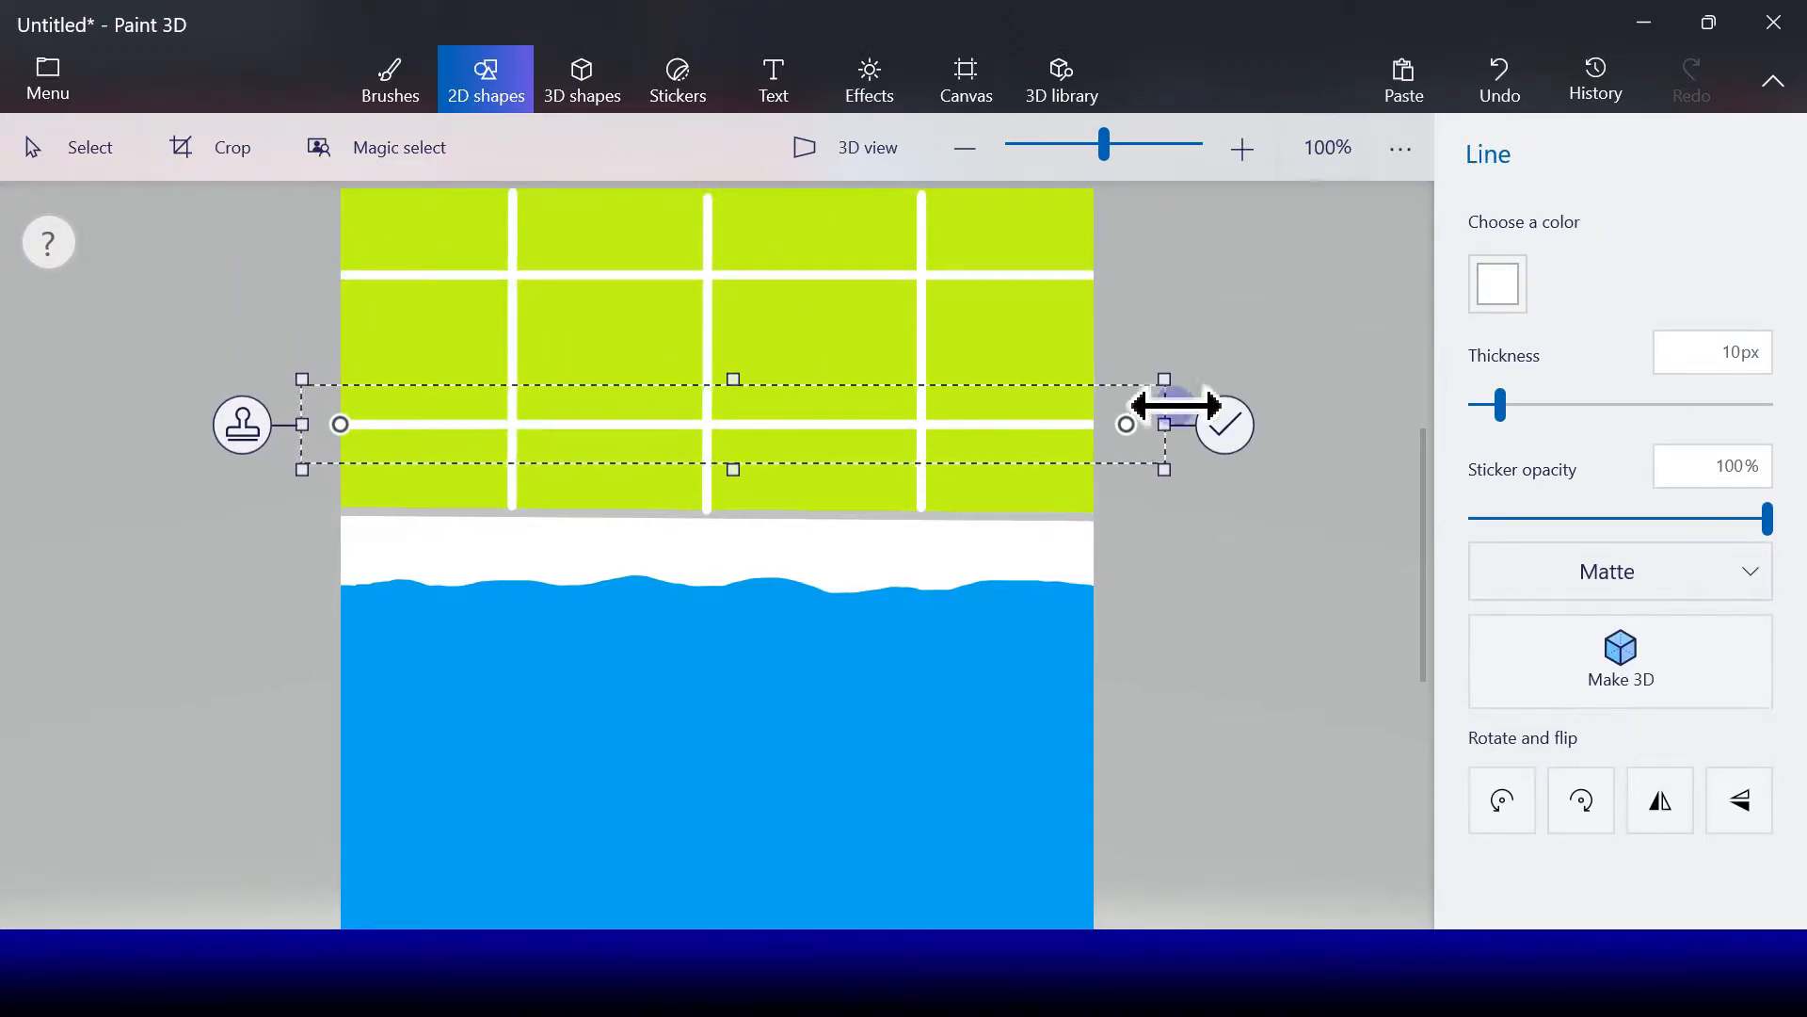
left_click(1224, 421)
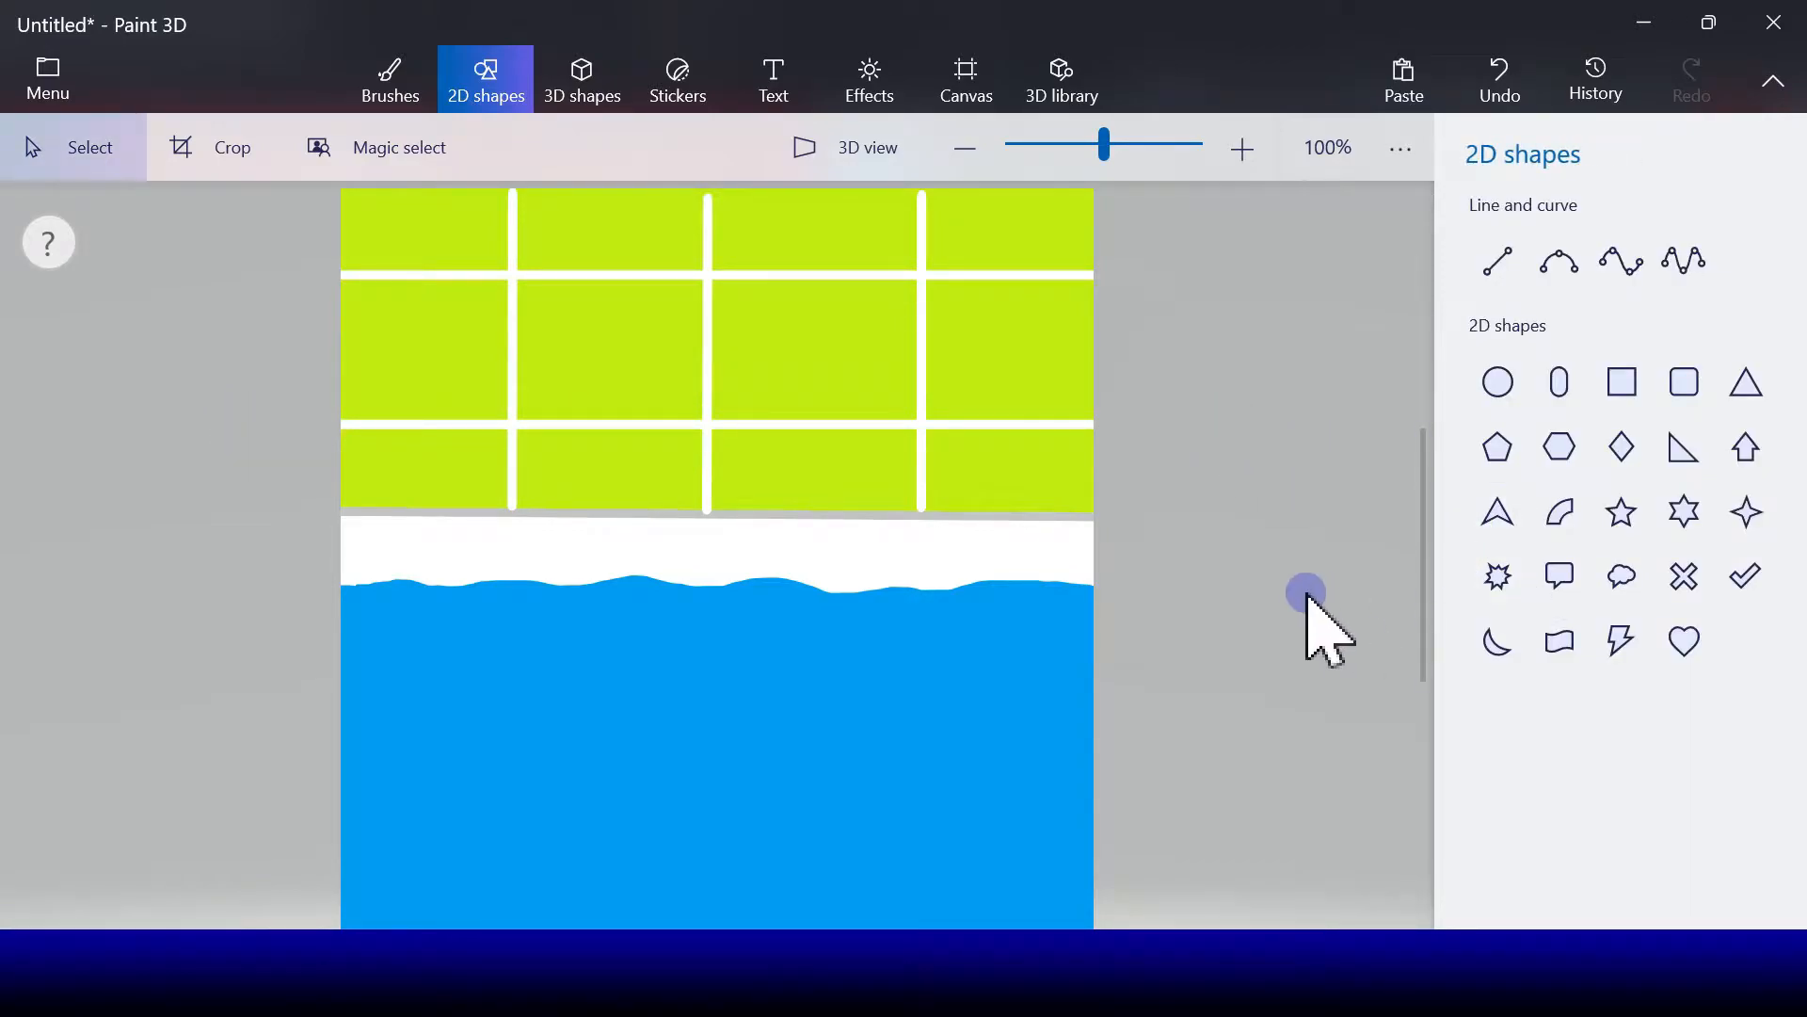
Step: Draw a wide circle over the waterline for the head, with no fill and a dark grey 5px outline
left_click(391, 84)
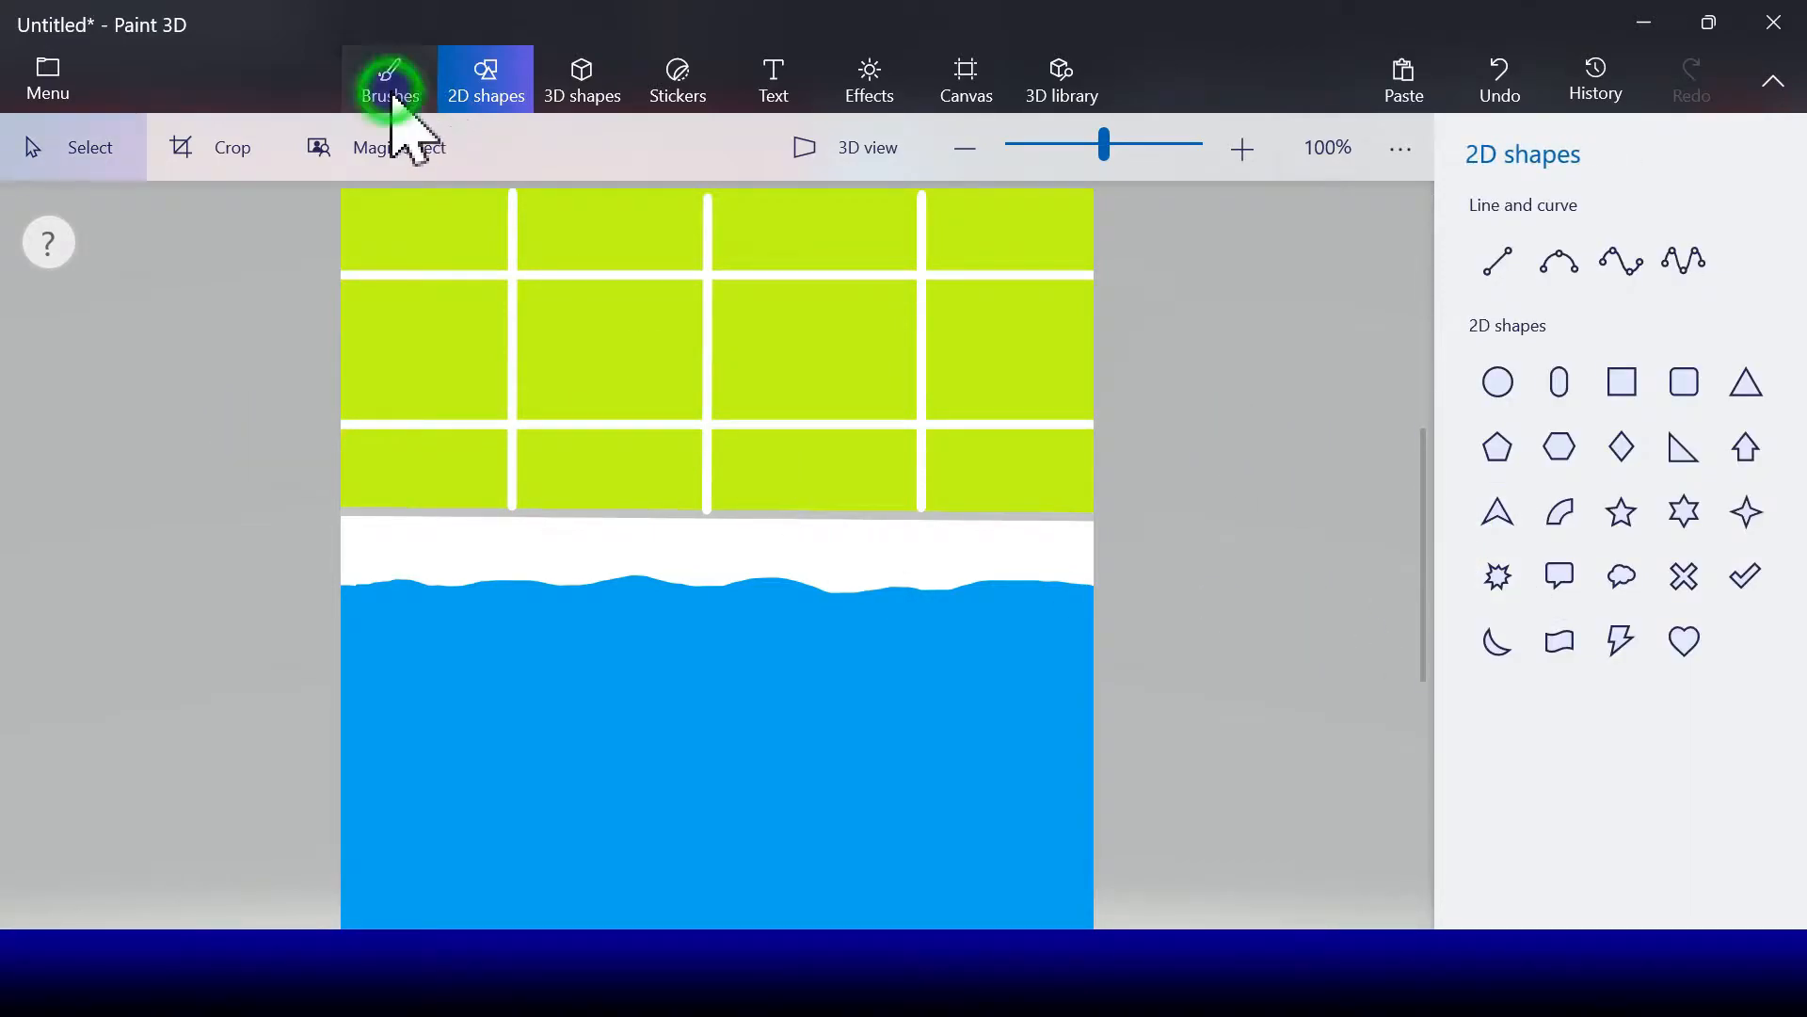
left_click(451, 75)
left_click(1498, 383)
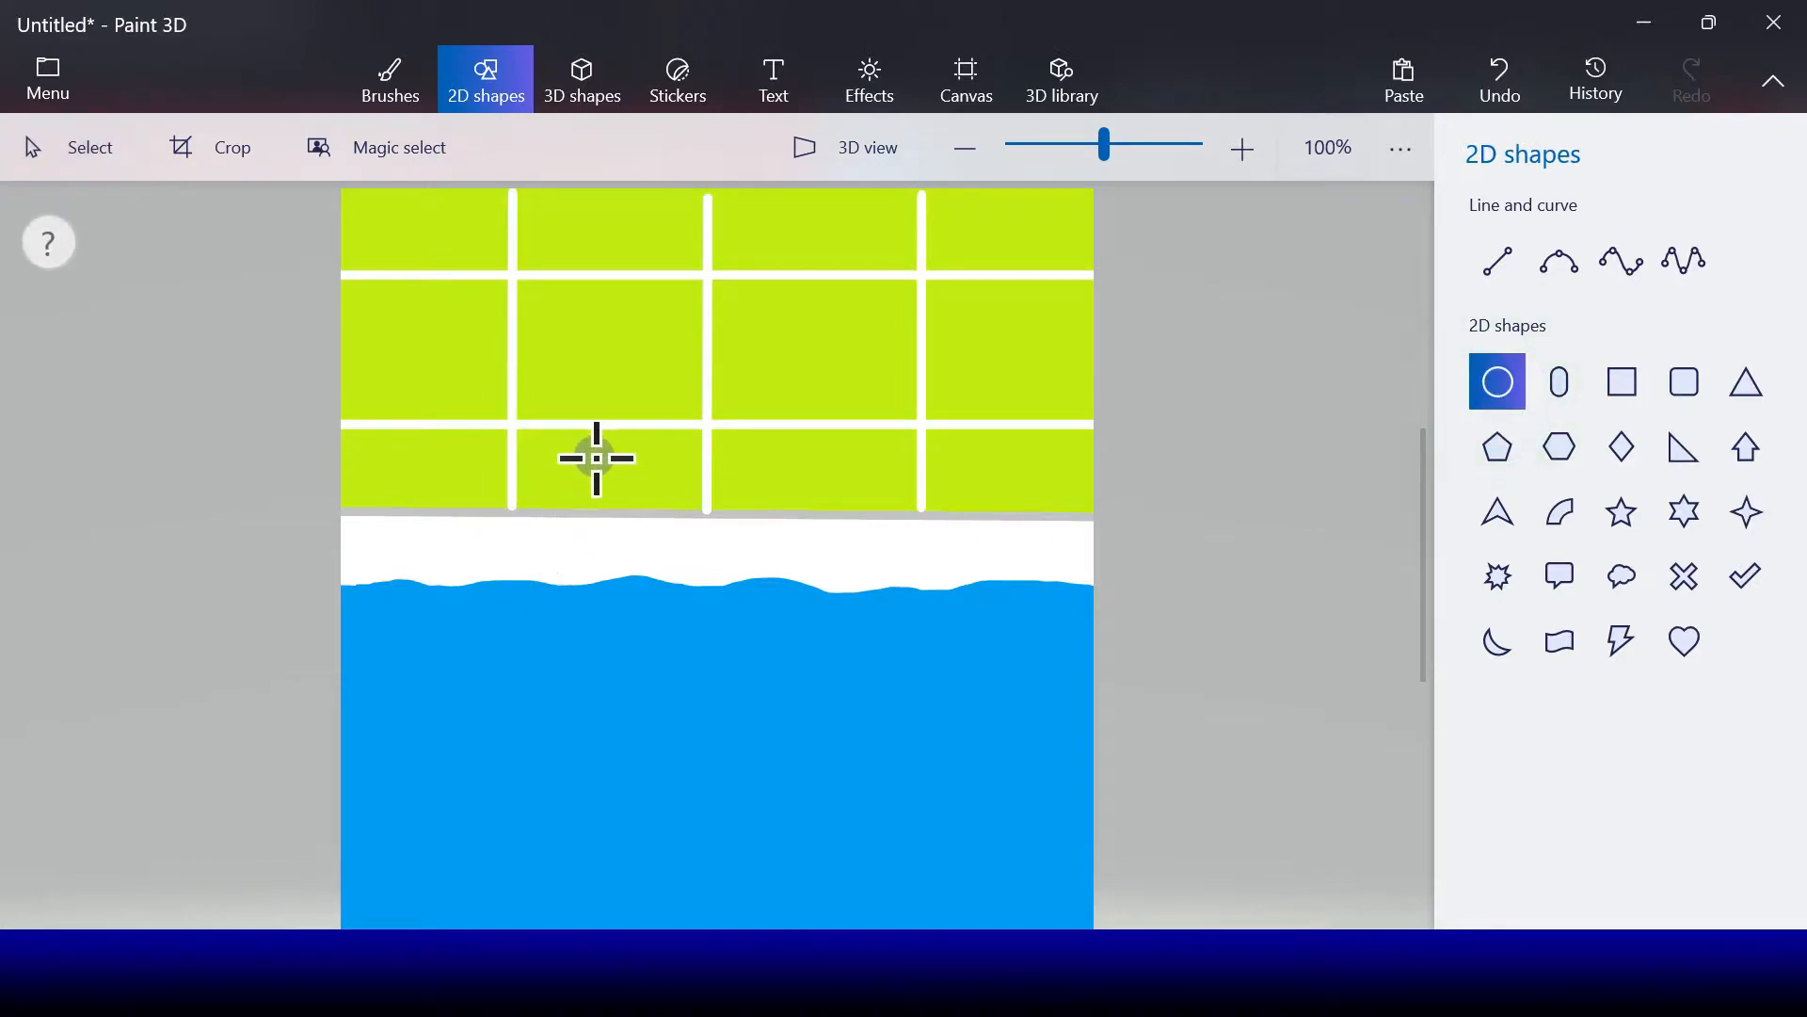
left_click_drag(534, 410, 895, 727)
left_click(1499, 406)
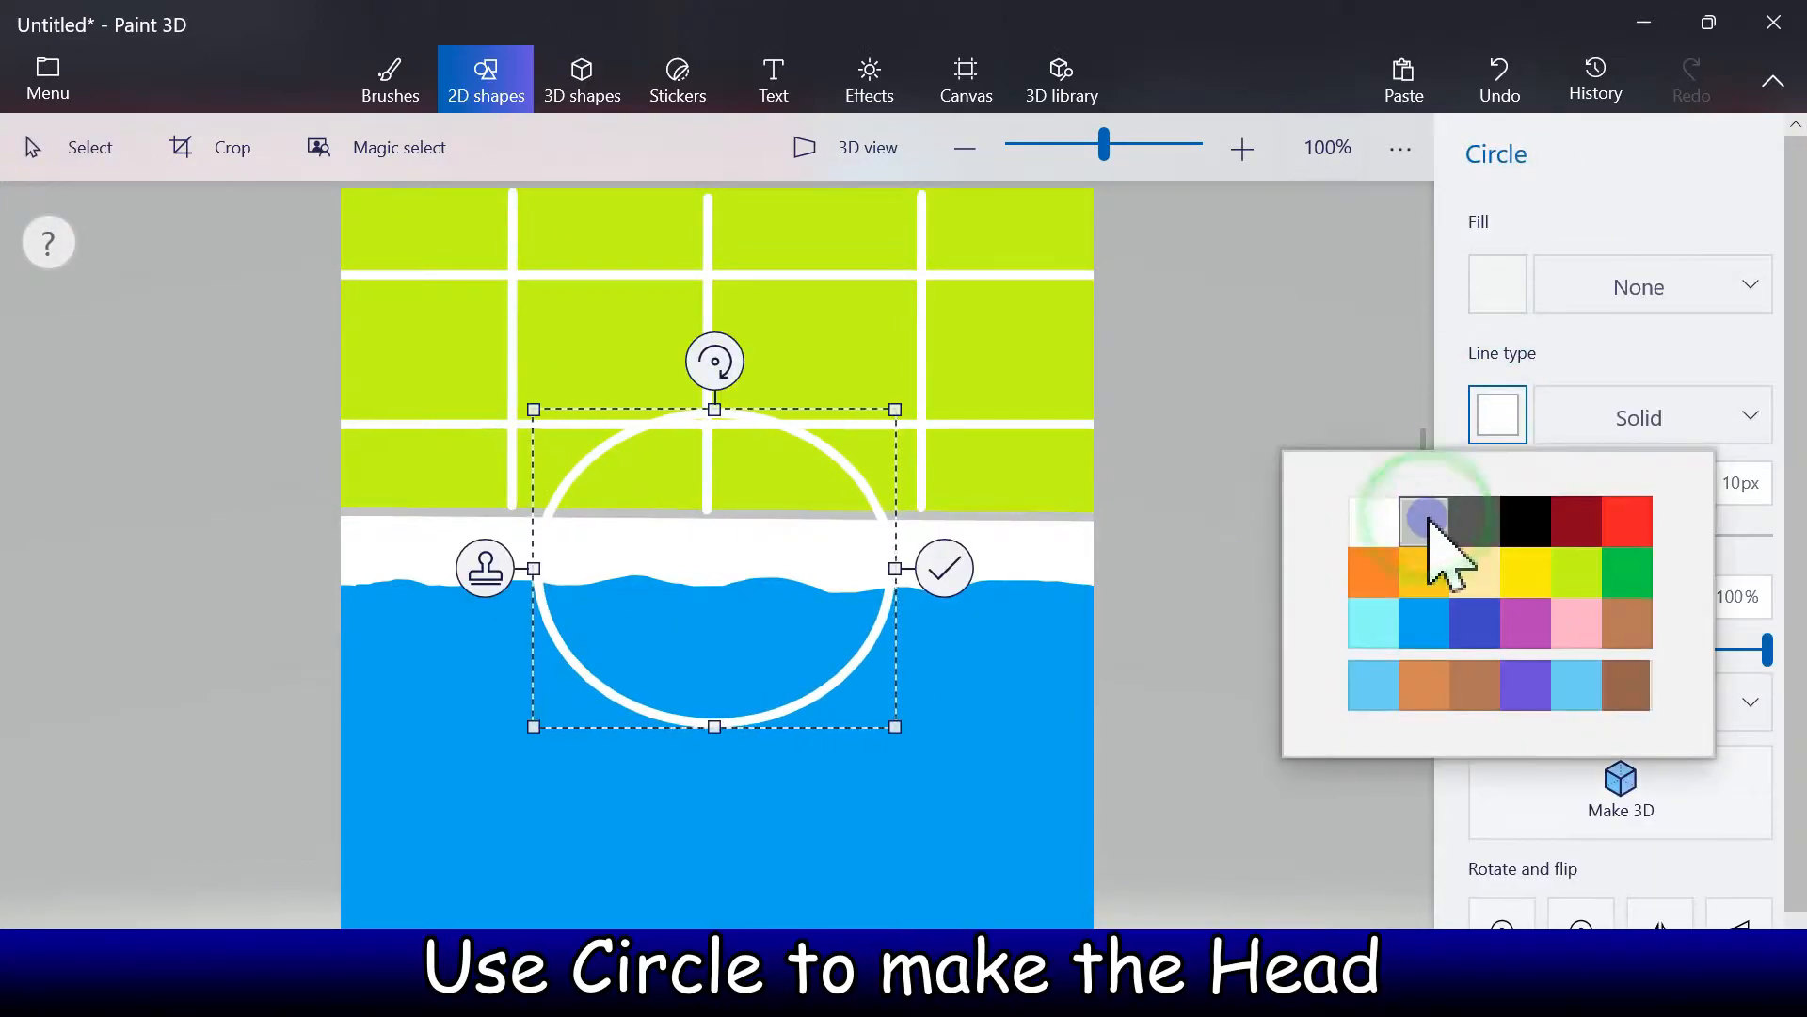
left_click(1423, 521)
left_click(1499, 414)
left_click(1475, 523)
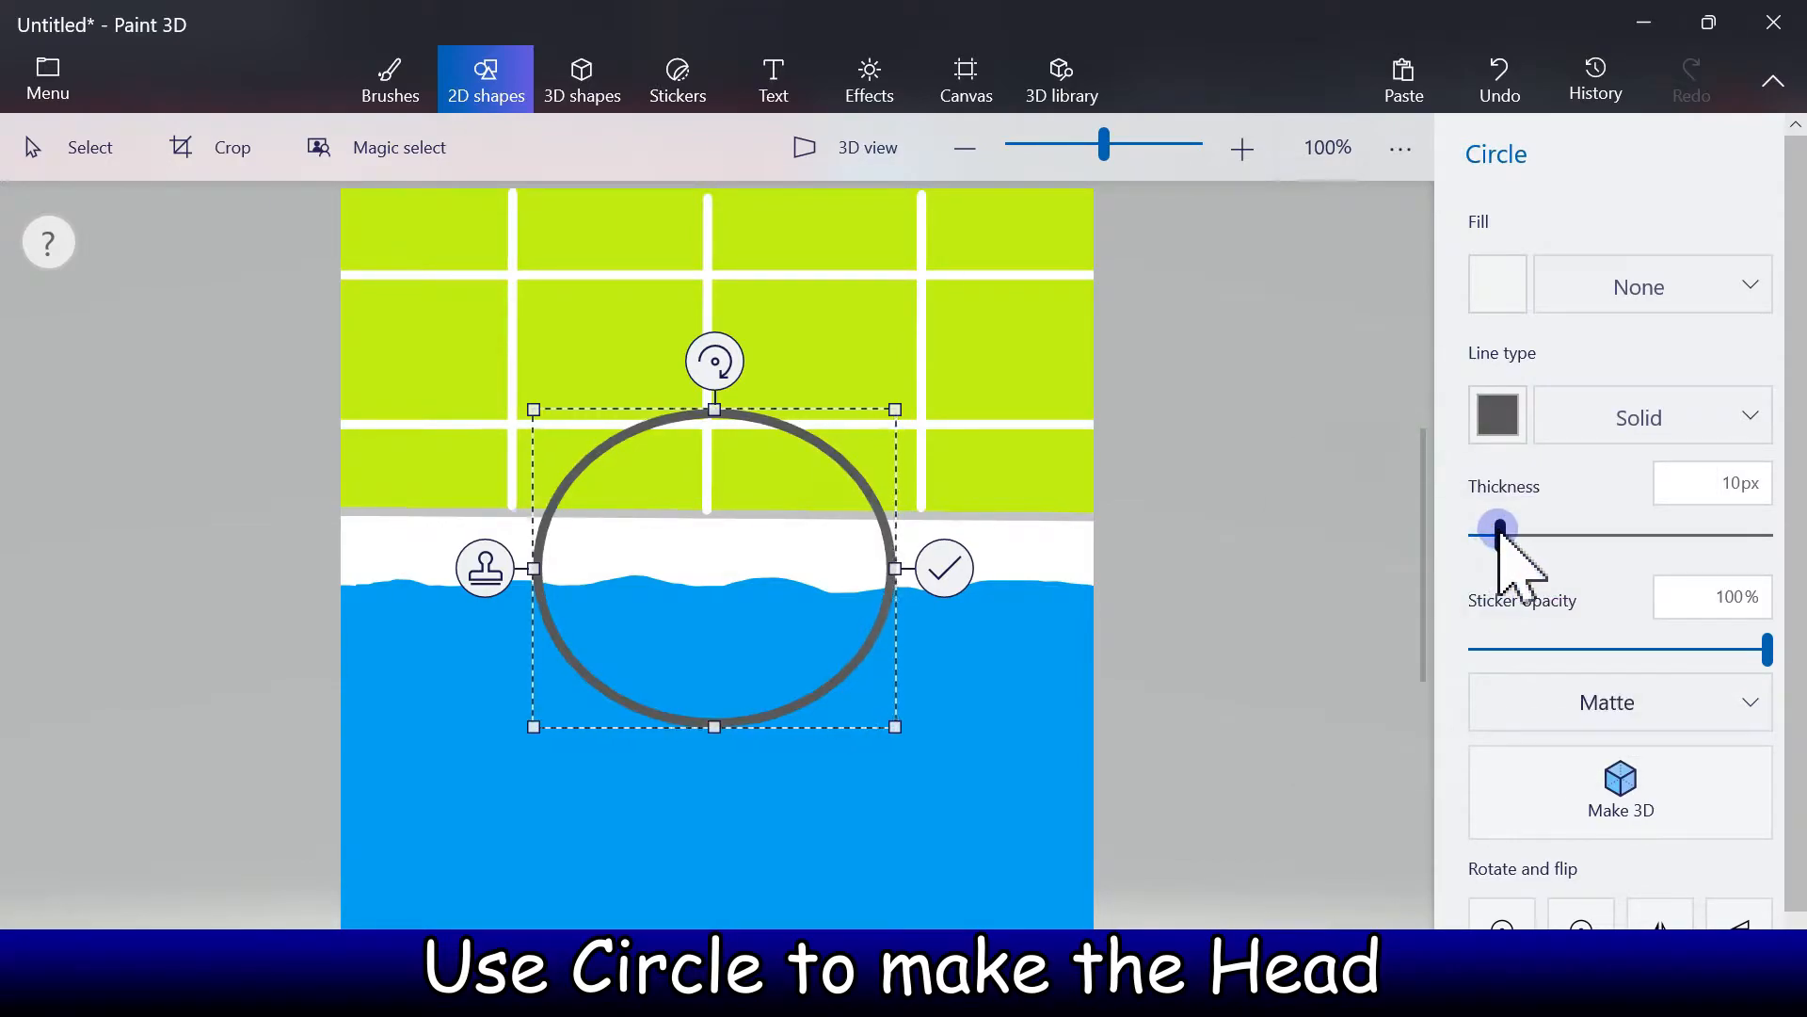
left_click_drag(1499, 531, 1485, 535)
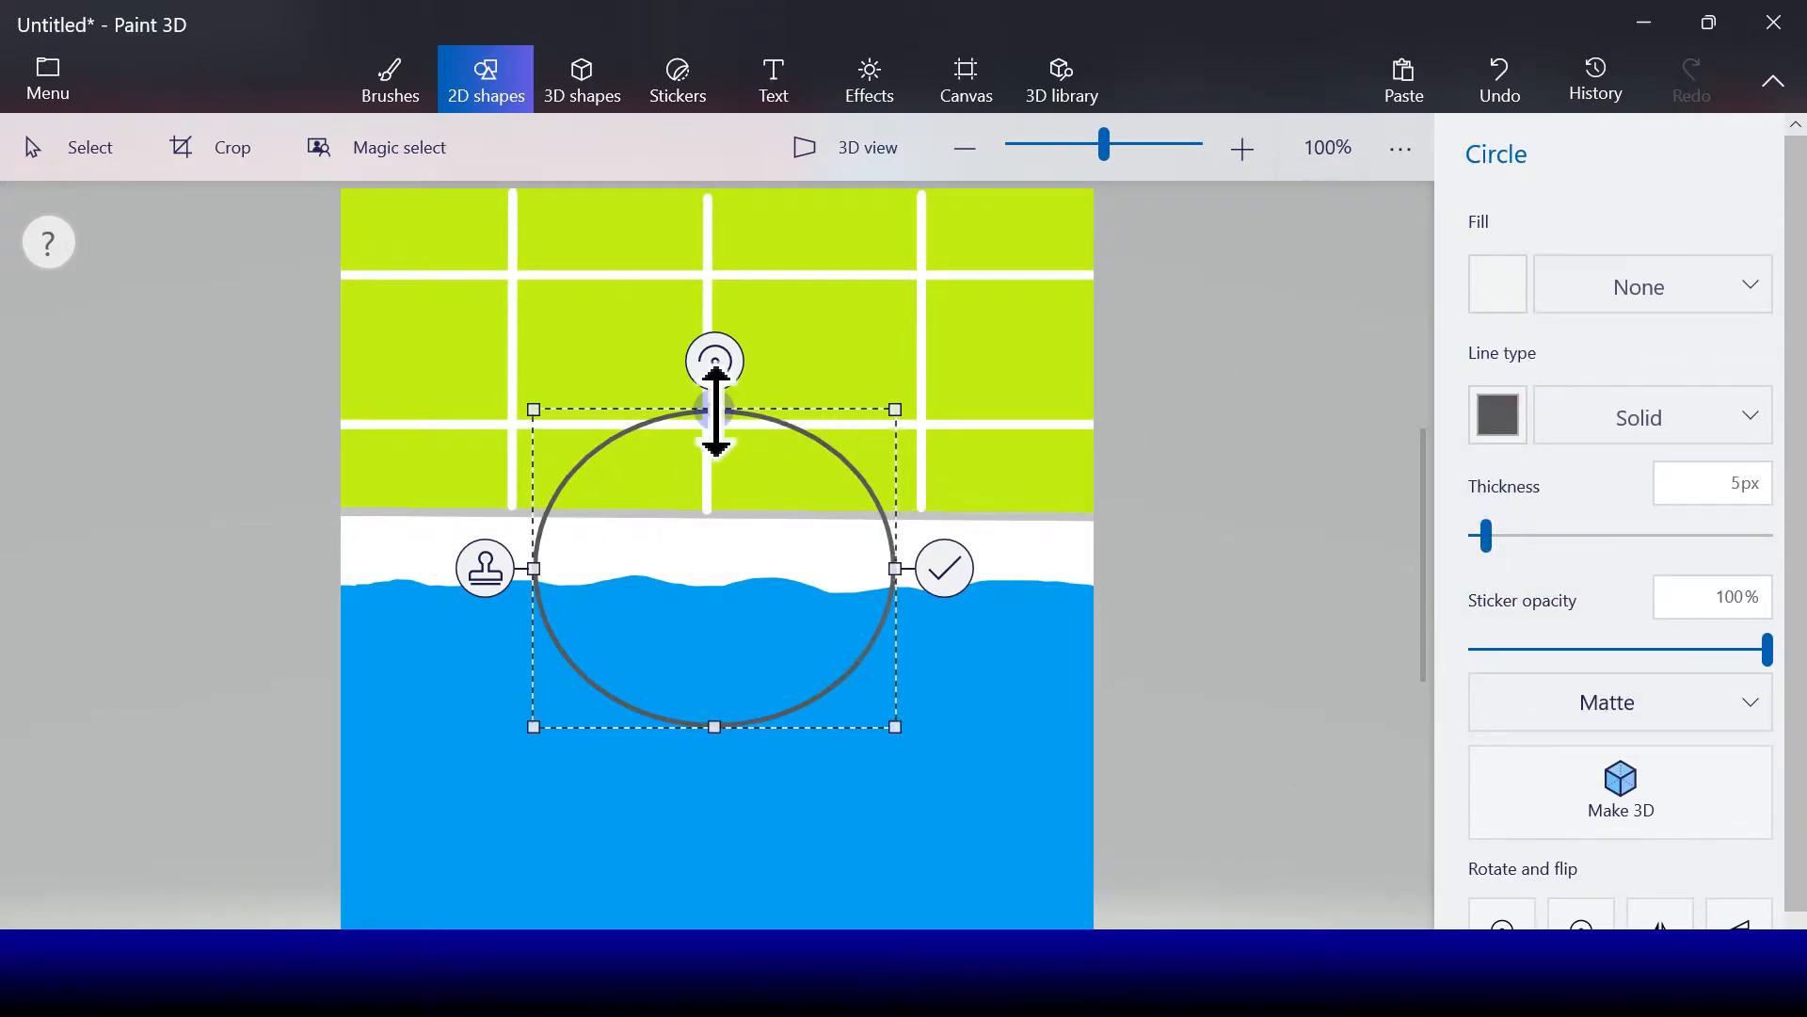
Step: Enlarge the head circle slightly and move it toward the left side of the canvas
left_click_drag(895, 409, 921, 394)
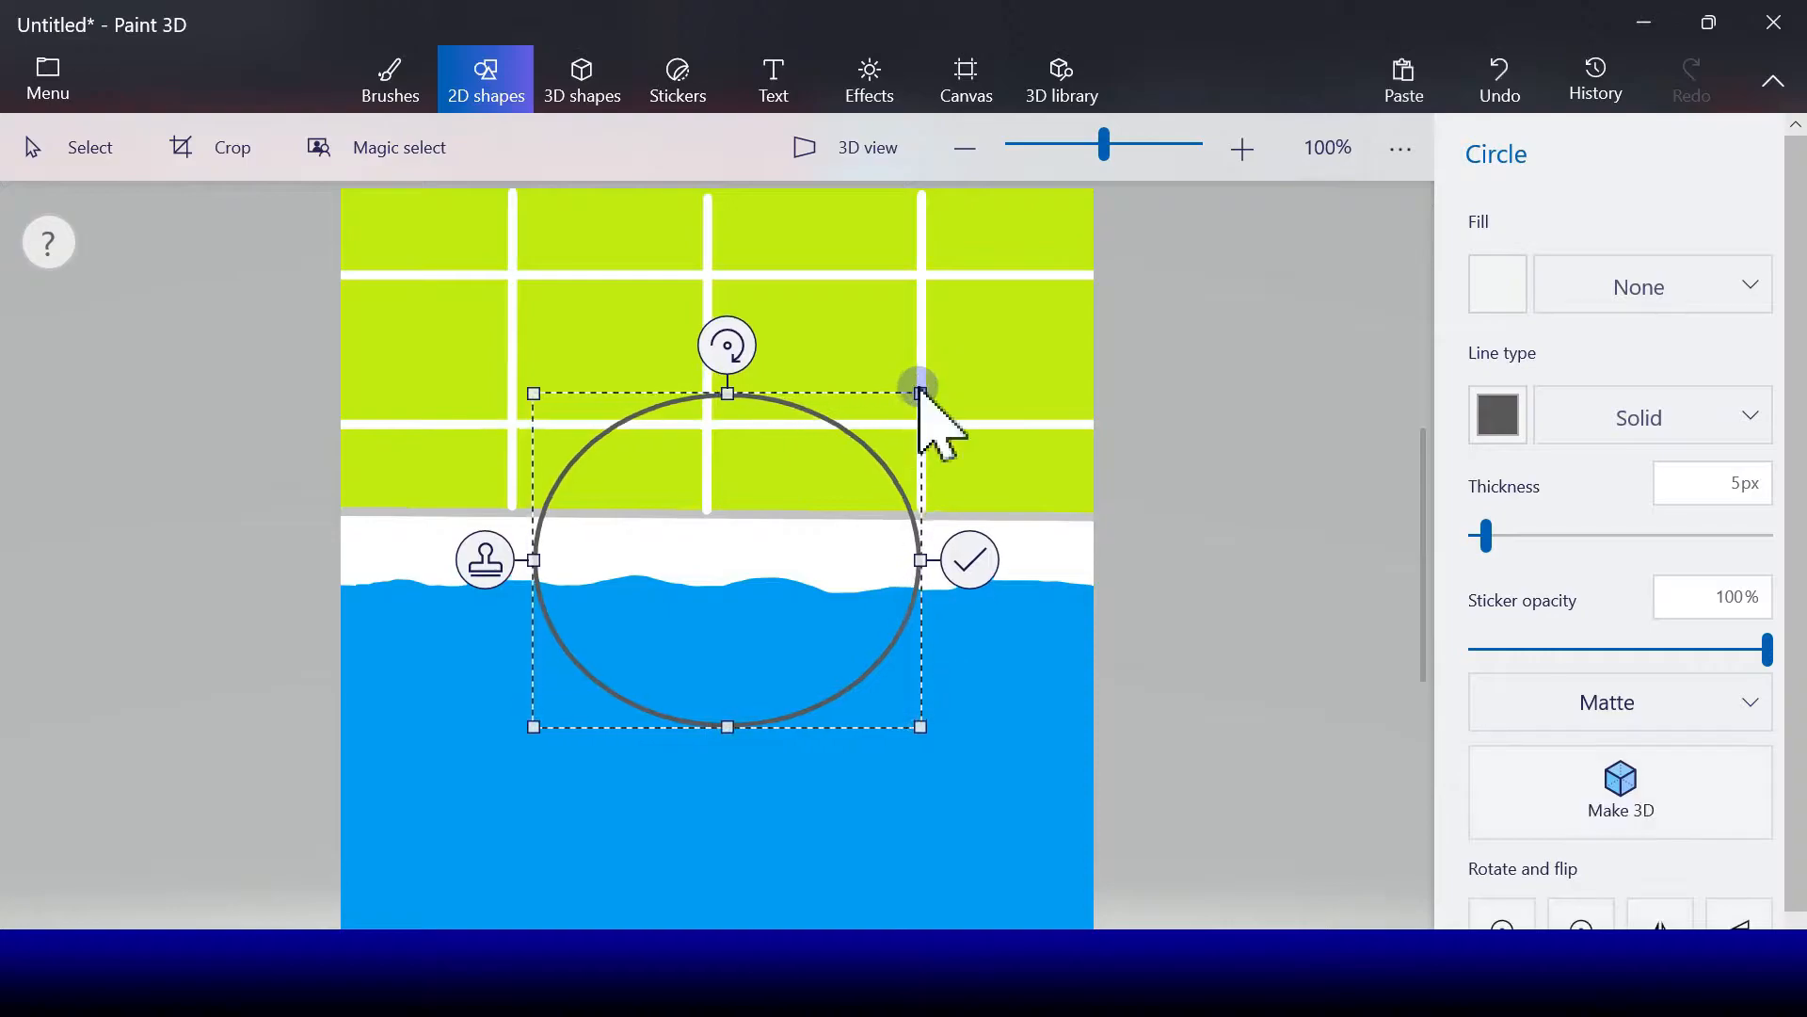
left_click_drag(791, 553, 665, 564)
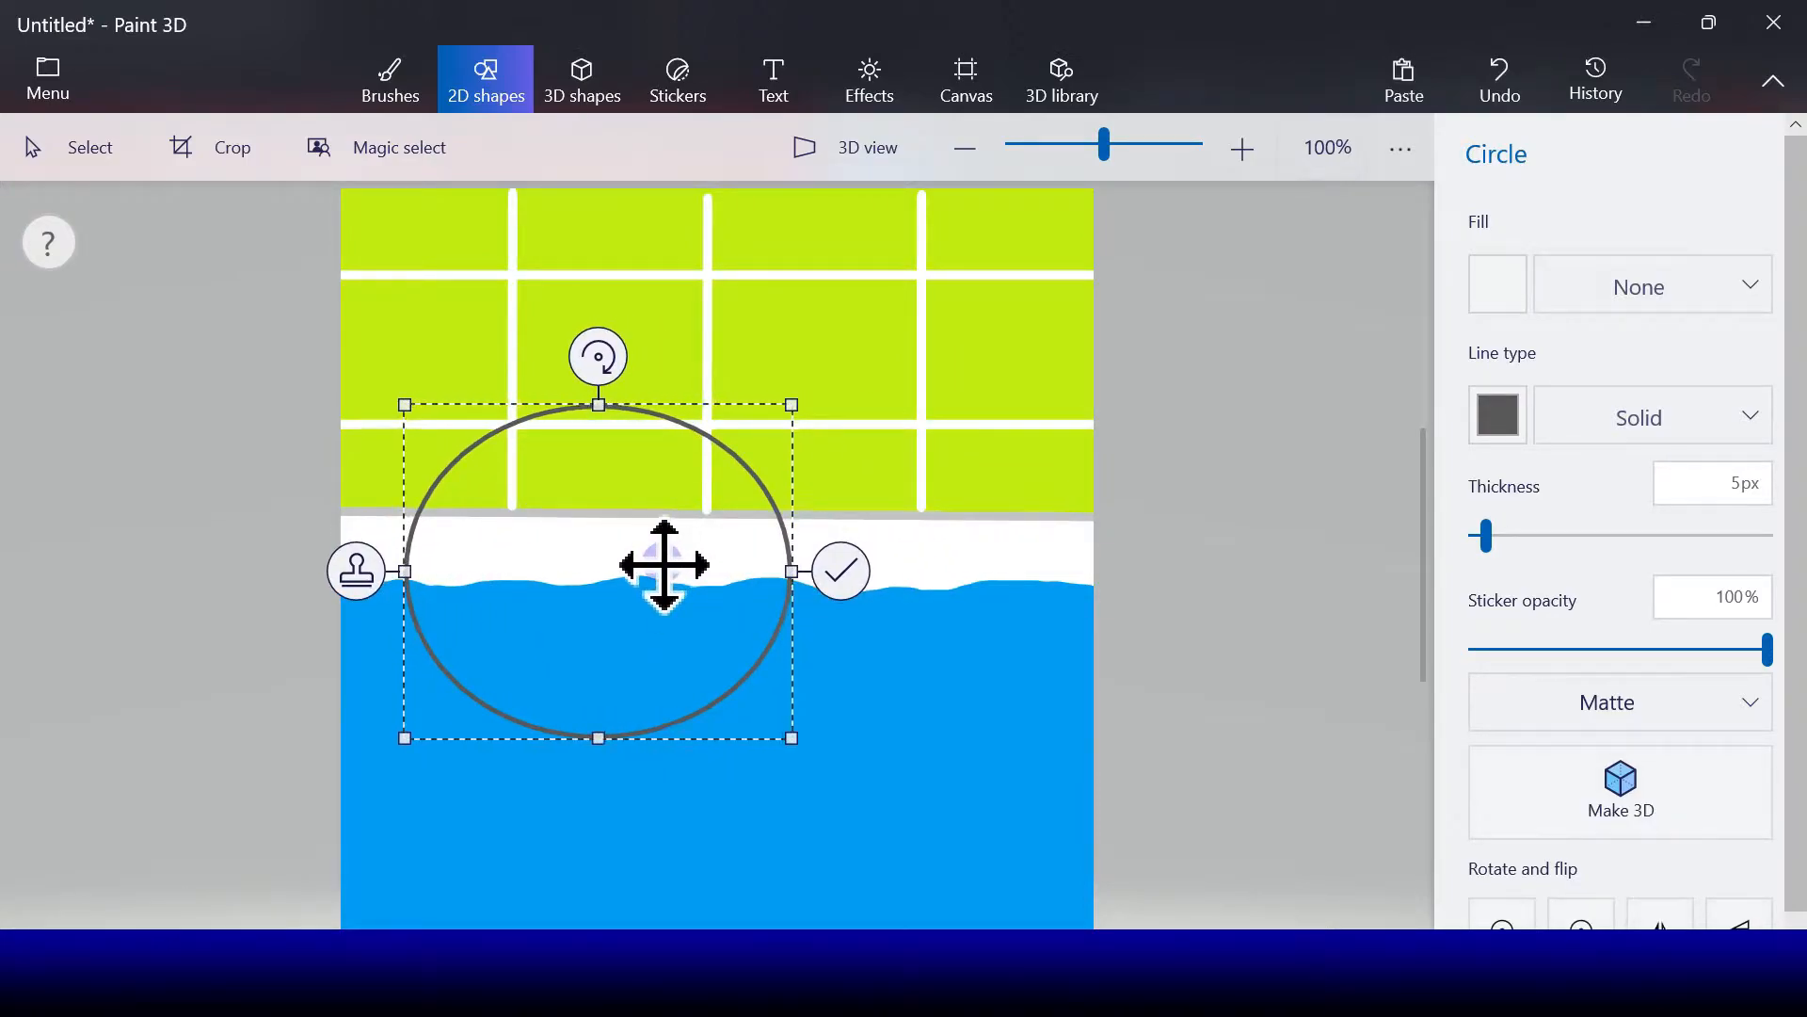
Step: Fill the head circle with solid gold and flatten it slightly by raising its bottom edge
left_click(1490, 304)
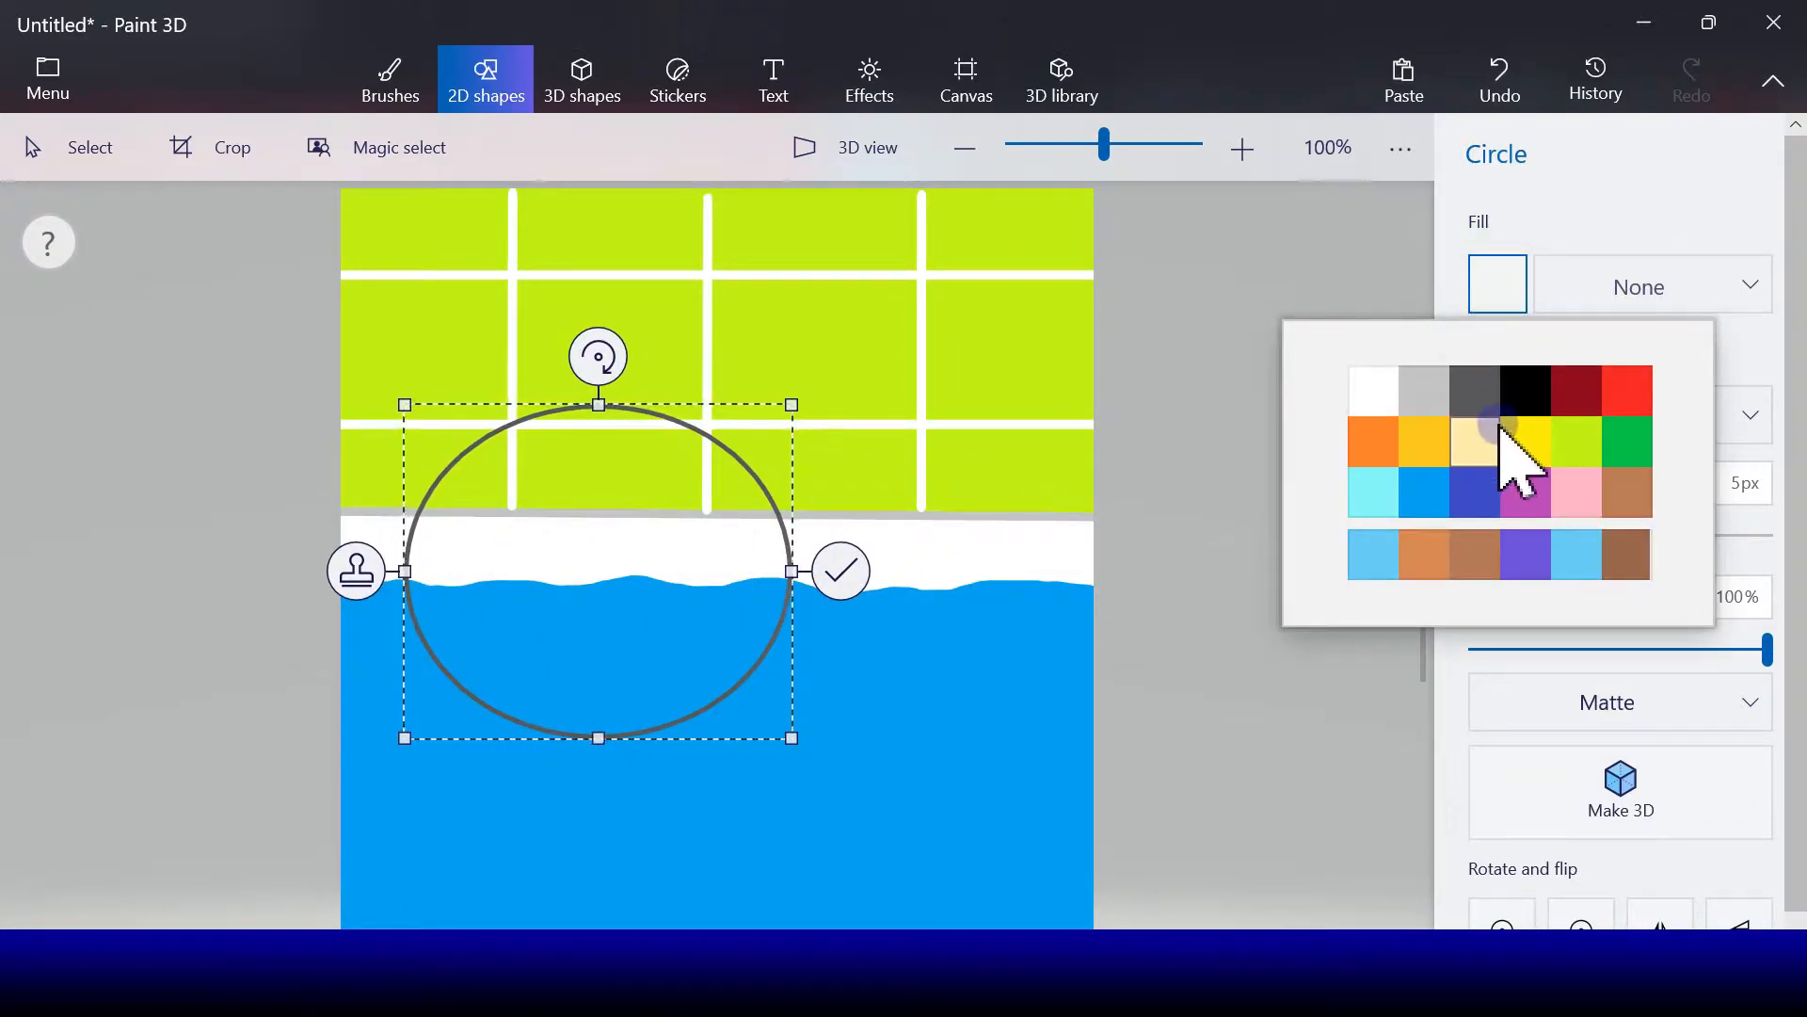
left_click(1422, 401)
left_click(1497, 287)
left_click(1377, 448)
left_click_drag(1382, 456, 1425, 455)
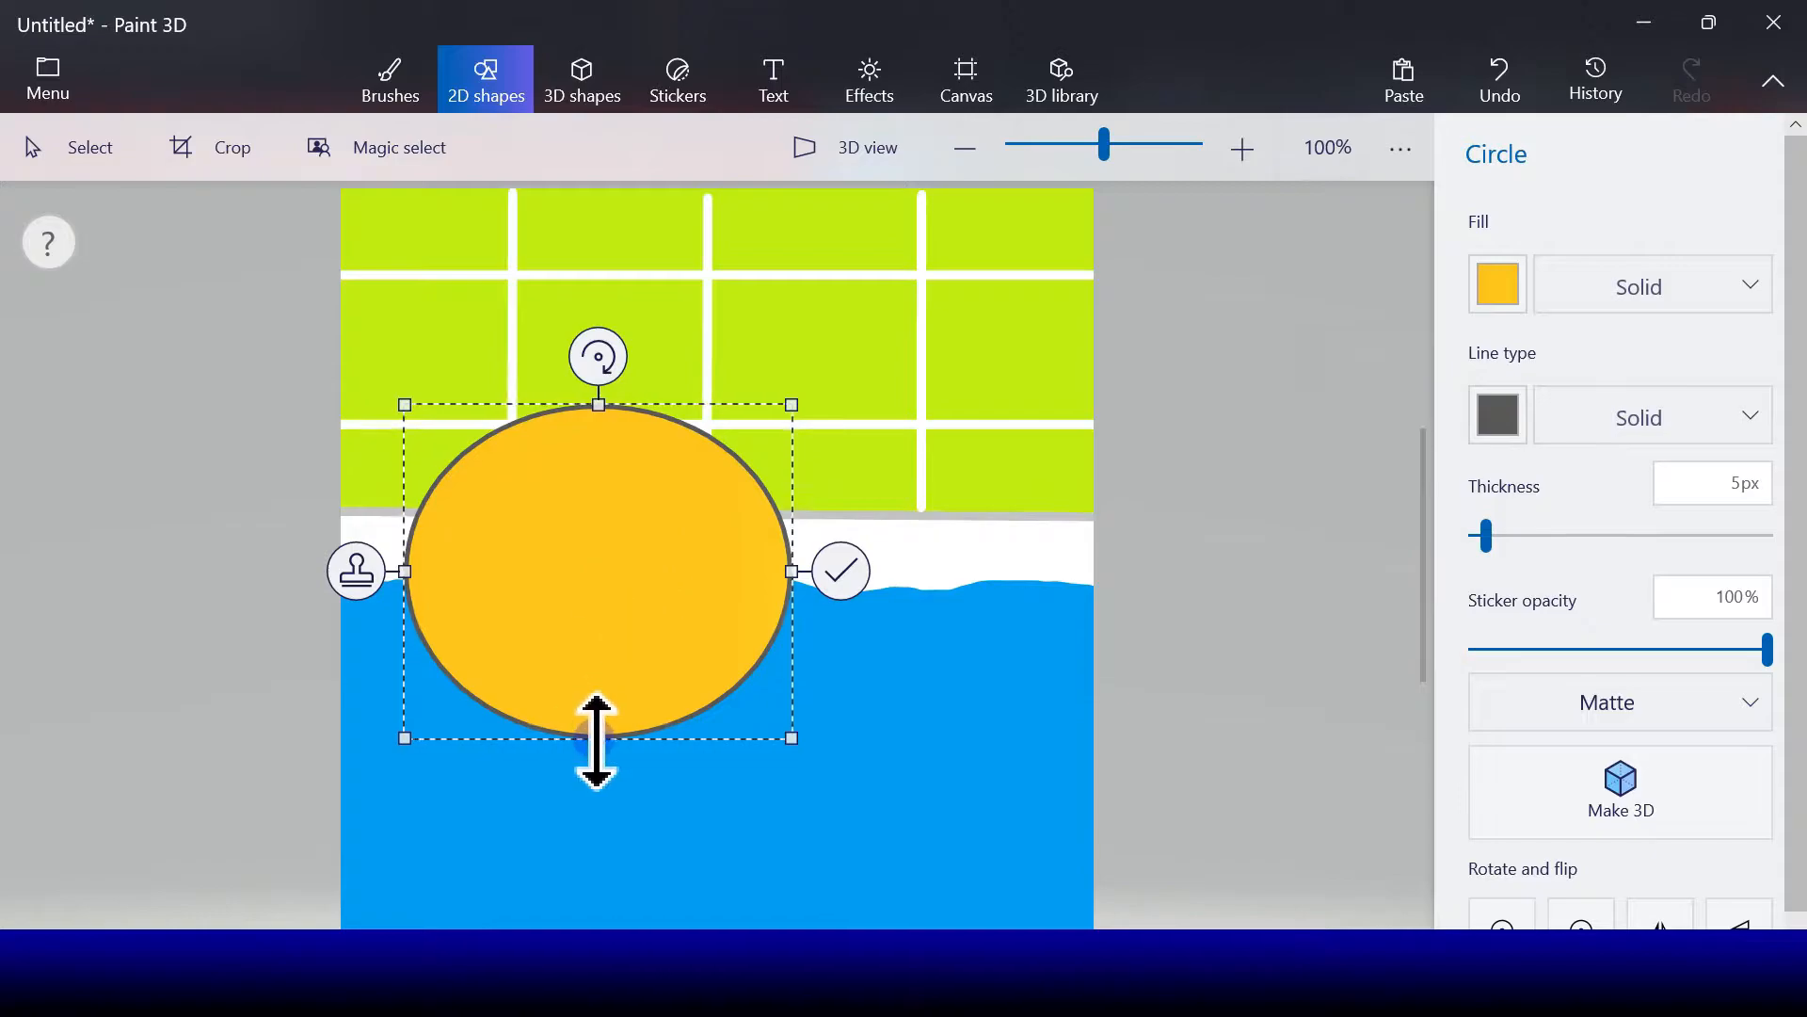
left_click_drag(598, 738, 599, 712)
left_click(841, 561)
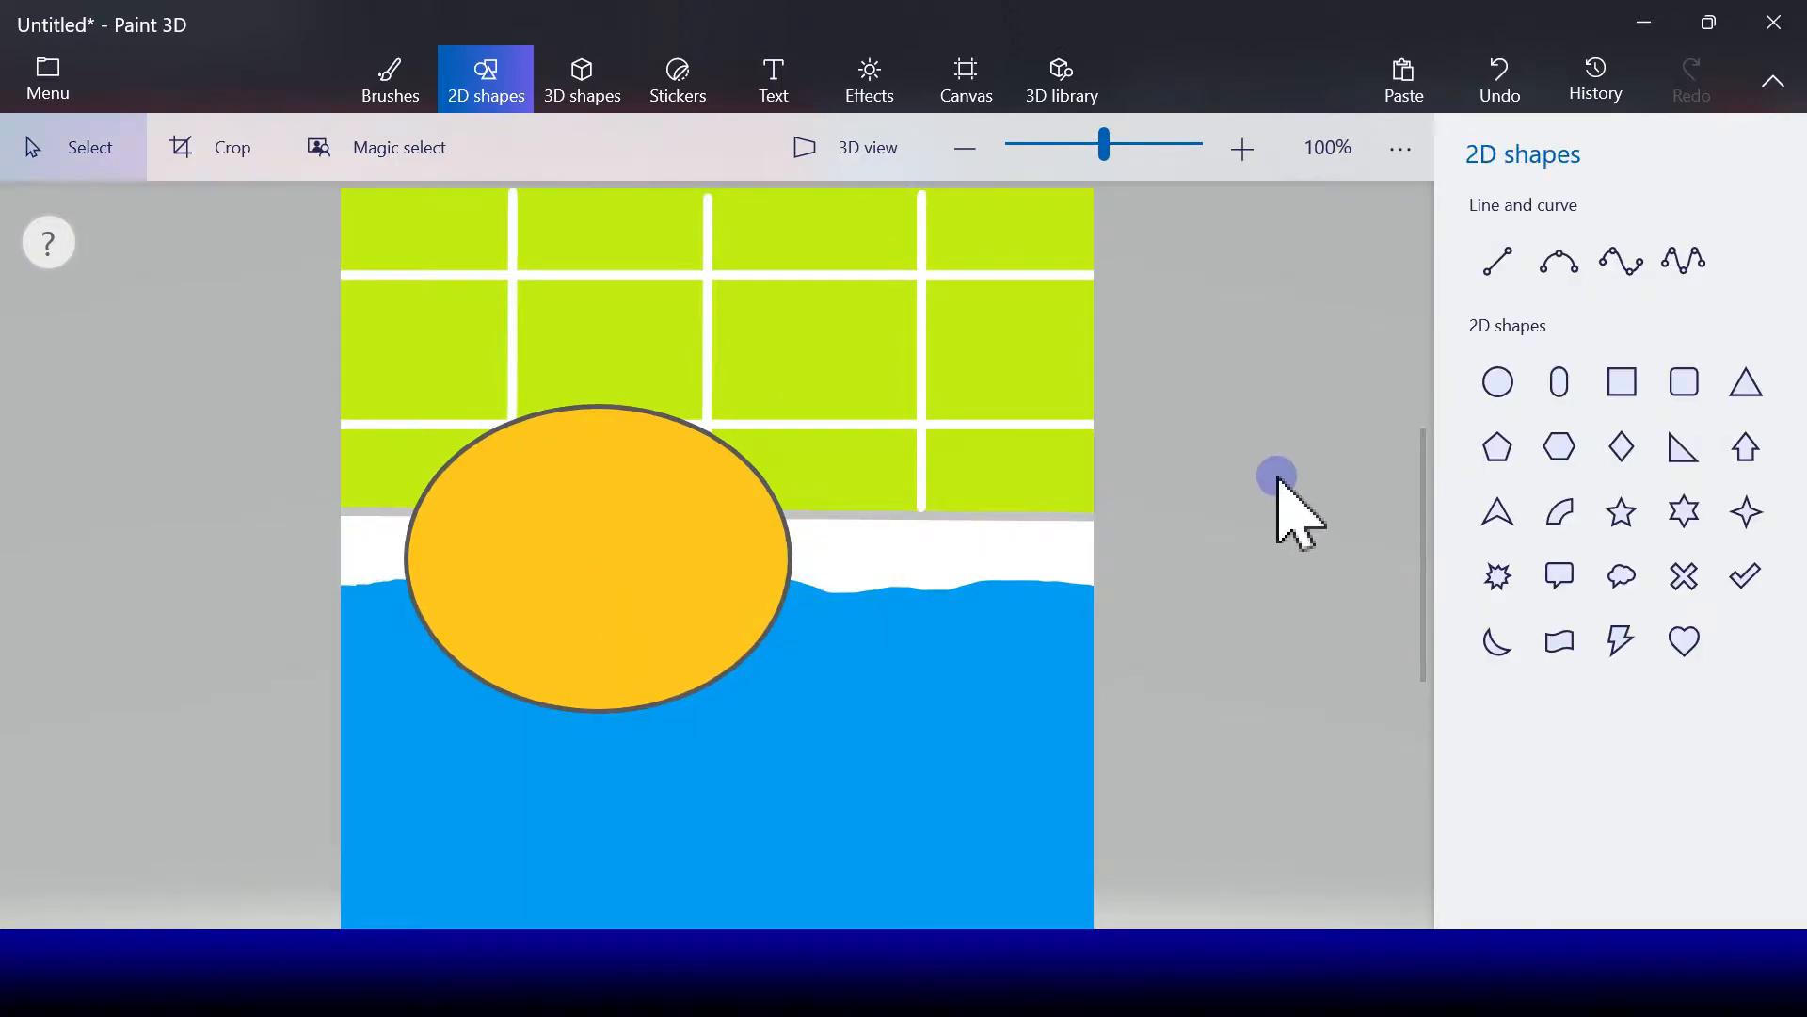
Step: Draw the inner edges of both ears as dark grey 5px lines slanting up and outward from the top of the head
left_click(1500, 273)
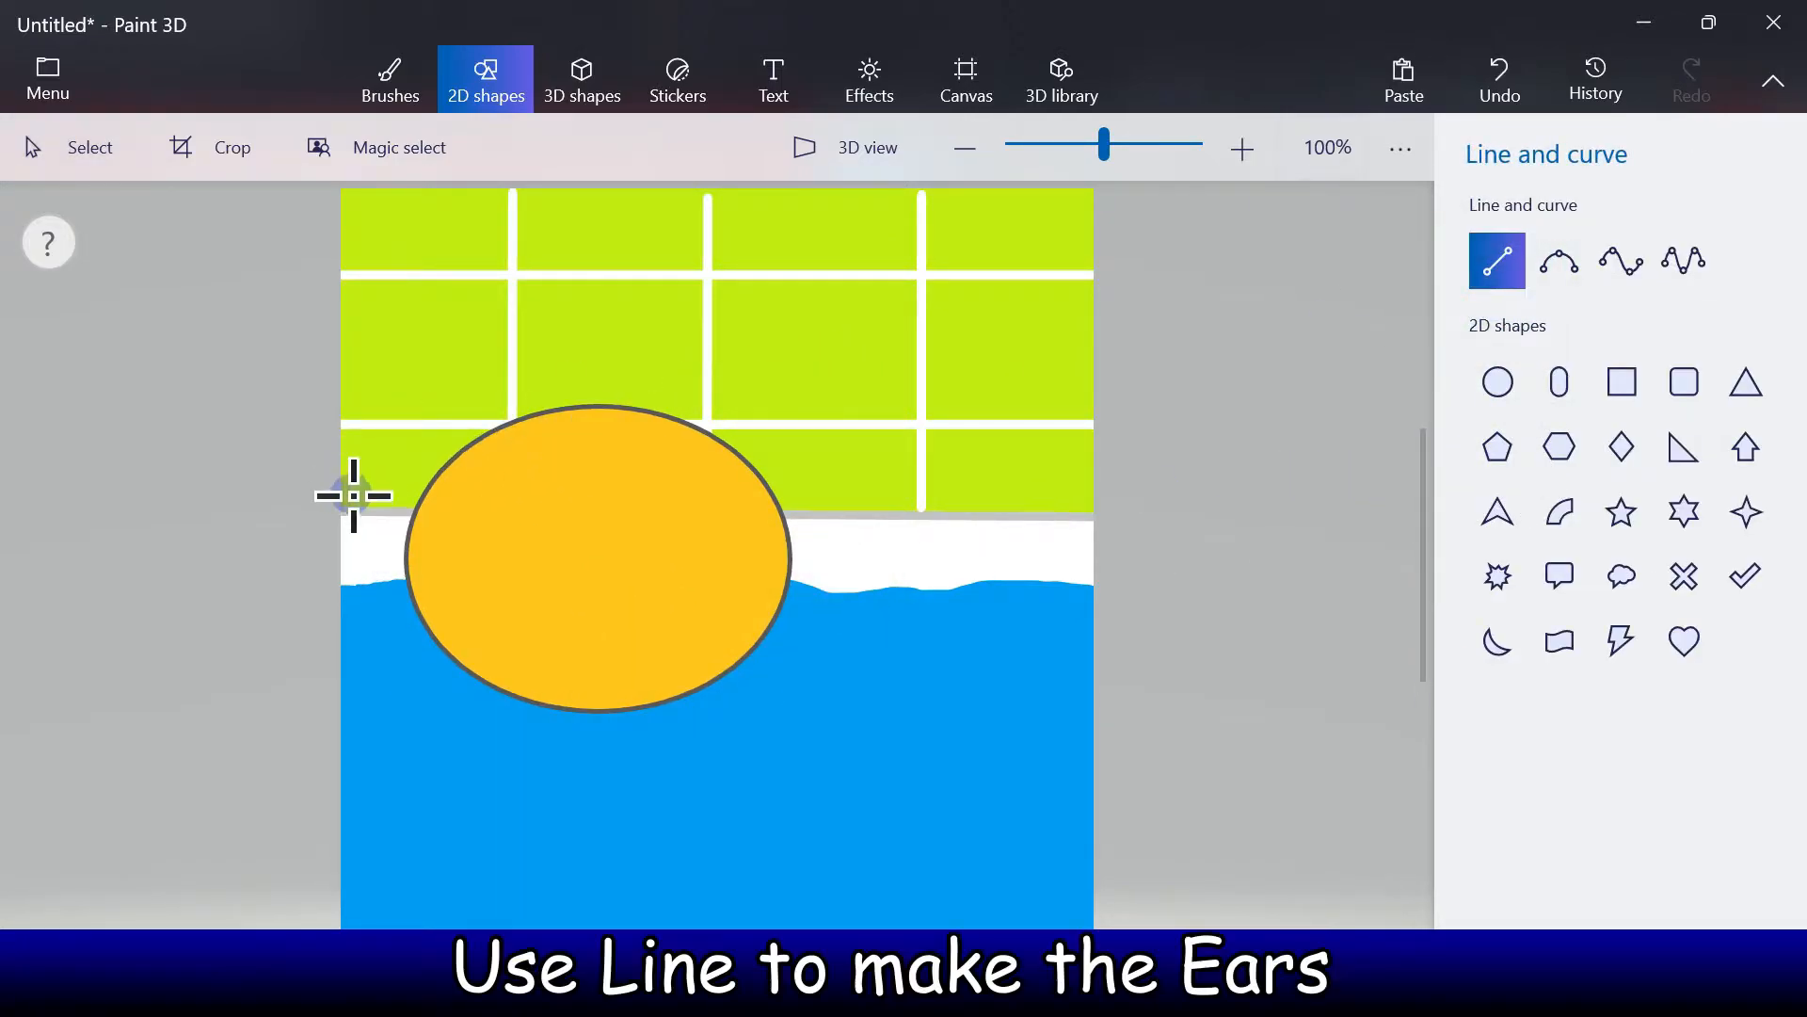
left_click_drag(425, 365, 425, 365)
left_click(587, 391)
left_click(1501, 268)
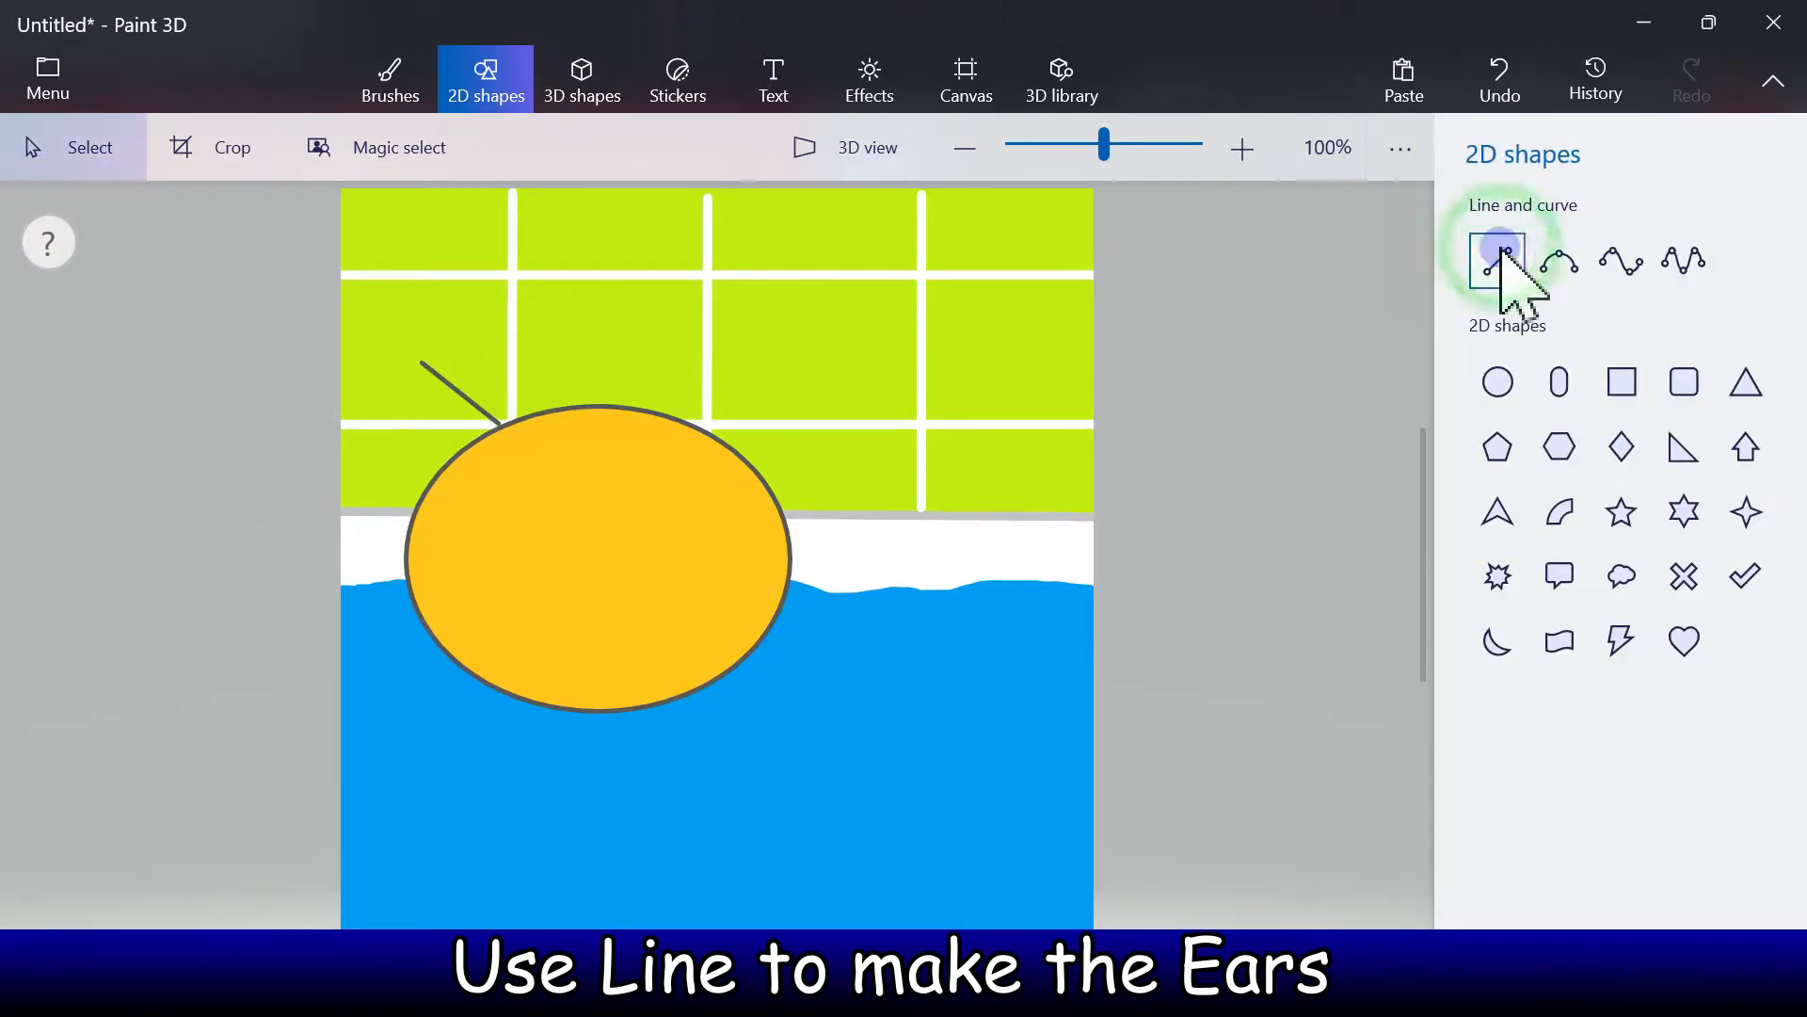
left_click_drag(771, 356, 767, 356)
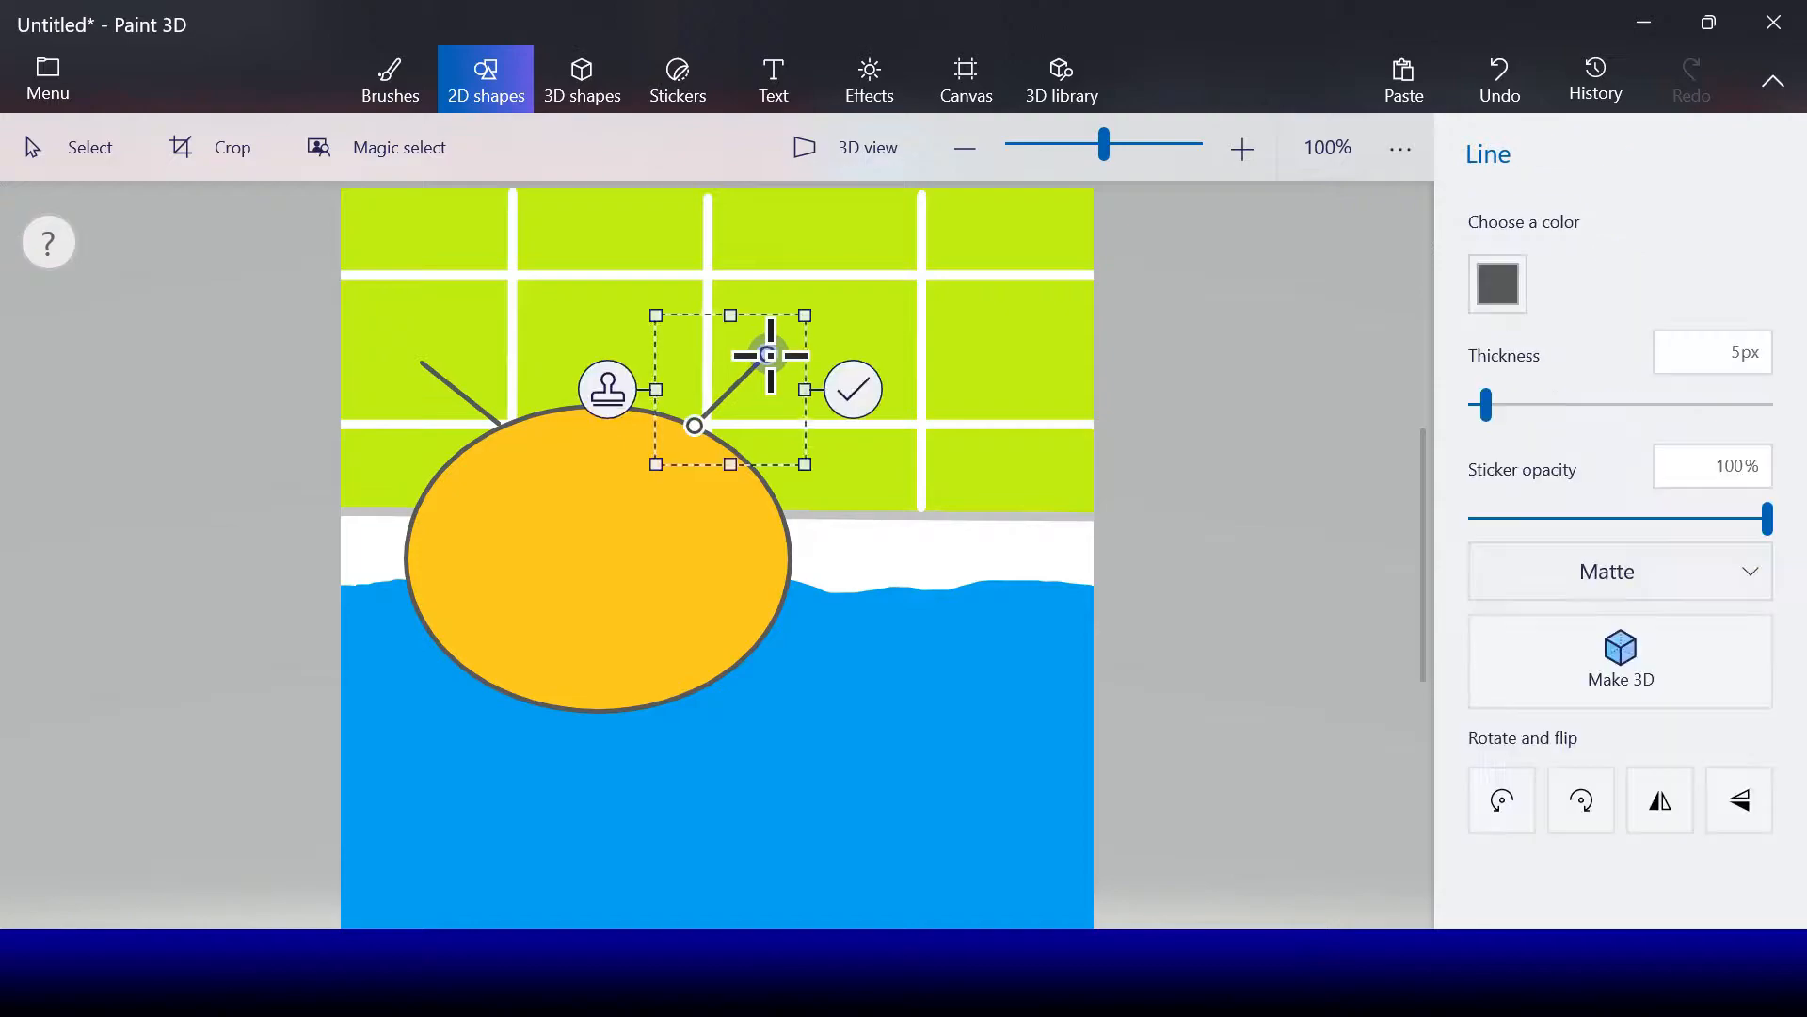
left_click(851, 386)
Step: Close both ears with dark grey 5px lines from the tips down to the head, and fill both ears with gold
left_click(1497, 259)
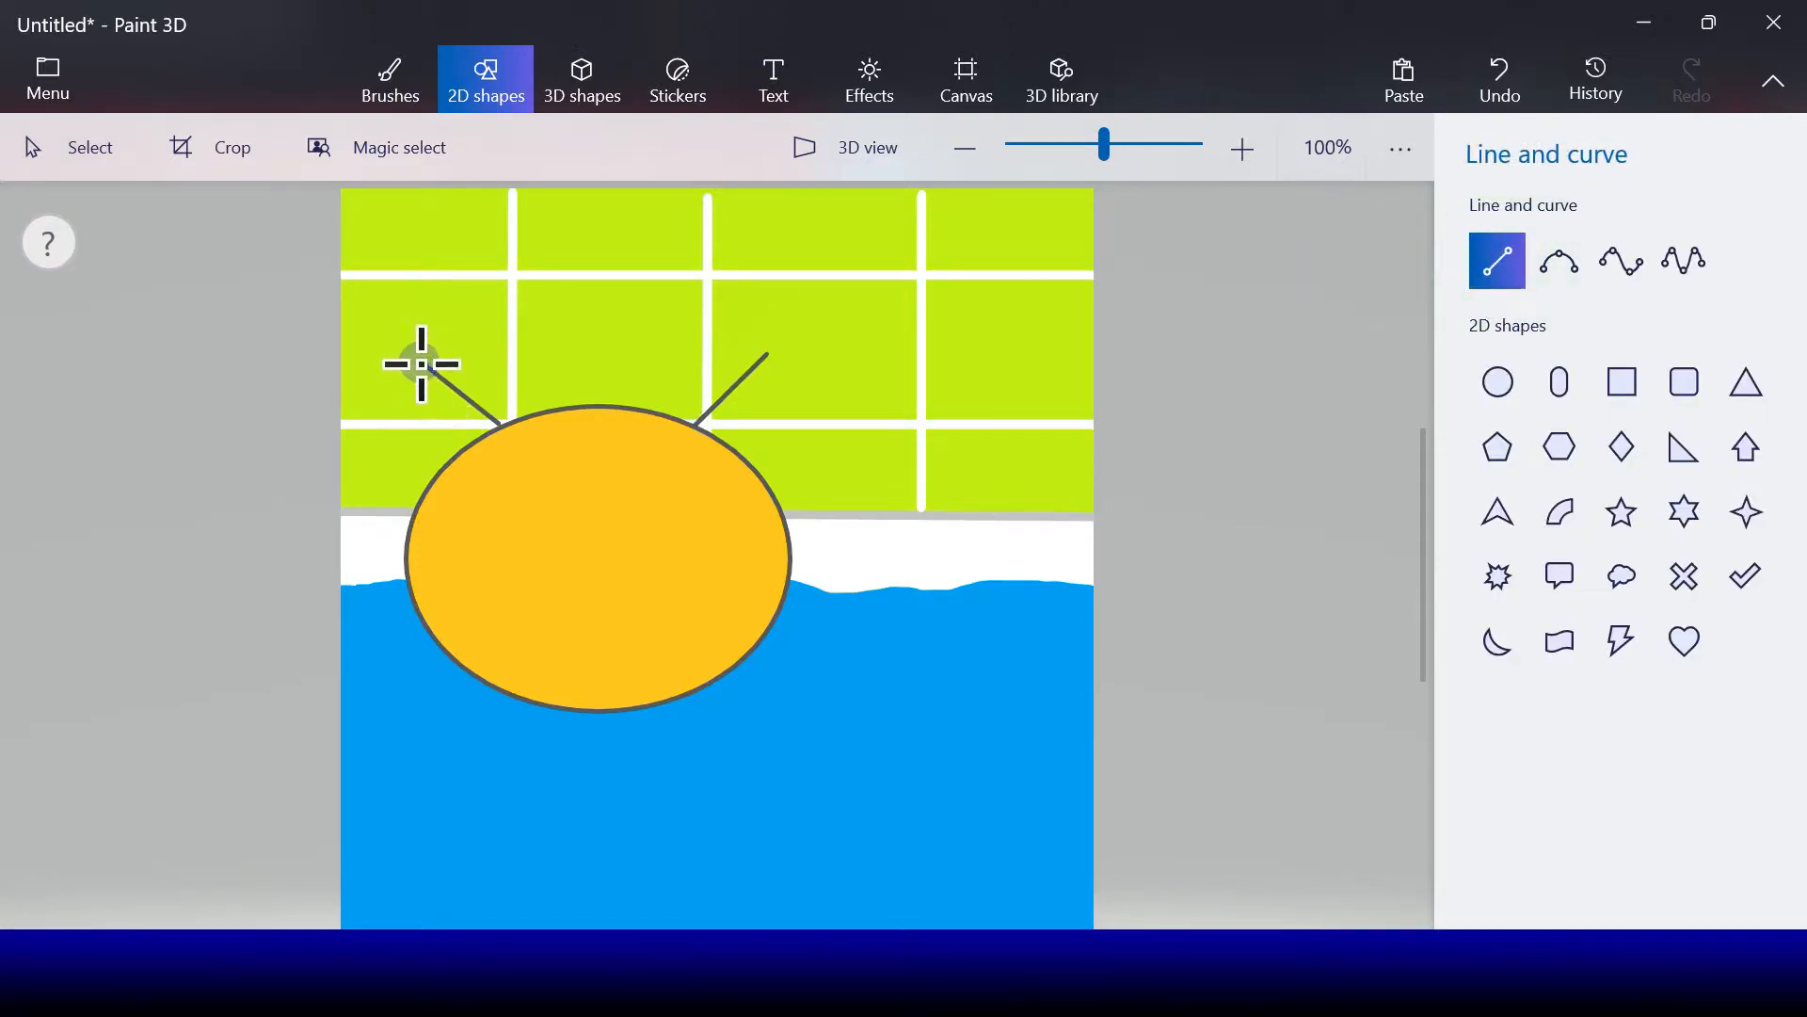
left_click_drag(423, 504, 424, 503)
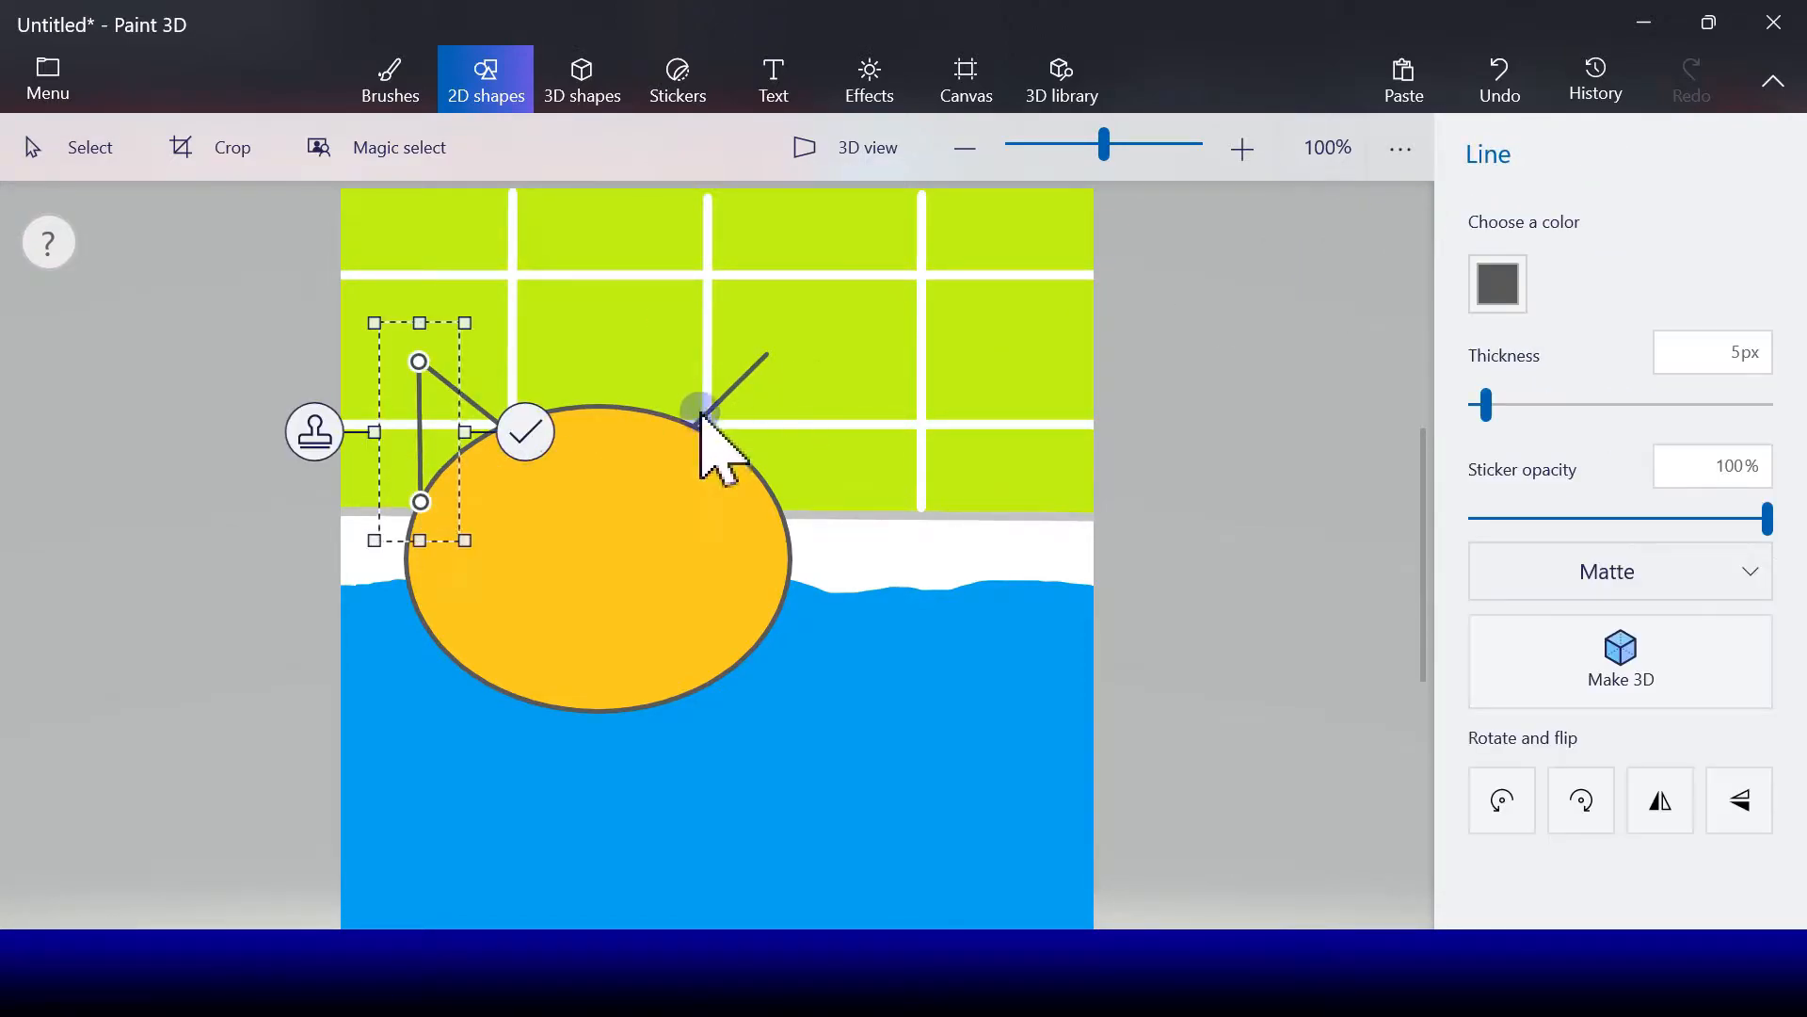
left_click(527, 427)
left_click(1497, 260)
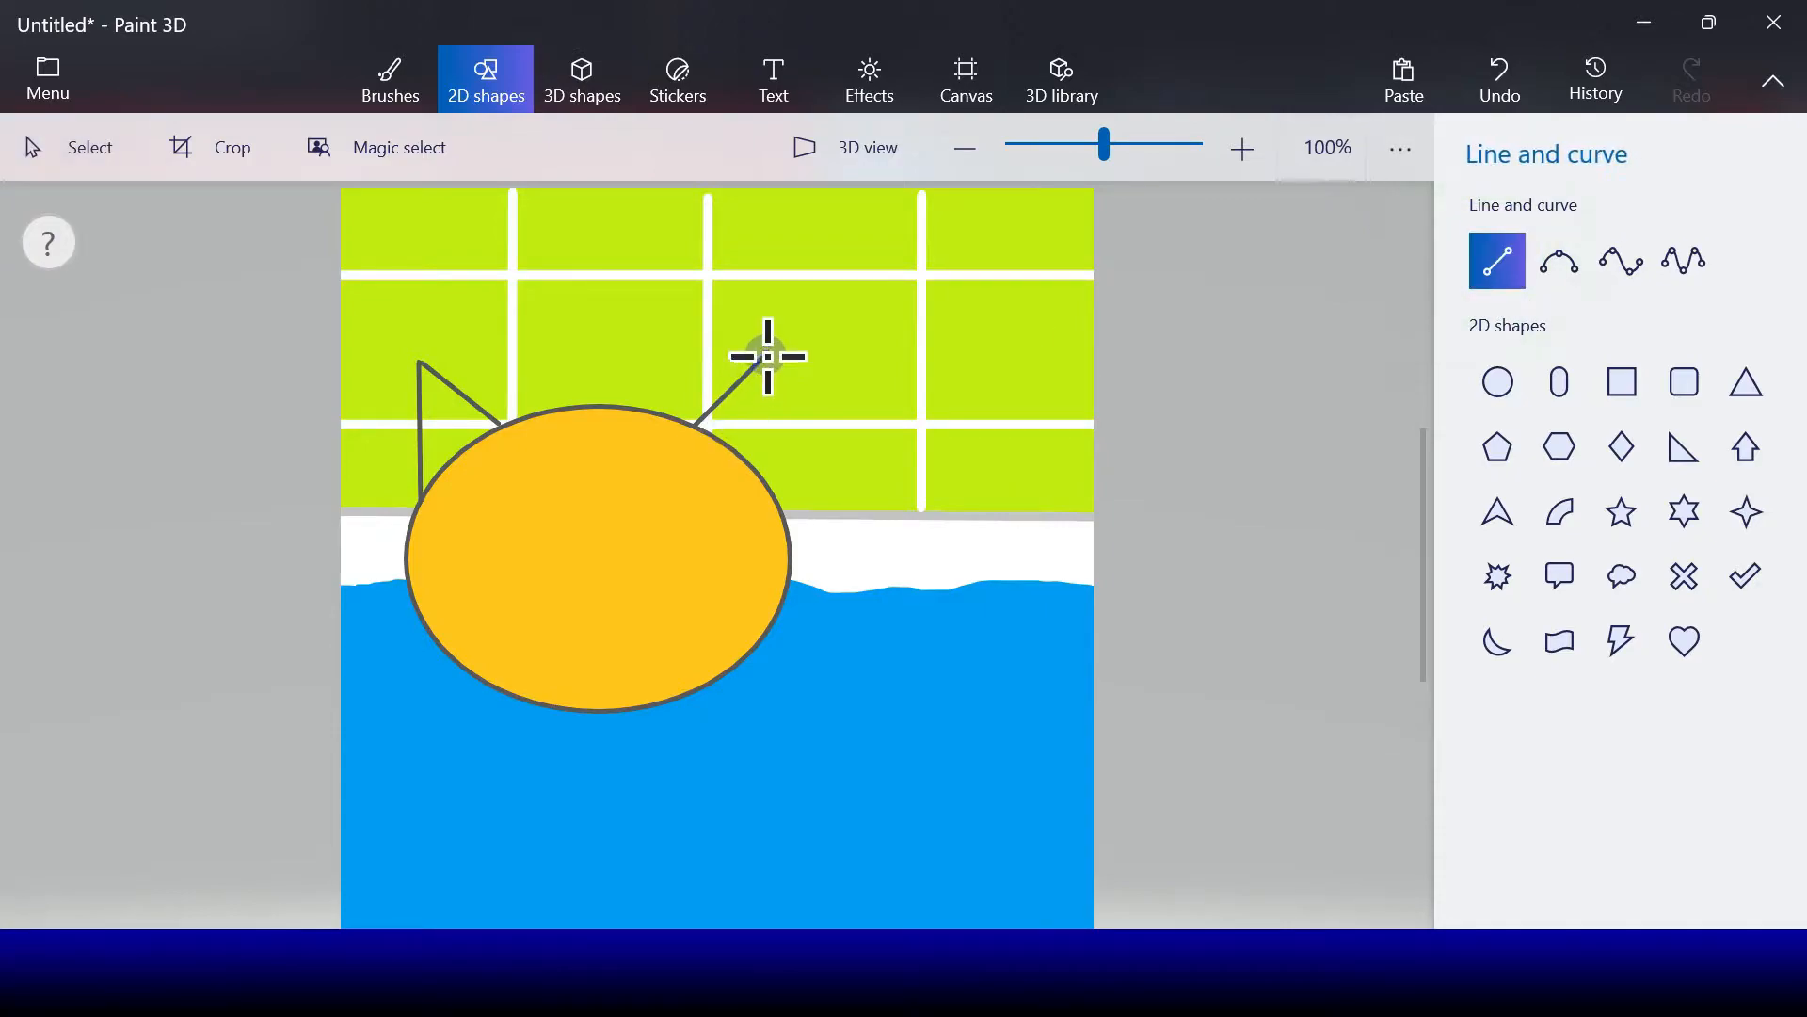
left_click_drag(769, 357, 780, 503)
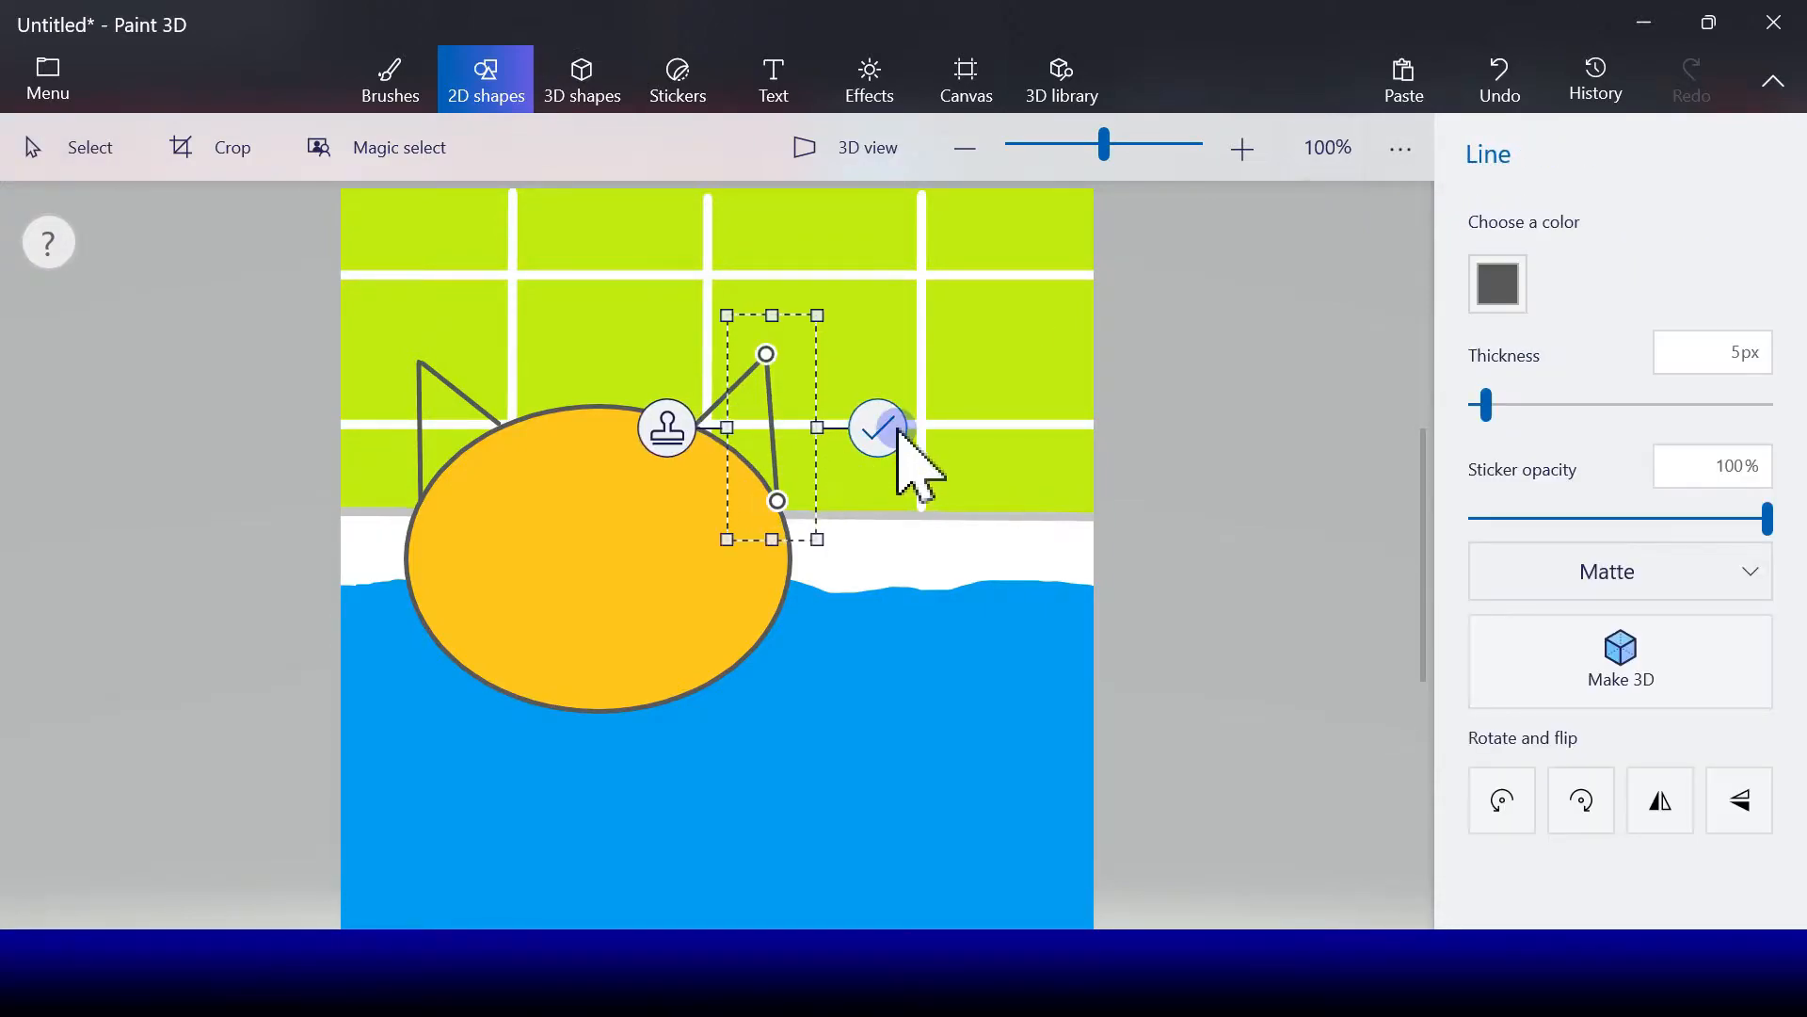
left_click(880, 420)
left_click(392, 83)
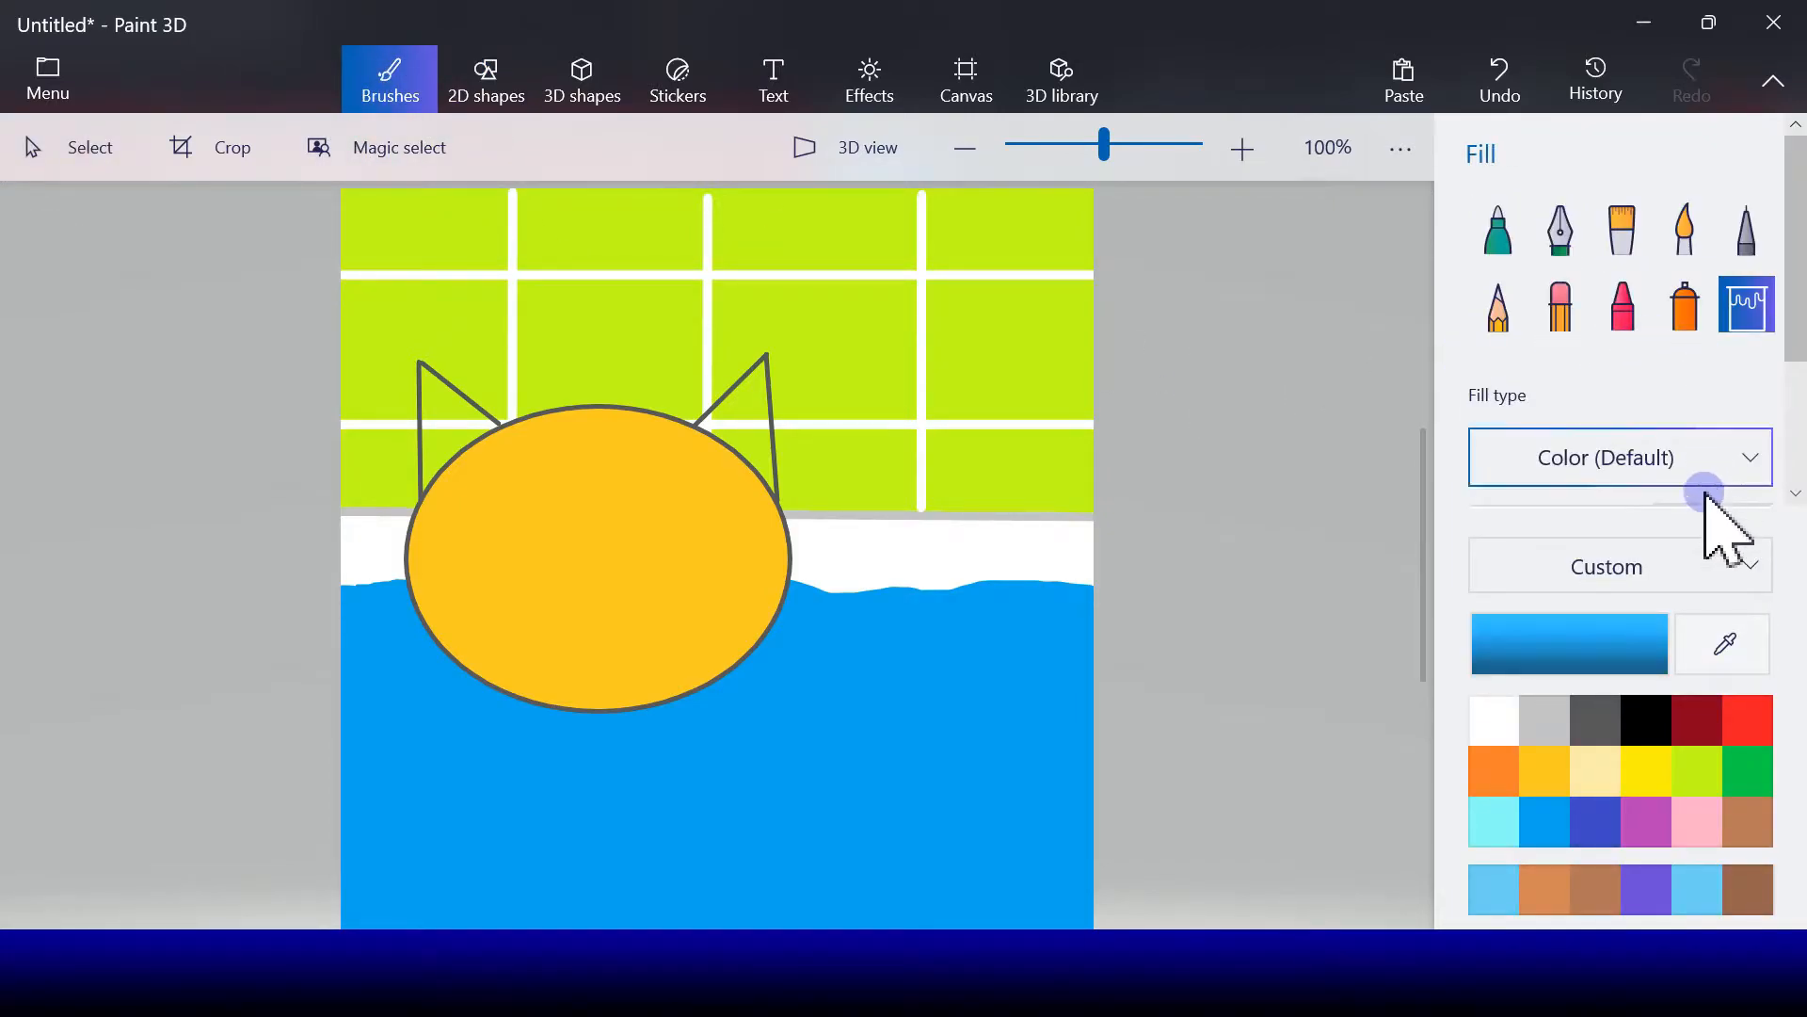
left_click(1532, 781)
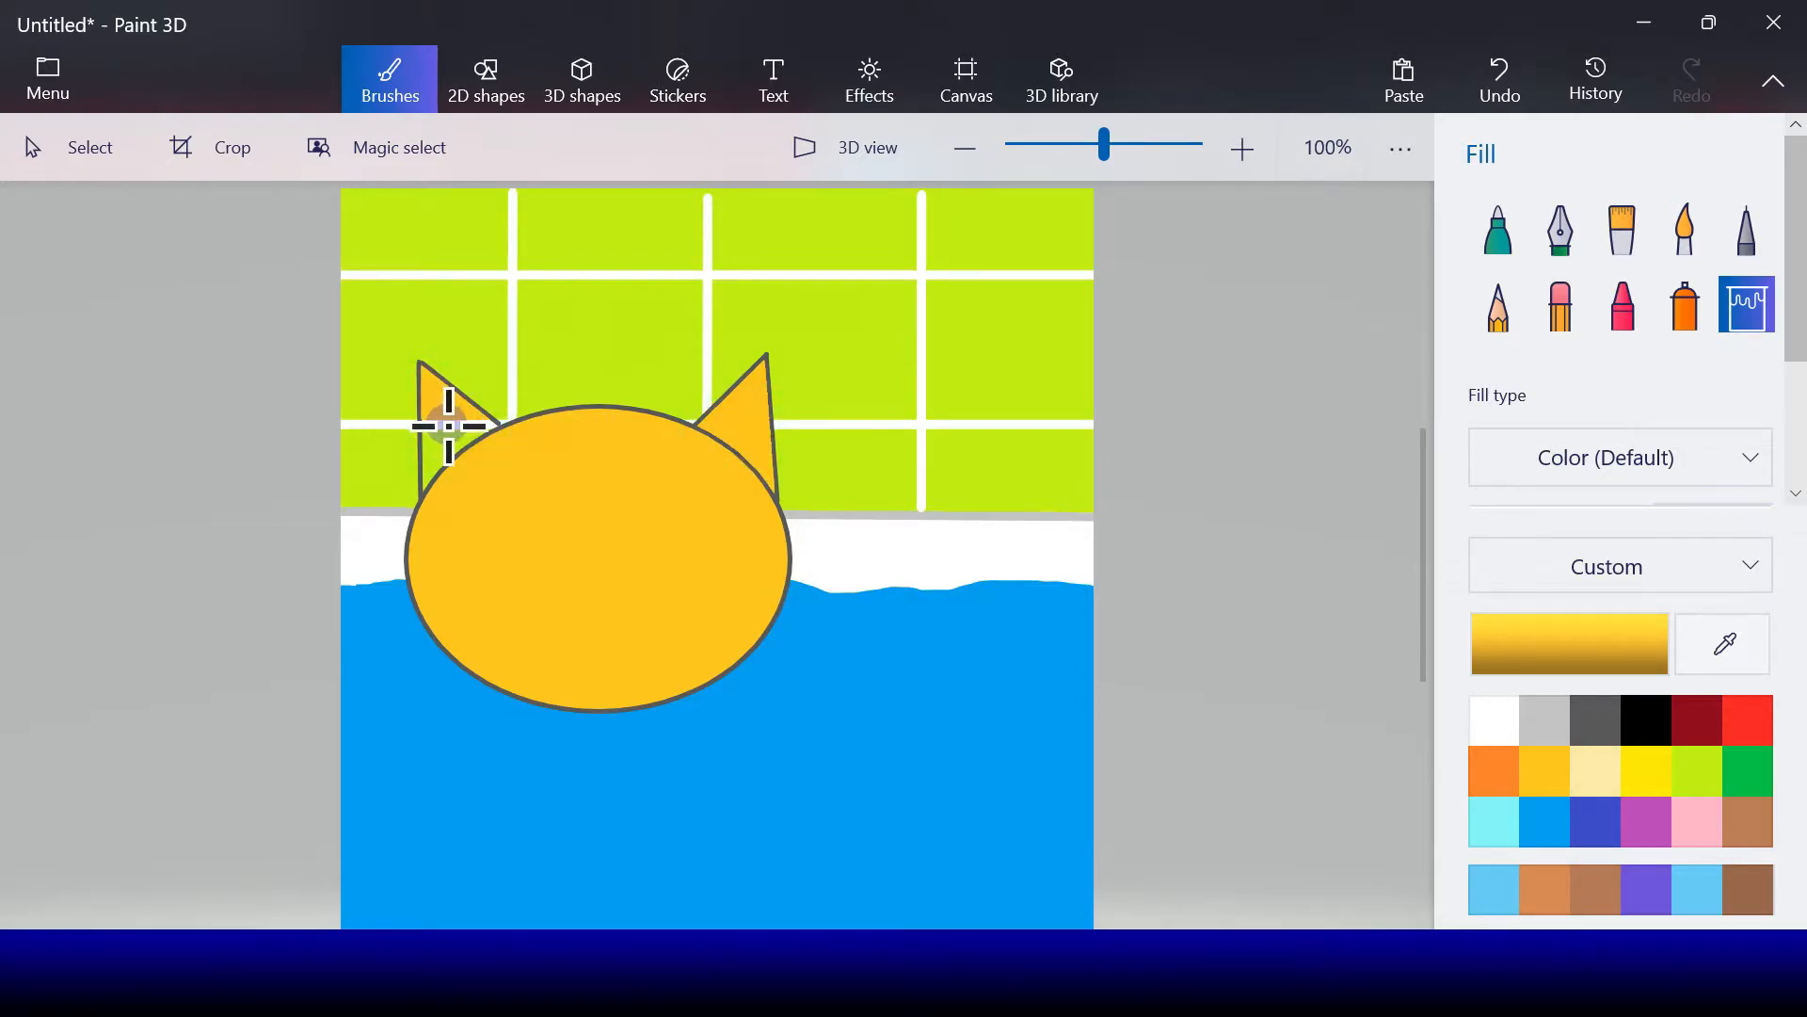
Step: Draw a dark grey 5px fold line inside each ear, from the tip down to the head outline
left_click(505, 106)
left_click(1497, 262)
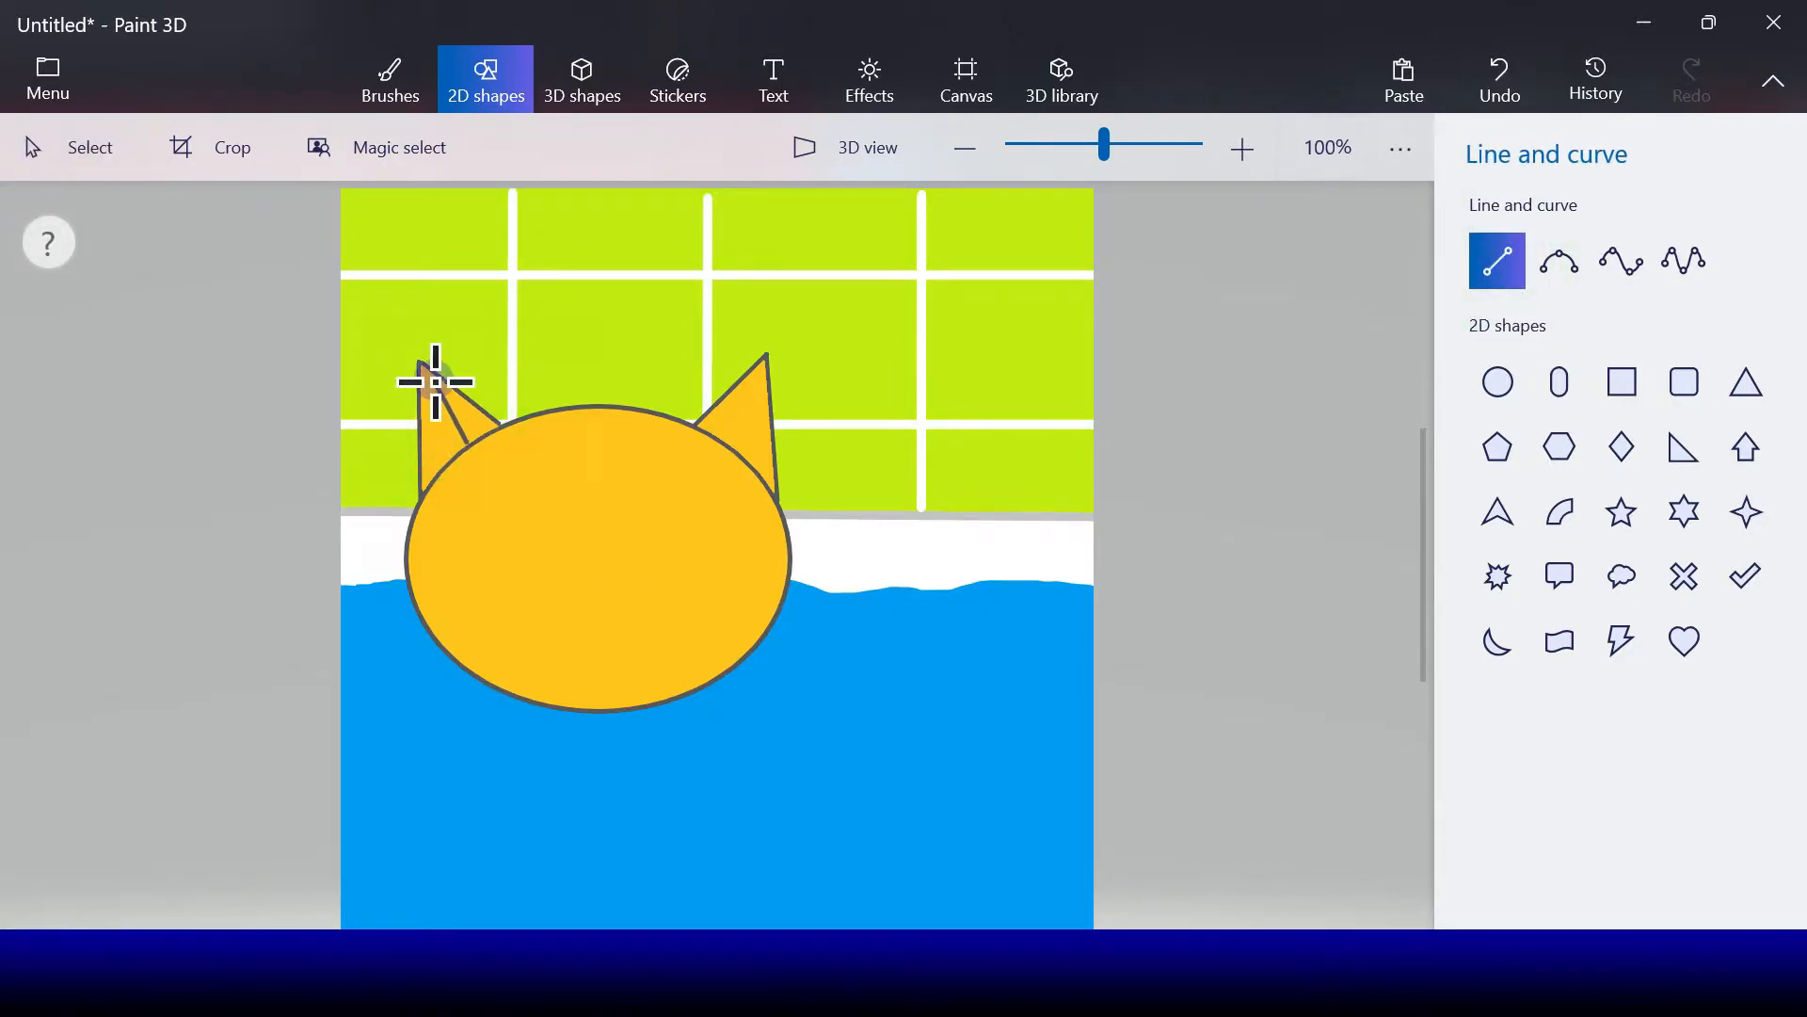
left_click_drag(425, 371, 468, 442)
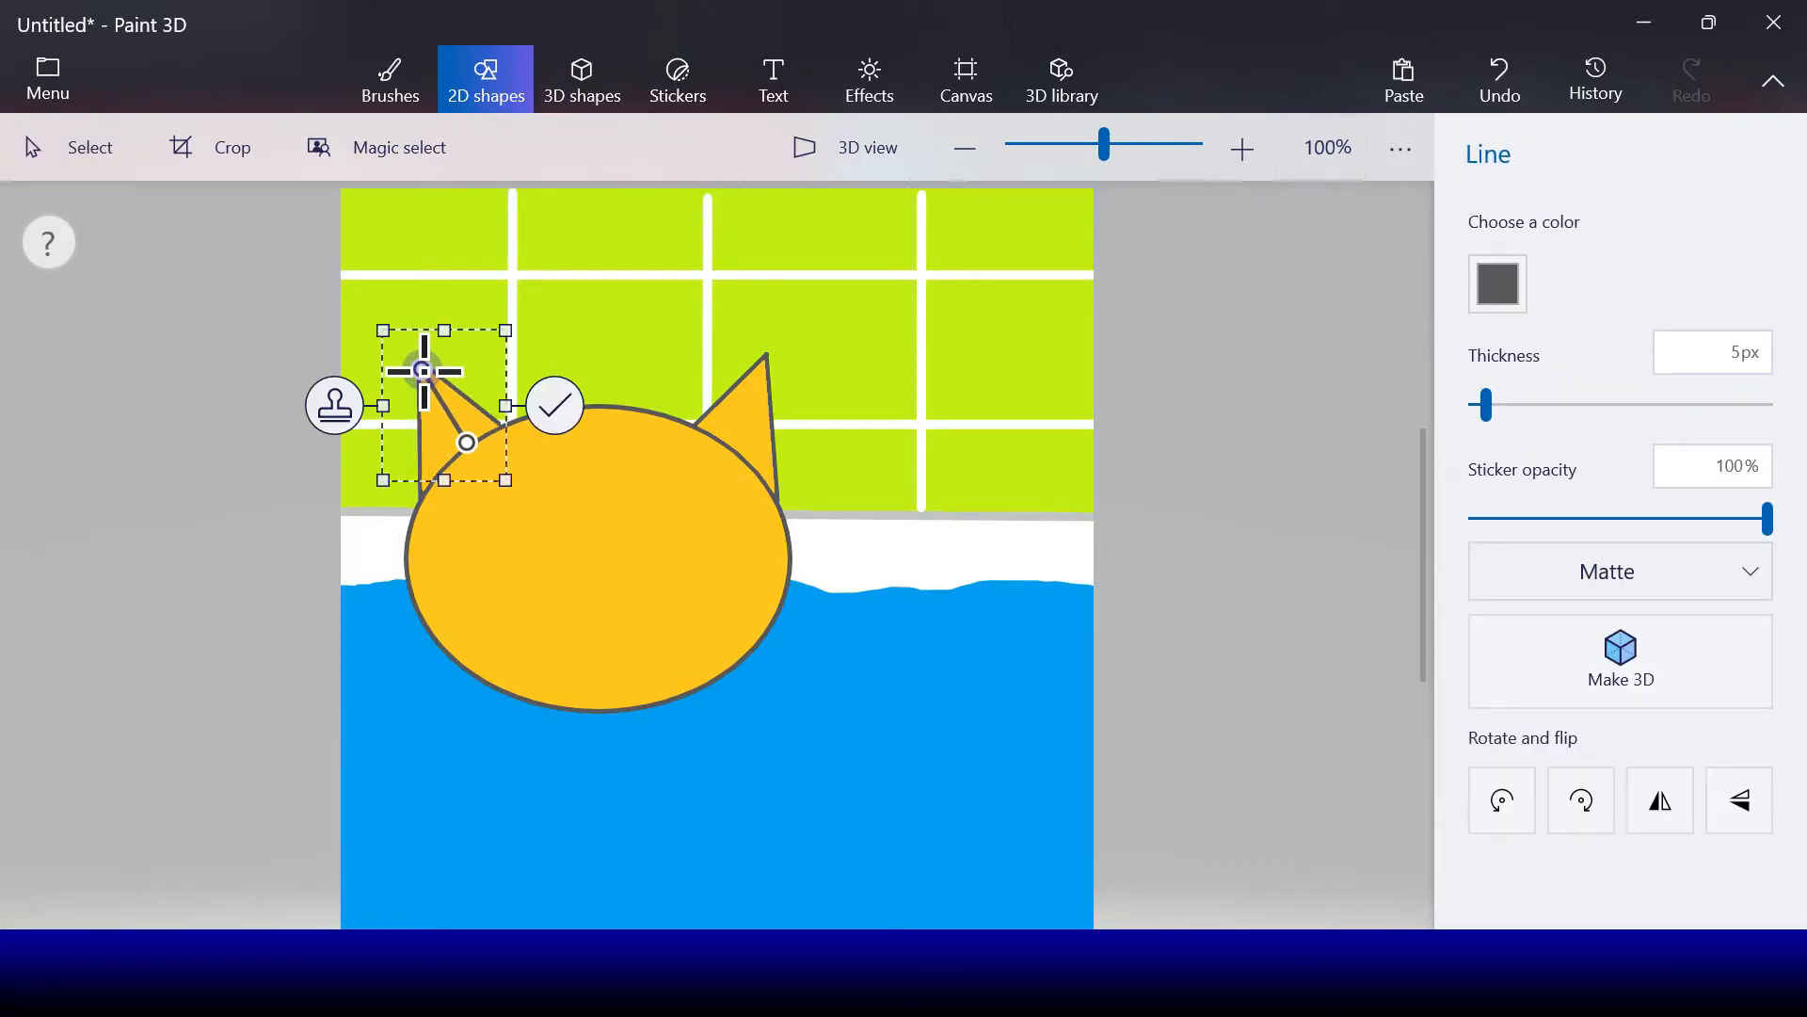
left_click(552, 405)
left_click(1494, 264)
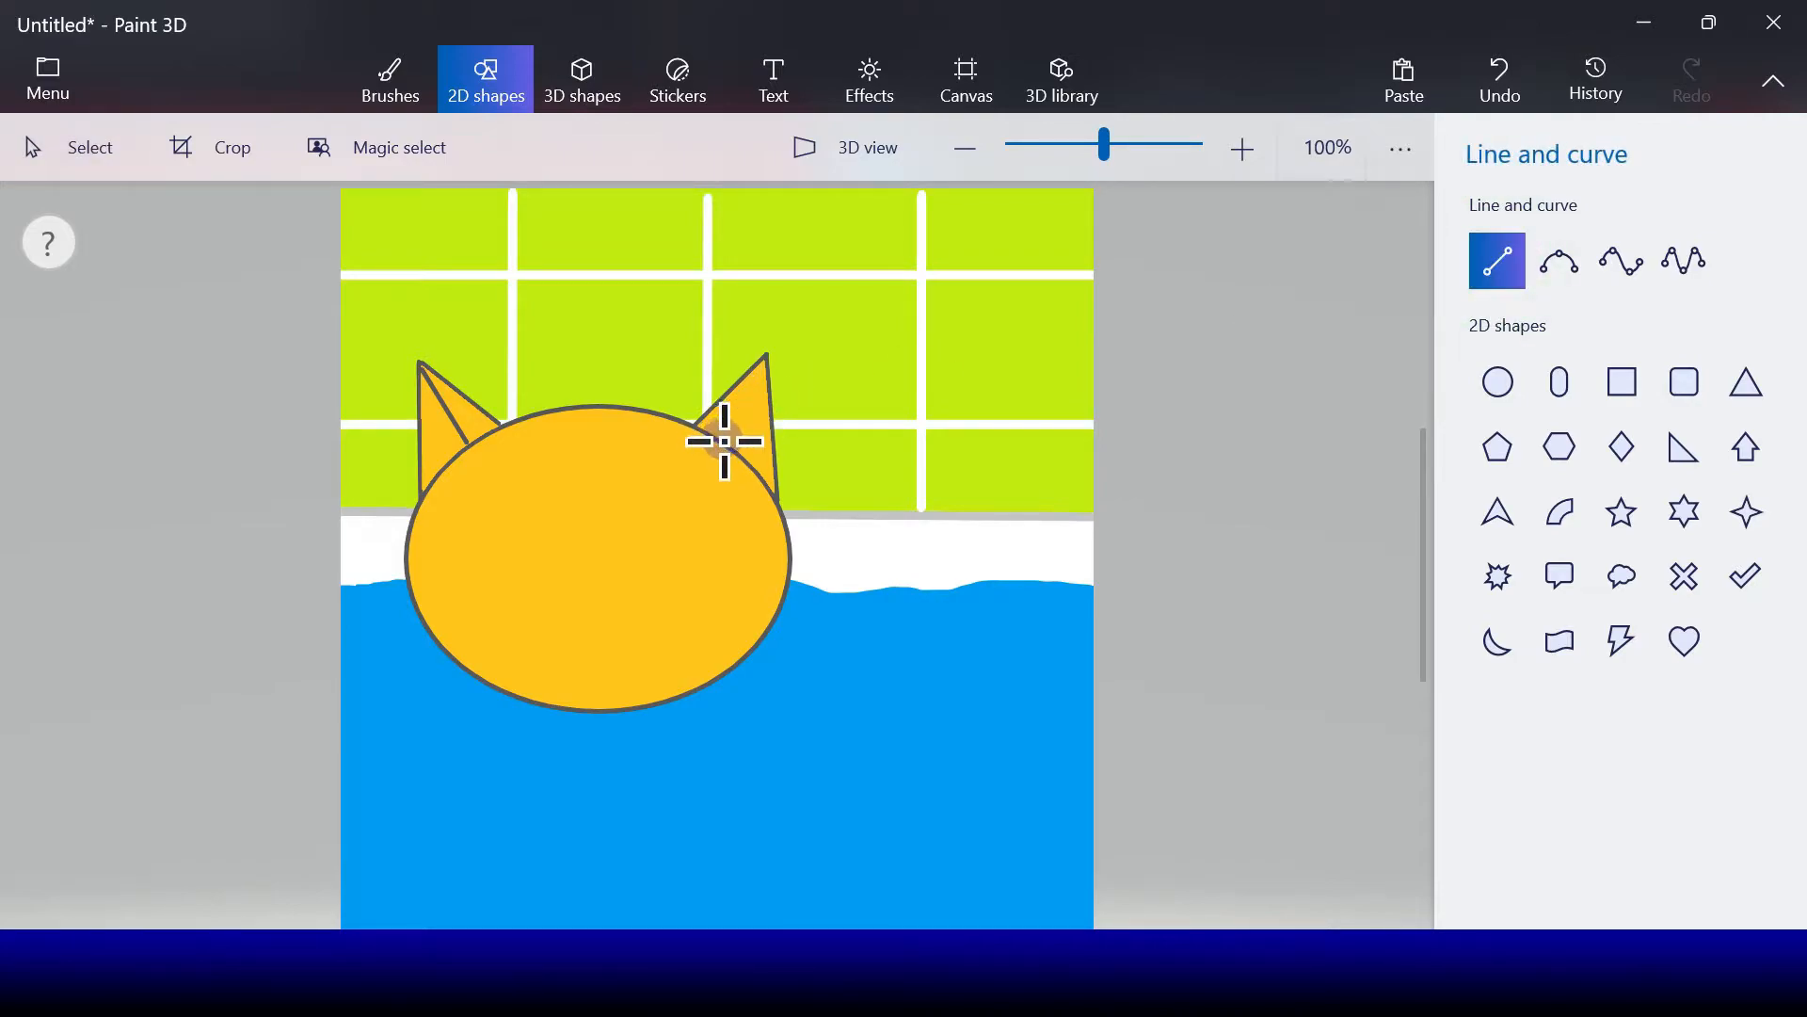
left_click_drag(769, 361, 725, 440)
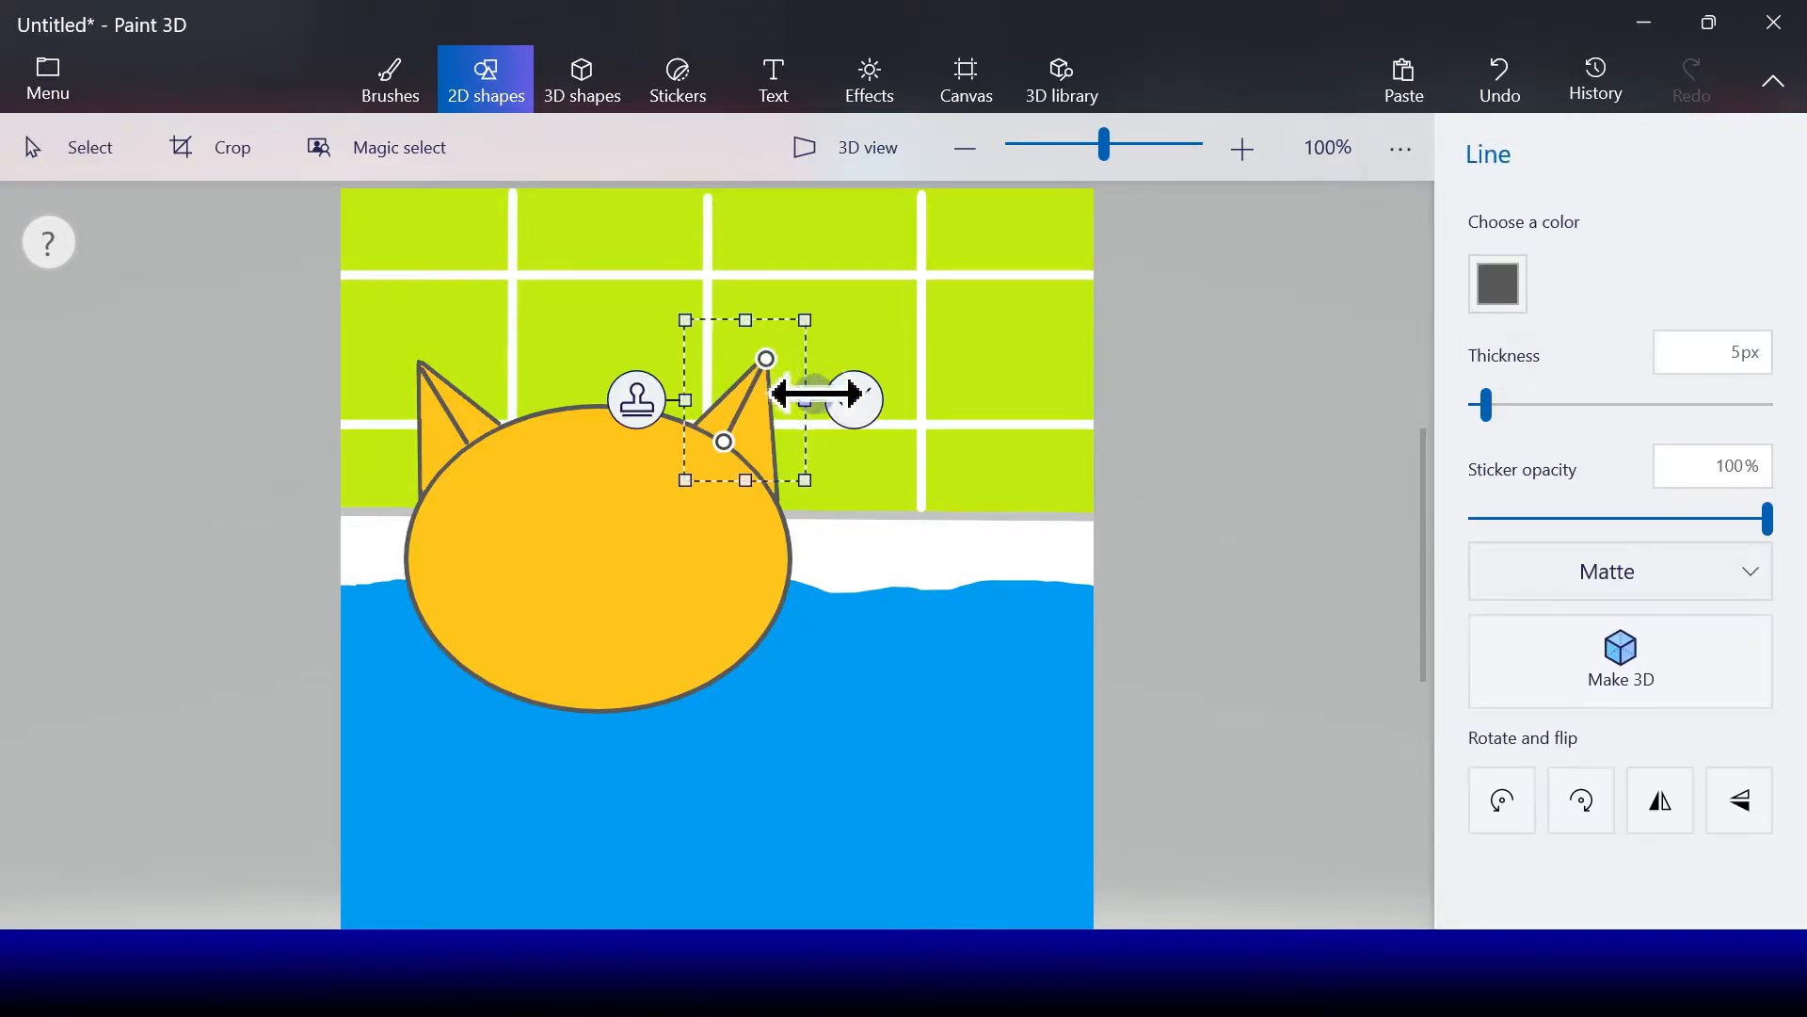
left_click(849, 395)
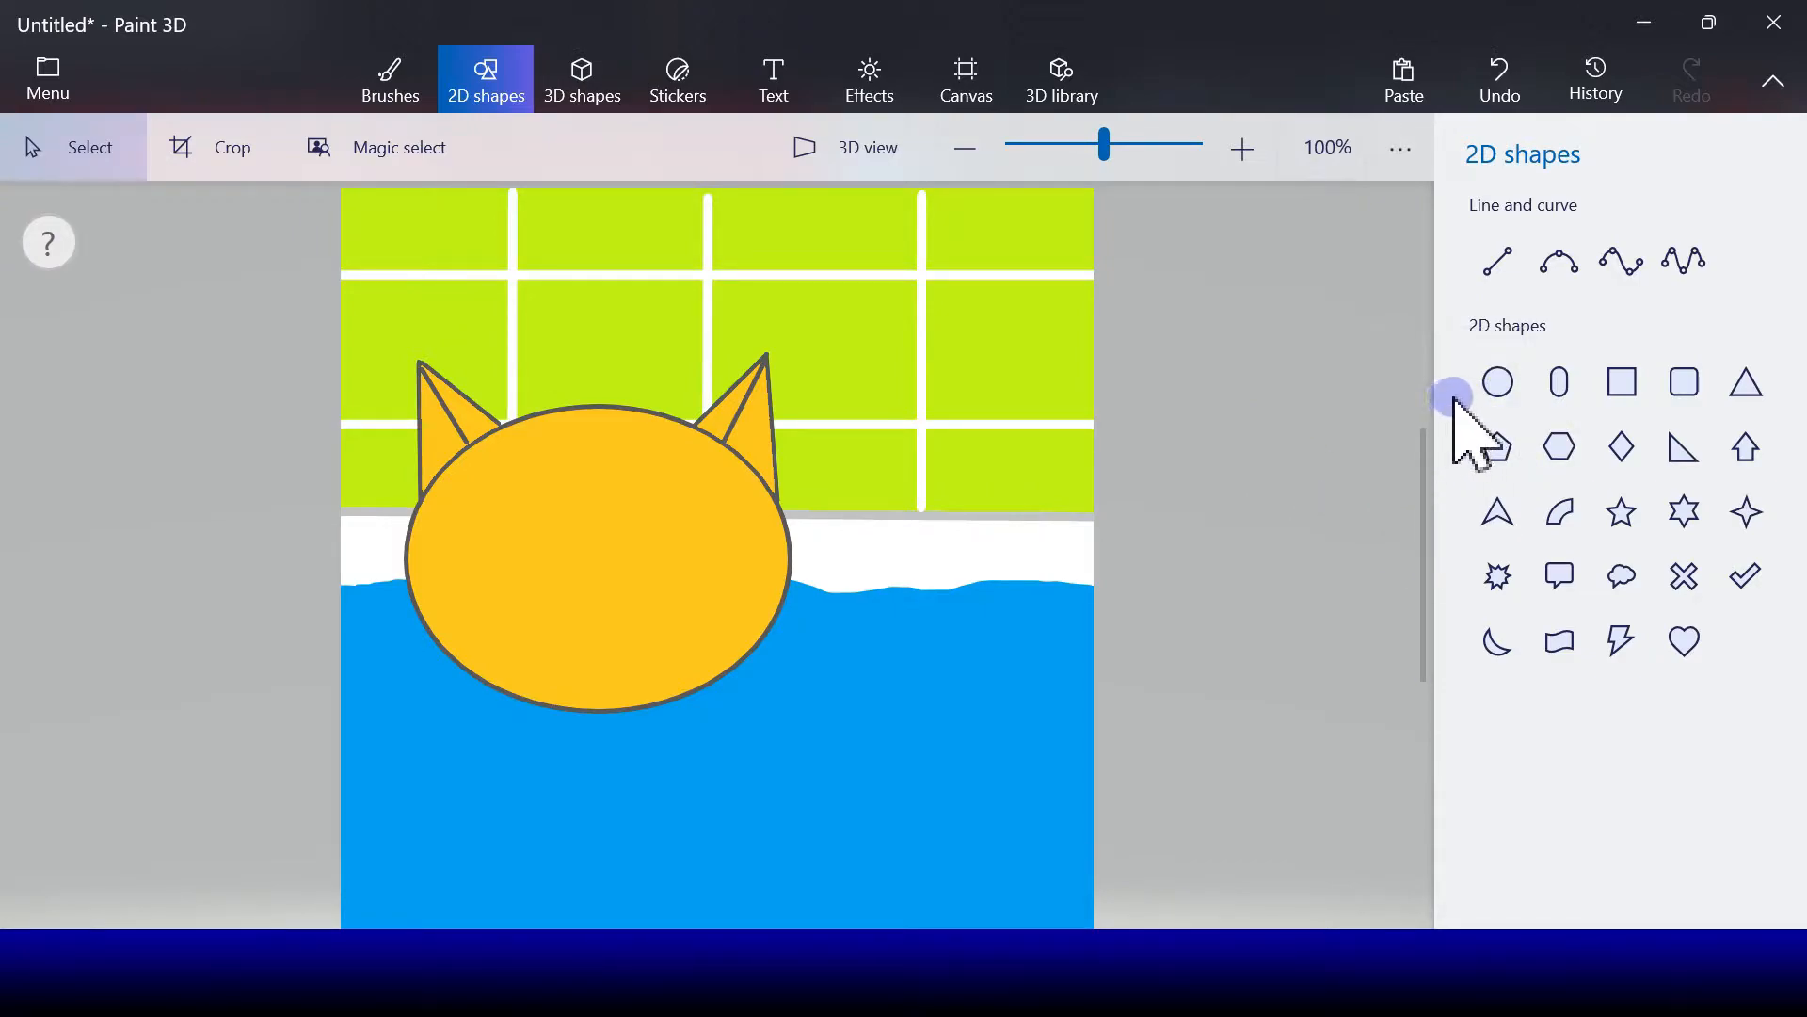
Step: Draw an upright oval with a dark grey outline for the left eye, stamp it, and place a copy for the right eye
left_click(1498, 382)
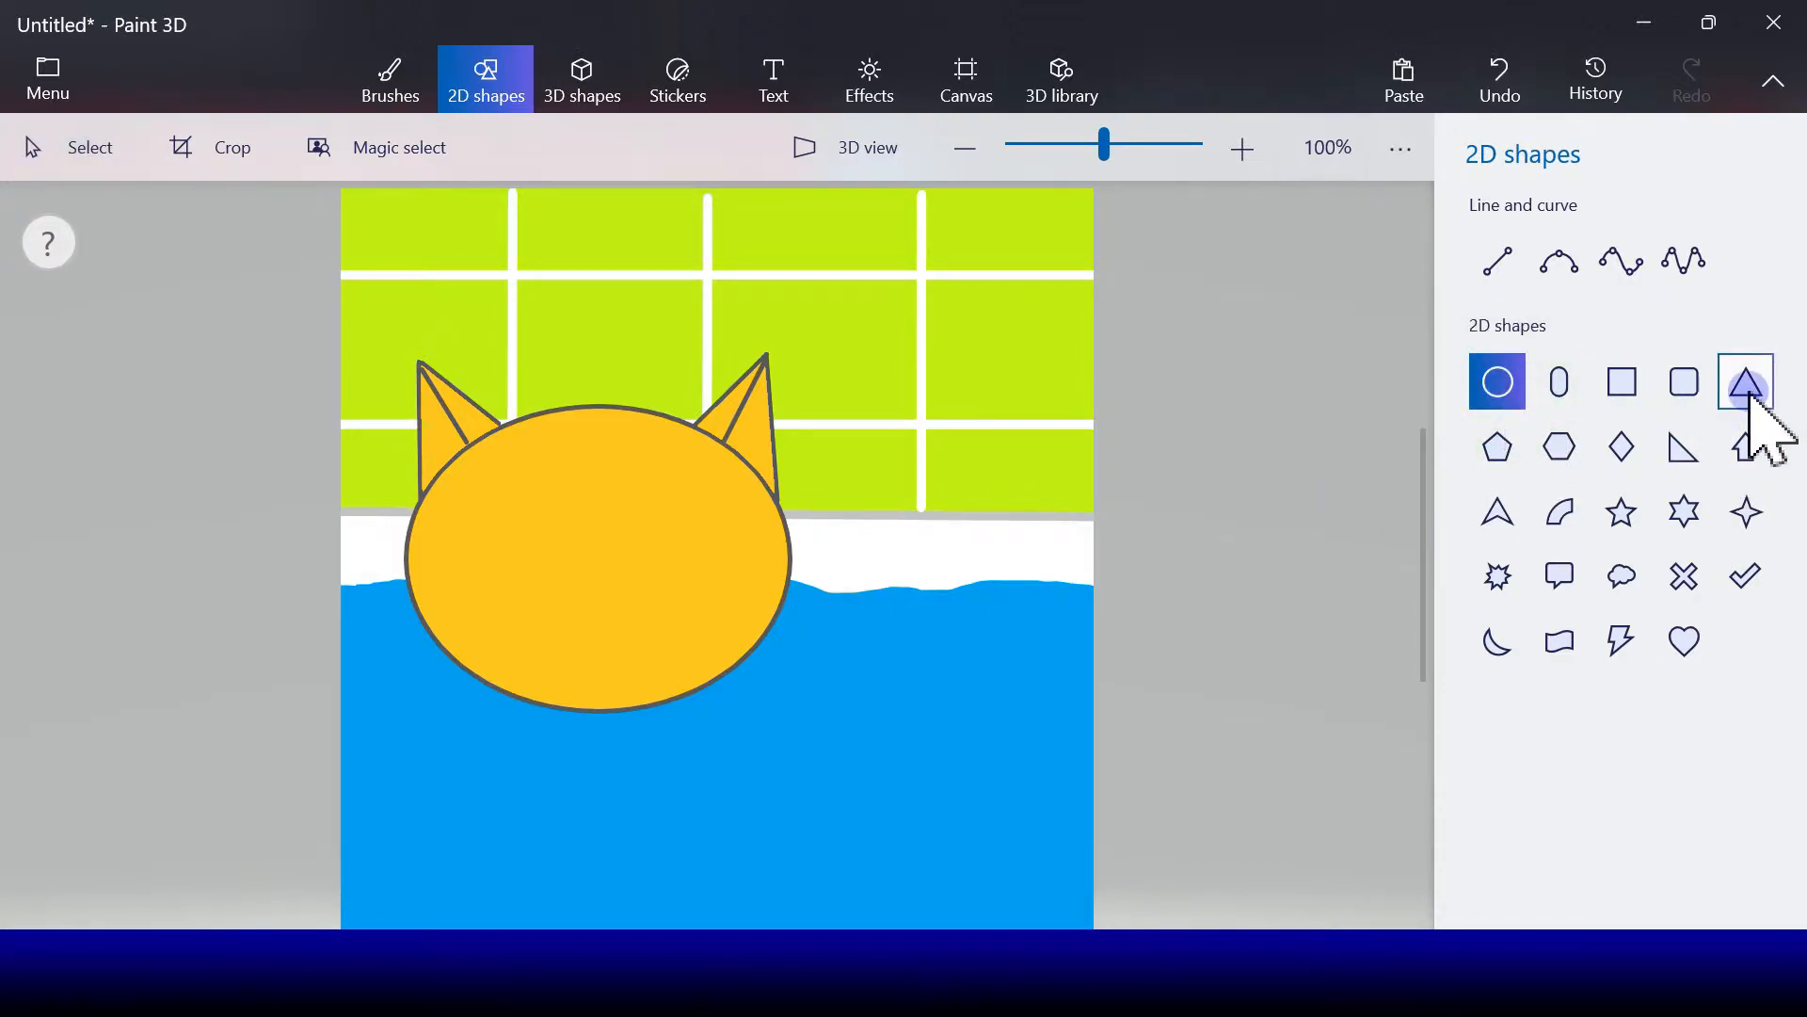
mouse_move(487, 513)
left_mouse_down()
mouse_move(574, 605)
mouse_move(537, 561)
mouse_move(662, 543)
left_mouse_up()
left_click(429, 558)
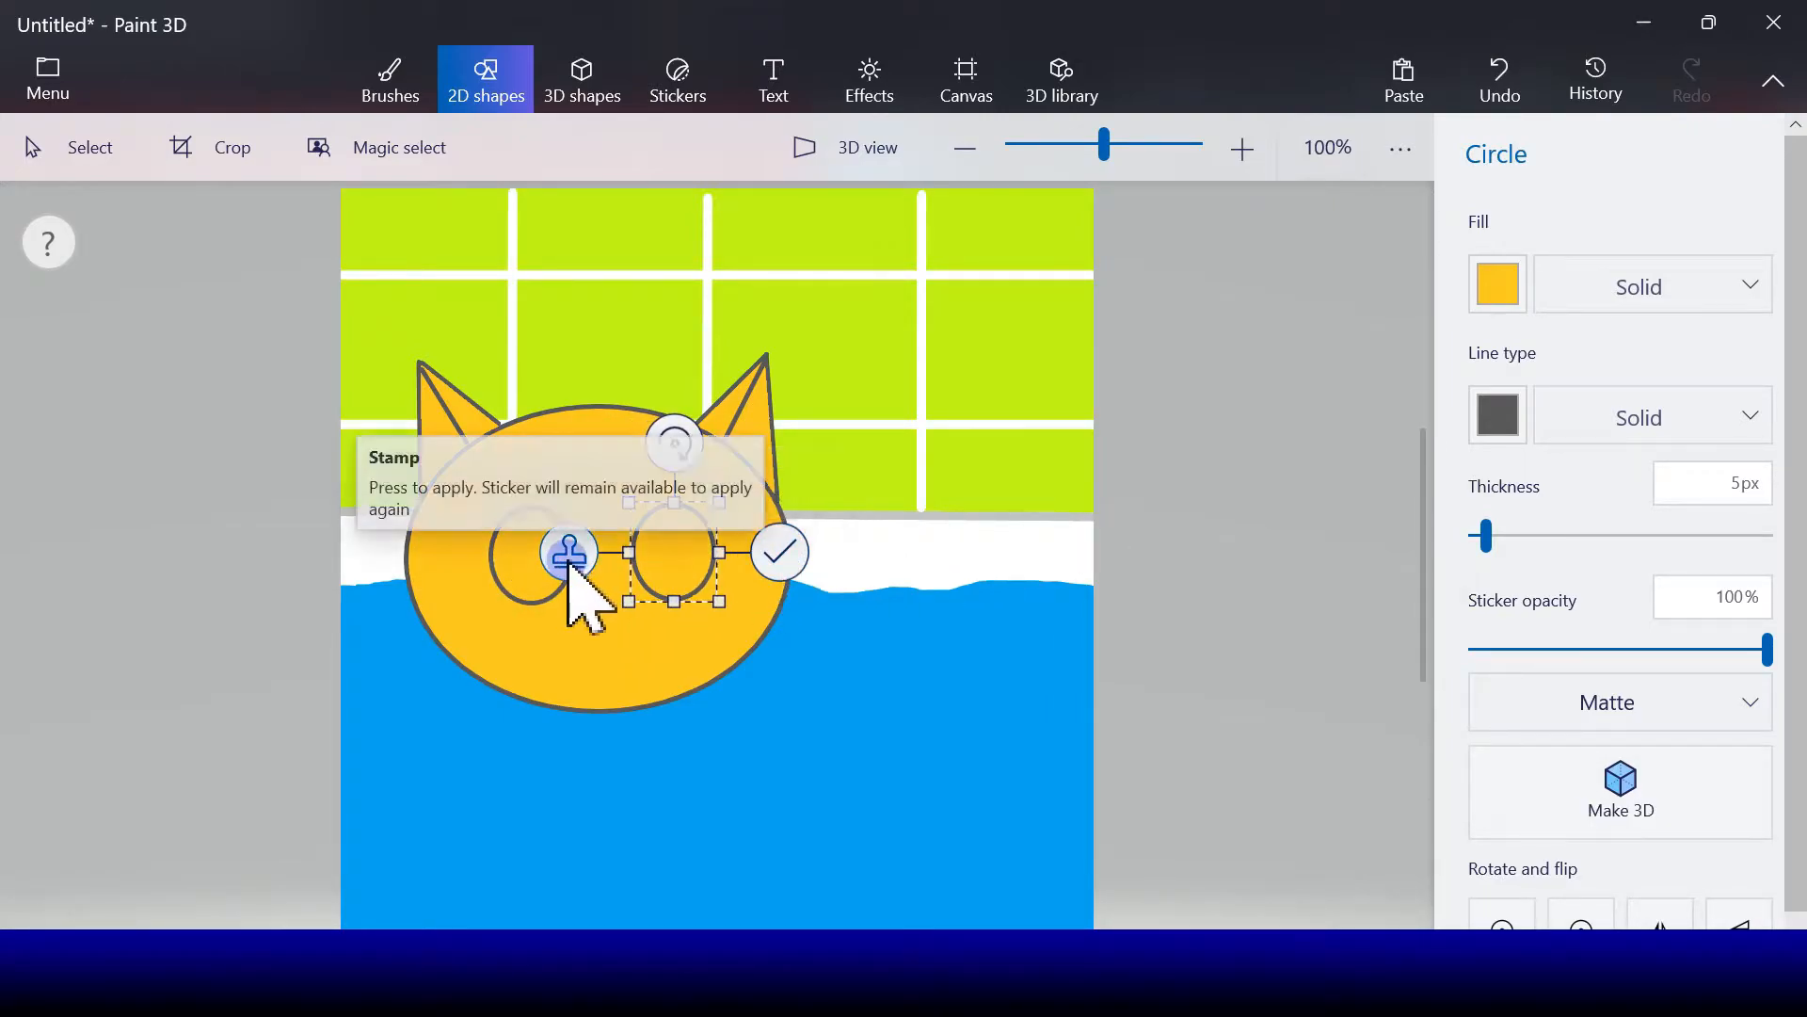
Step: Set the right eye oval's outline and solid fill to white and stamp it in place
left_click(1498, 416)
left_click(1376, 515)
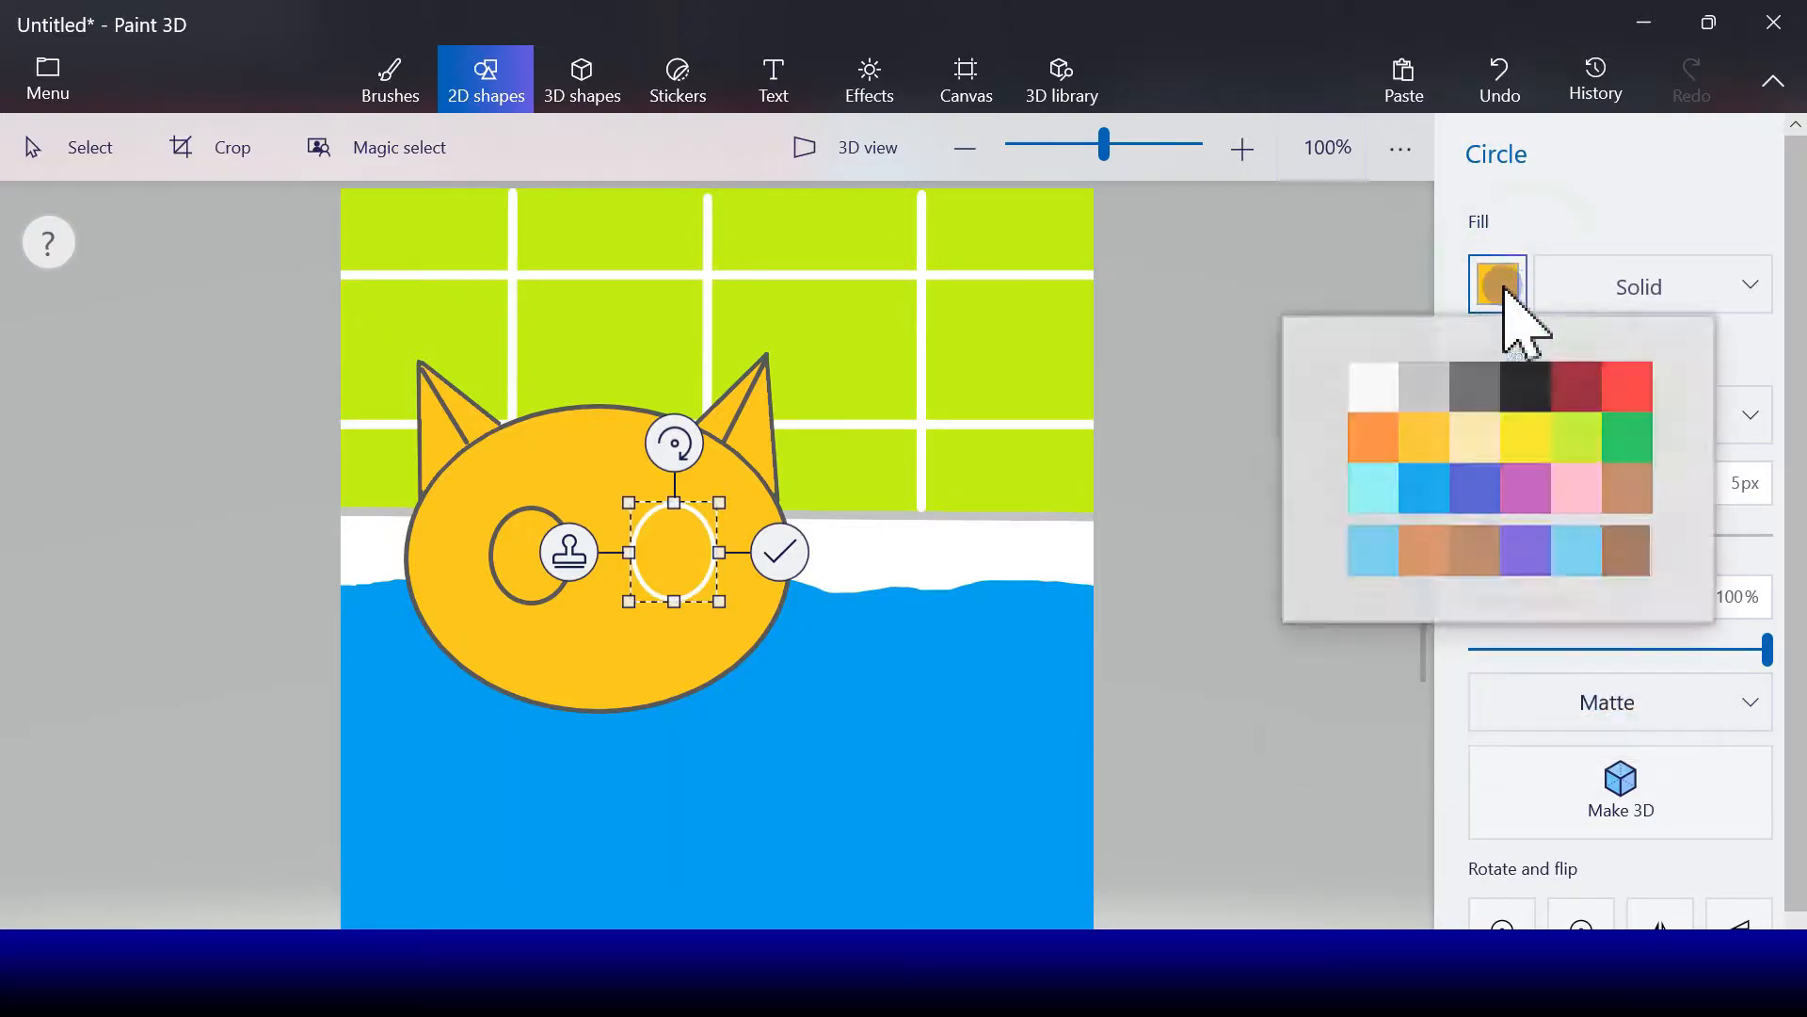
left_click(1509, 287)
left_click(1375, 391)
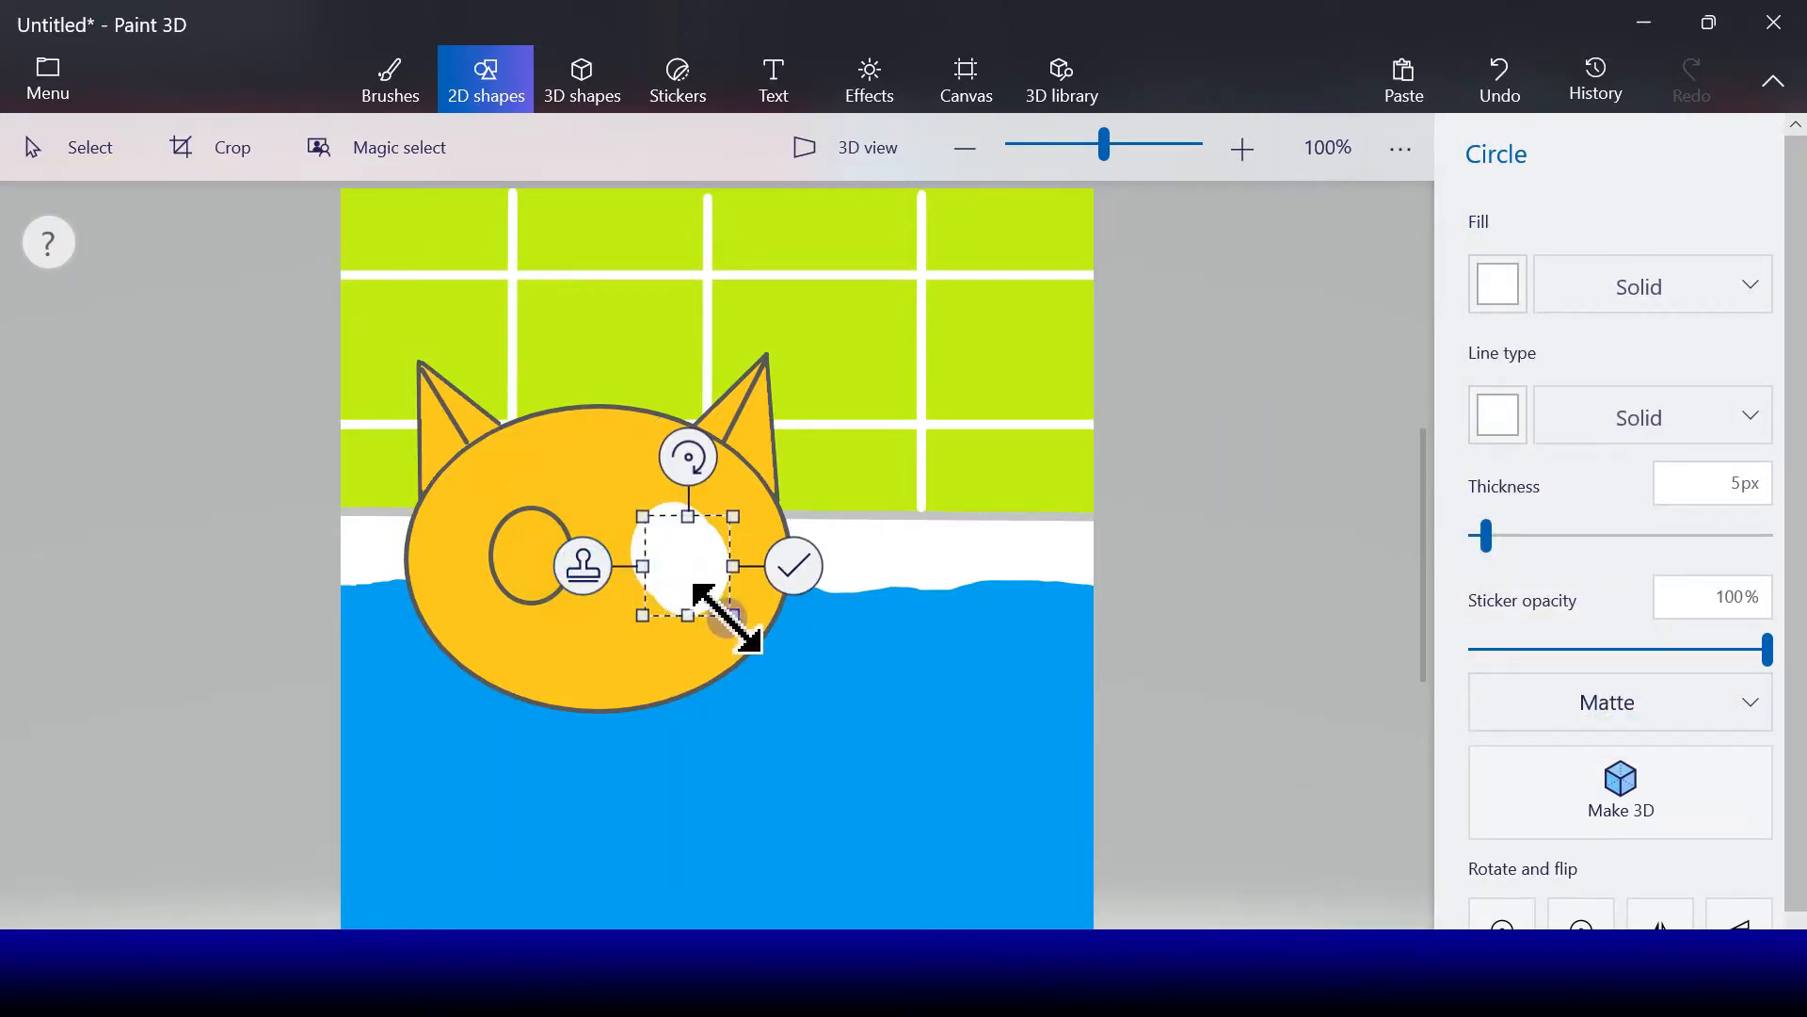
Step: Shrink the oval to pupil size, make its outline and fill black, and place a pupil in each eye
left_click_drag(731, 617, 698, 585)
left_click(1499, 415)
left_click(1525, 505)
left_click(1498, 285)
left_click(1513, 395)
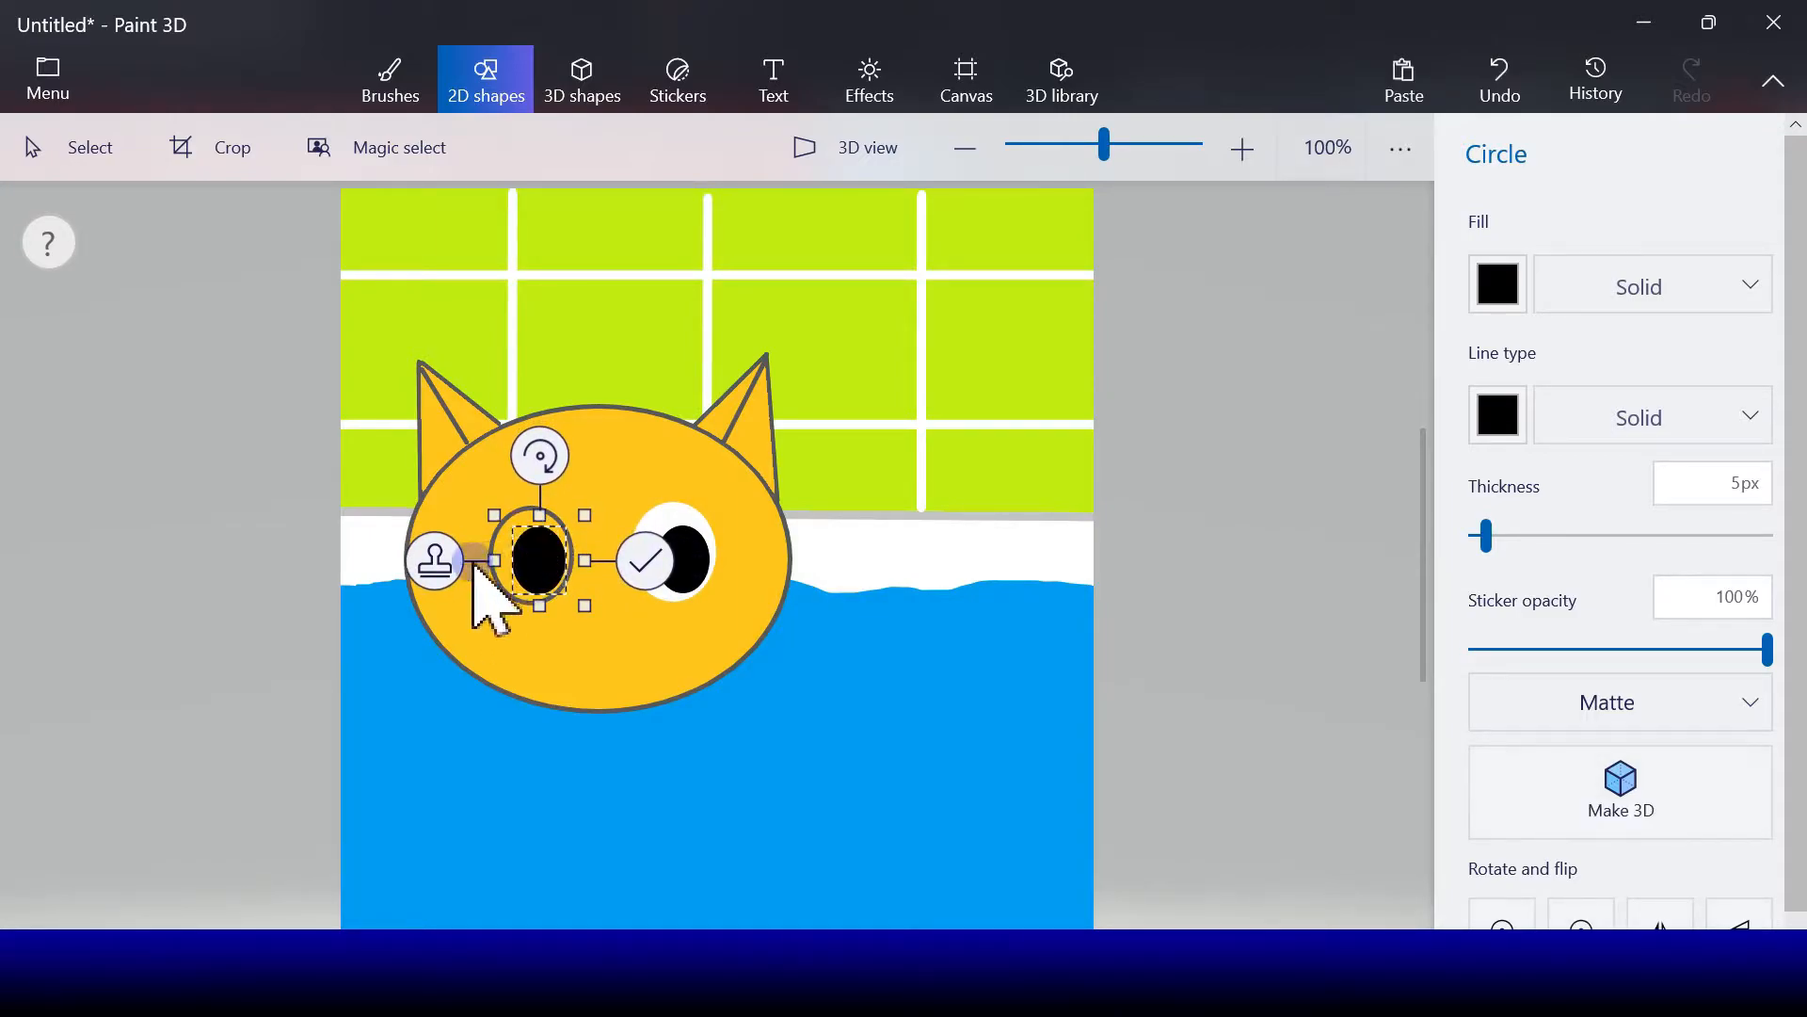
Step: Shrink the circle to a tiny eye highlight and set its outline and fill to white
left_click_drag(600, 621, 585, 597)
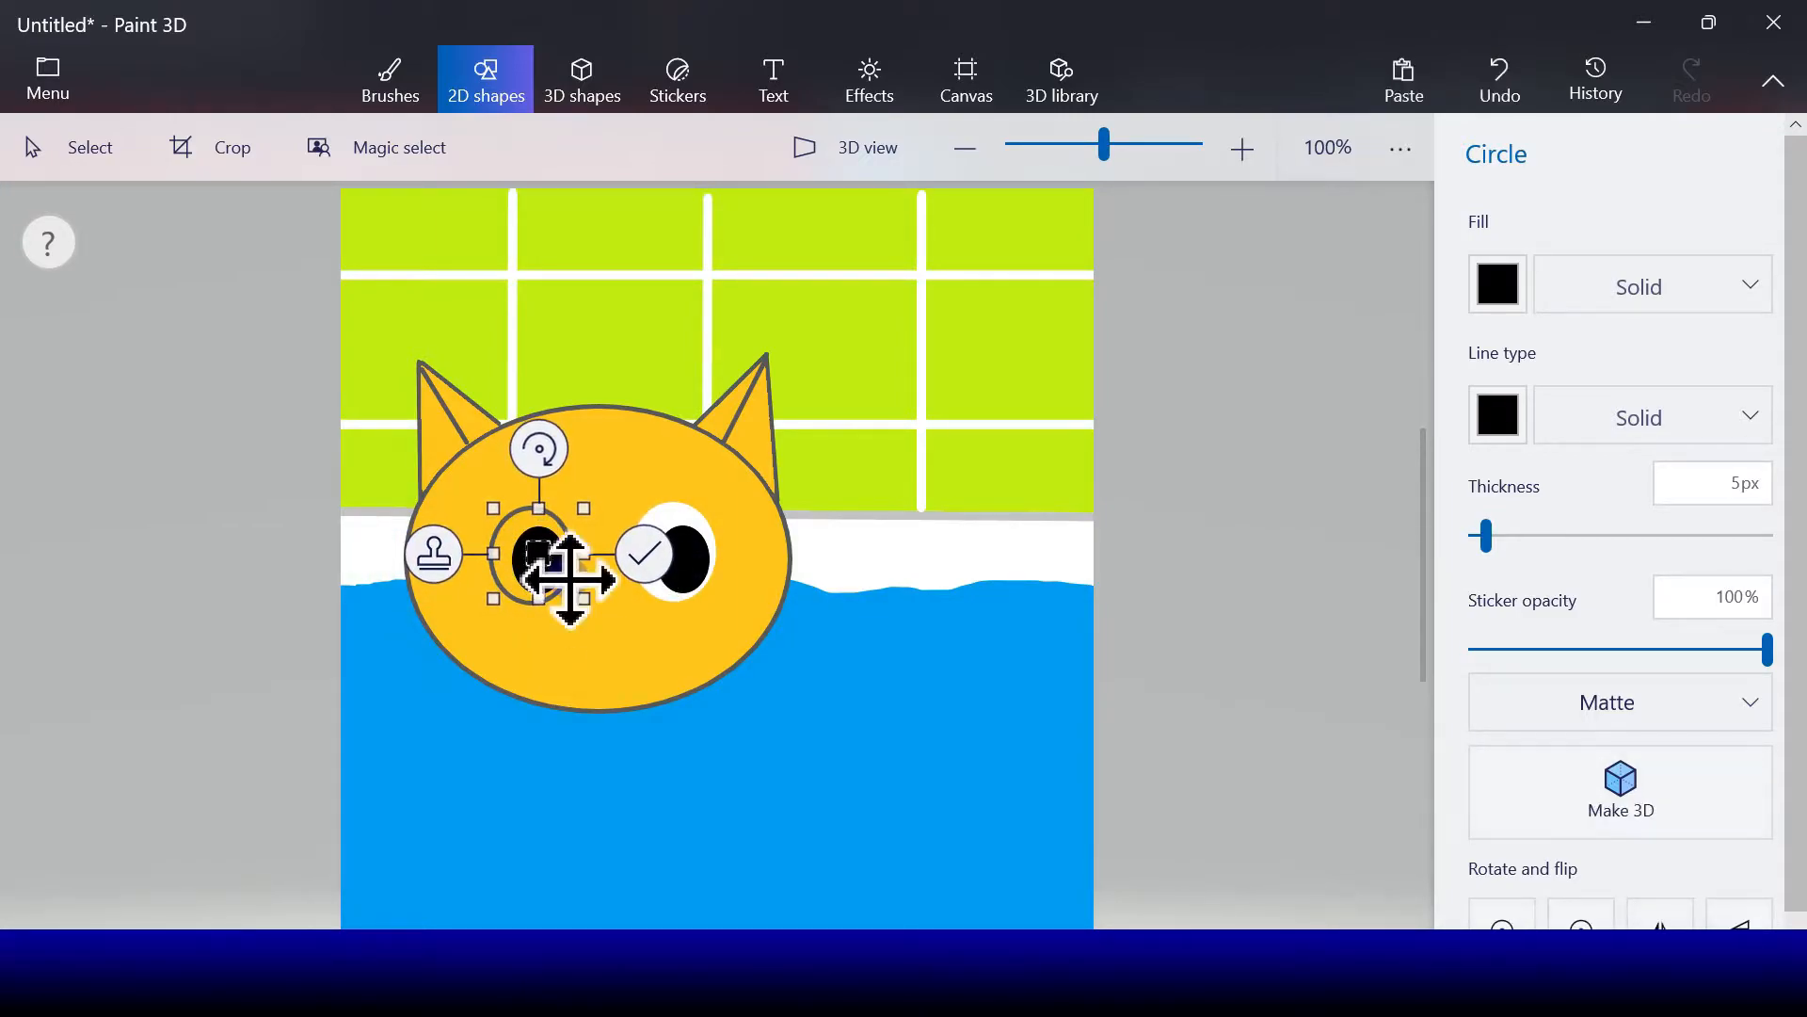
left_click(1498, 419)
left_click(1361, 513)
left_click(1498, 285)
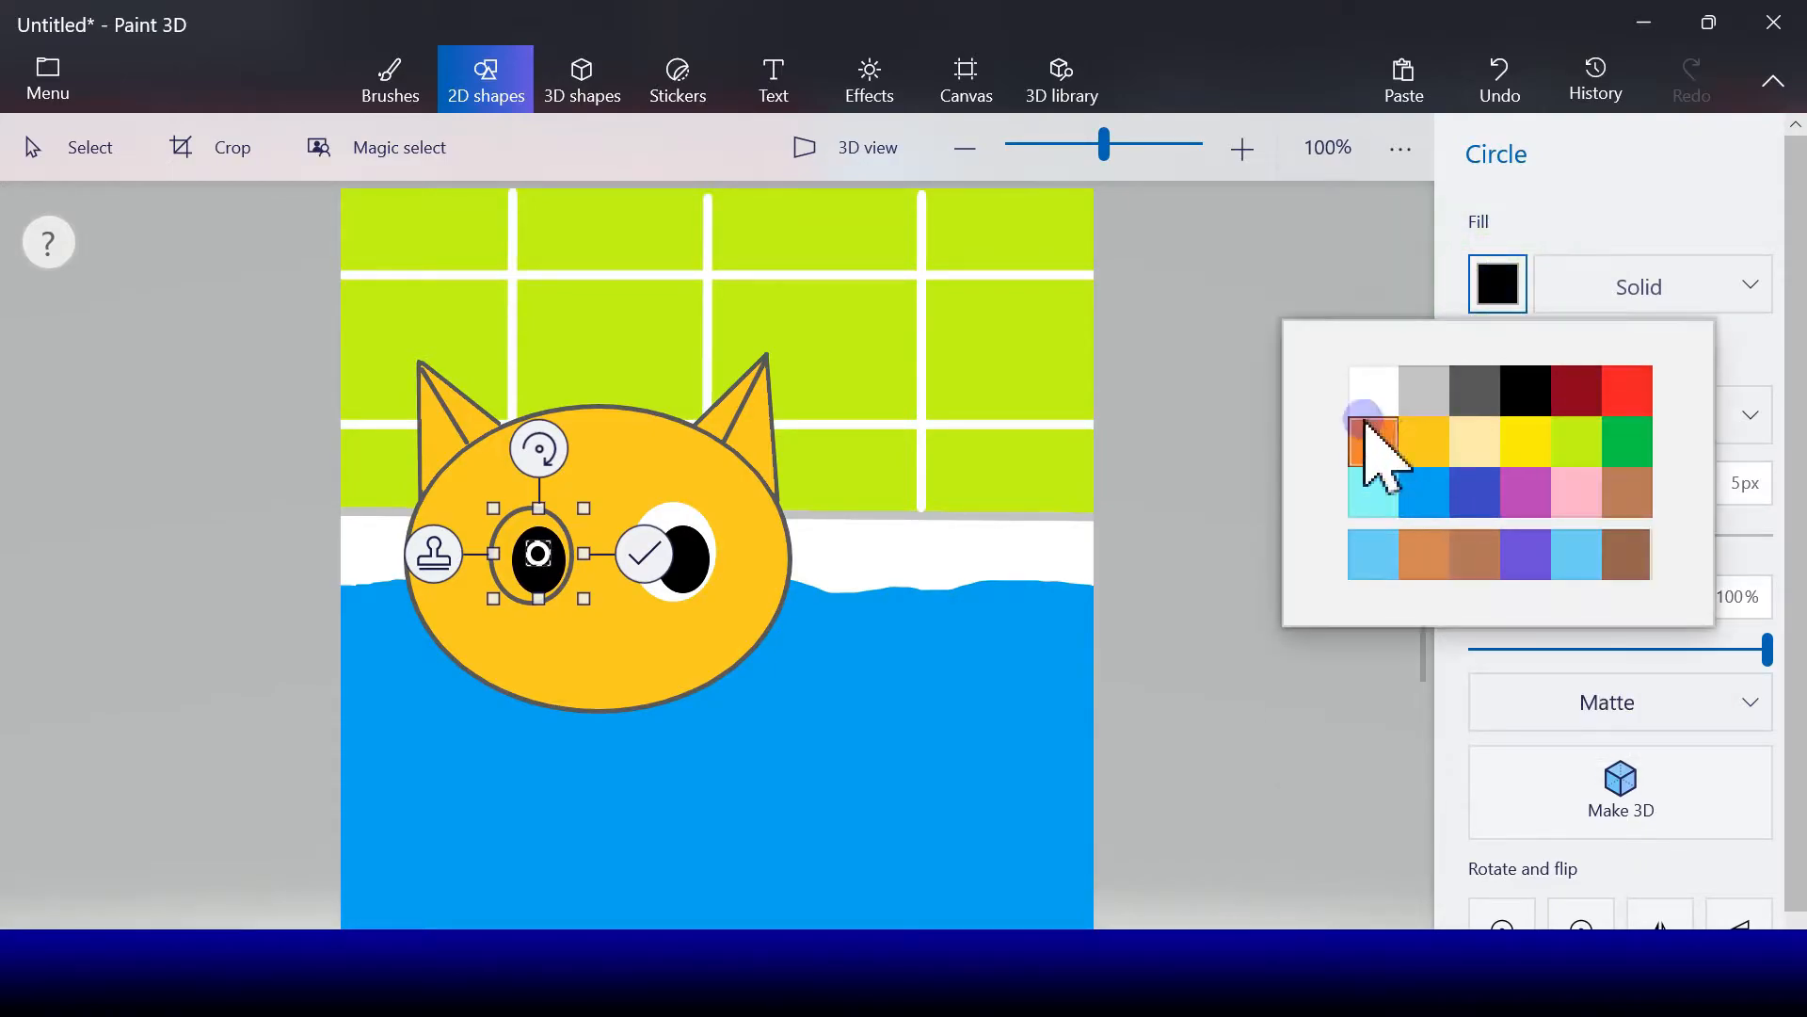
left_click(1360, 382)
left_click_drag(536, 573, 526, 563)
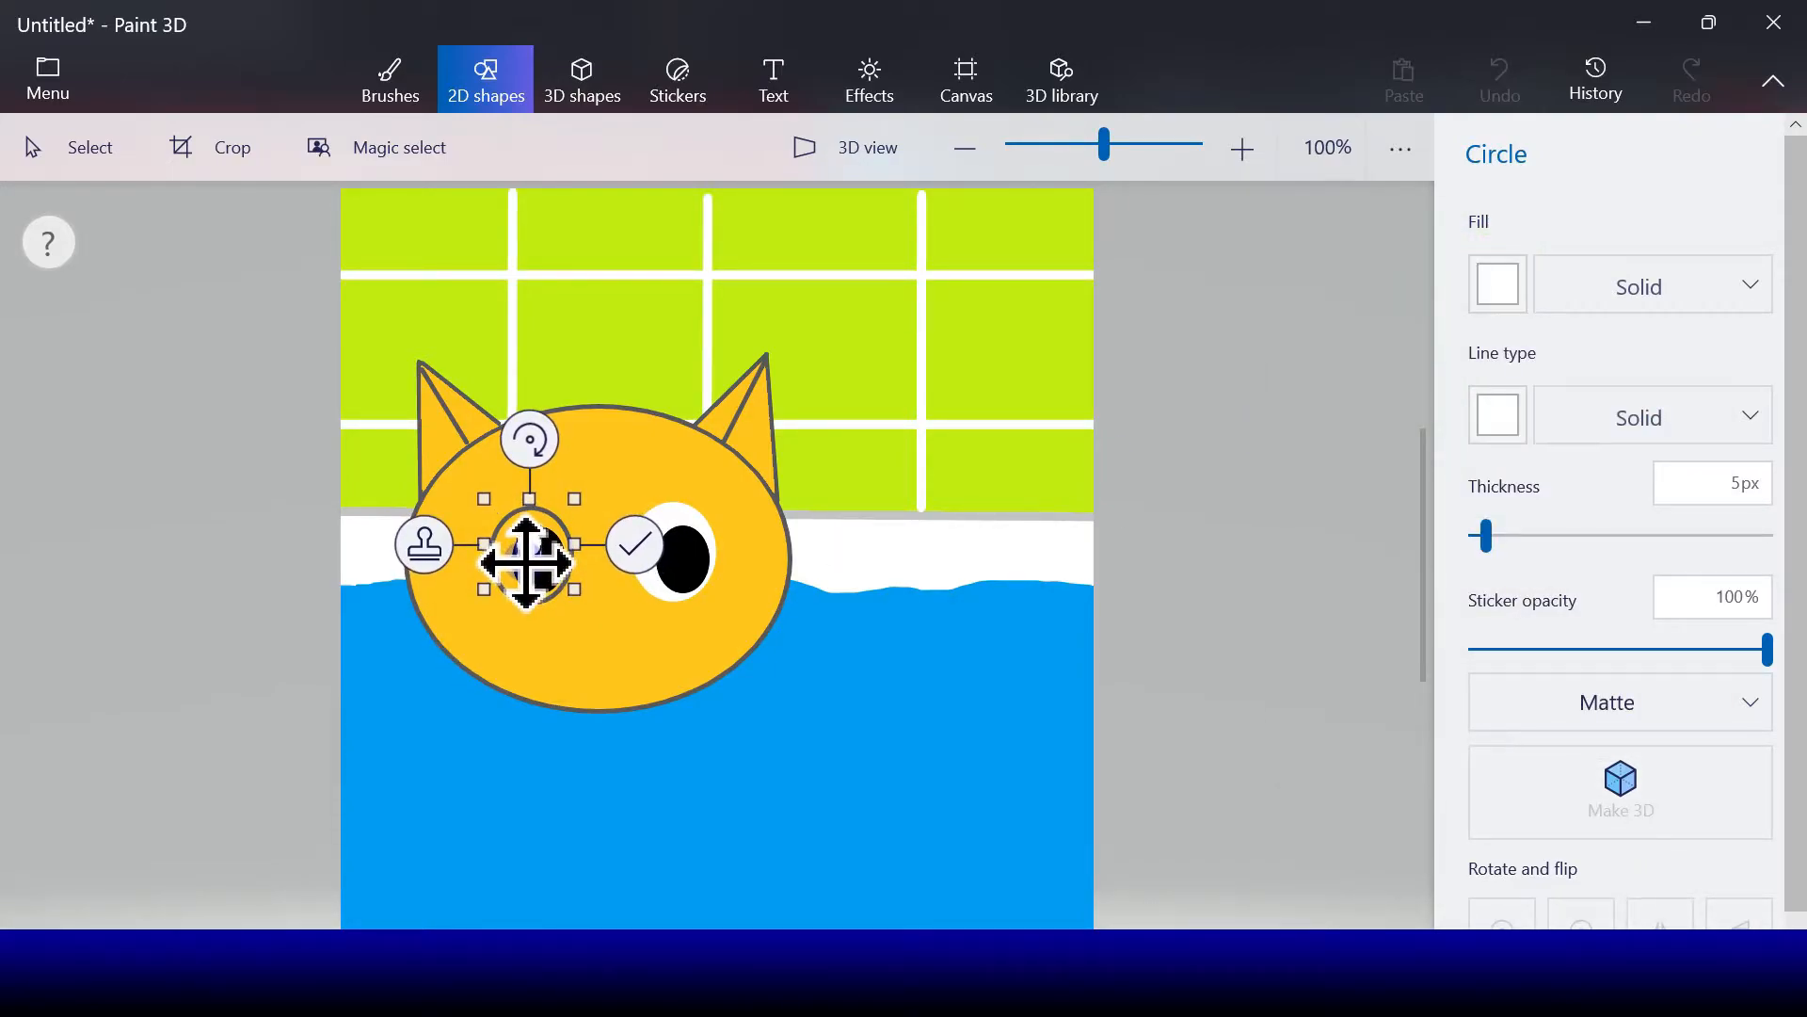
left_click(420, 535)
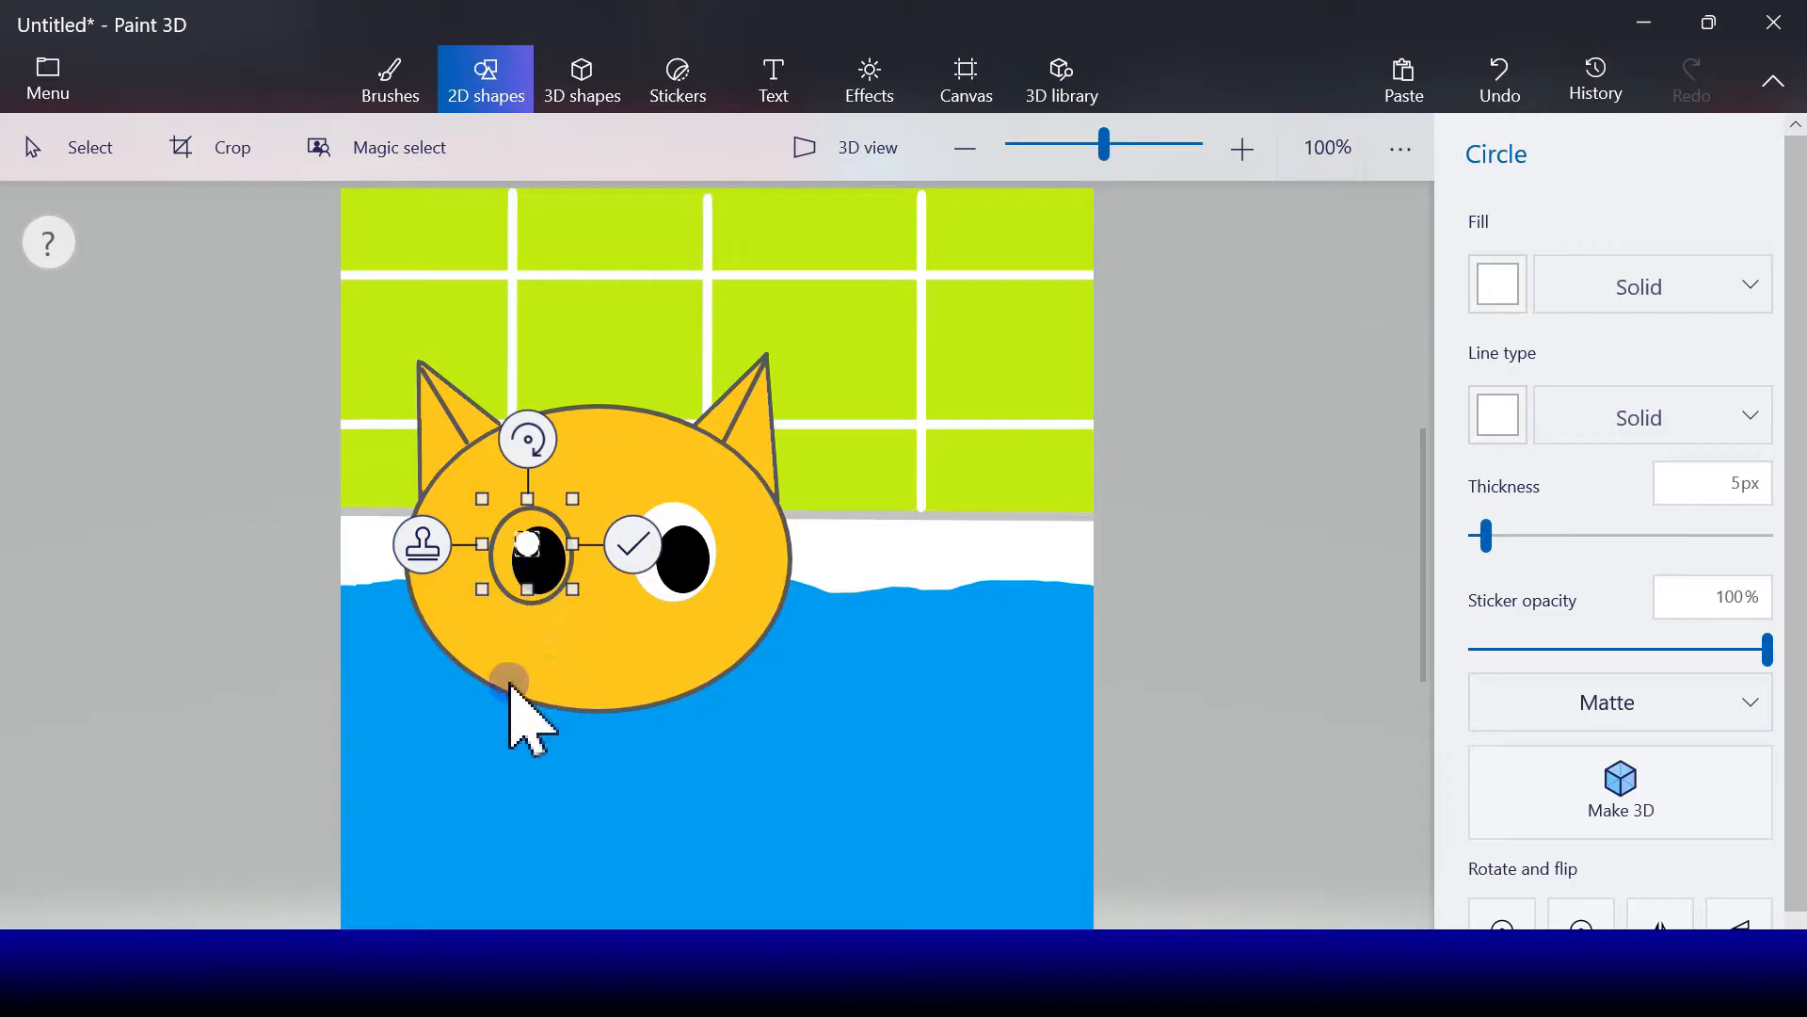
left_click(416, 543)
left_click(416, 543)
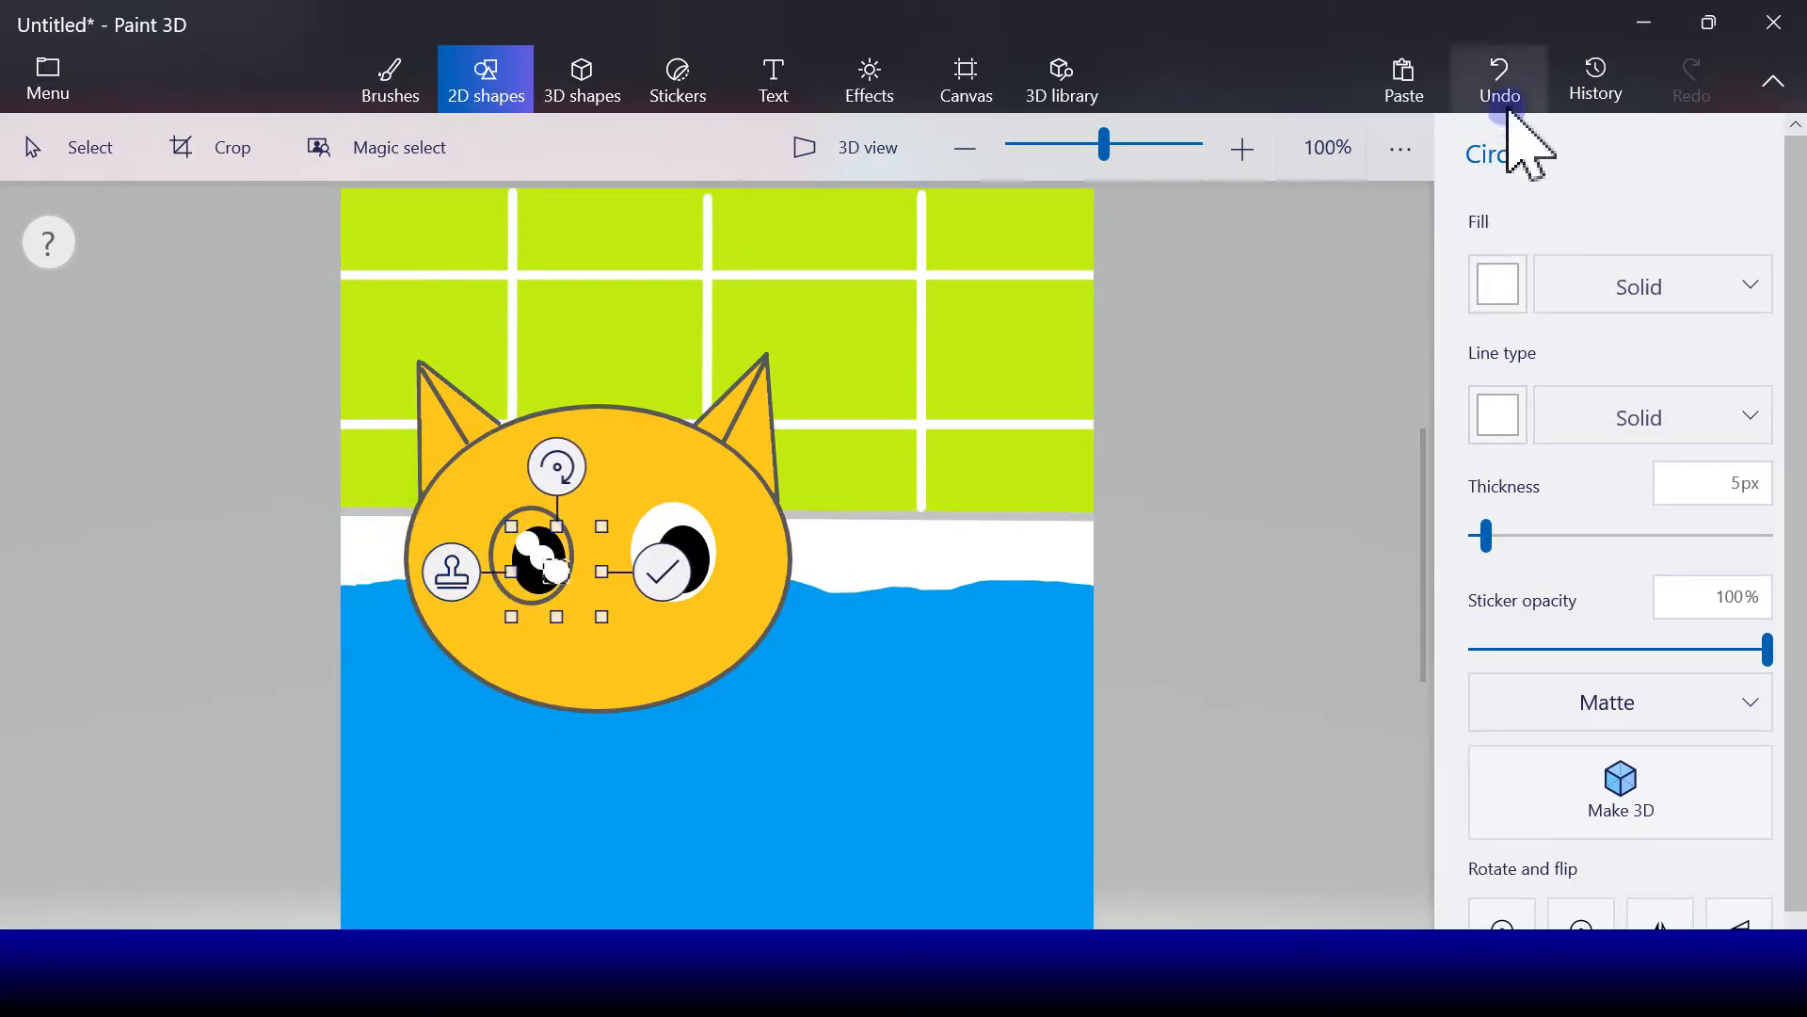
left_click(1499, 80)
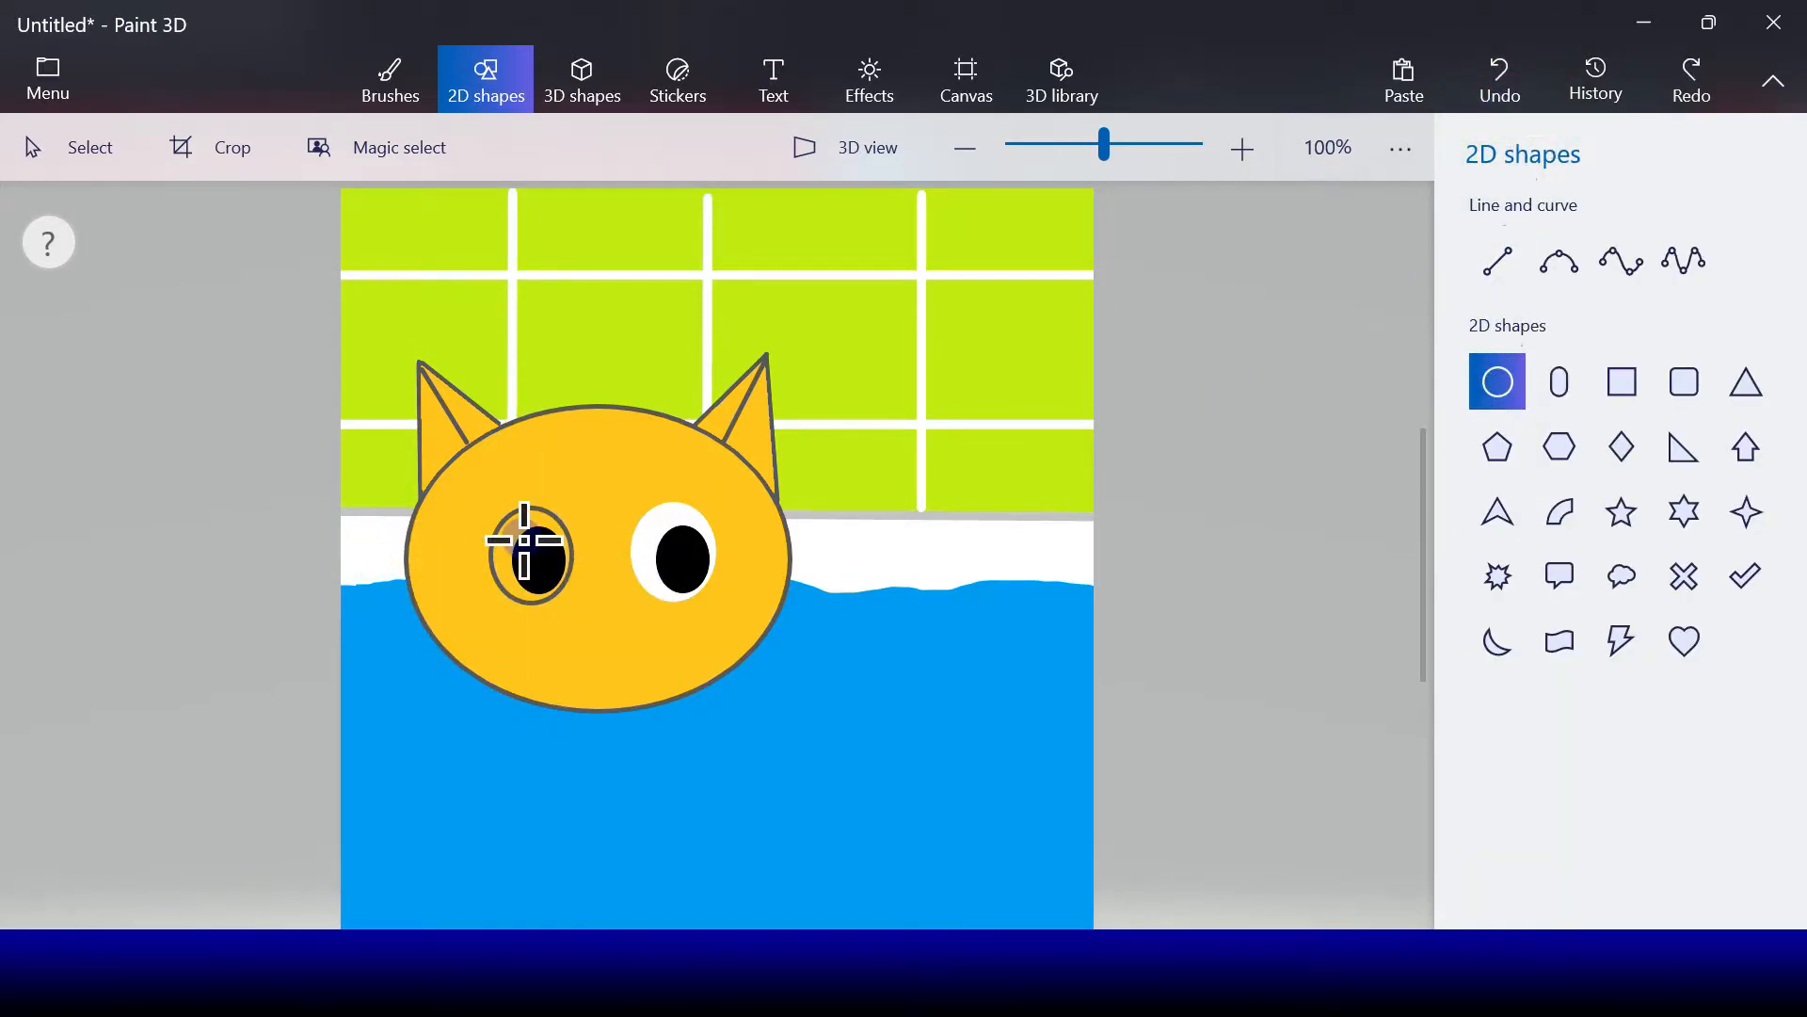
Step: Draw a small white highlight circle at the upper left of each pupil, and fill the left eye with white
left_click_drag(545, 561, 528, 547)
key("Escape")
left_click(1498, 381)
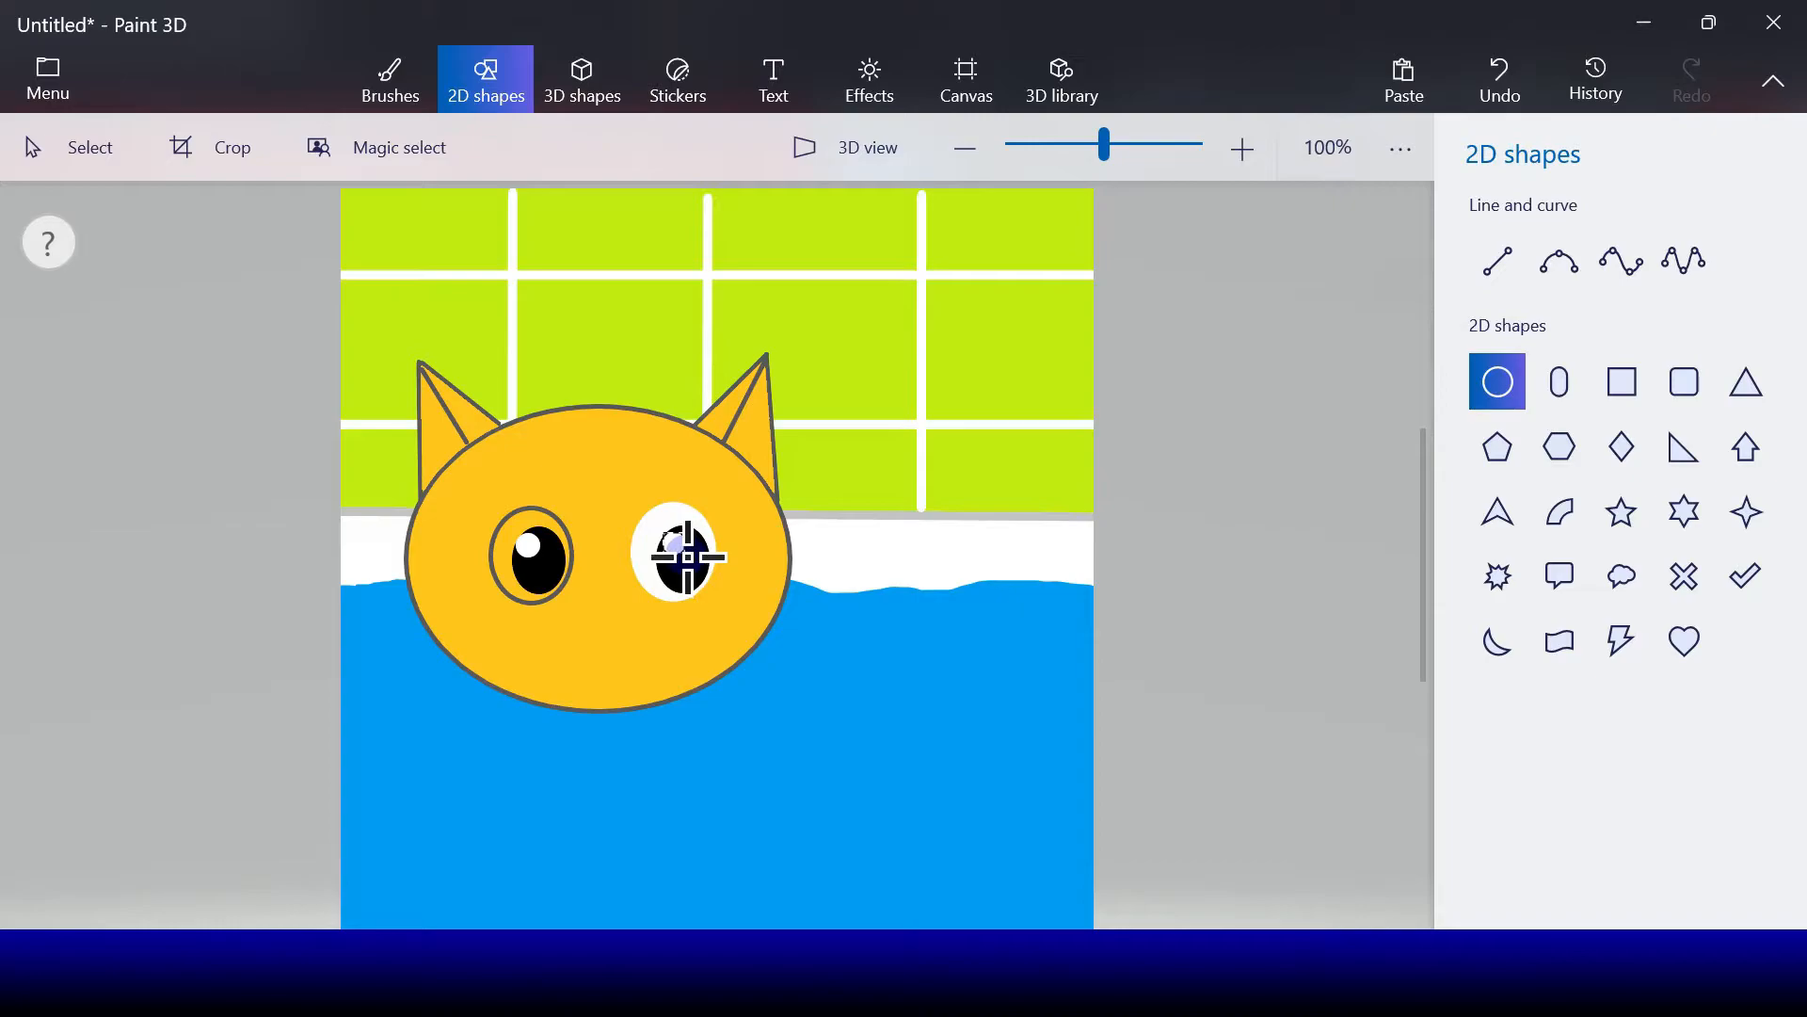
left_click_drag(688, 557, 687, 555)
left_click(781, 539)
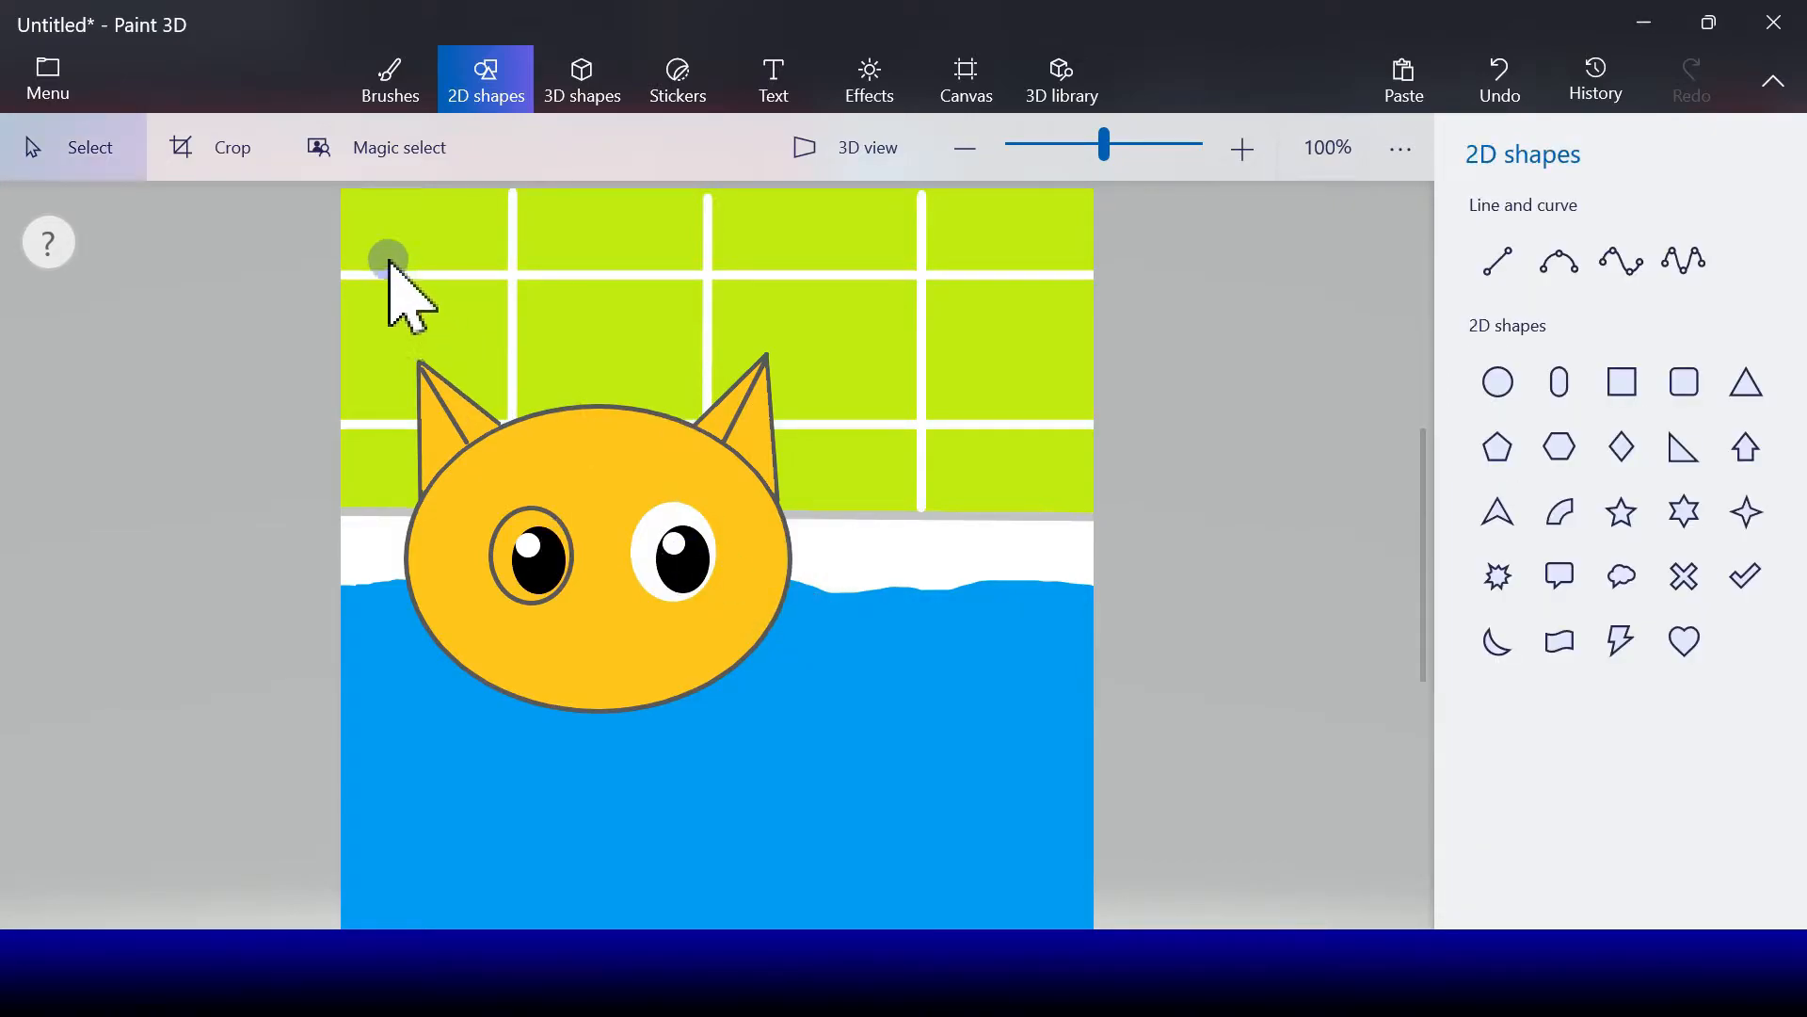
left_click(389, 92)
left_click(1495, 719)
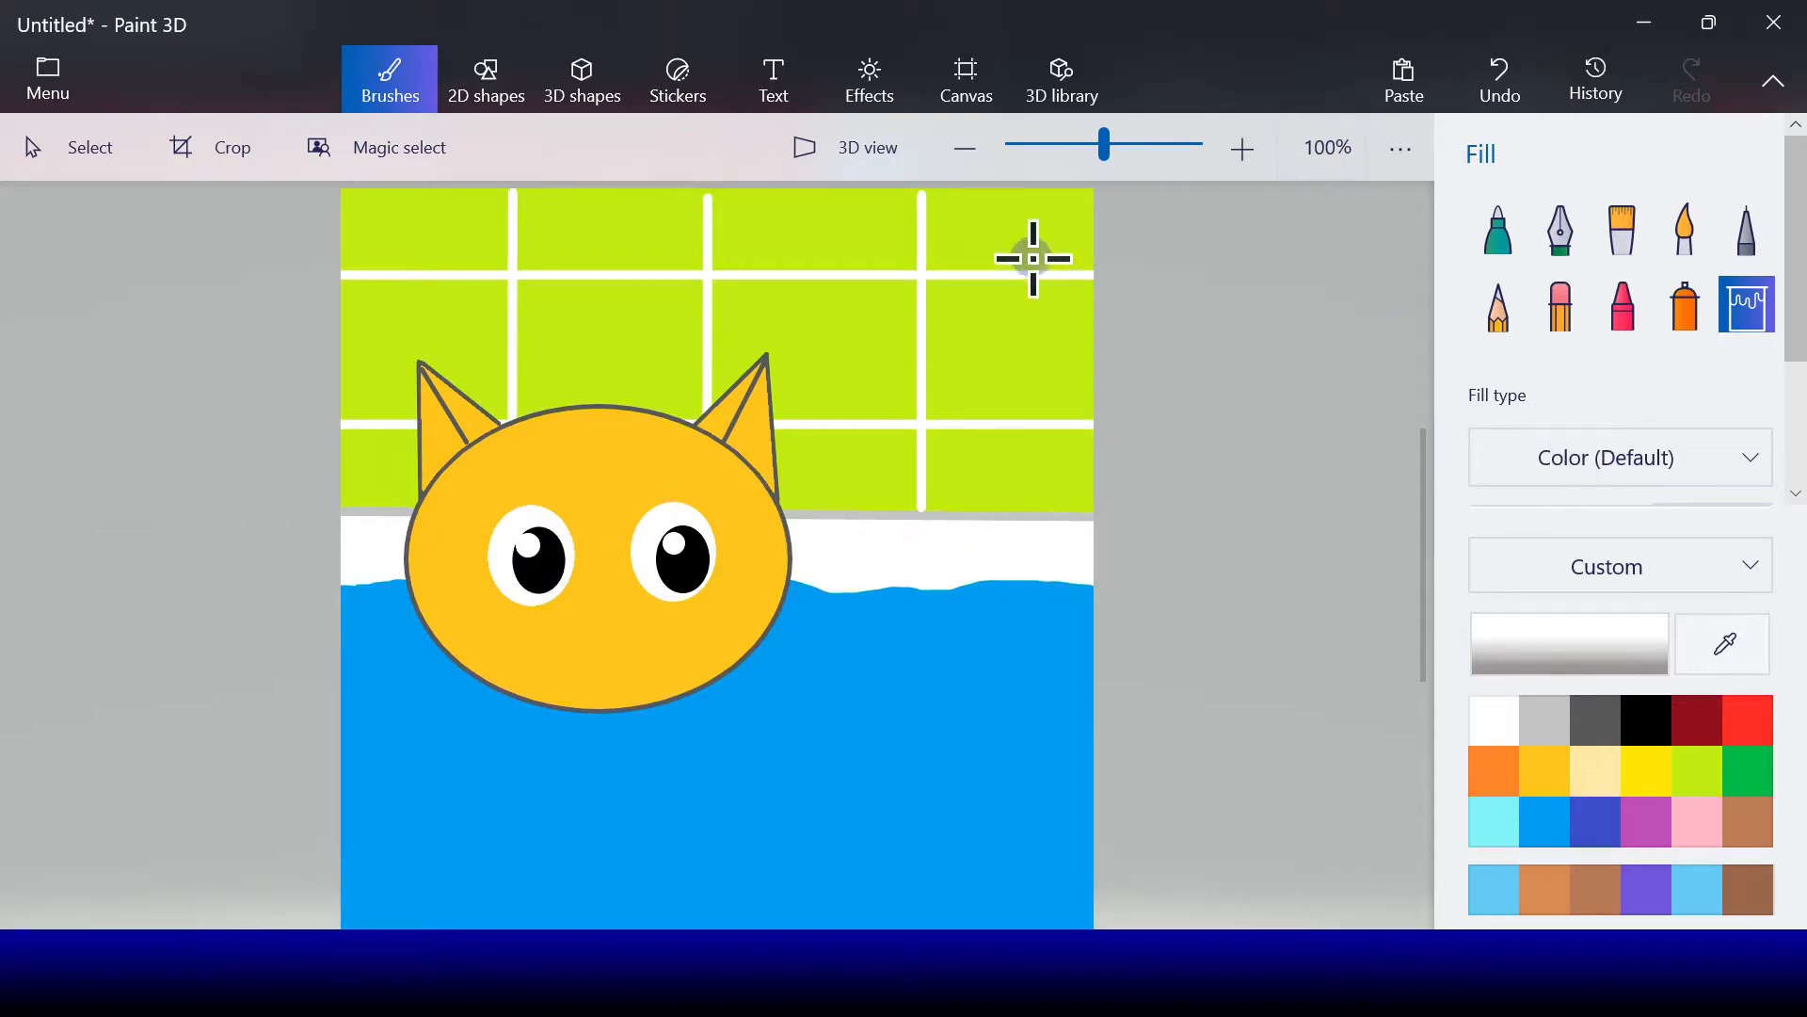
Step: Draw a small triangle nose centred just below the eyes, with a dark grey 5px outline and solid dark grey fill
left_click(499, 82)
left_click(1746, 381)
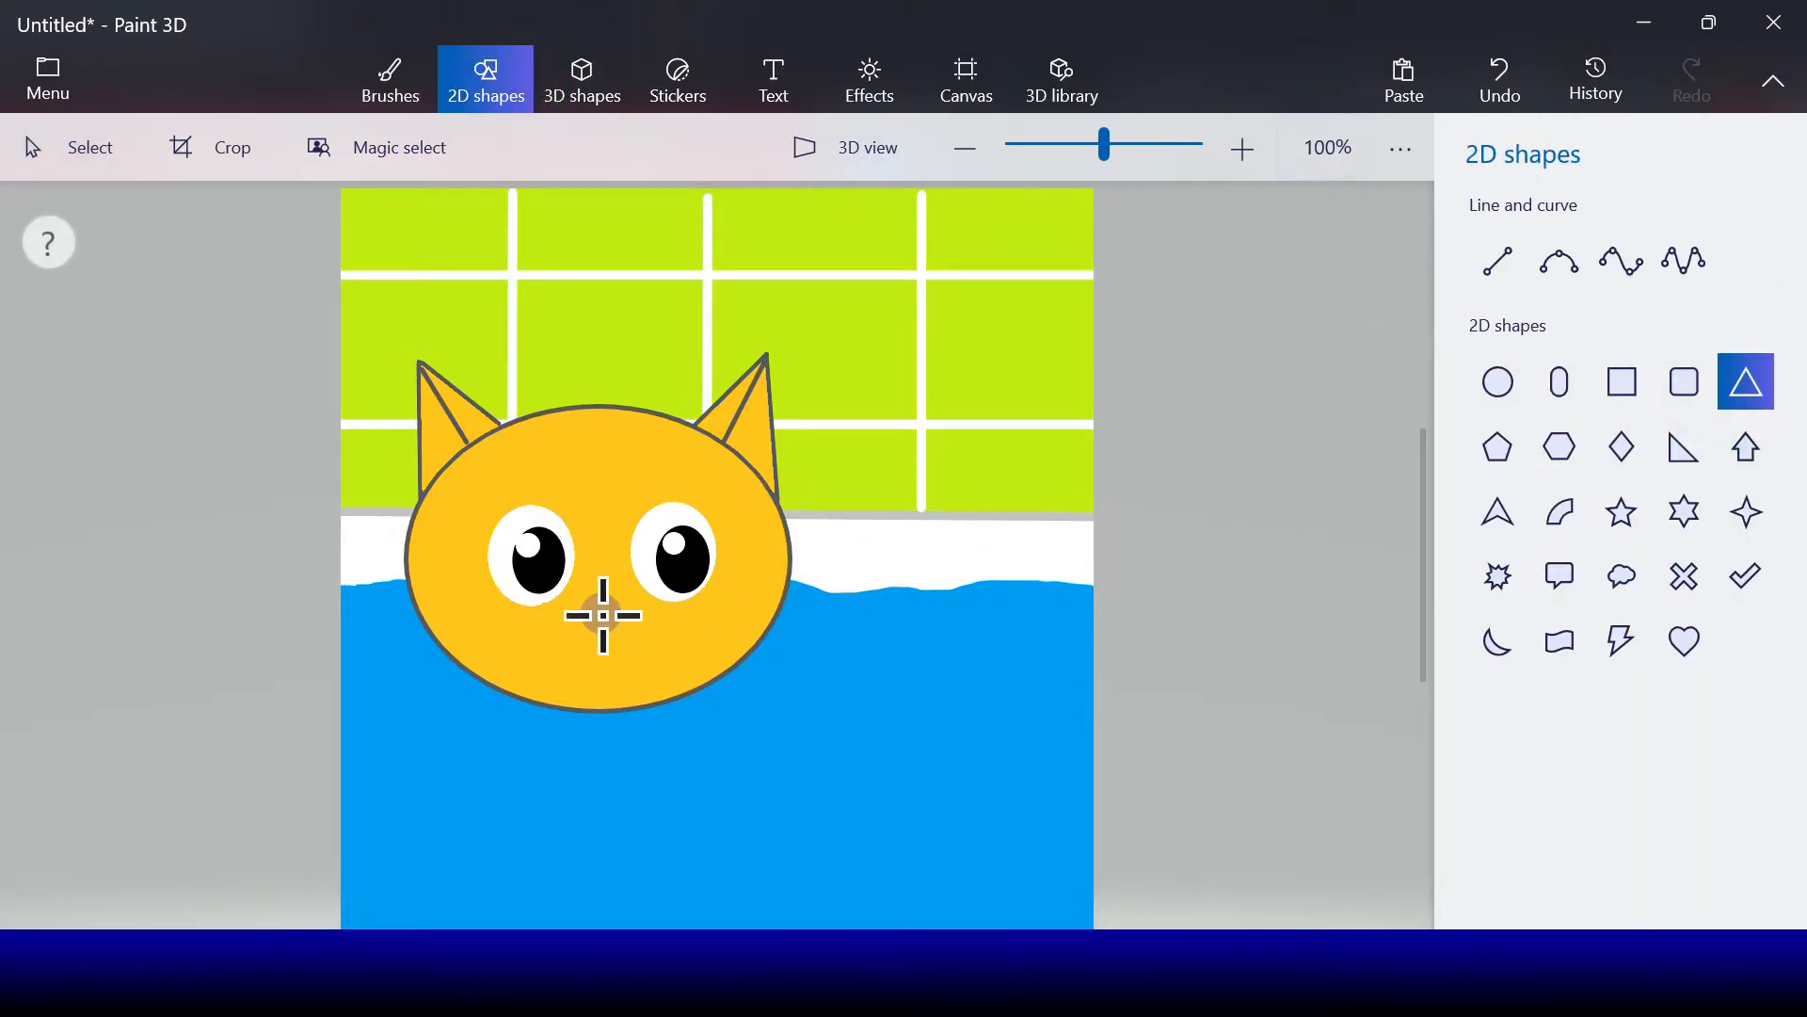
left_click_drag(591, 604, 633, 639)
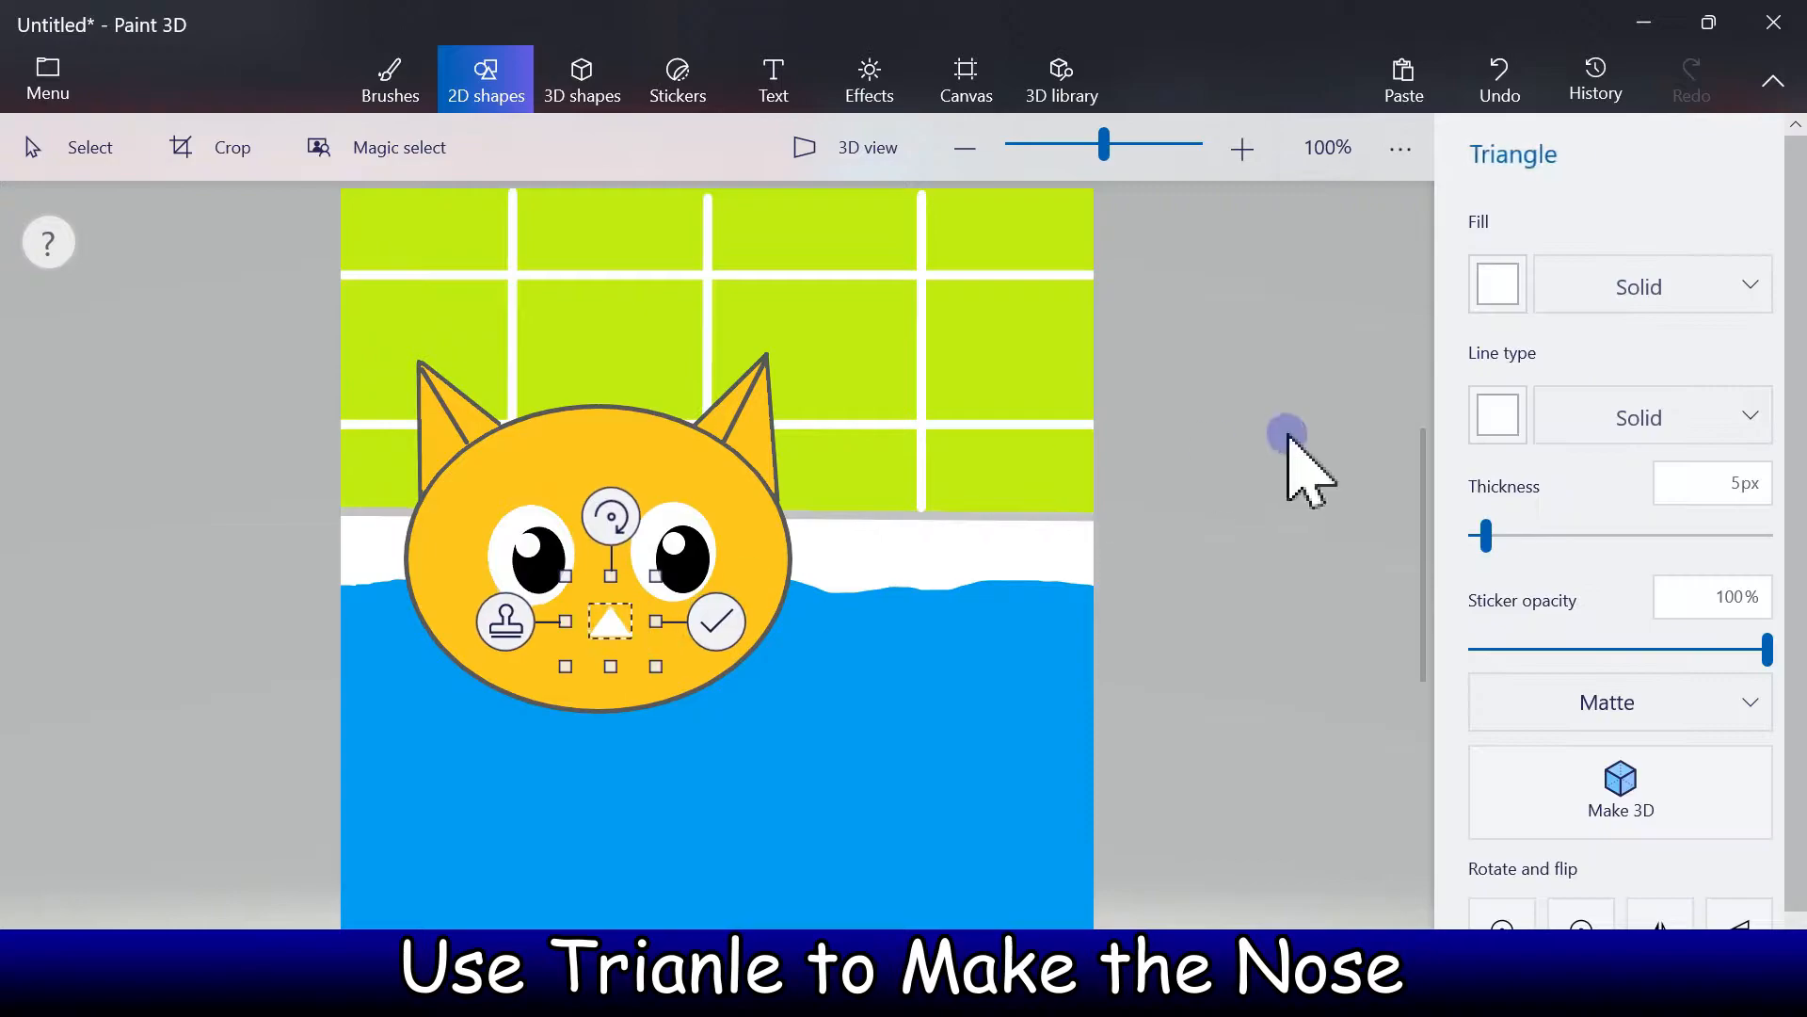
left_click(1495, 414)
left_click(1481, 519)
left_click(1495, 287)
left_click(1479, 391)
Step: Rotate the nose triangle to point downward and nudge it slightly up and left between the eyes
left_click_drag(611, 517, 551, 739)
left_click_drag(587, 617, 584, 612)
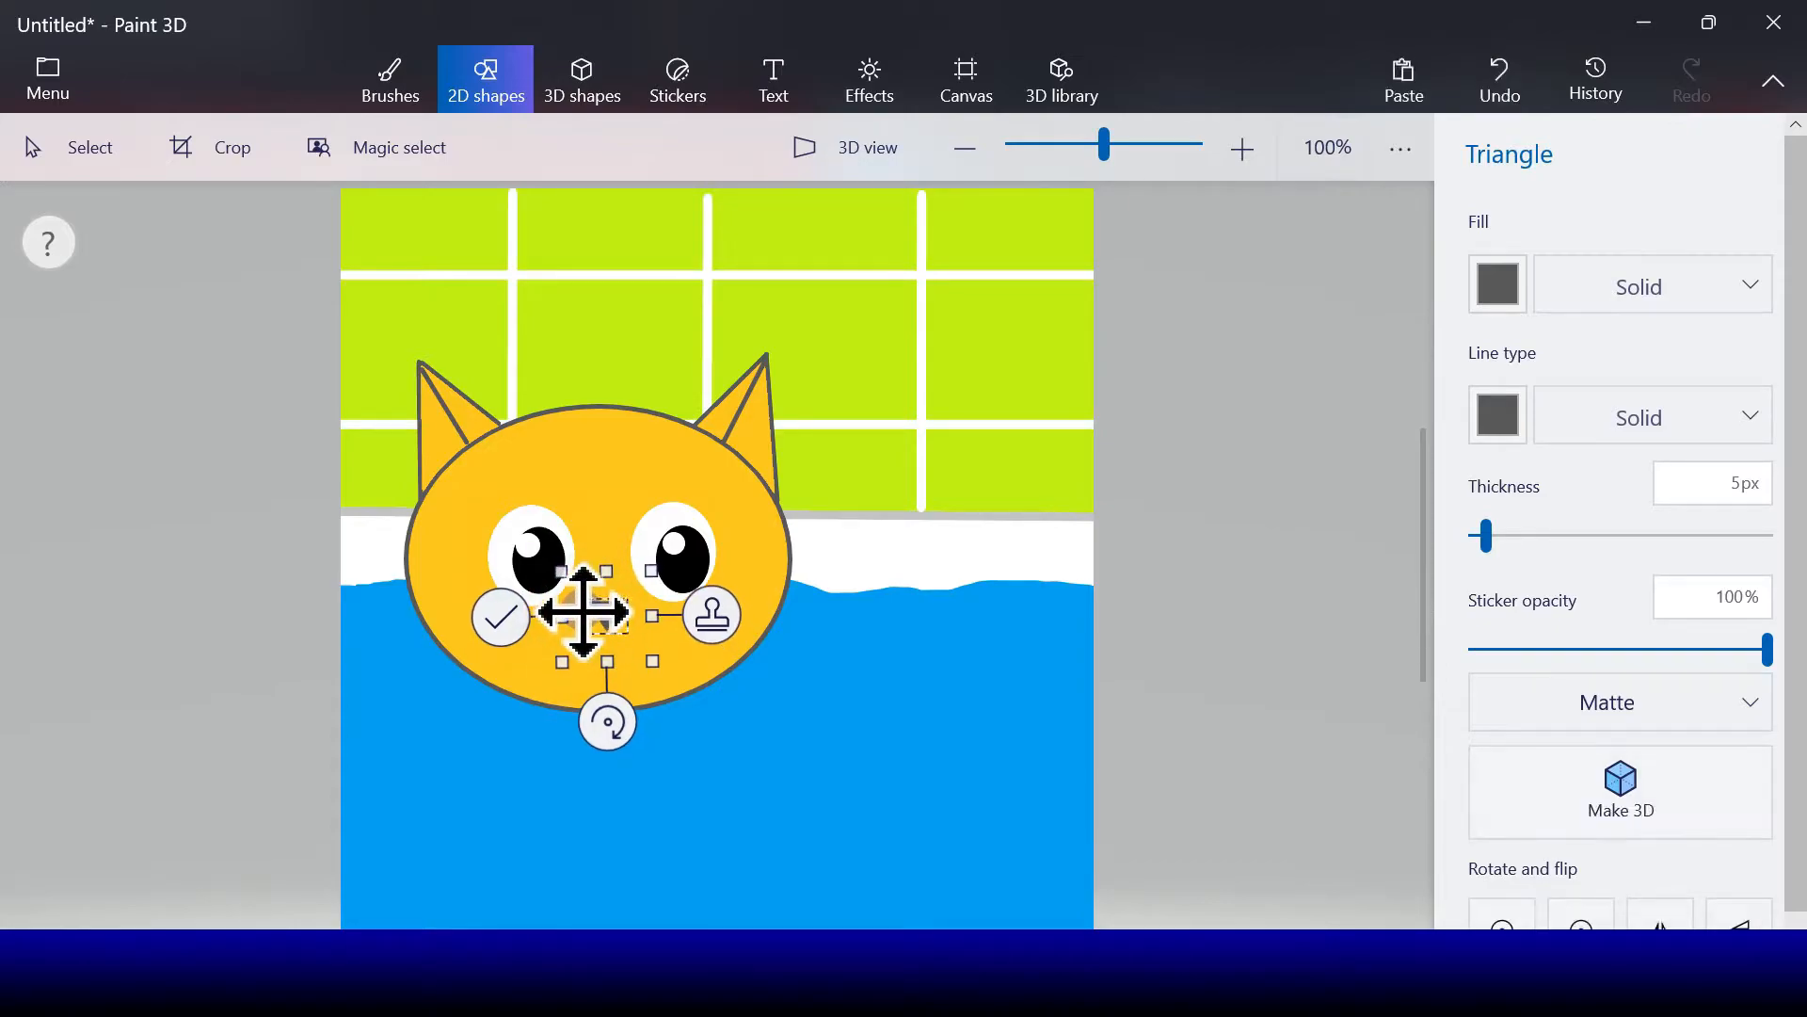
left_click(500, 615)
Step: Draw the upper whisker on each side of the nose as a dark grey 5px line extending past the head
left_click(1500, 260)
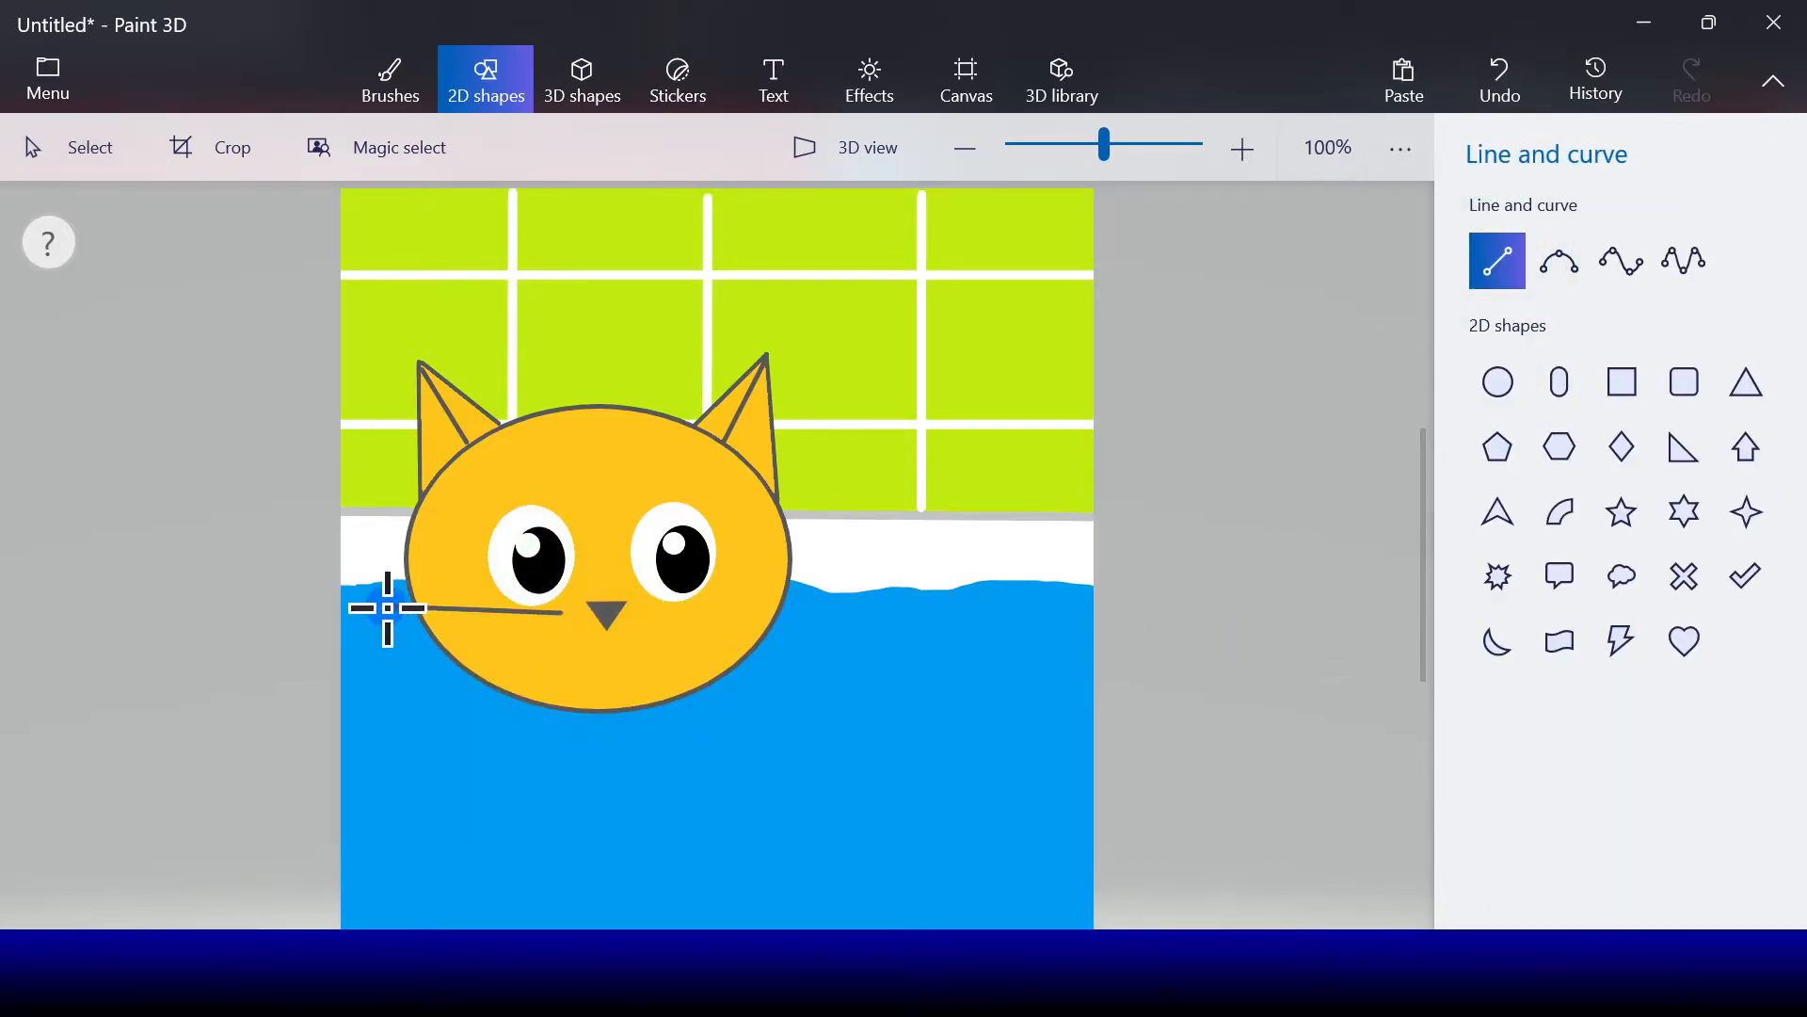
left_click_drag(387, 608, 384, 606)
left_click(658, 612)
left_click(1497, 260)
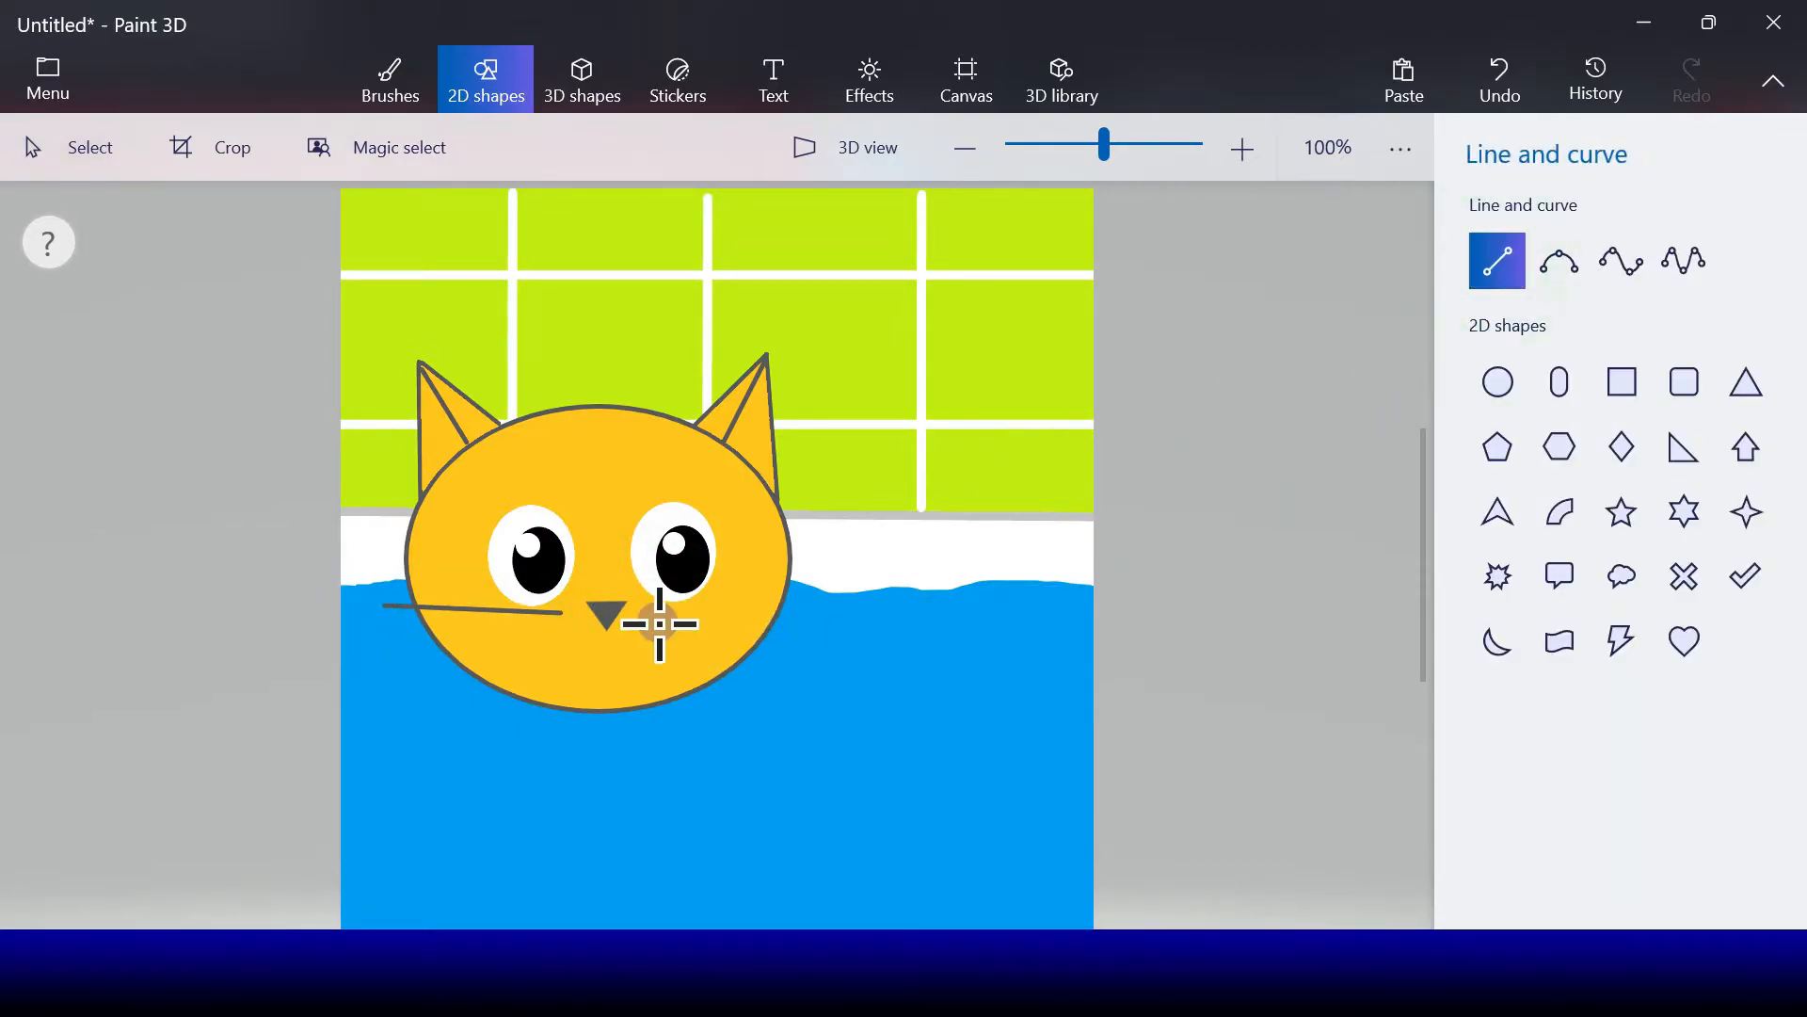
left_click_drag(649, 616, 825, 590)
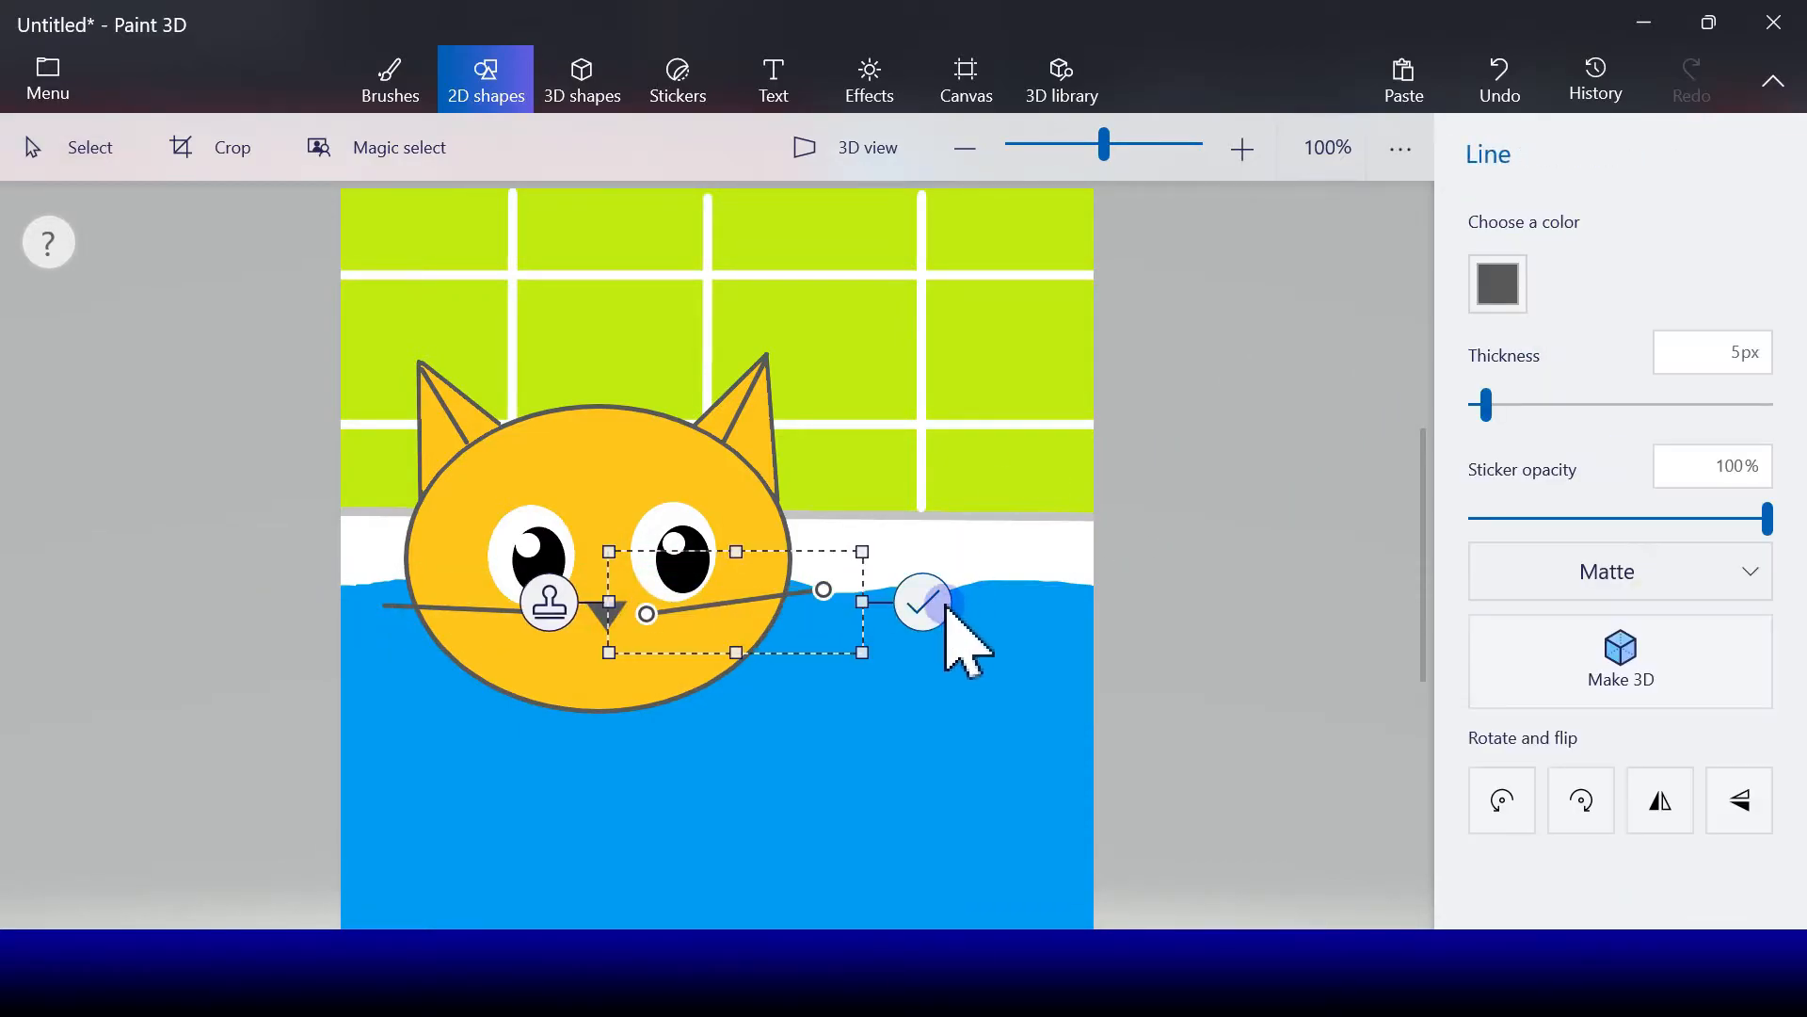
left_click(942, 612)
Step: Draw the lower whisker on each side as a dark grey 5px line sloping down and outward past the head
left_click(1499, 264)
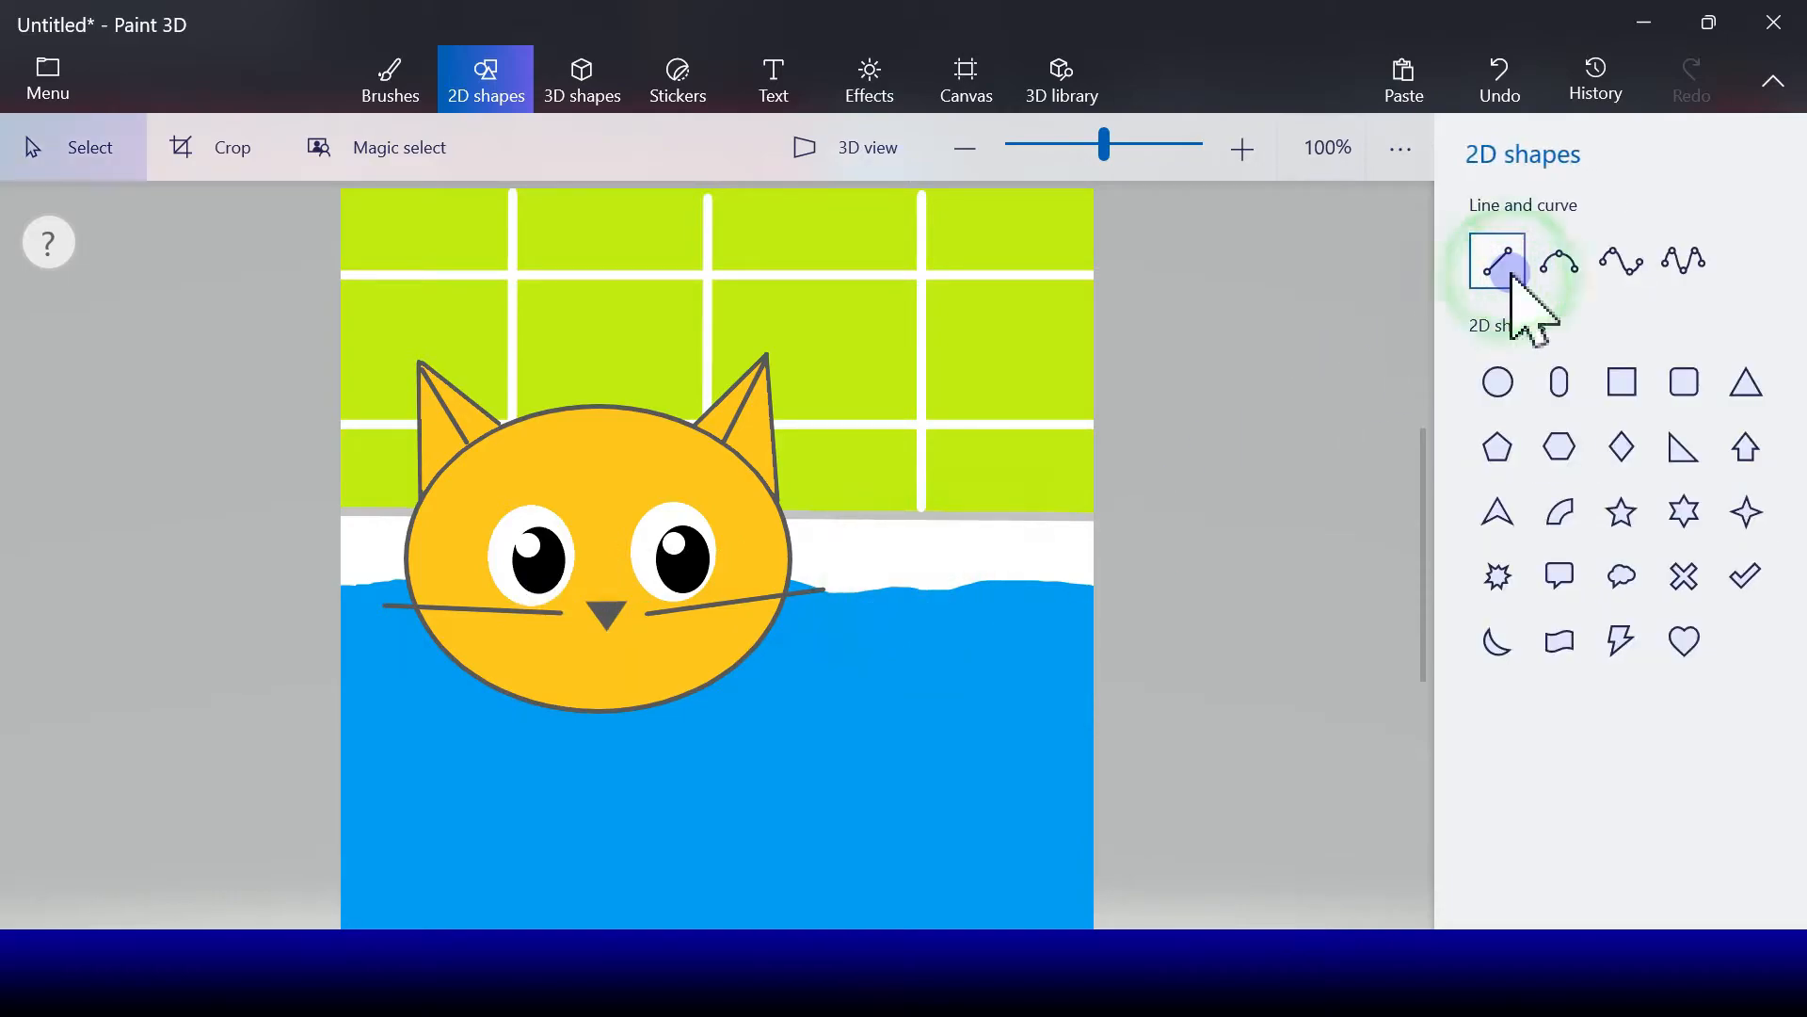
left_click_drag(381, 647, 381, 648)
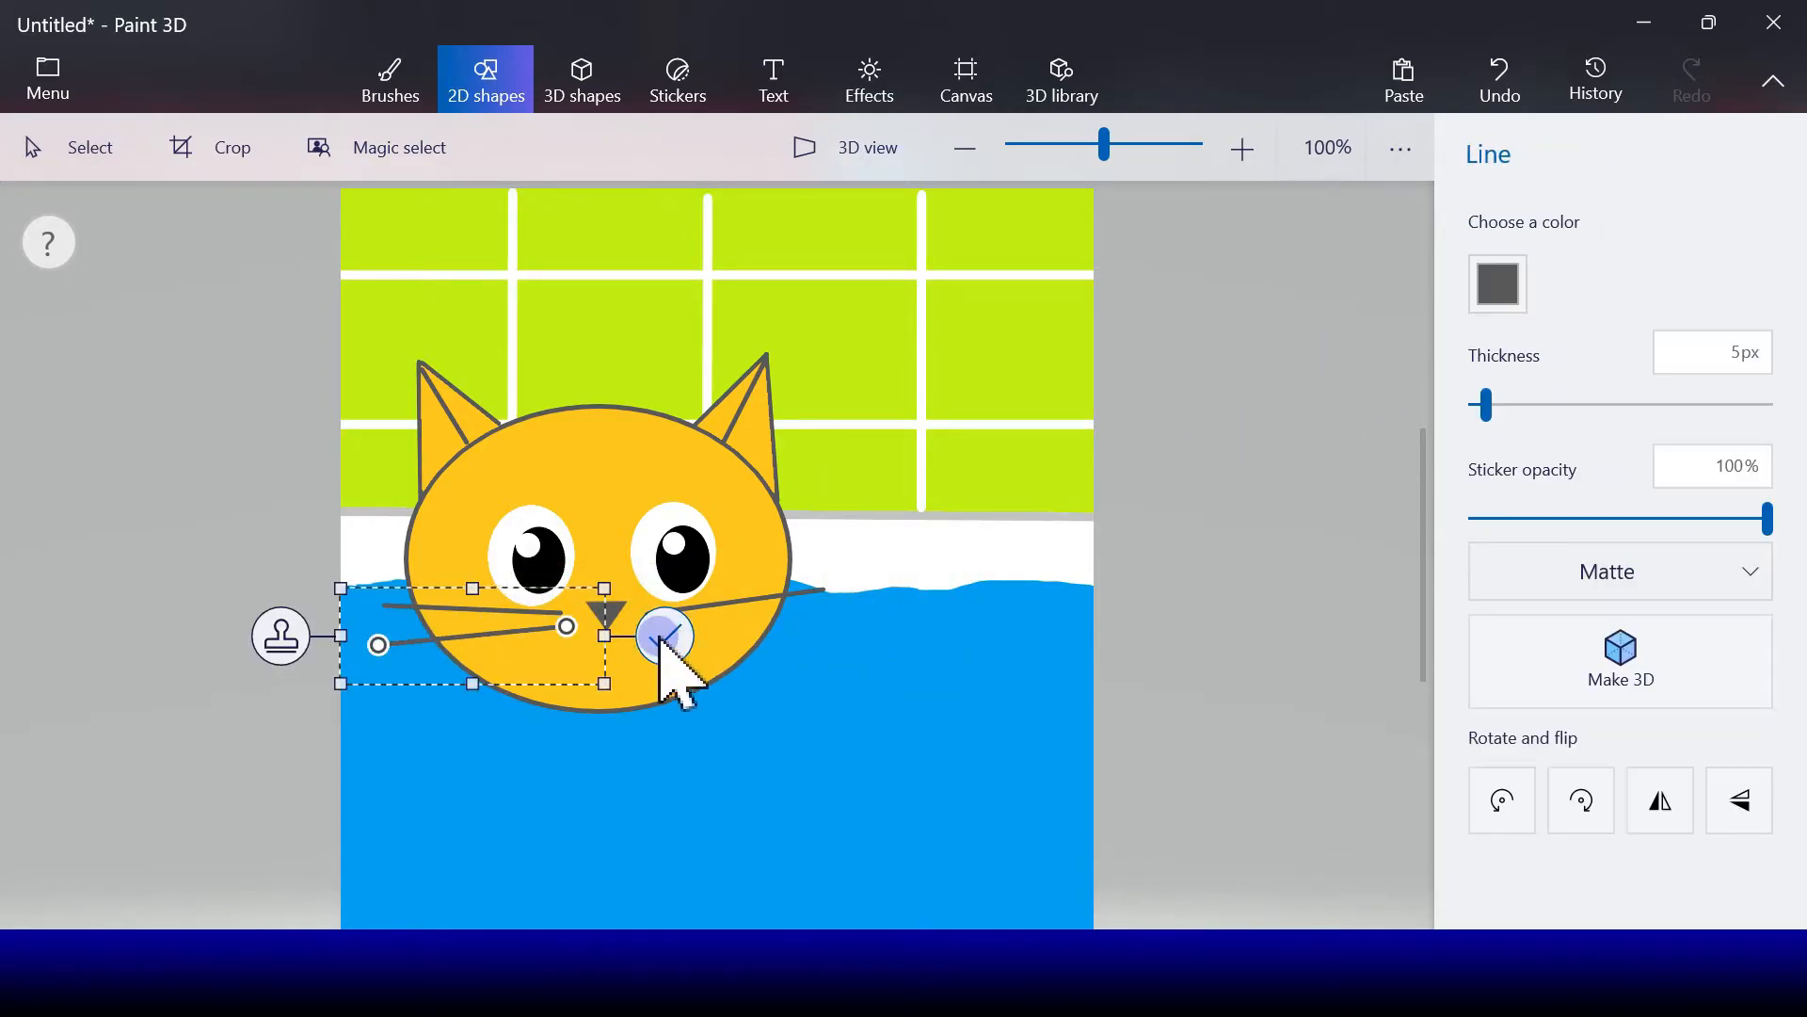
left_click(936, 585)
left_click(1497, 261)
left_click_drag(638, 626, 836, 635)
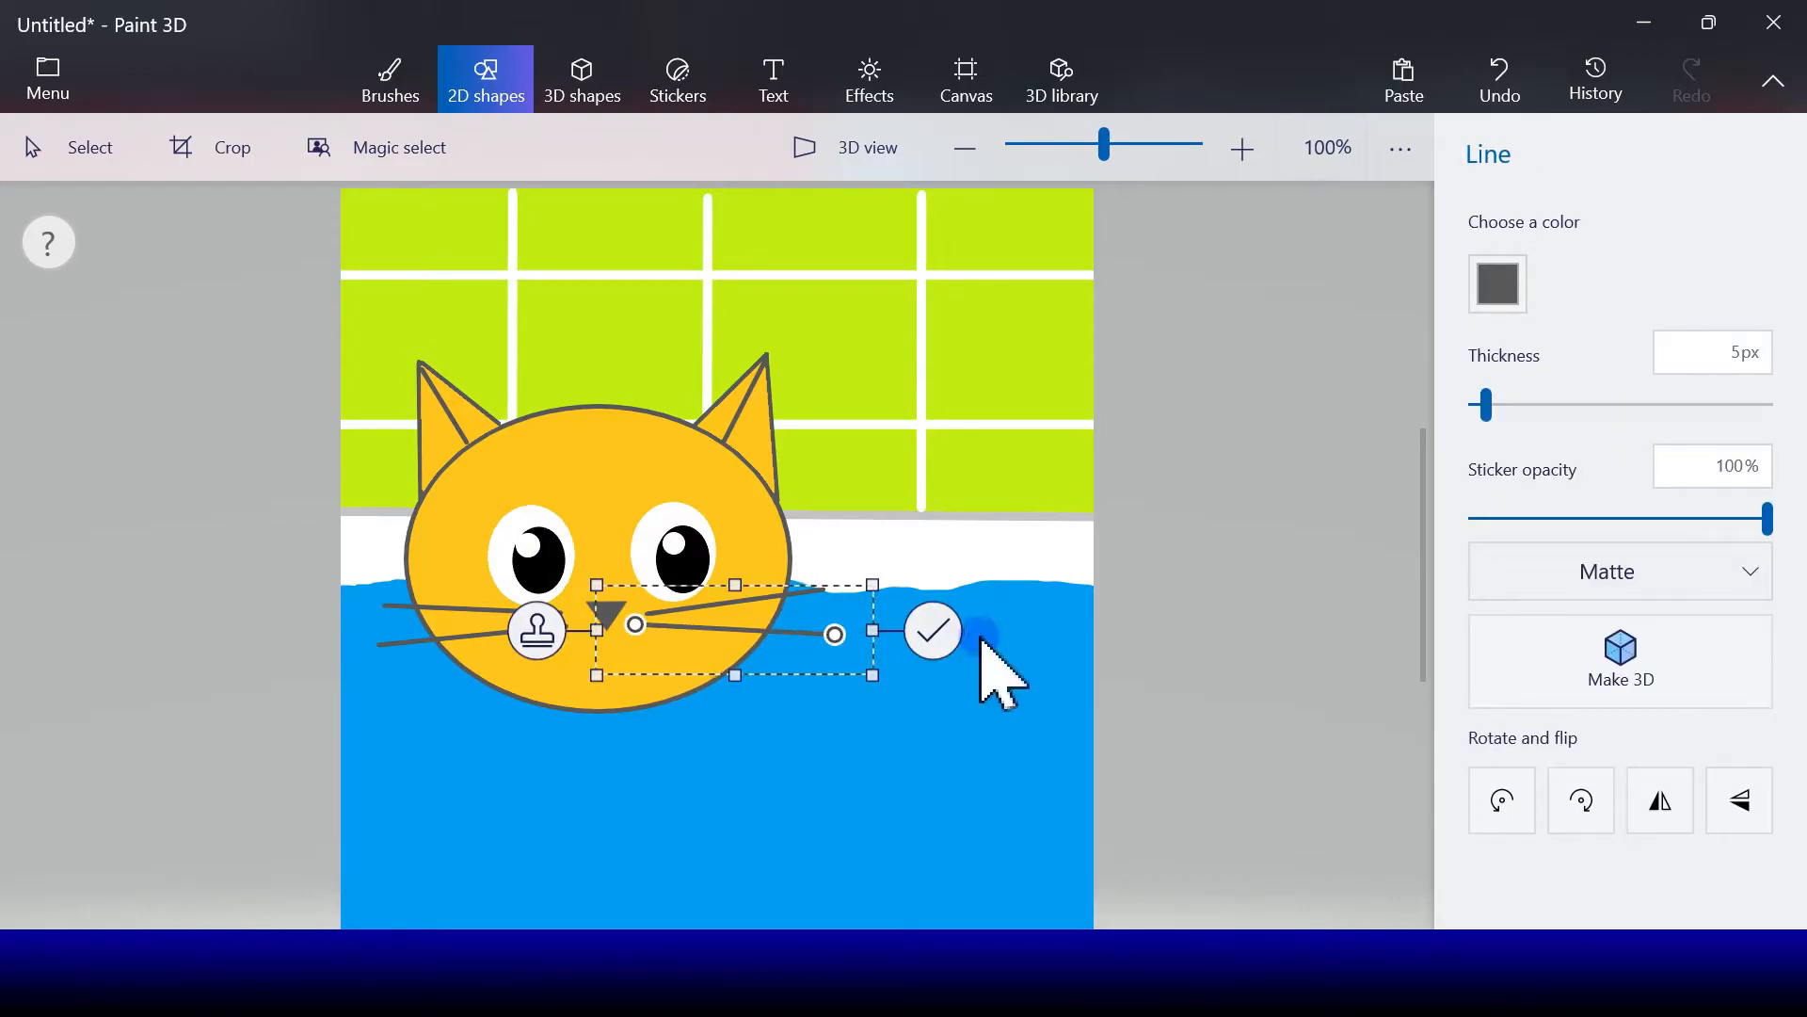
left_click(928, 635)
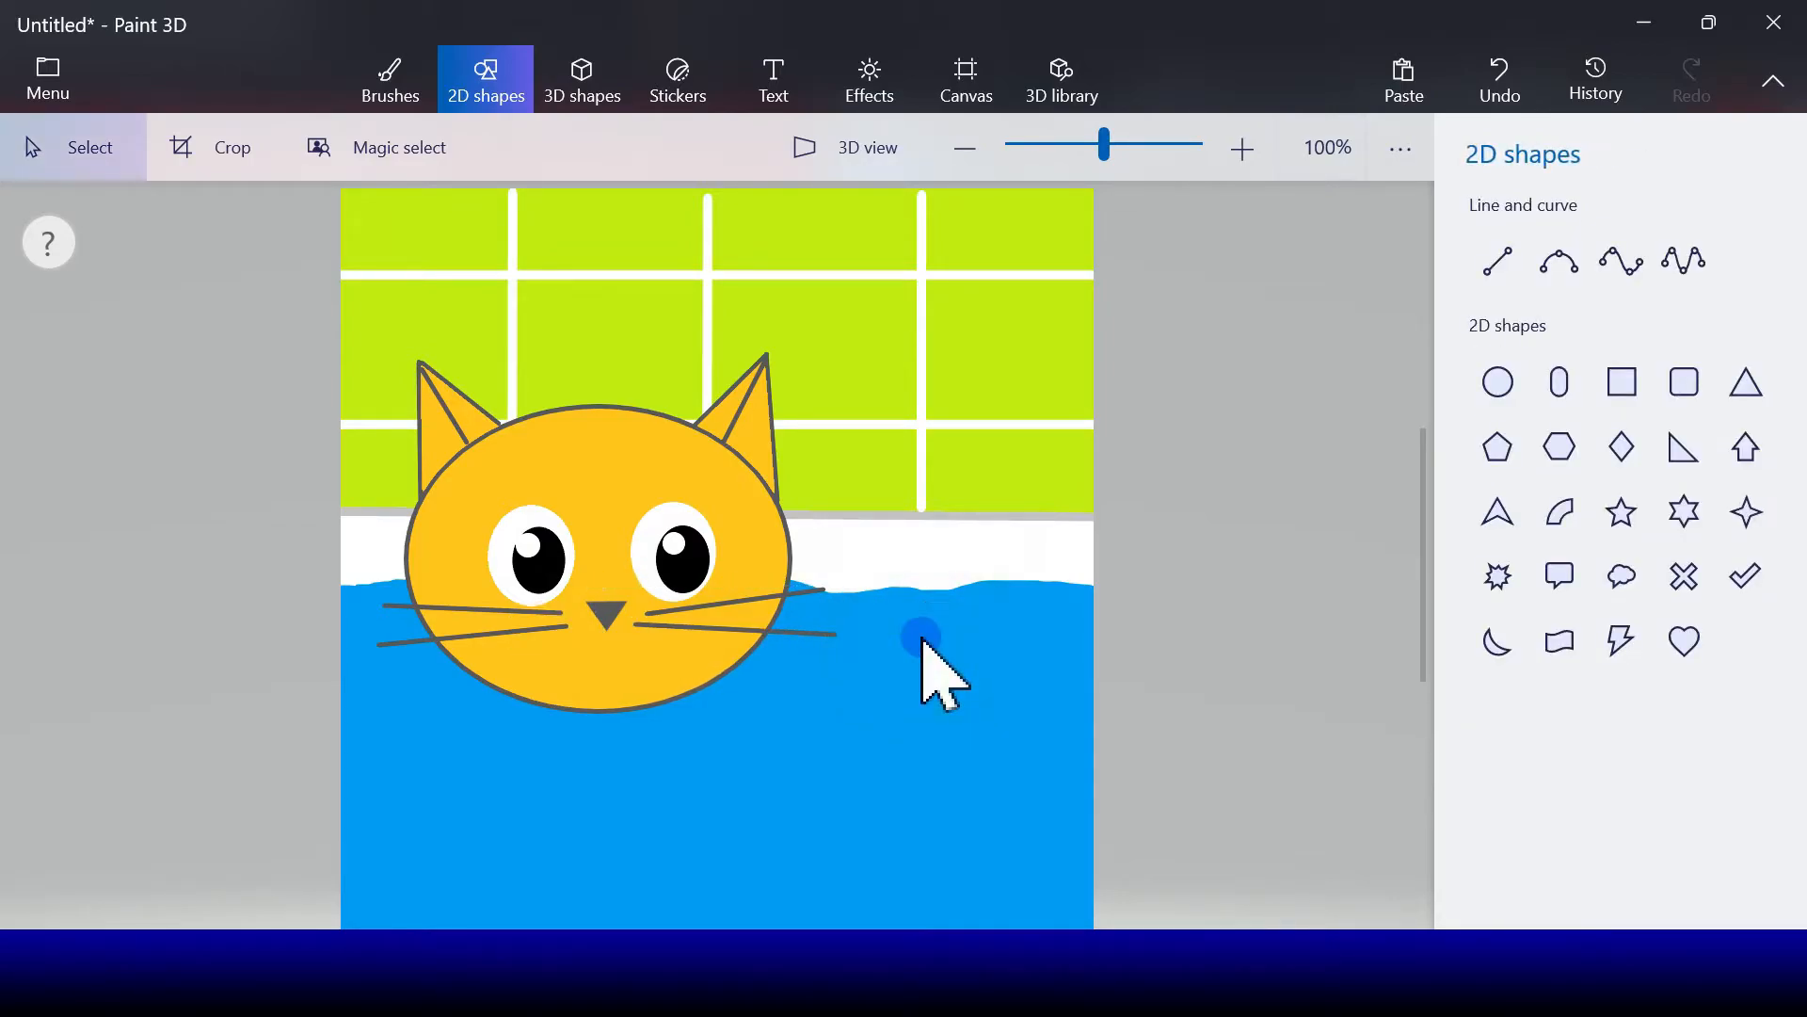
Step: Draw a raised paw beside the cat's head as a capsule tilted slightly clockwise, with gold fill and a dark grey 5px outline
left_click(1560, 381)
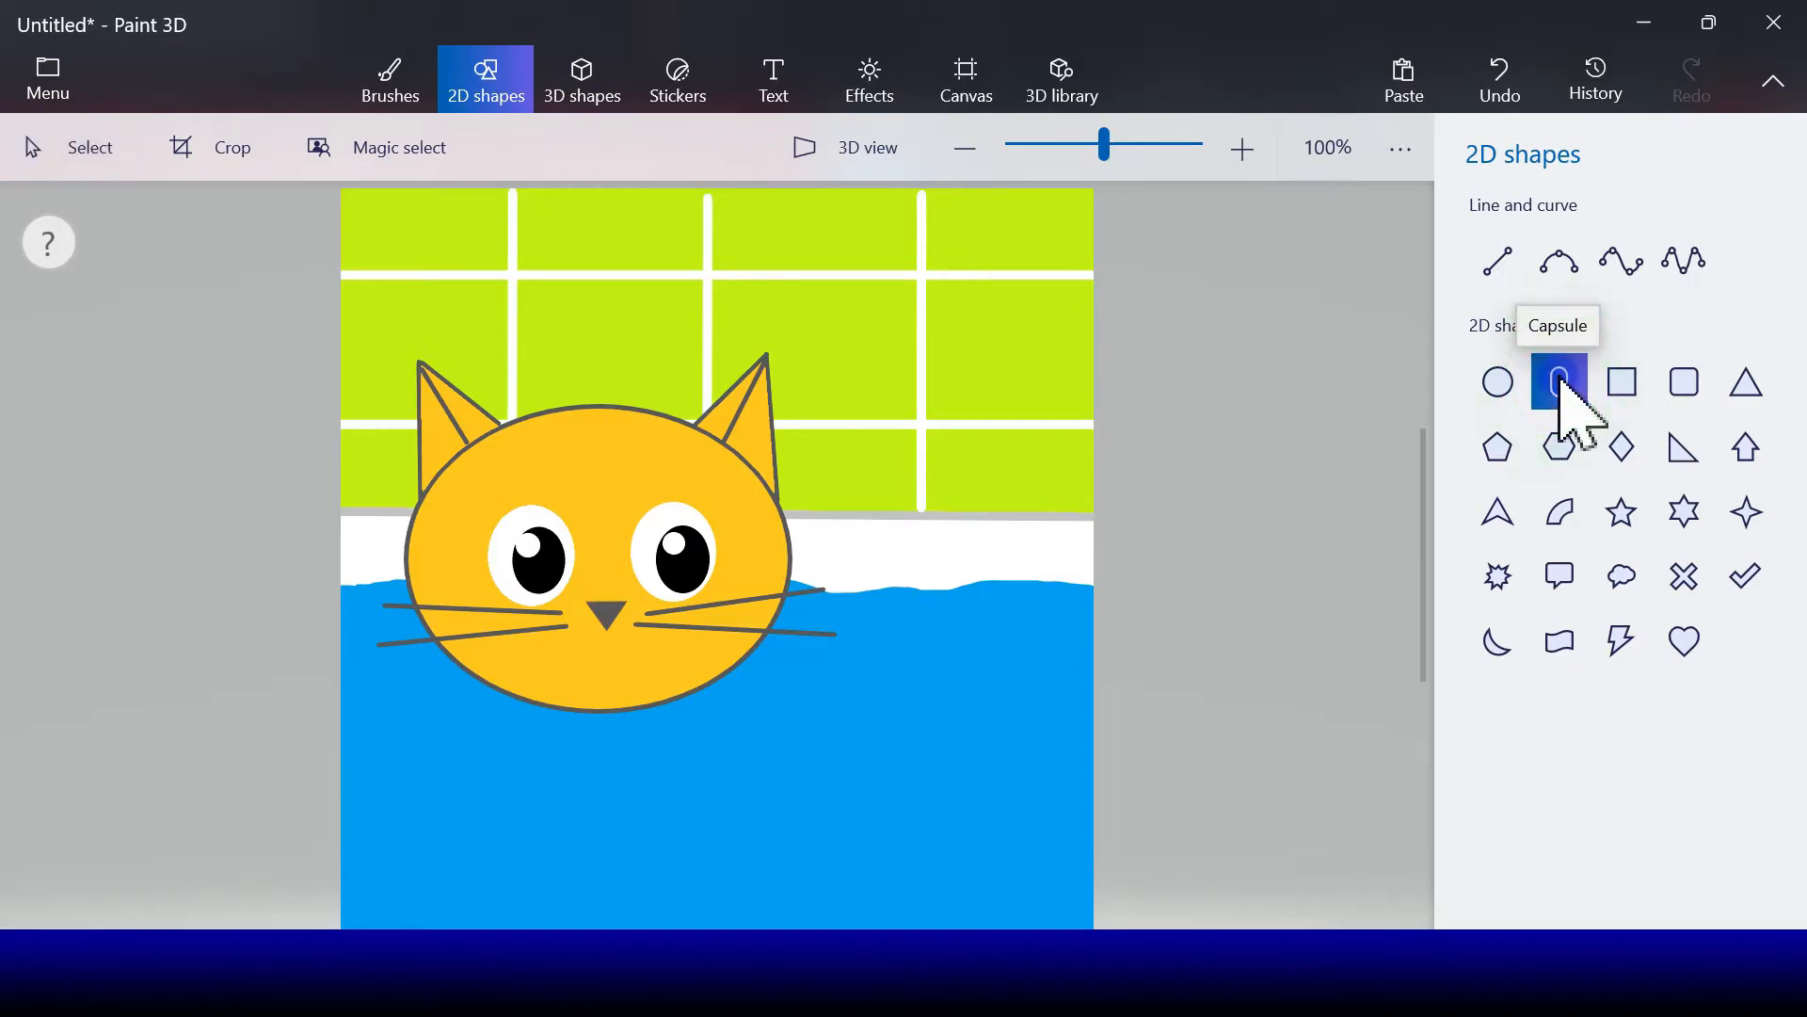
left_click_drag(866, 499, 1059, 723)
left_click_drag(960, 545, 918, 547)
left_click_drag(911, 438, 936, 447)
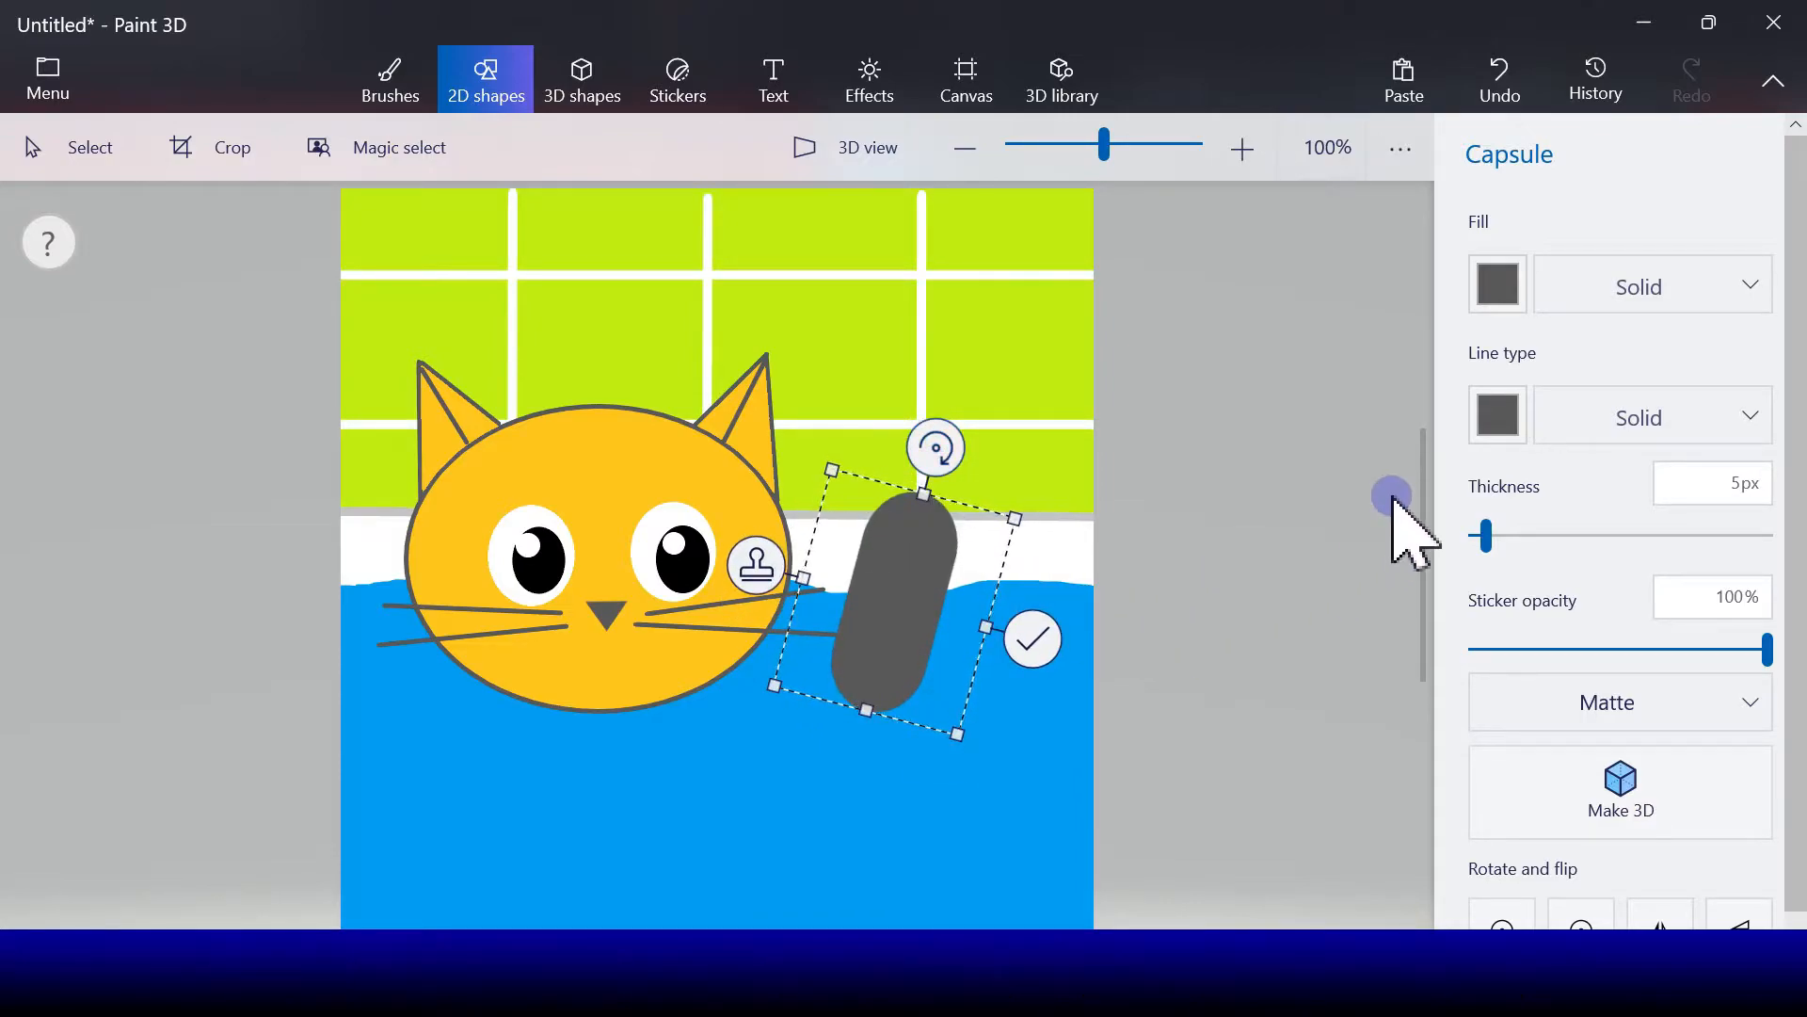
left_click(1499, 286)
left_click(1425, 450)
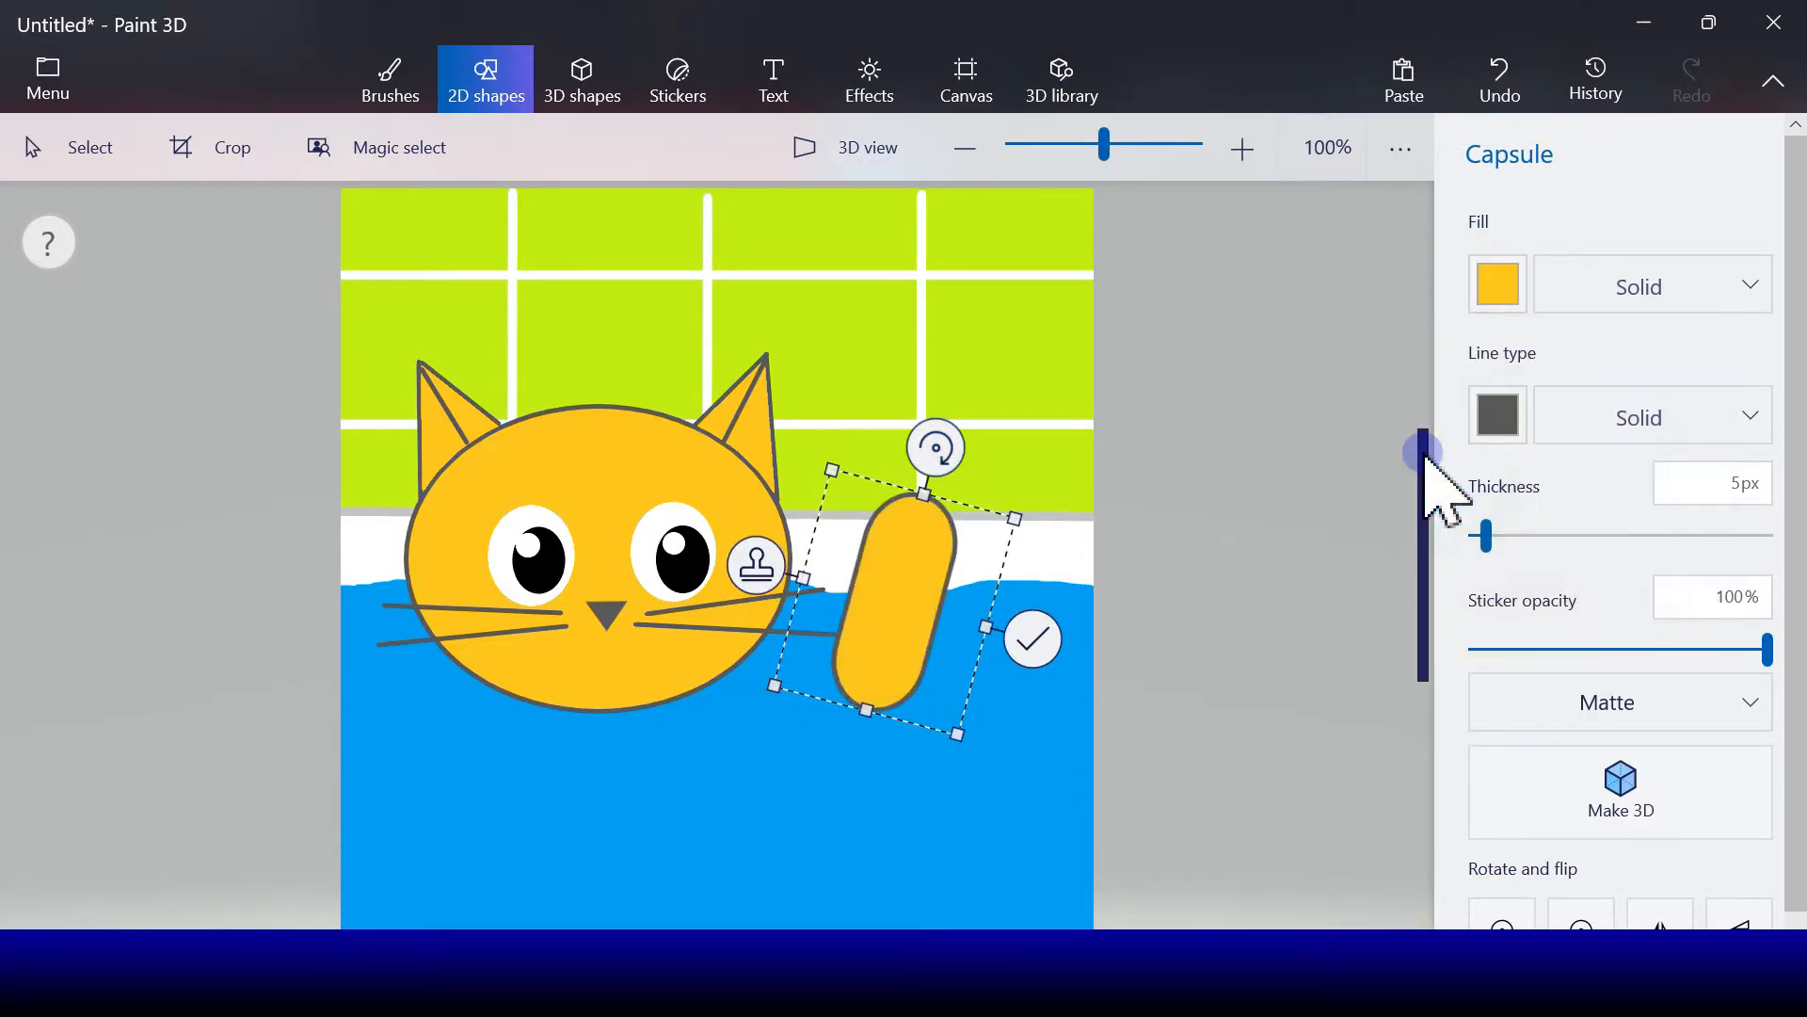
left_click_drag(895, 657, 856, 676)
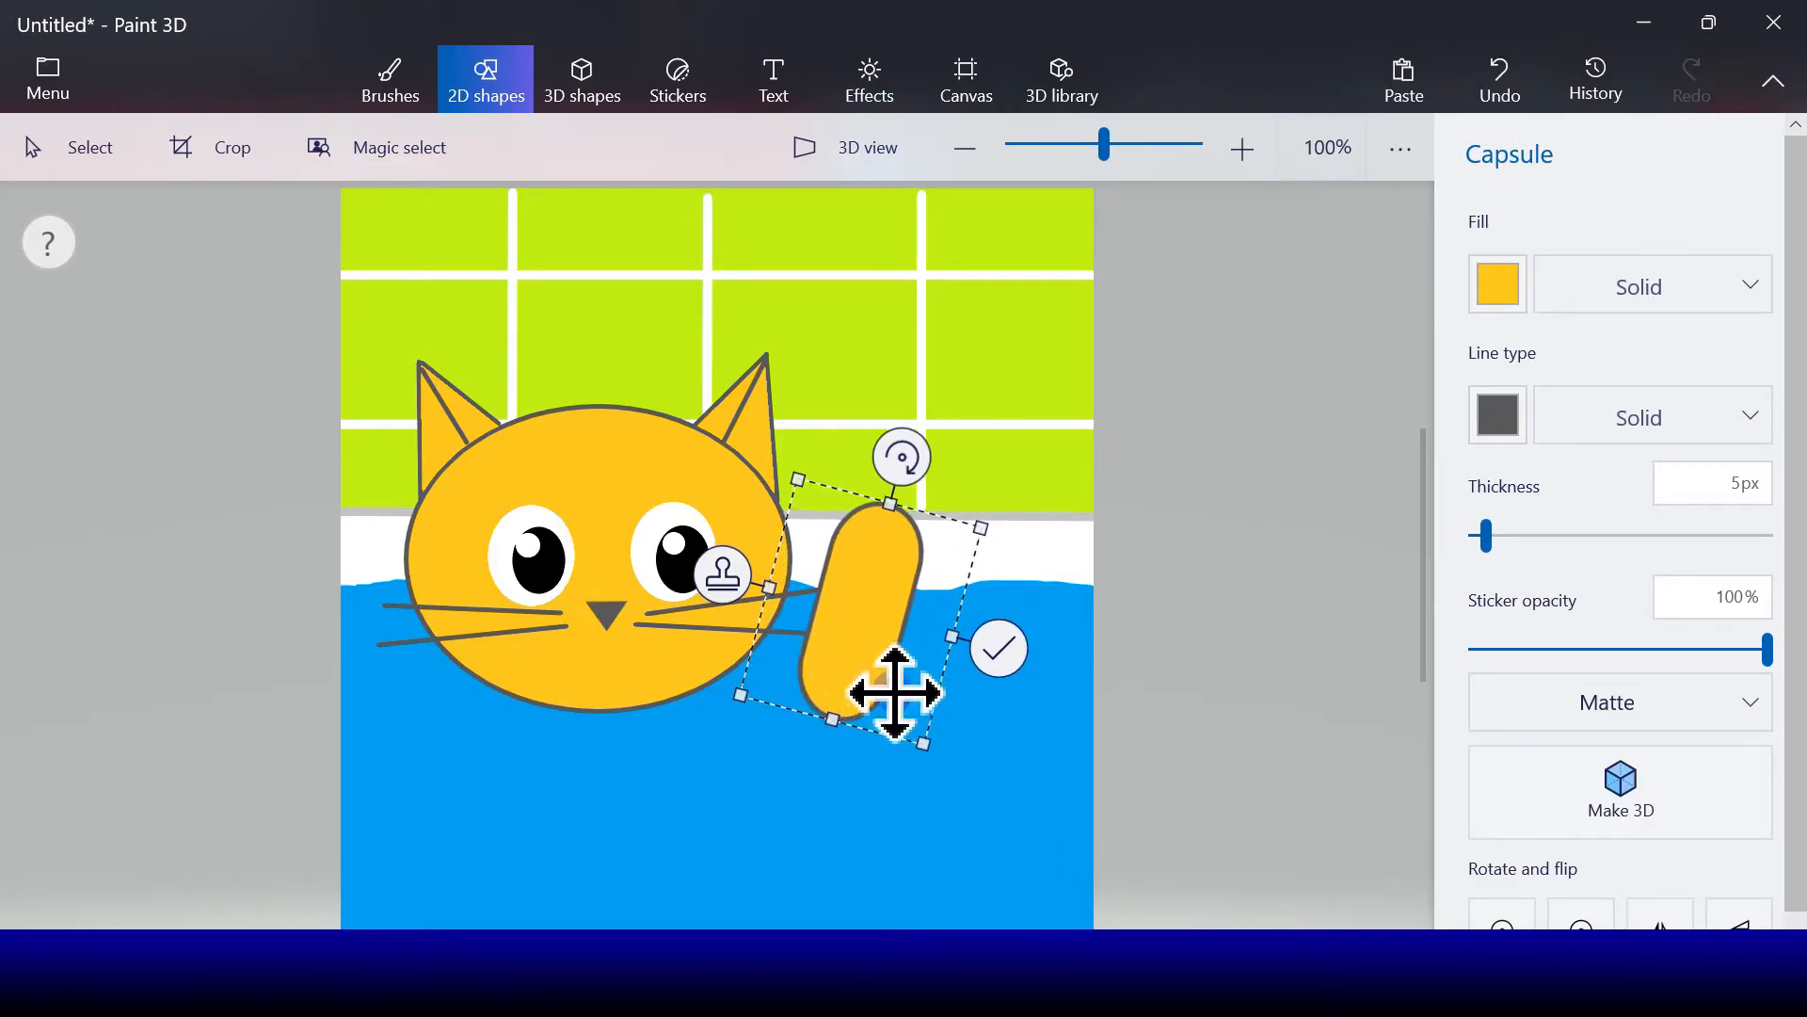
left_click(1001, 651)
Step: Draw a circular palm pad on the upper part of the paw, with light pink fill and a light pink 5px outline
left_click(1497, 383)
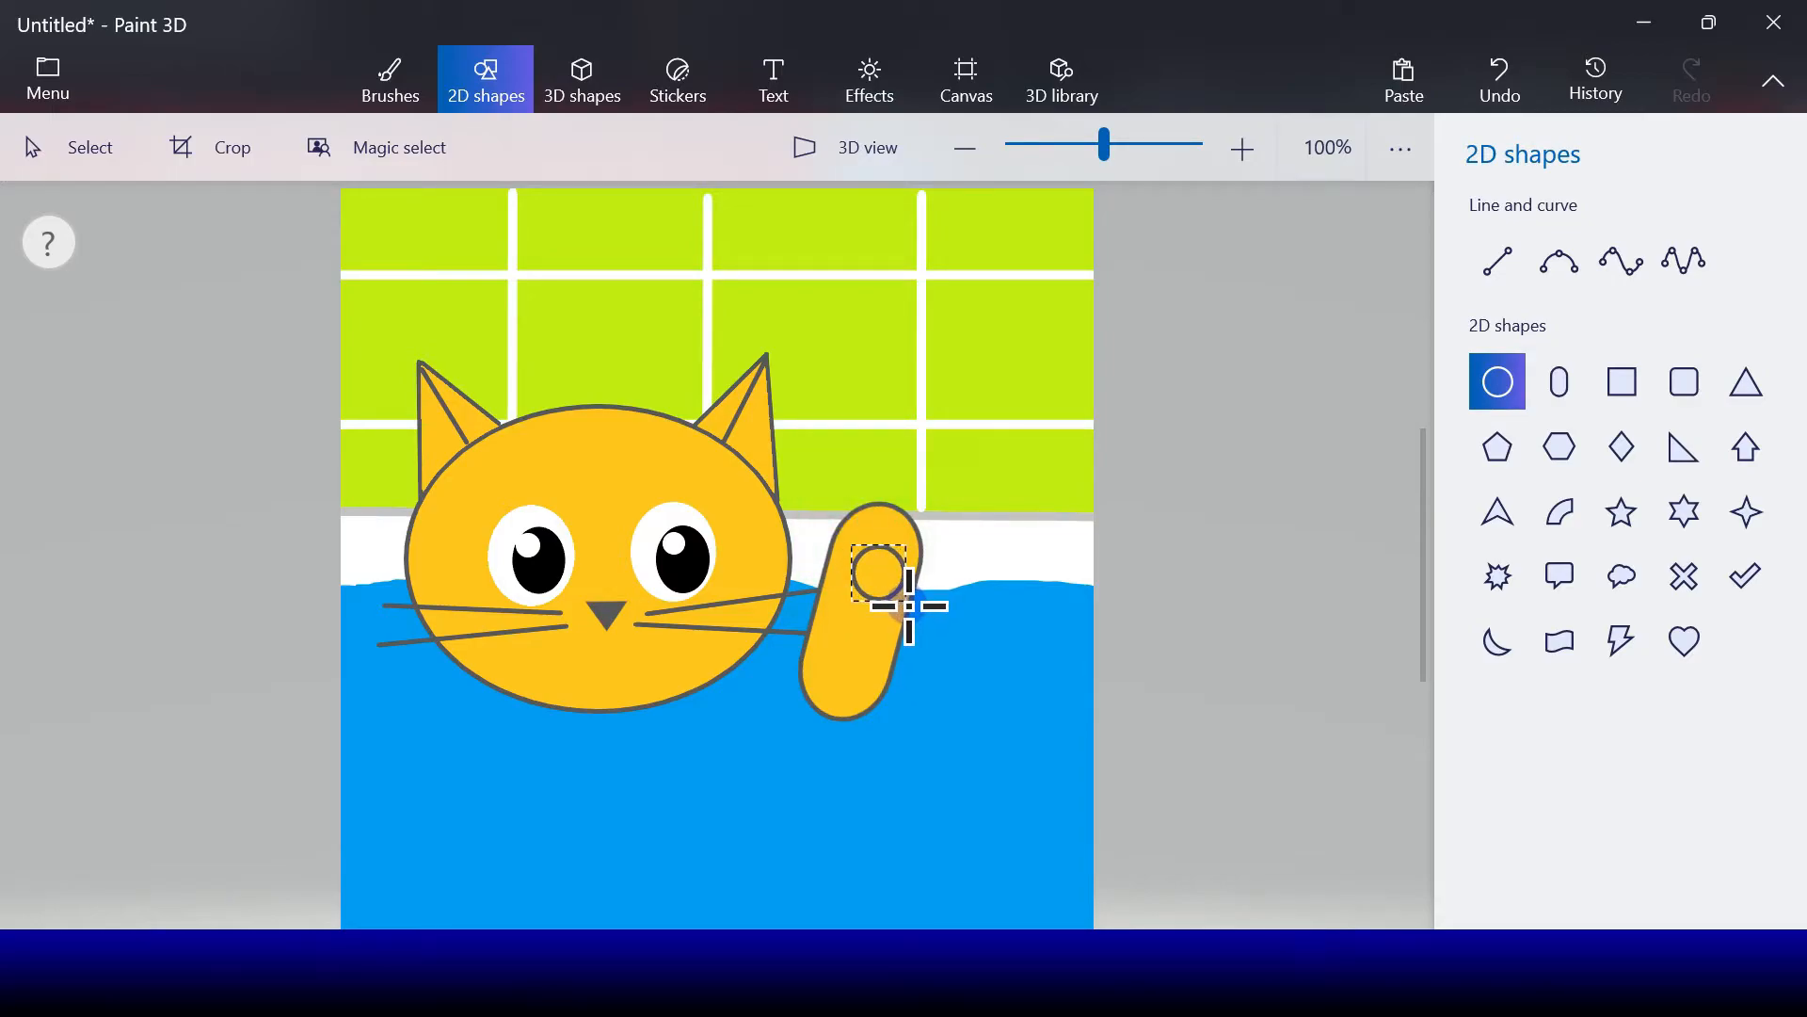
left_click_drag(909, 606, 907, 605)
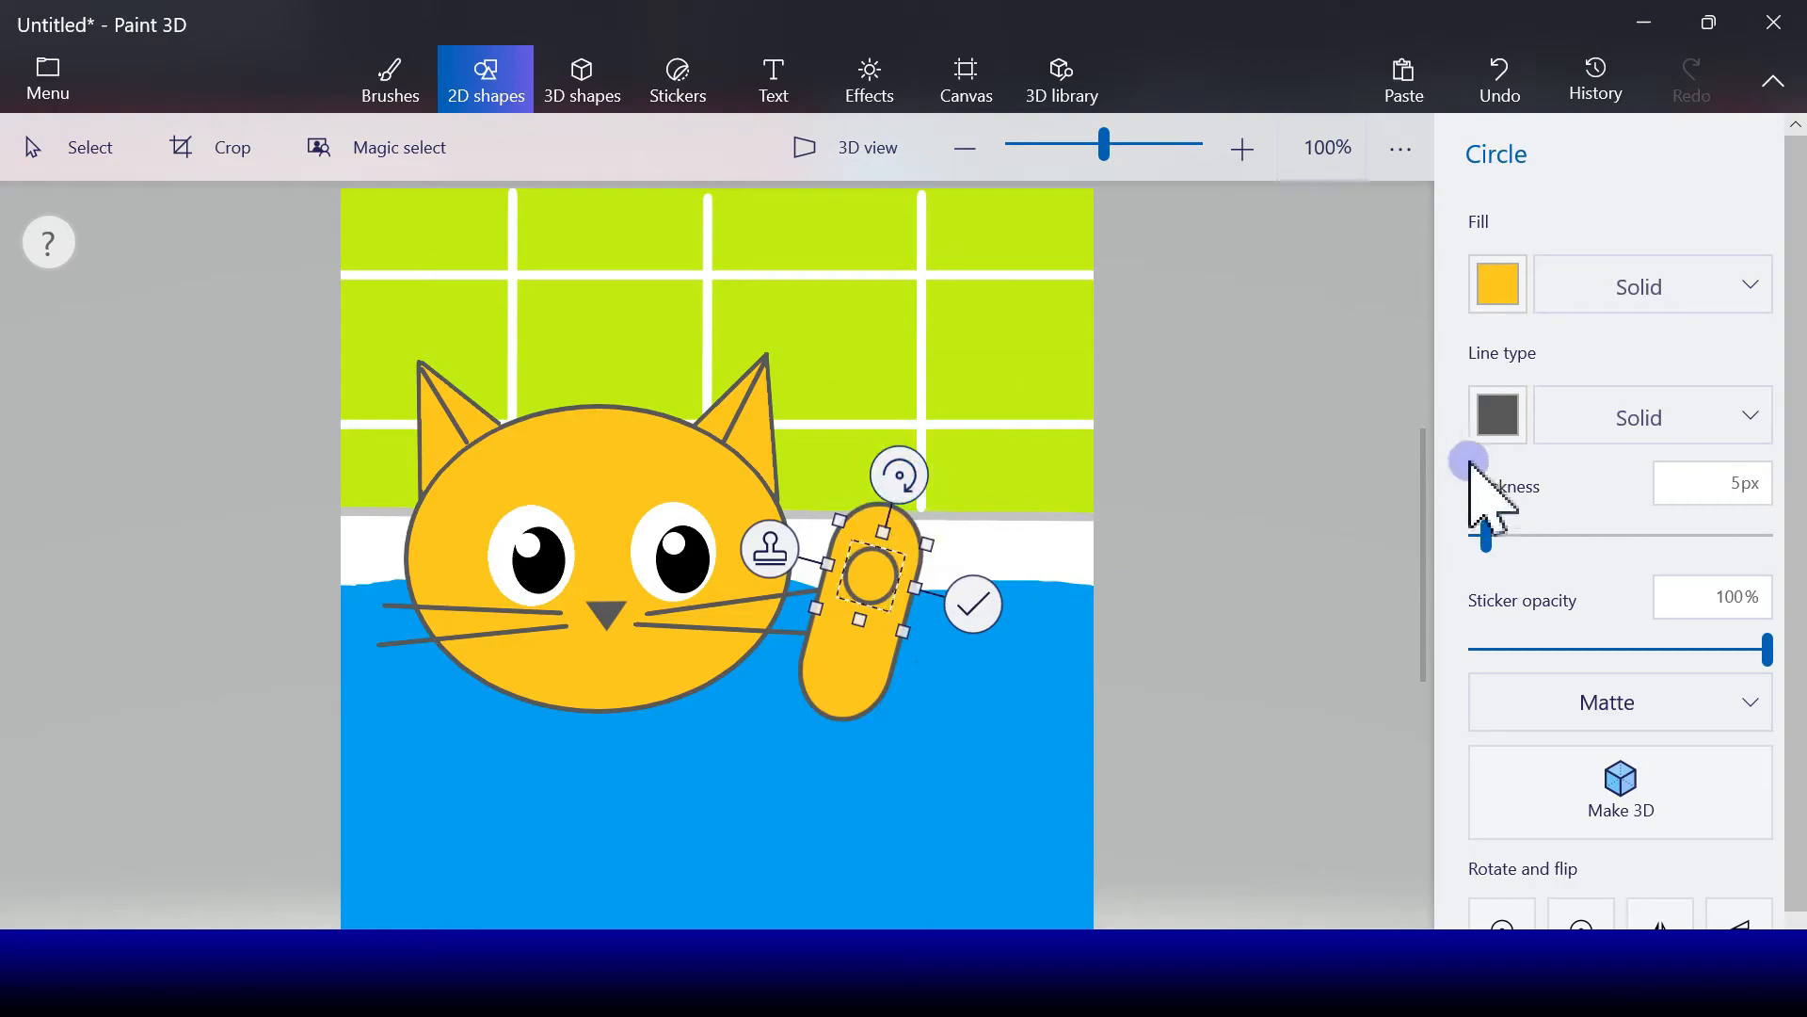
left_click(1504, 428)
left_click(1572, 626)
left_click(1499, 284)
left_click(1574, 494)
Step: Add three small light pink circles as toe pads in an arc above the palm pad
left_click(1054, 574)
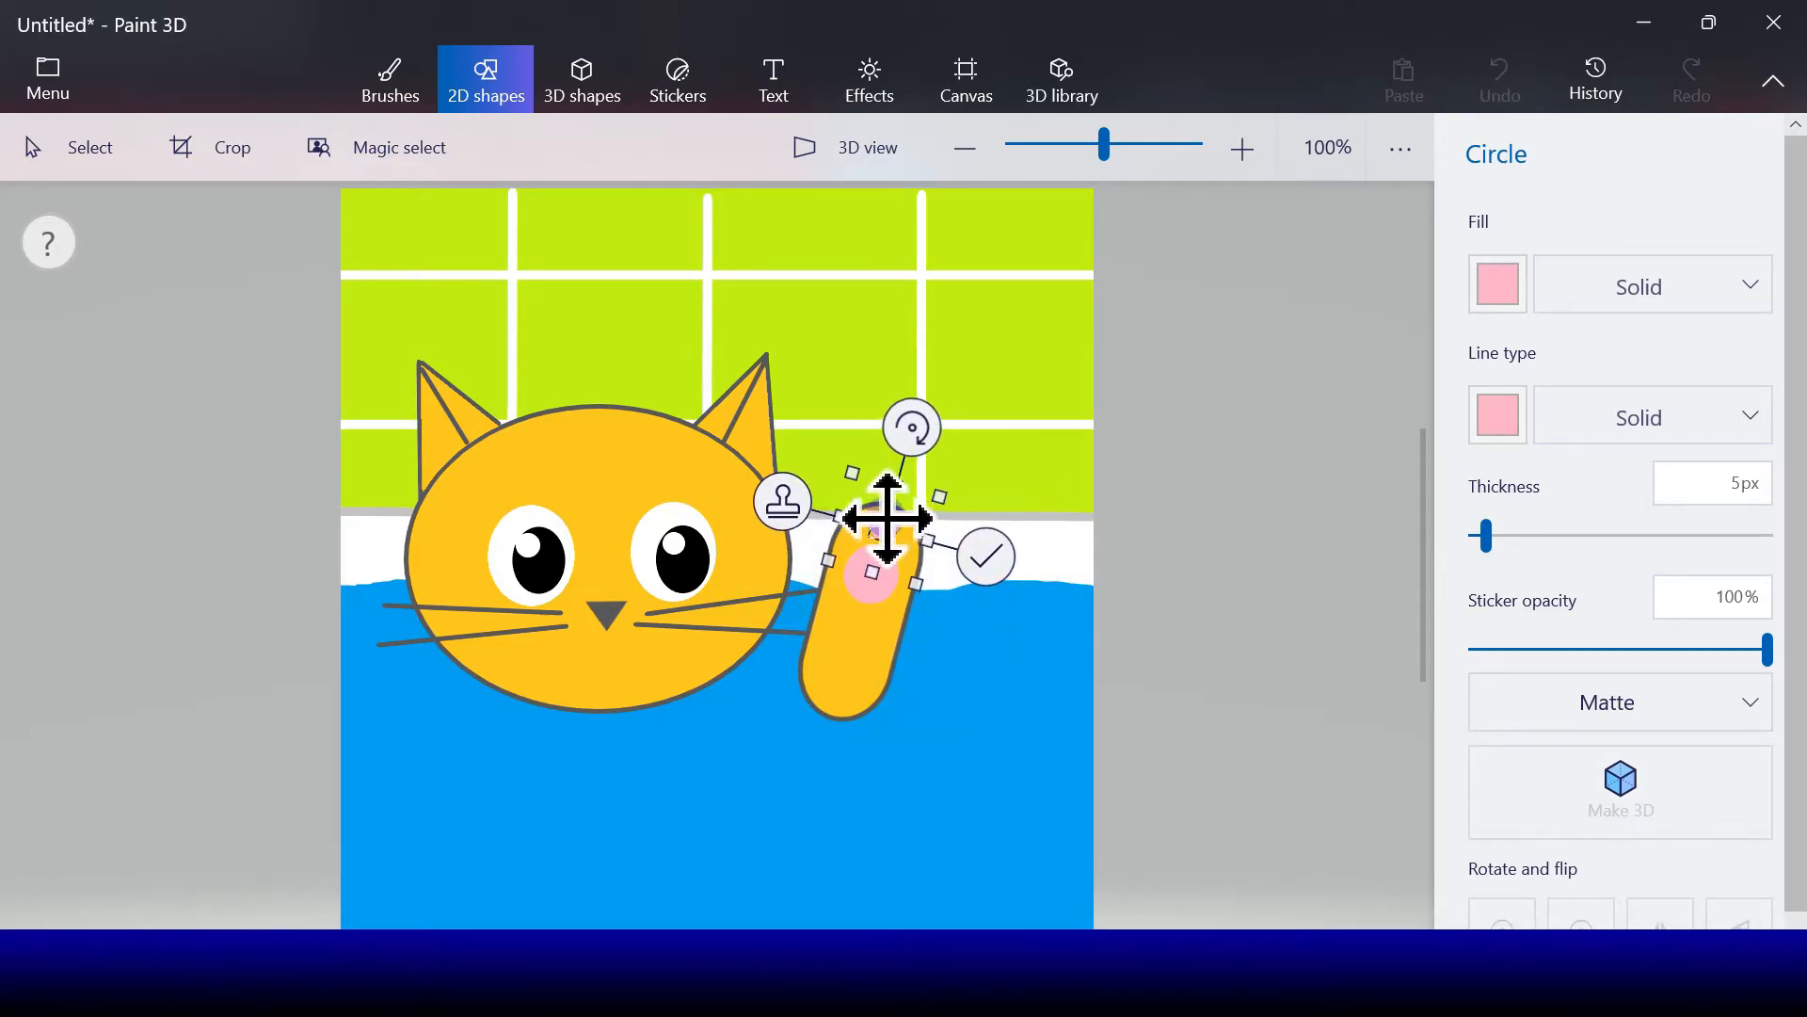
mouse_move(899, 543)
left_mouse_down()
mouse_move(859, 534)
mouse_move(876, 582)
mouse_move(857, 536)
mouse_move(906, 553)
left_mouse_up()
left_click(1001, 572)
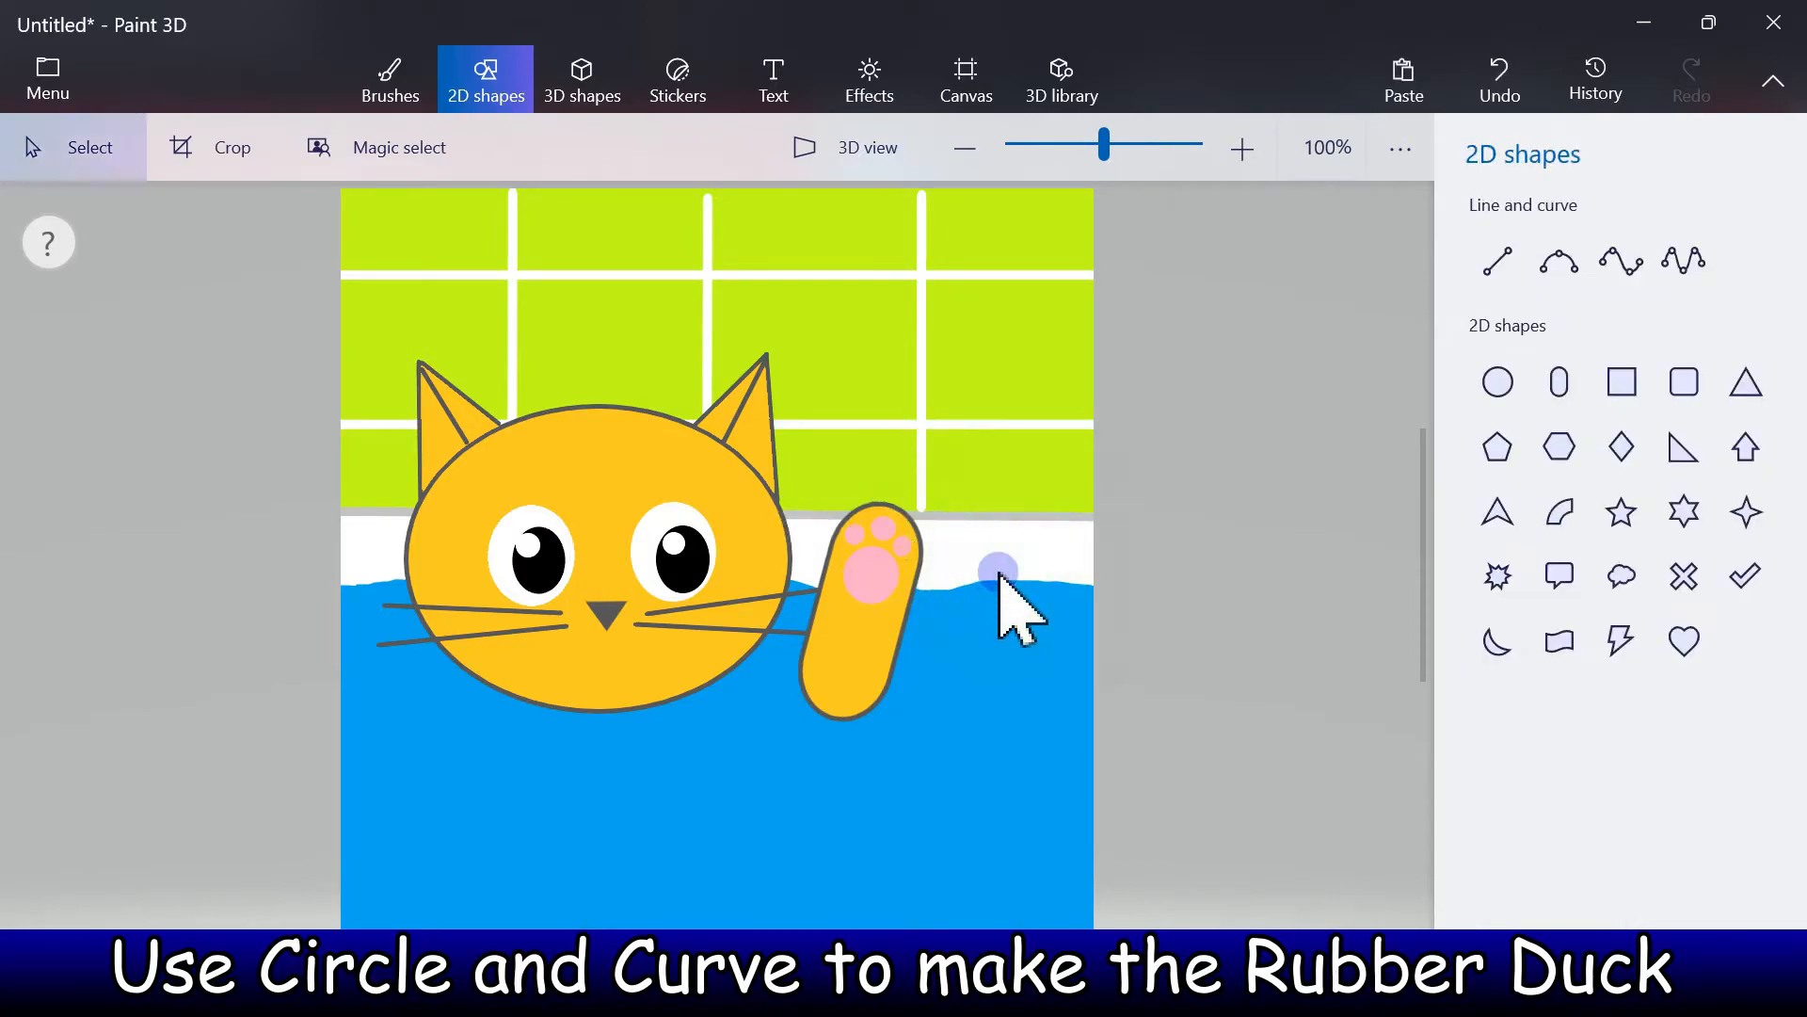
Step: Draw the rubber duck's head beside the paw as a small circle with yellow fill and a dark grey 5px outline
left_click(1511, 386)
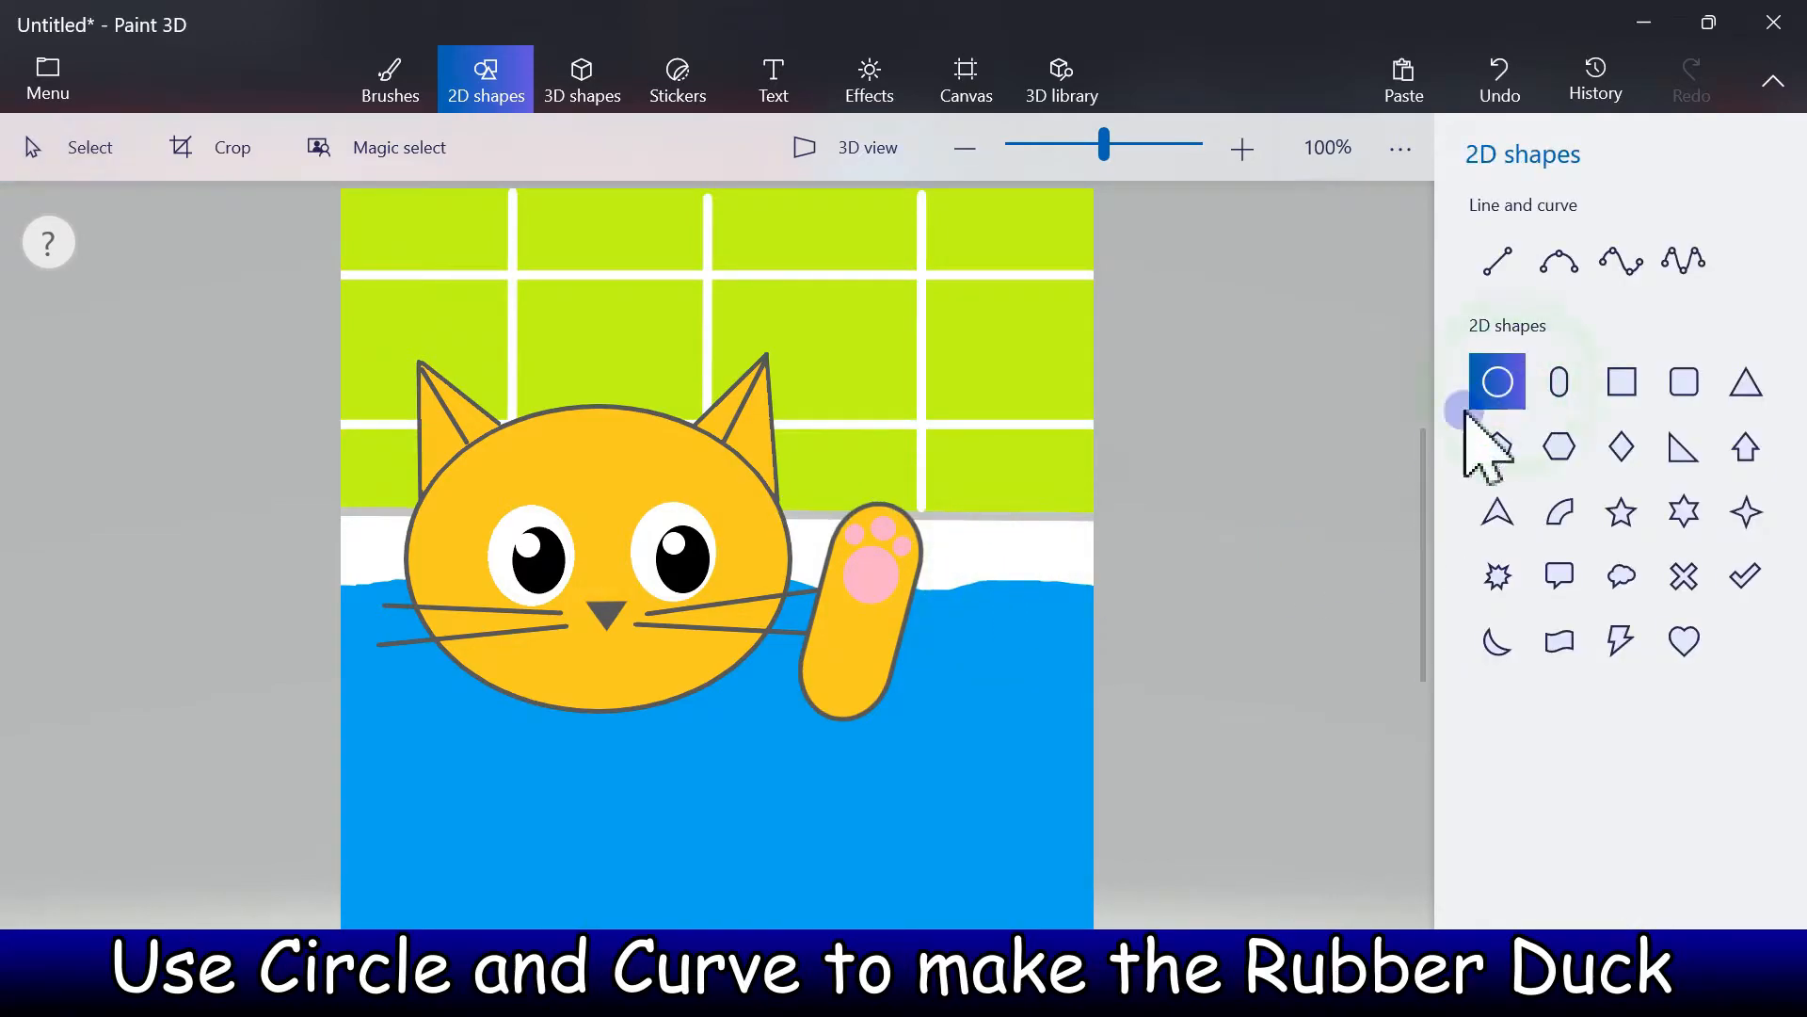
left_click_drag(1052, 637, 1052, 638)
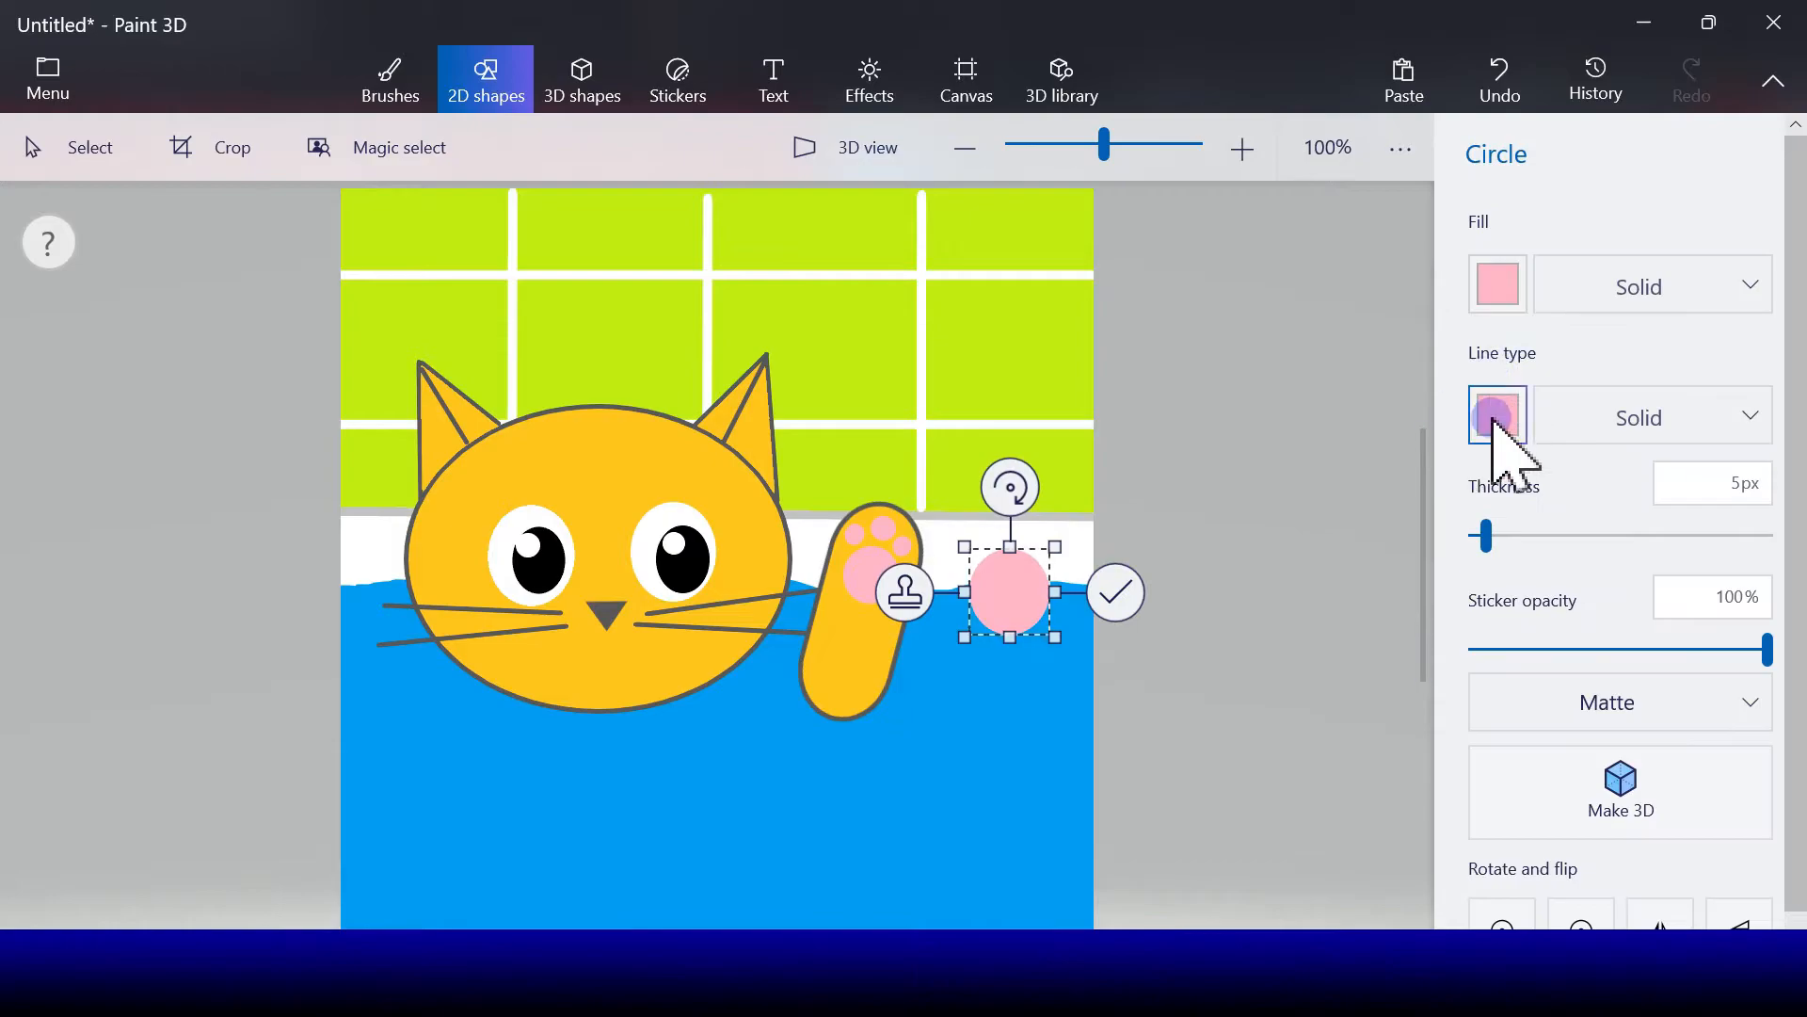
left_click(1497, 414)
left_click(1429, 520)
left_click(1497, 414)
left_click(1498, 518)
left_click(1497, 283)
left_click(1511, 444)
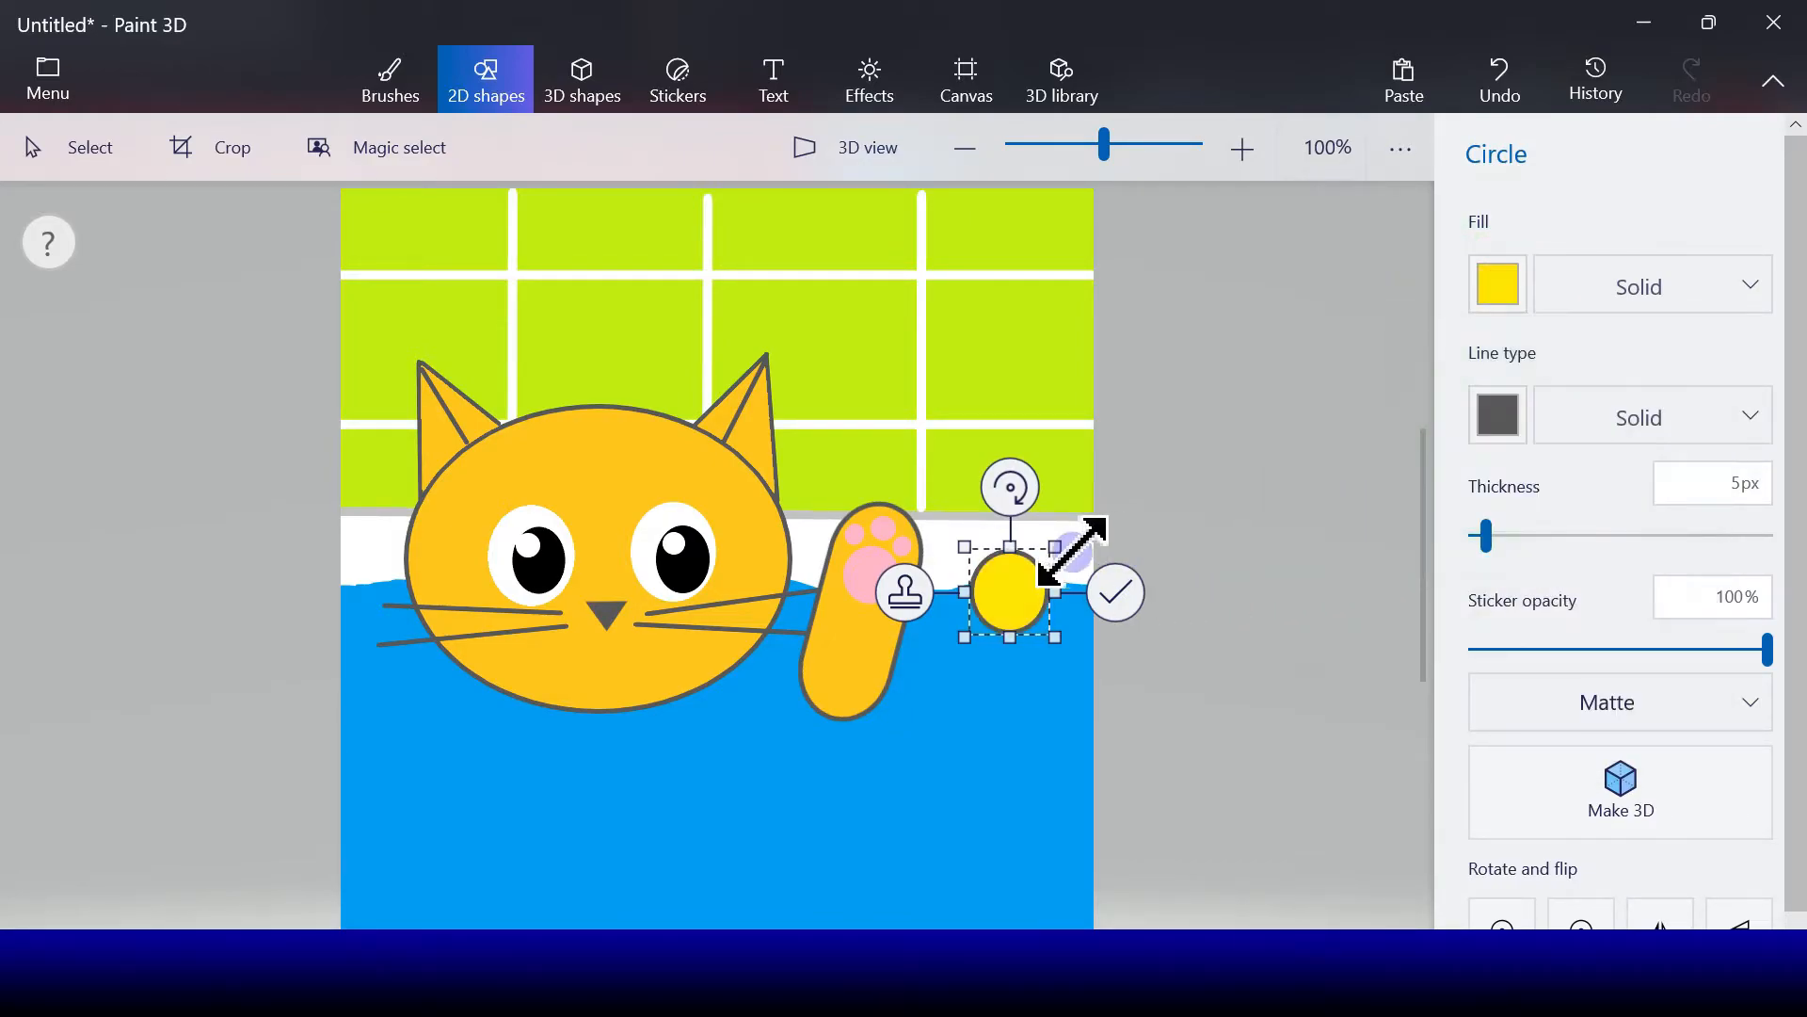
left_click_drag(1048, 560, 1046, 563)
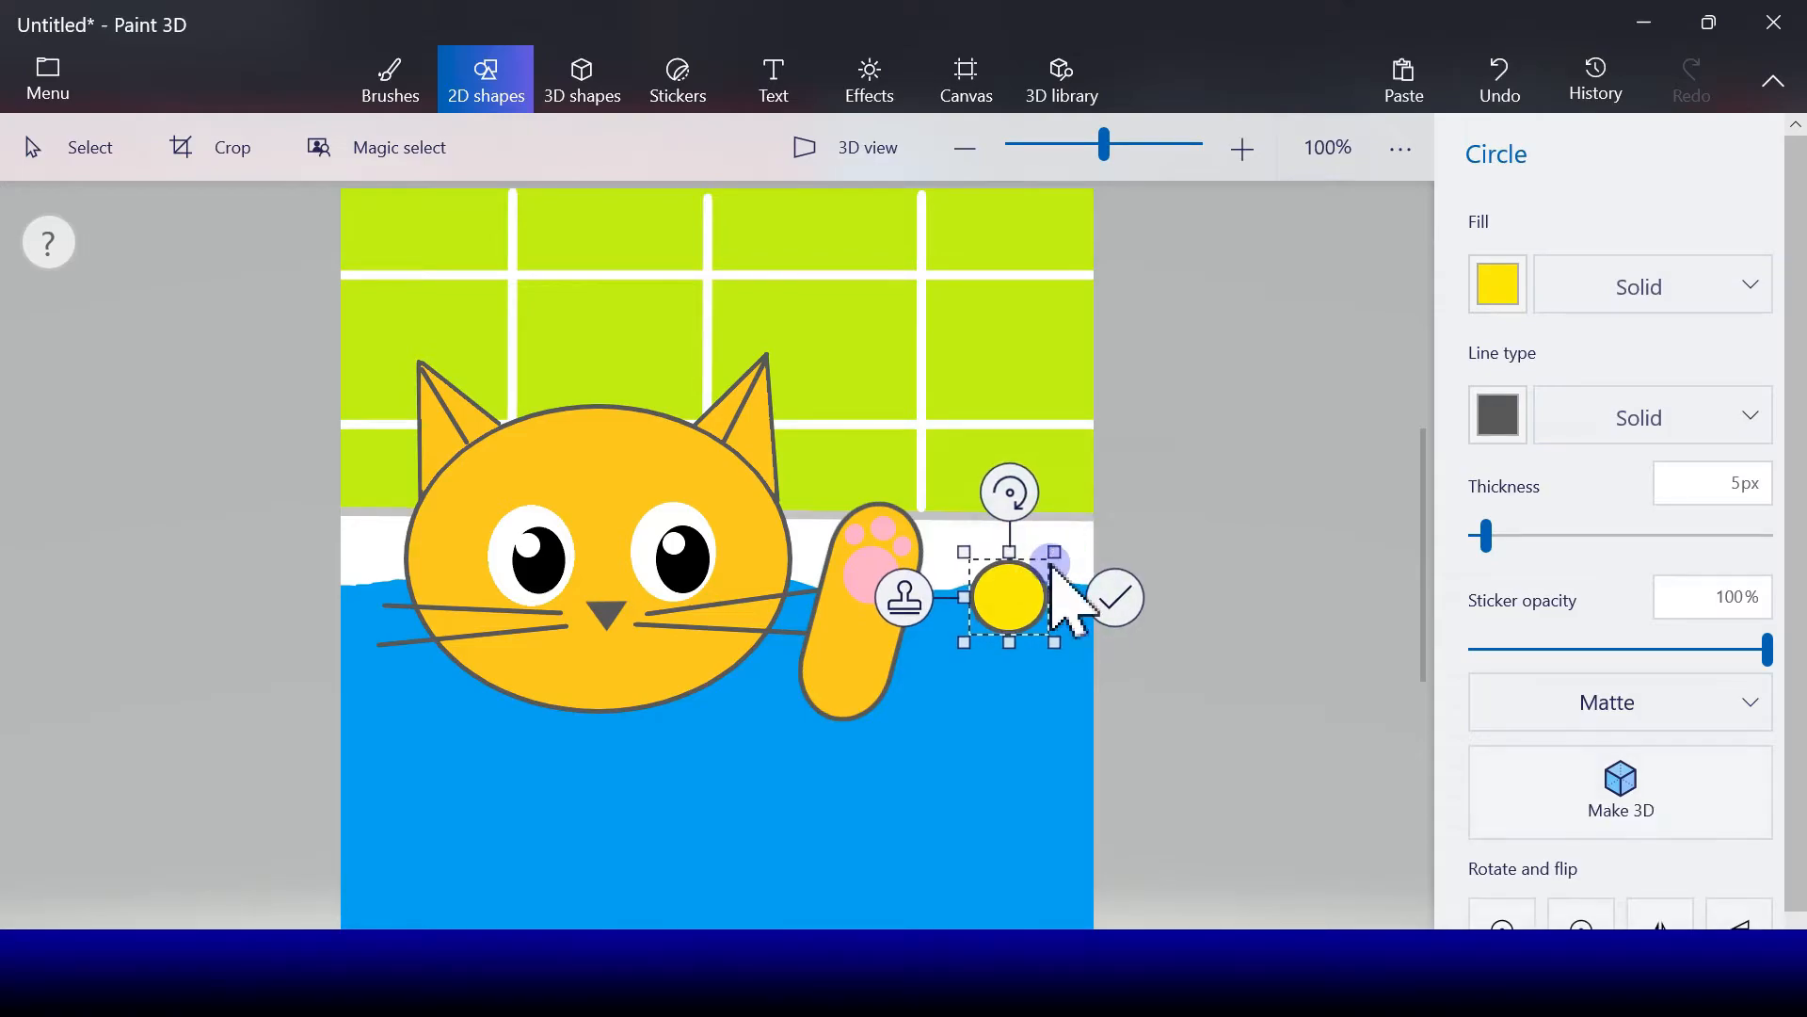
left_click(1101, 588)
Step: Outline the duck's body below its head with a 4-point curve for the belly and a 3-point curve for the back
left_click(1621, 259)
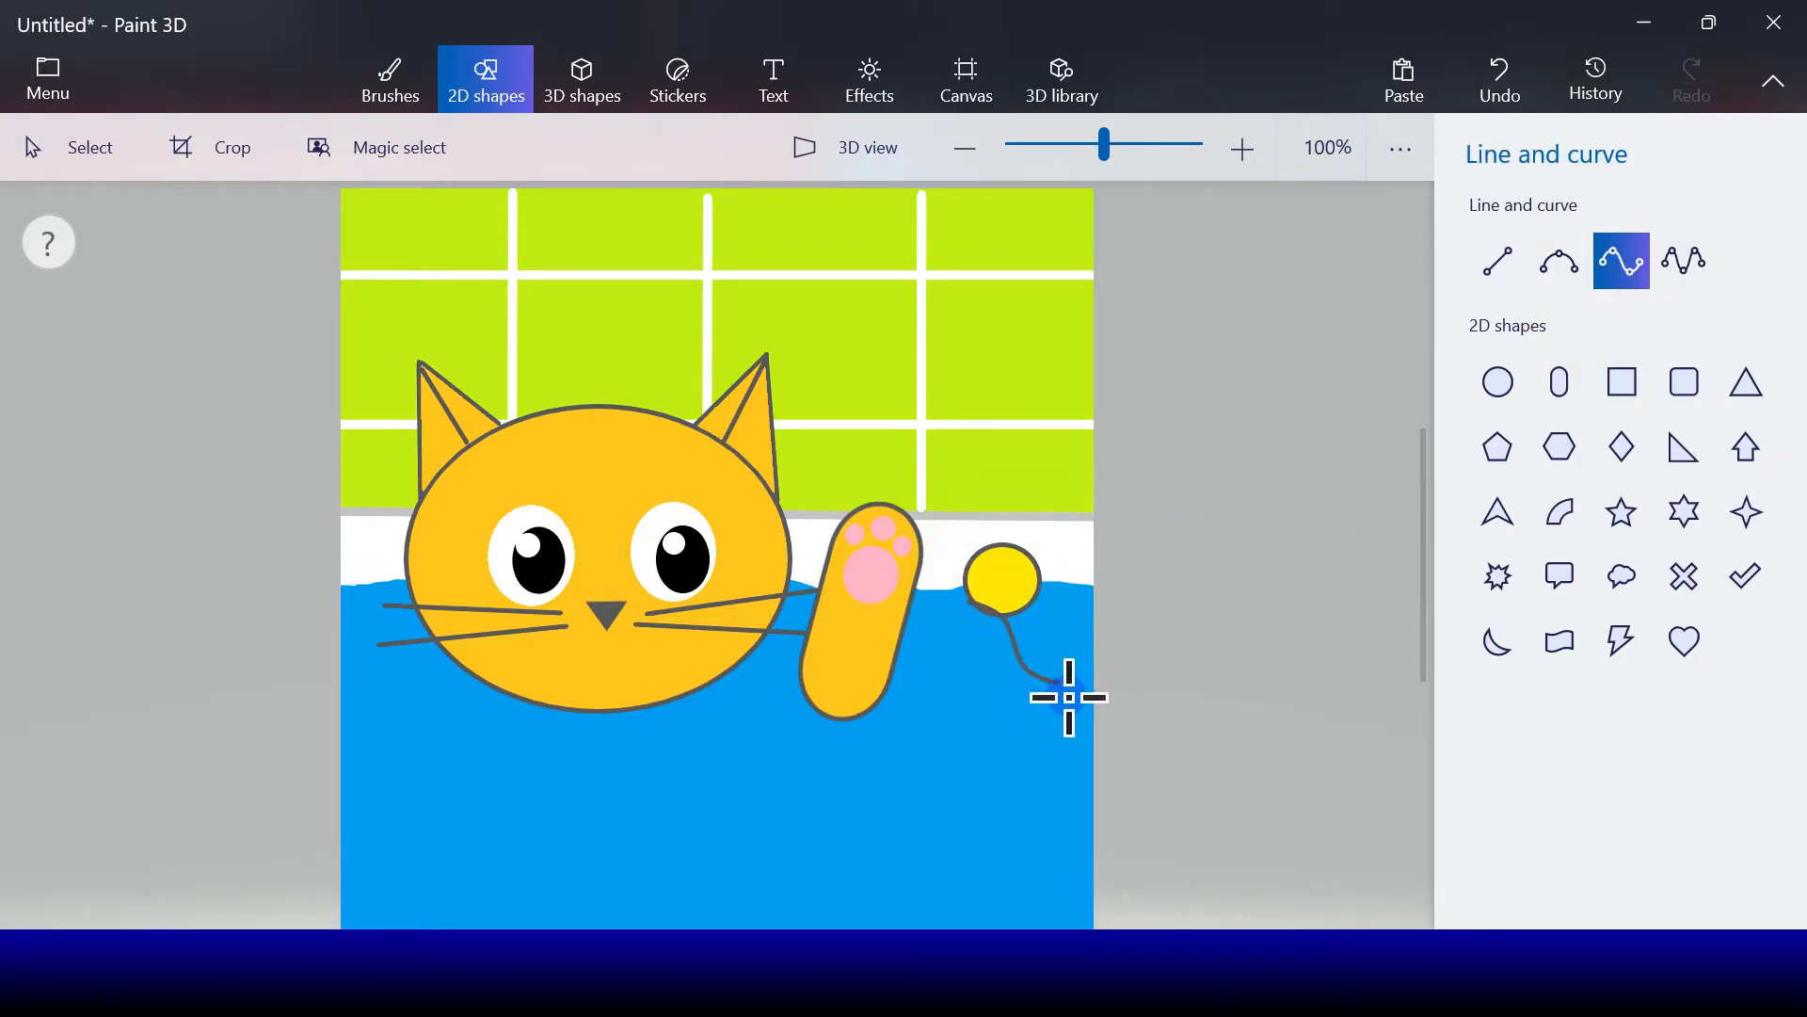
left_click_drag(1069, 698, 1071, 698)
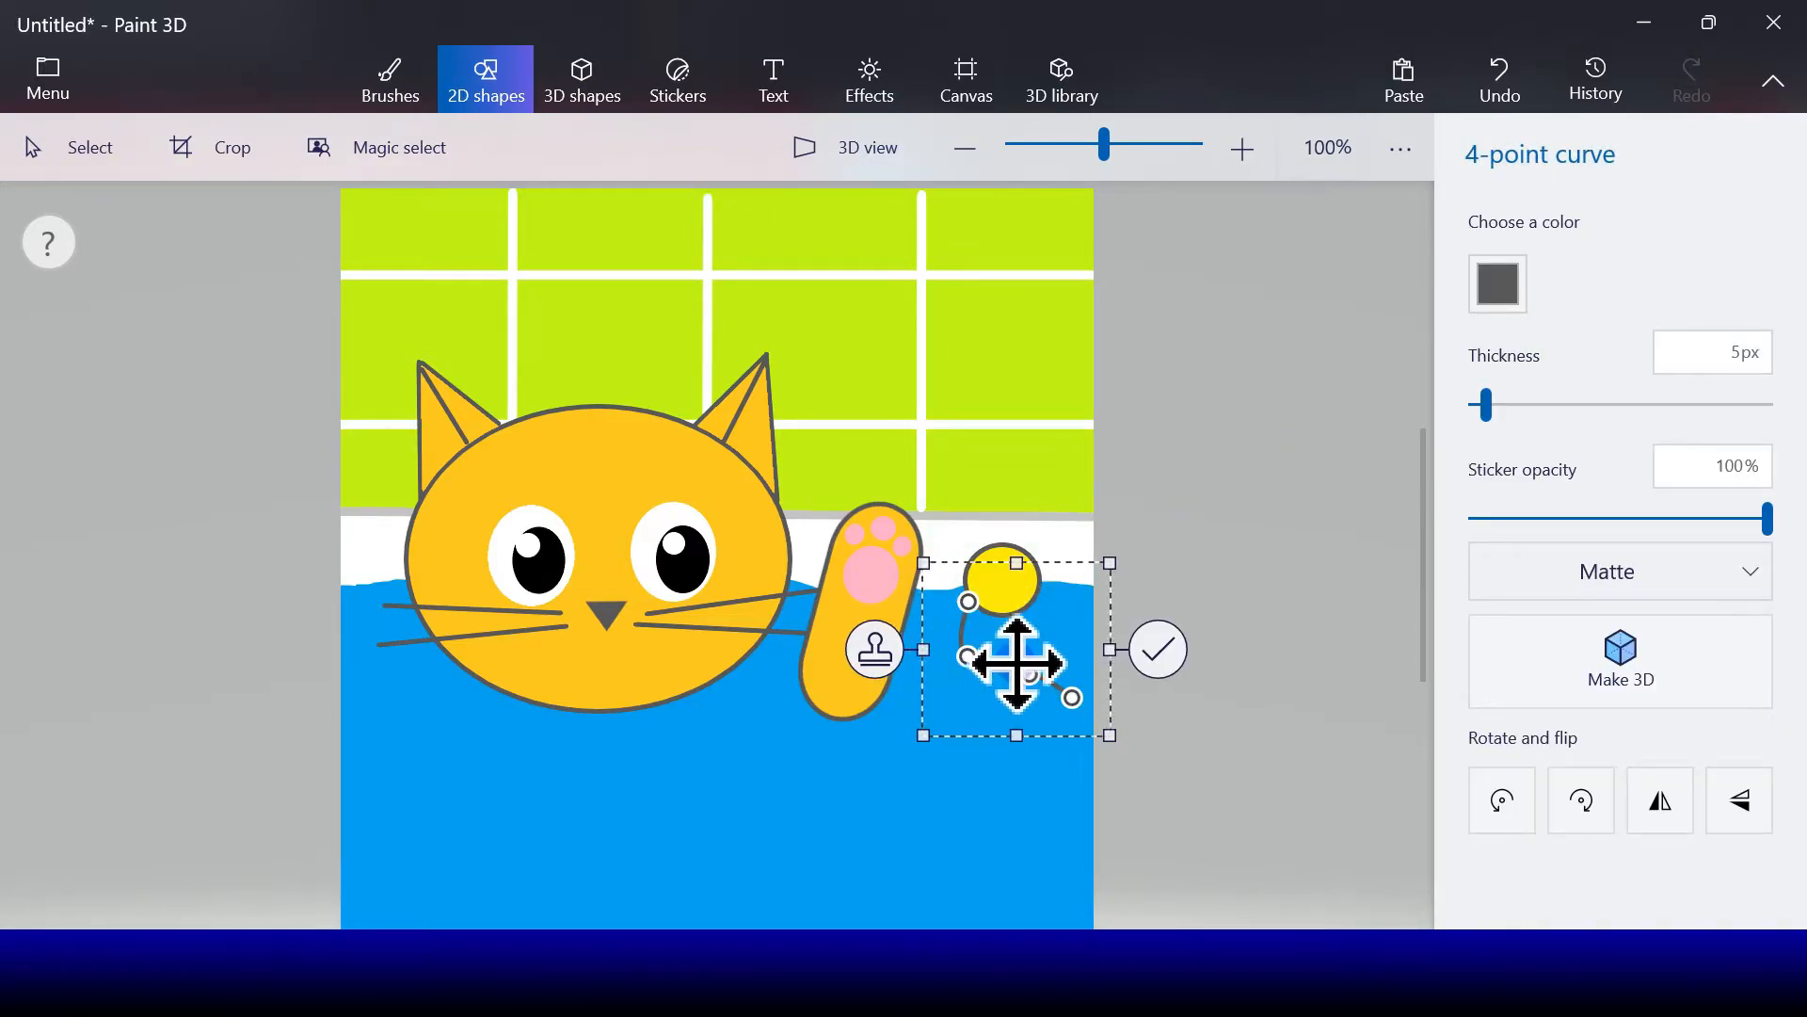
left_click_drag(1051, 697, 1036, 657)
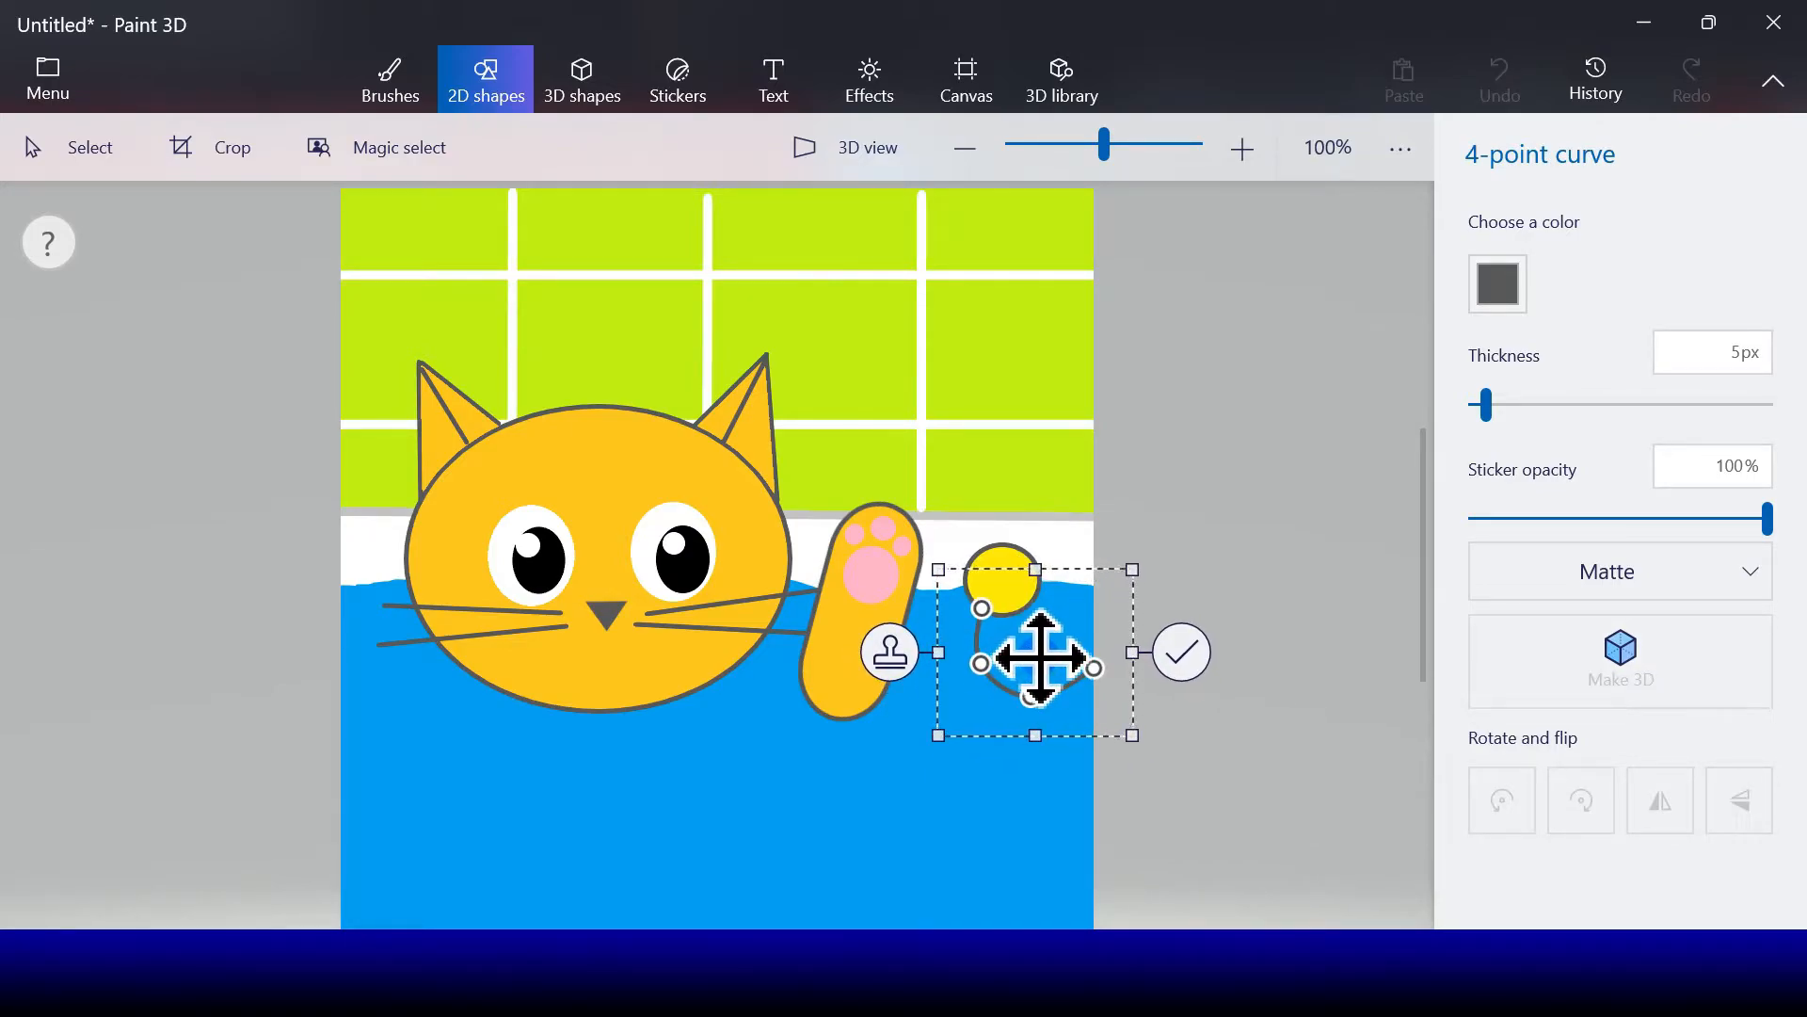
left_click(1184, 667)
left_click(1559, 268)
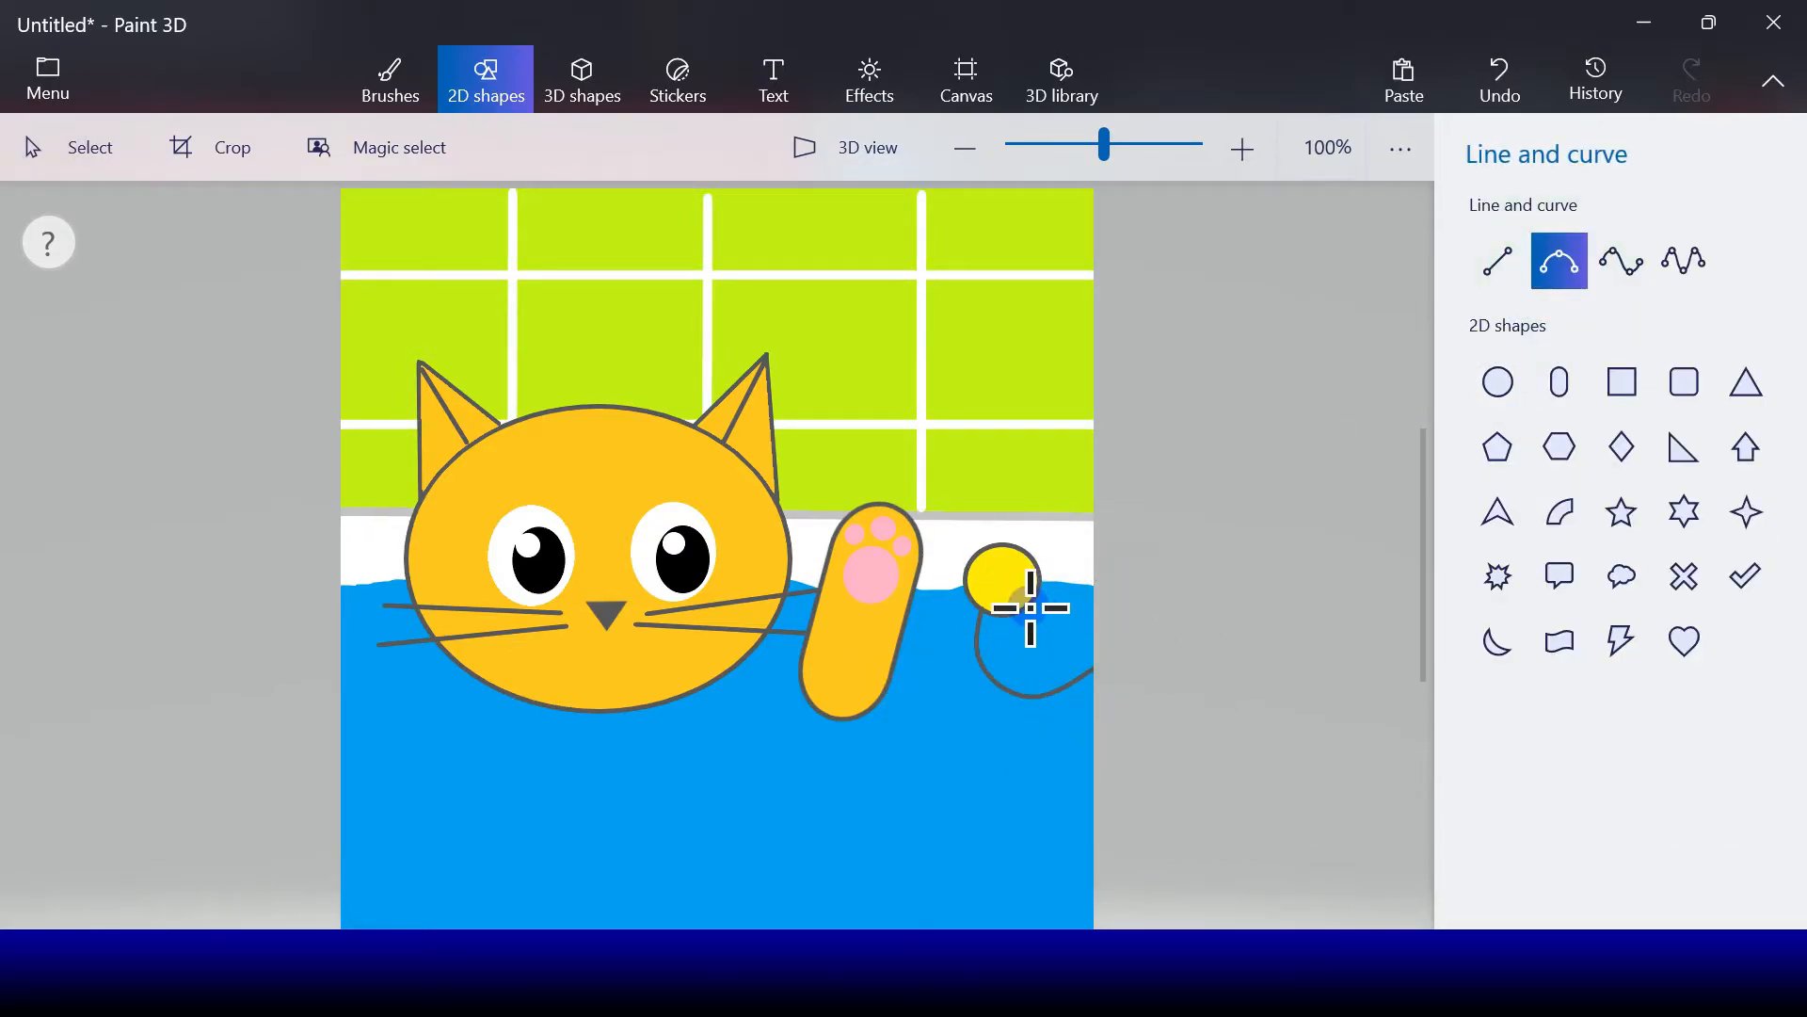
left_click_drag(1100, 662, 1028, 604)
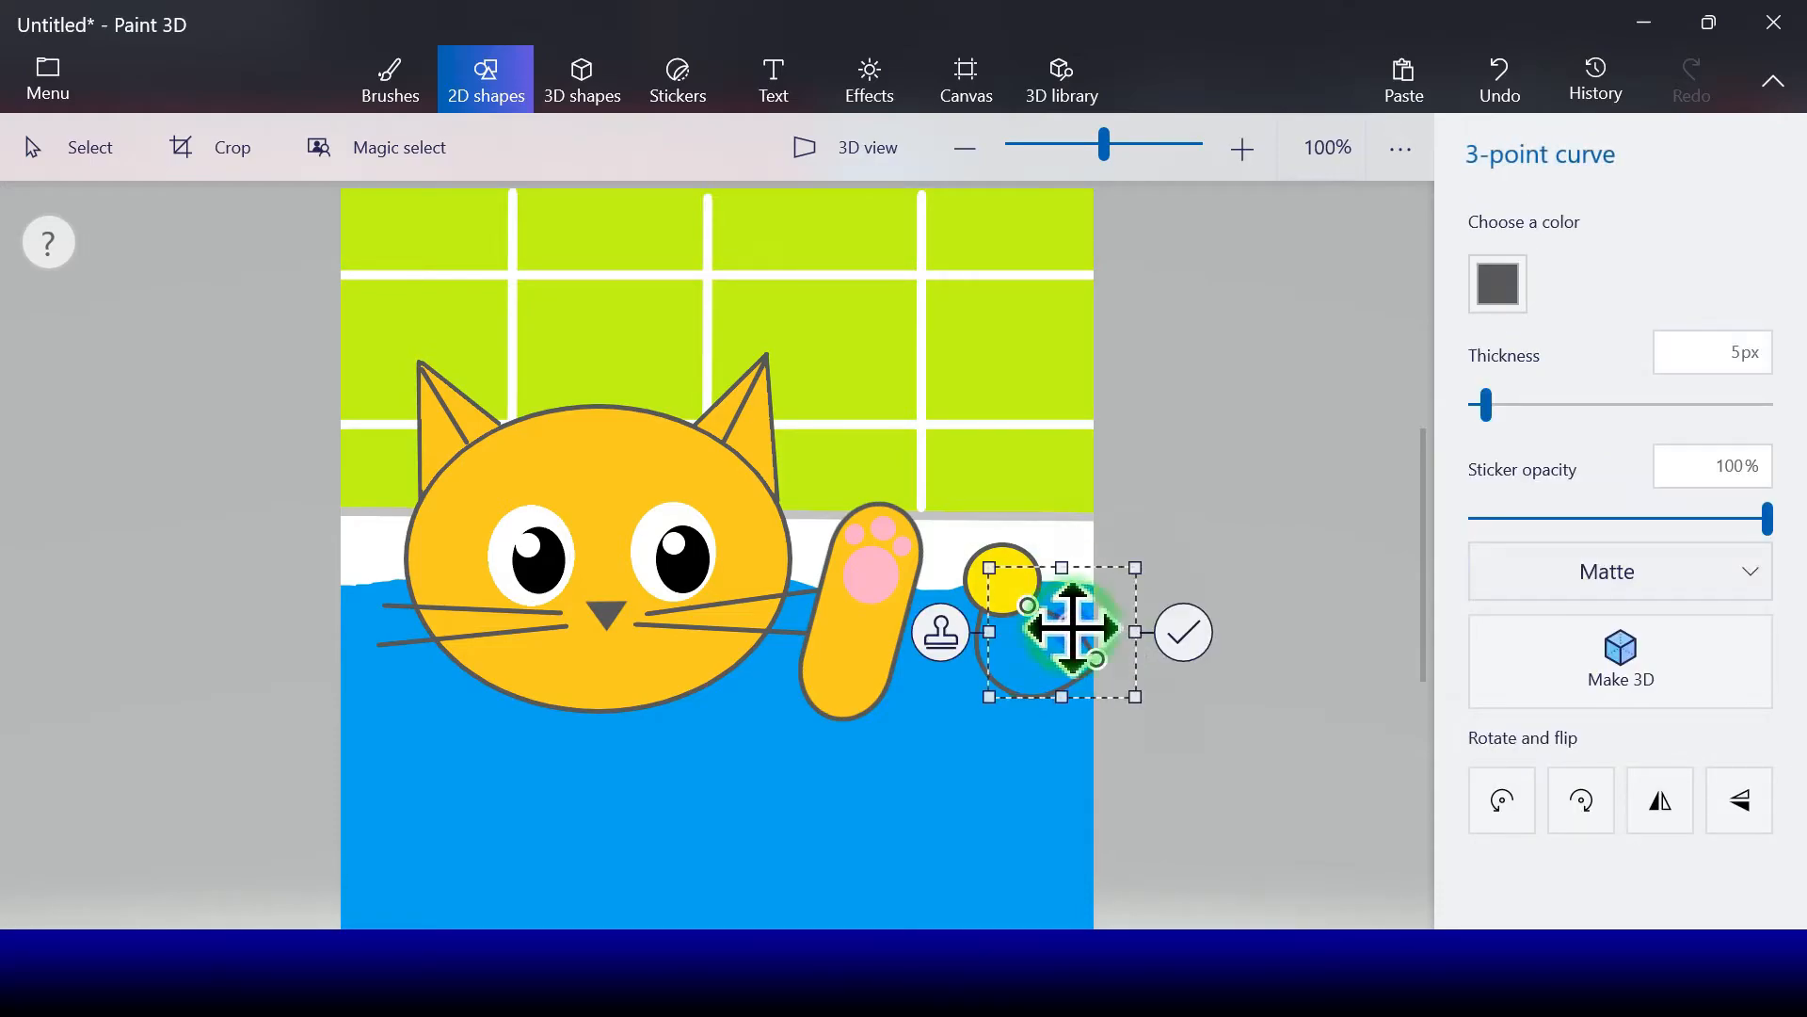
left_click(1185, 631)
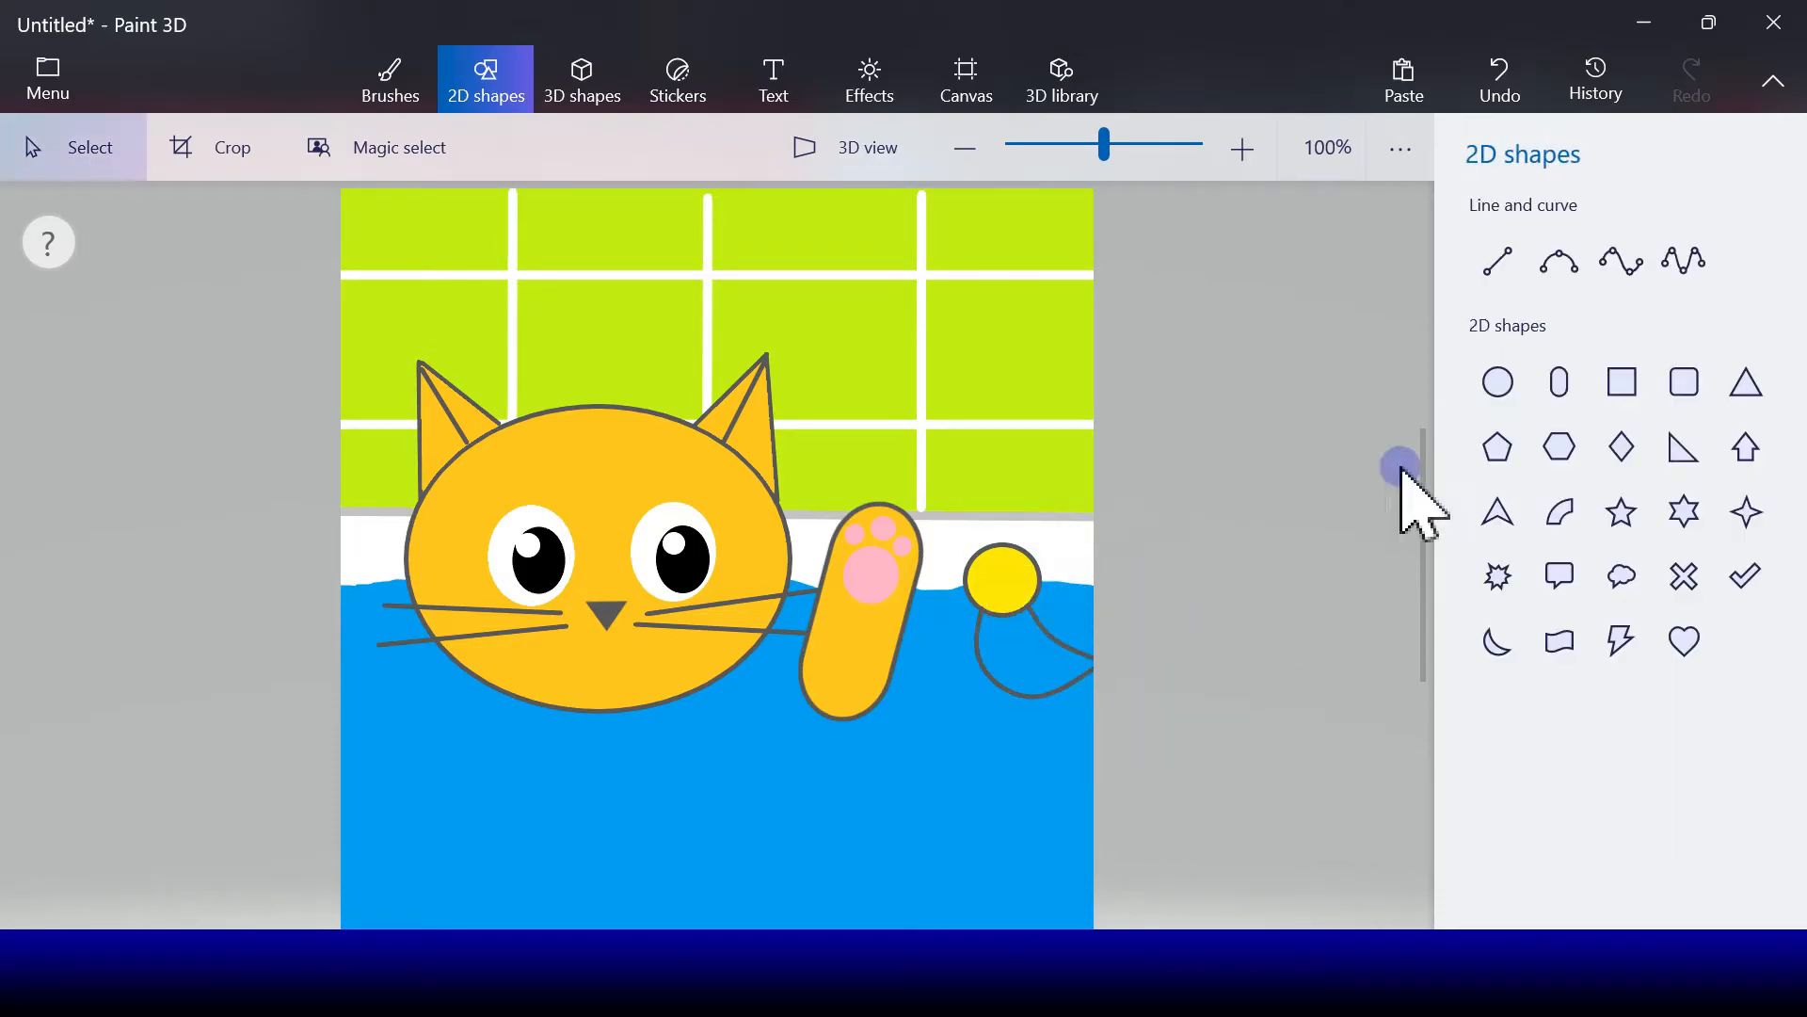
Step: Draw the duck's pointed beak with two dark grey 5px lines meeting up and left of its head
left_click(1497, 261)
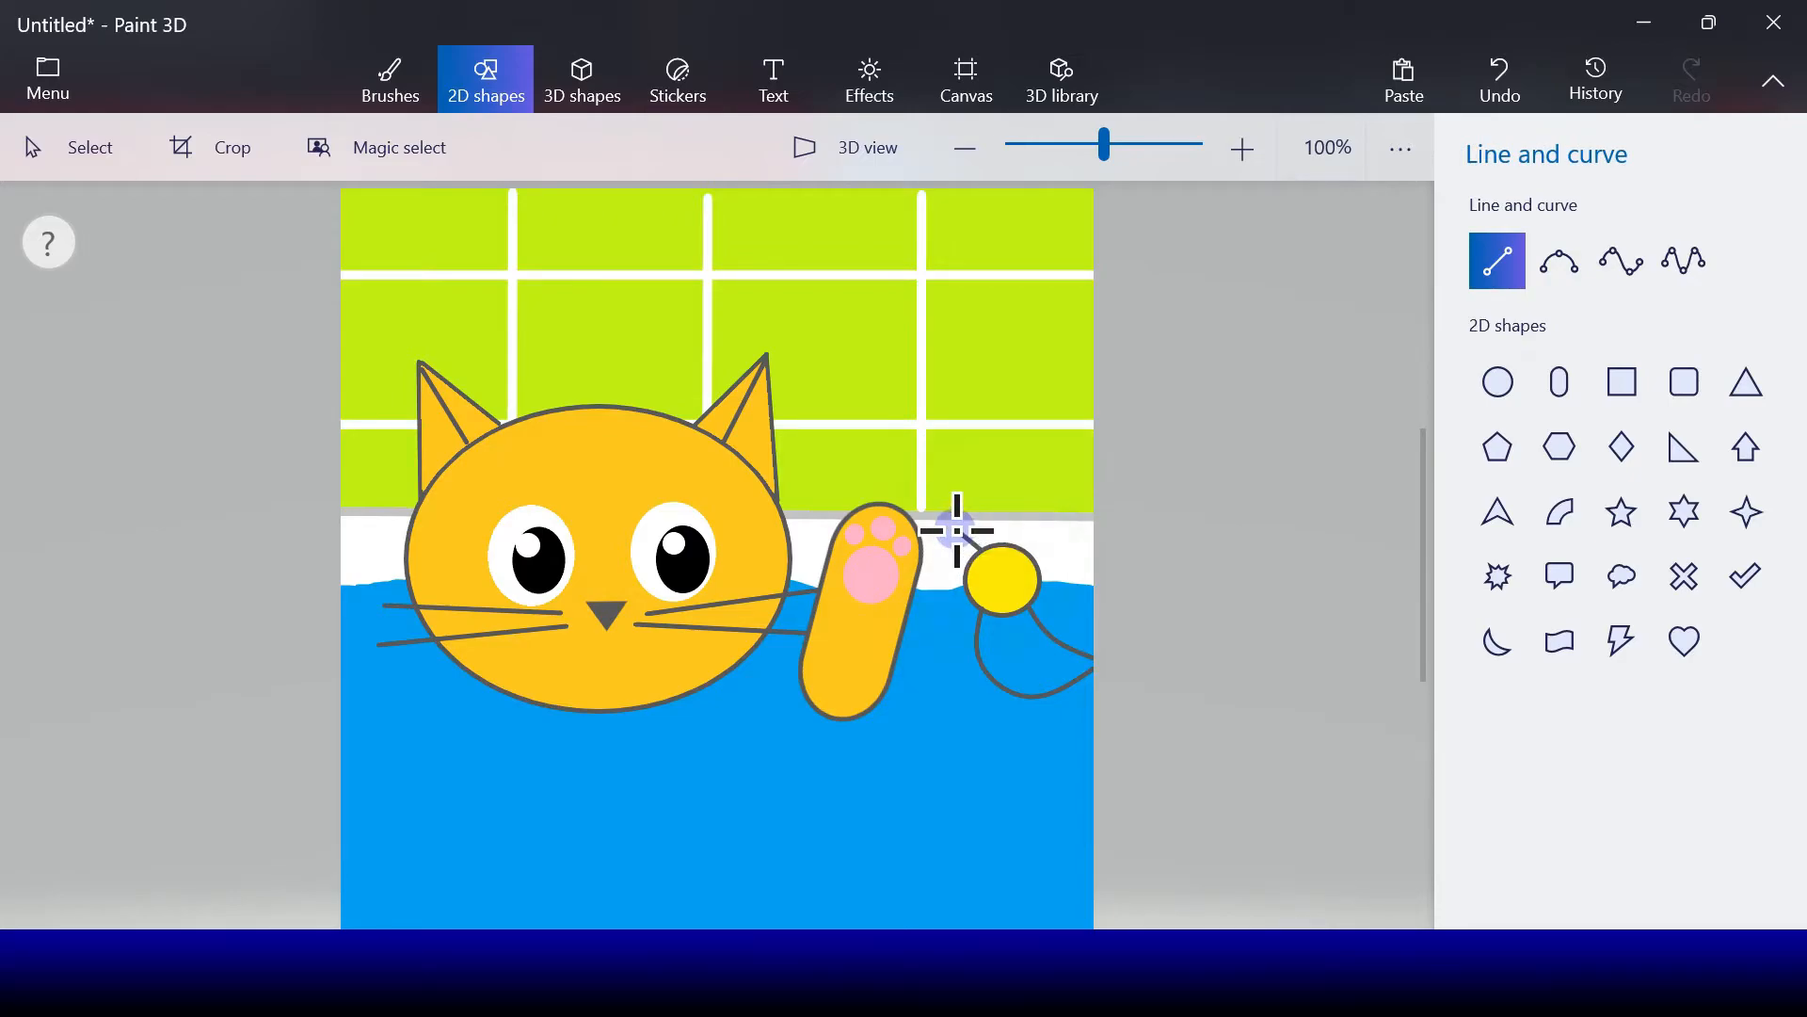
left_click_drag(957, 530, 984, 549)
left_click(1242, 452)
left_click(1498, 261)
left_click_drag(966, 577, 986, 563)
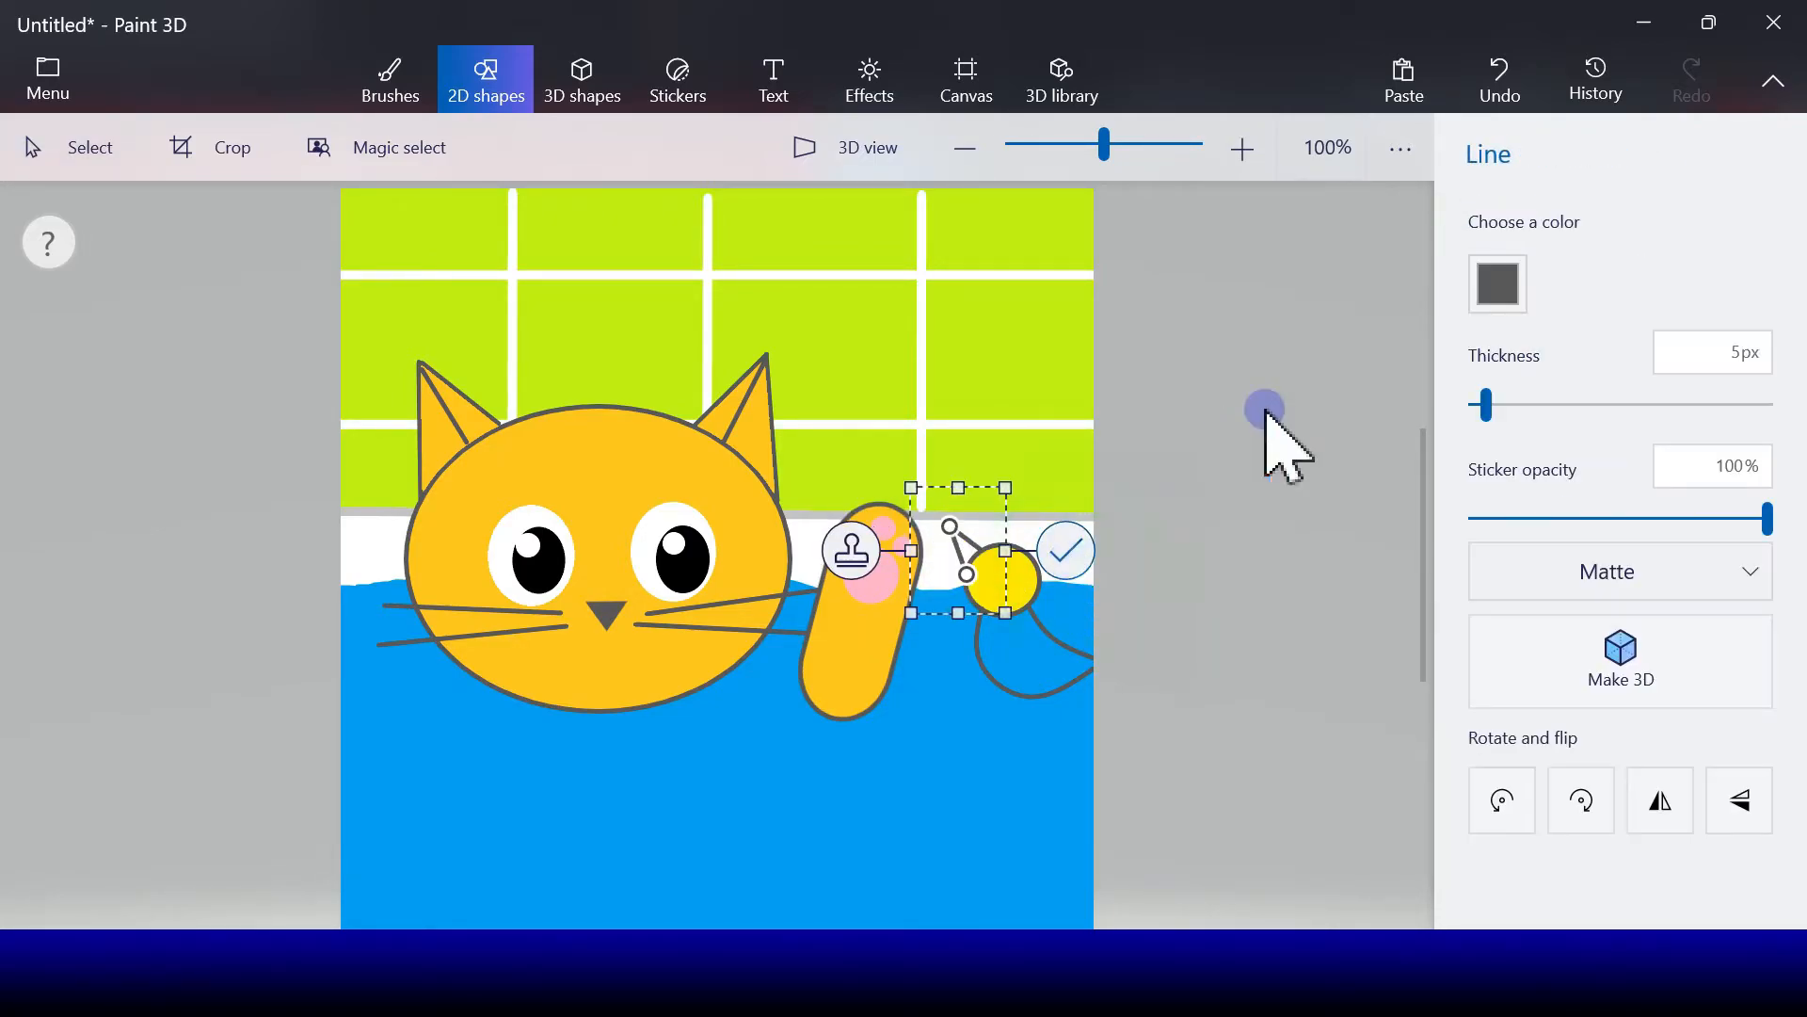
left_click(1283, 443)
Step: Draw a small dark grey 3-point curve inside the duck's head as its closed eye
left_click(1559, 261)
mouse_move(1012, 591)
left_mouse_down()
mouse_move(981, 569)
mouse_move(1001, 574)
left_mouse_up()
left_click(1107, 576)
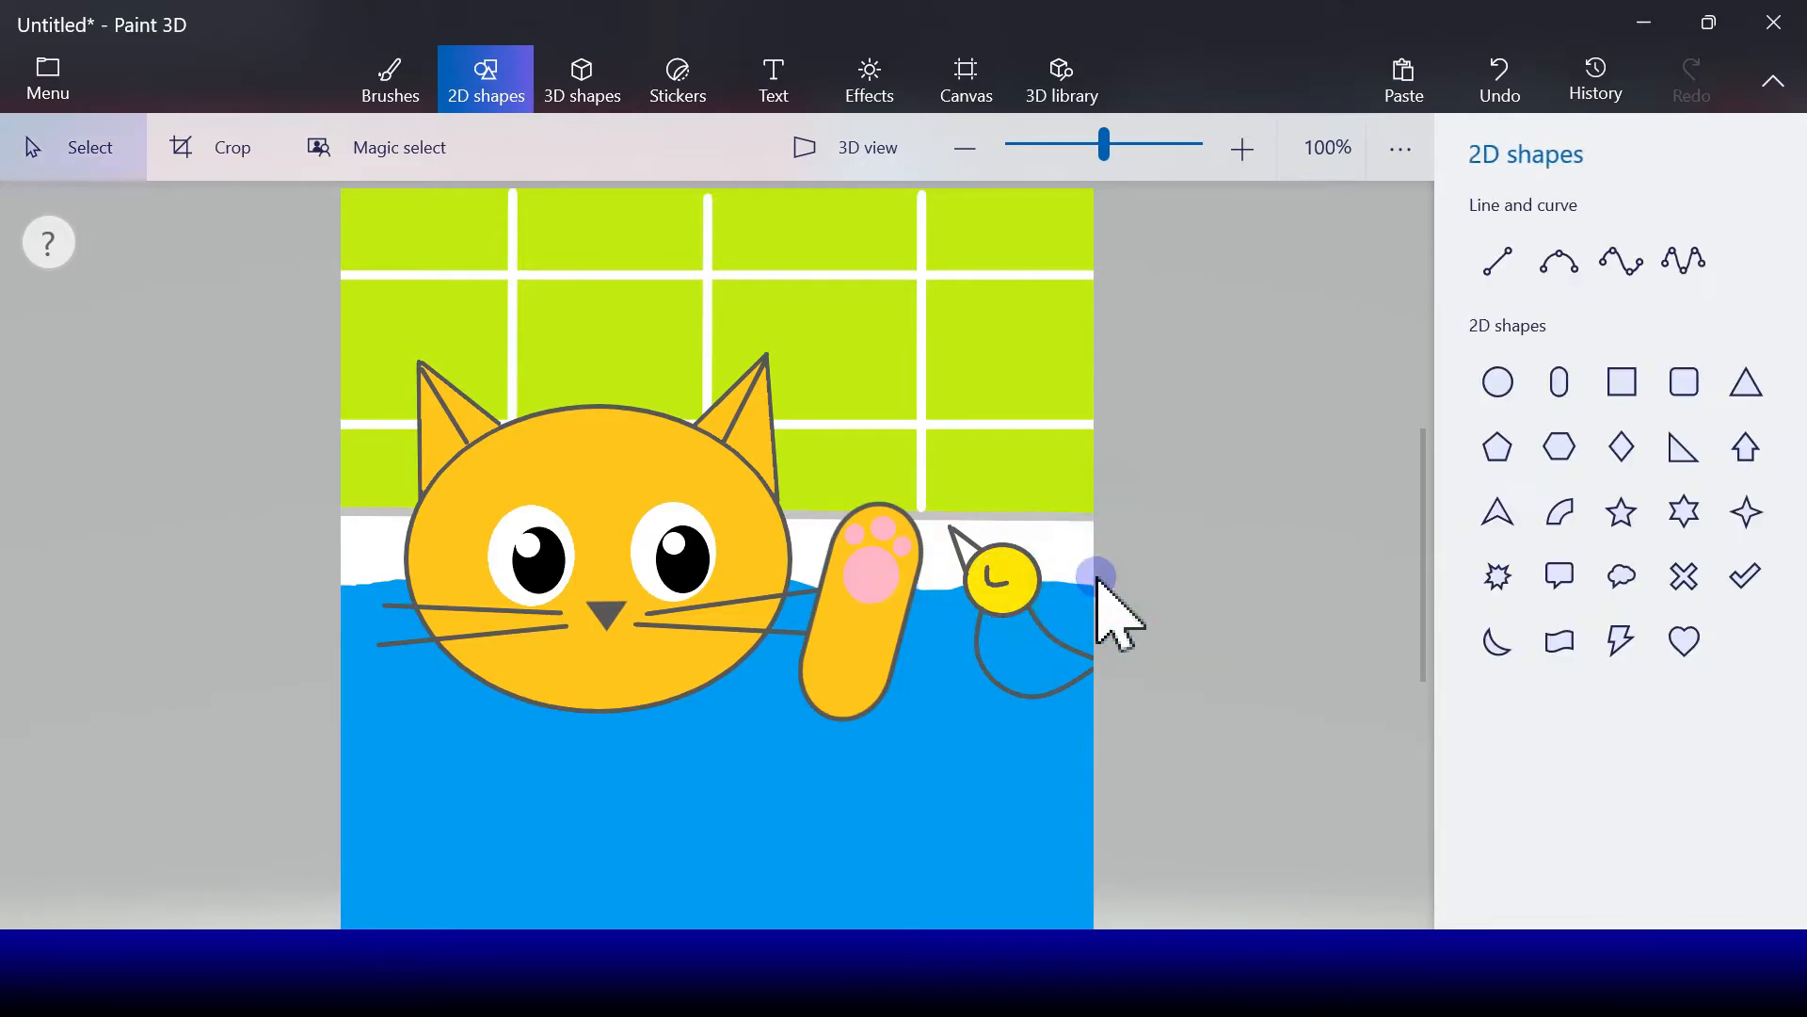
Step: Fill the duck's beak with red and its body with yellow
left_click(386, 94)
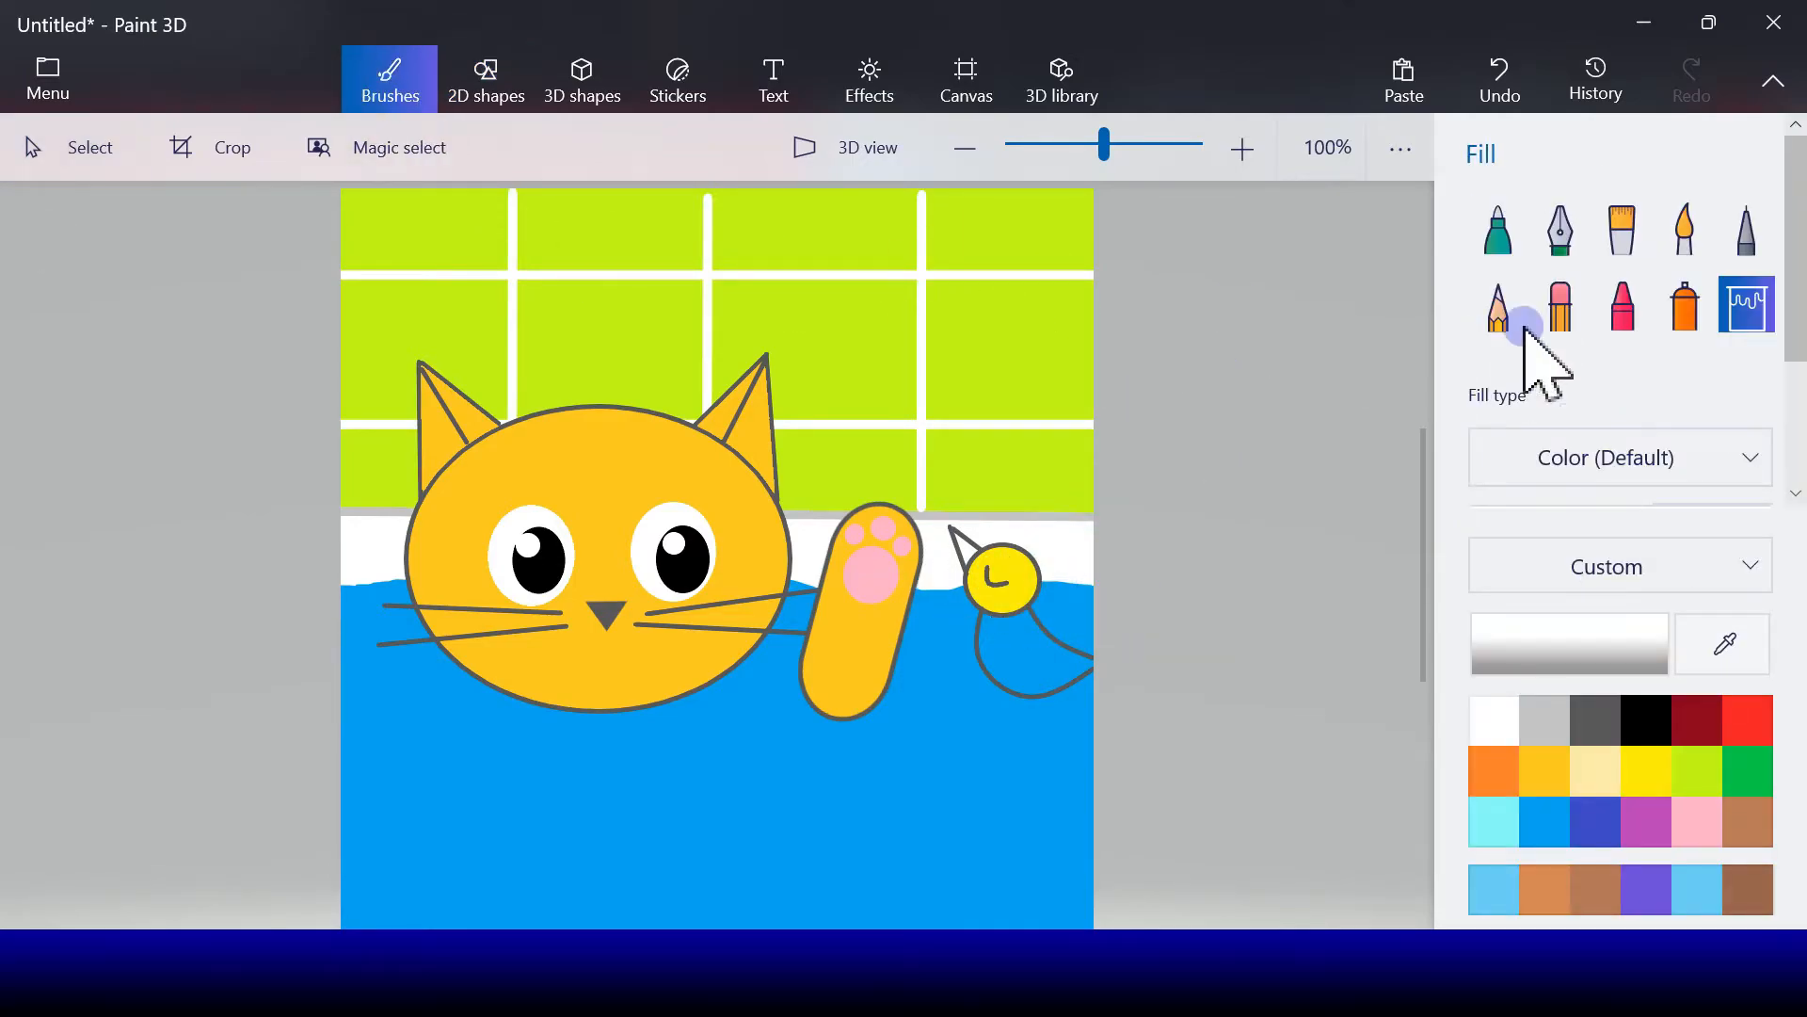
left_click(1502, 240)
left_click(1742, 303)
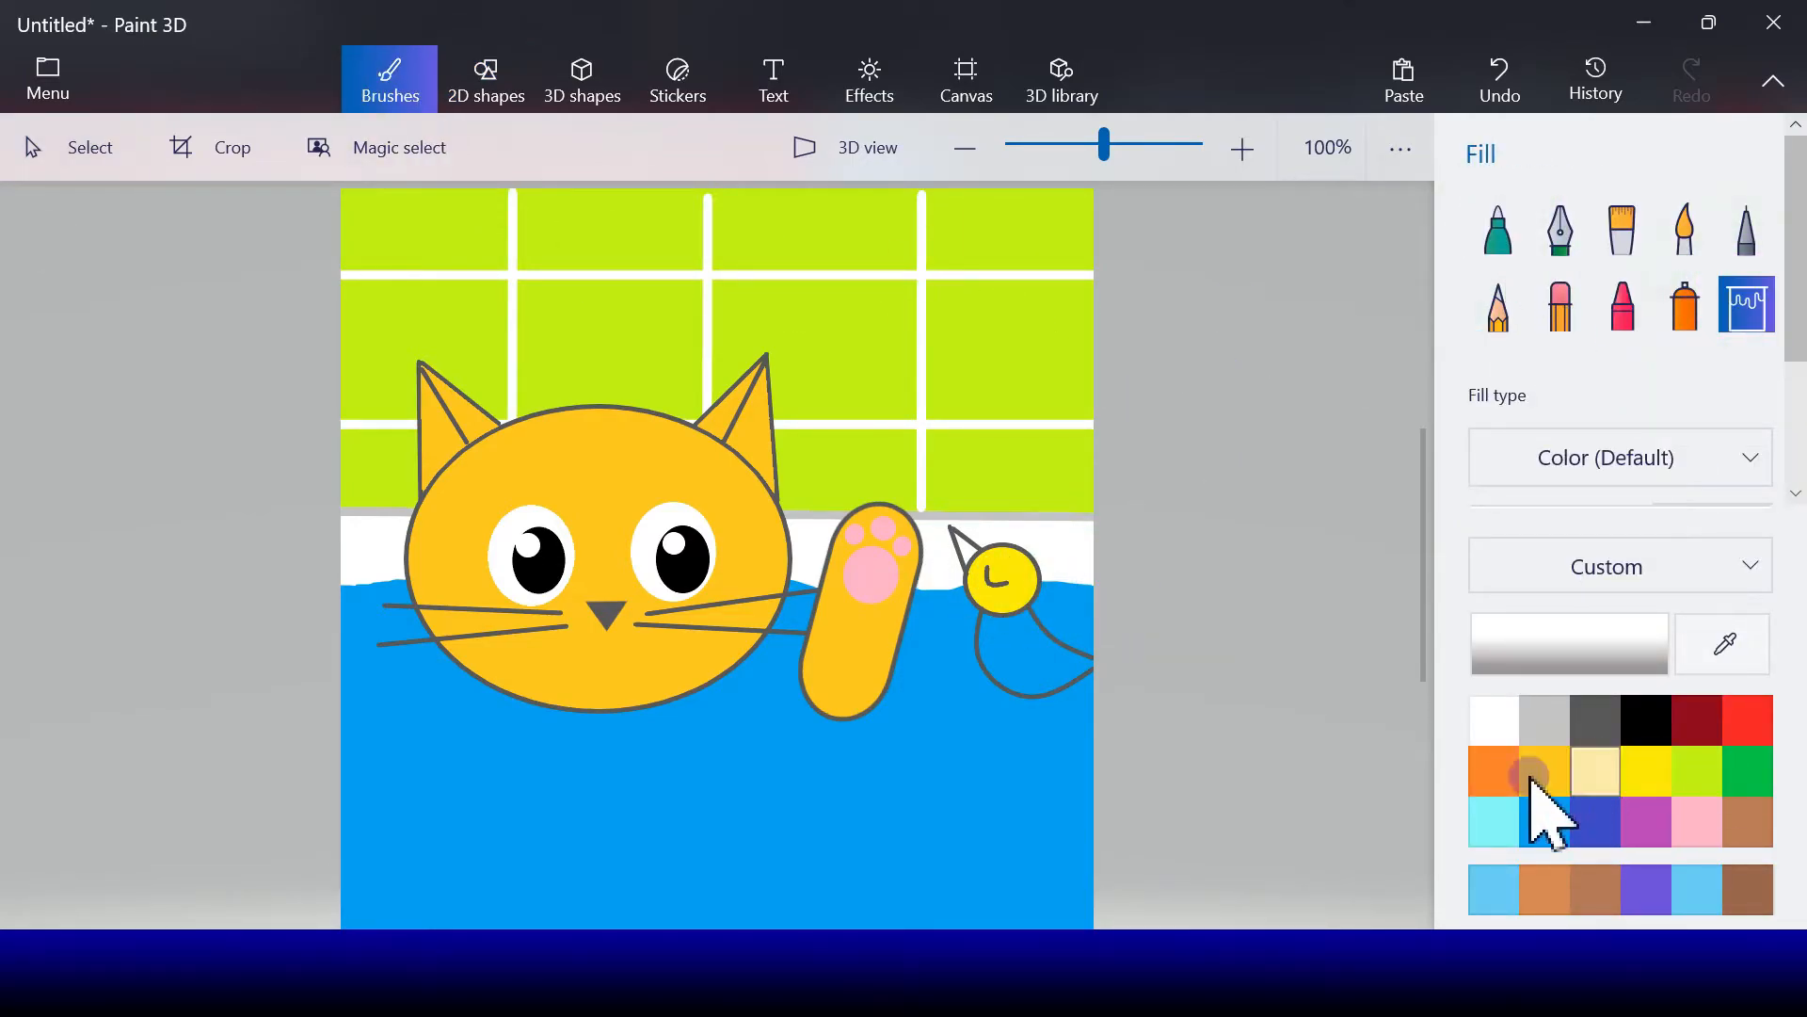
left_click(1748, 723)
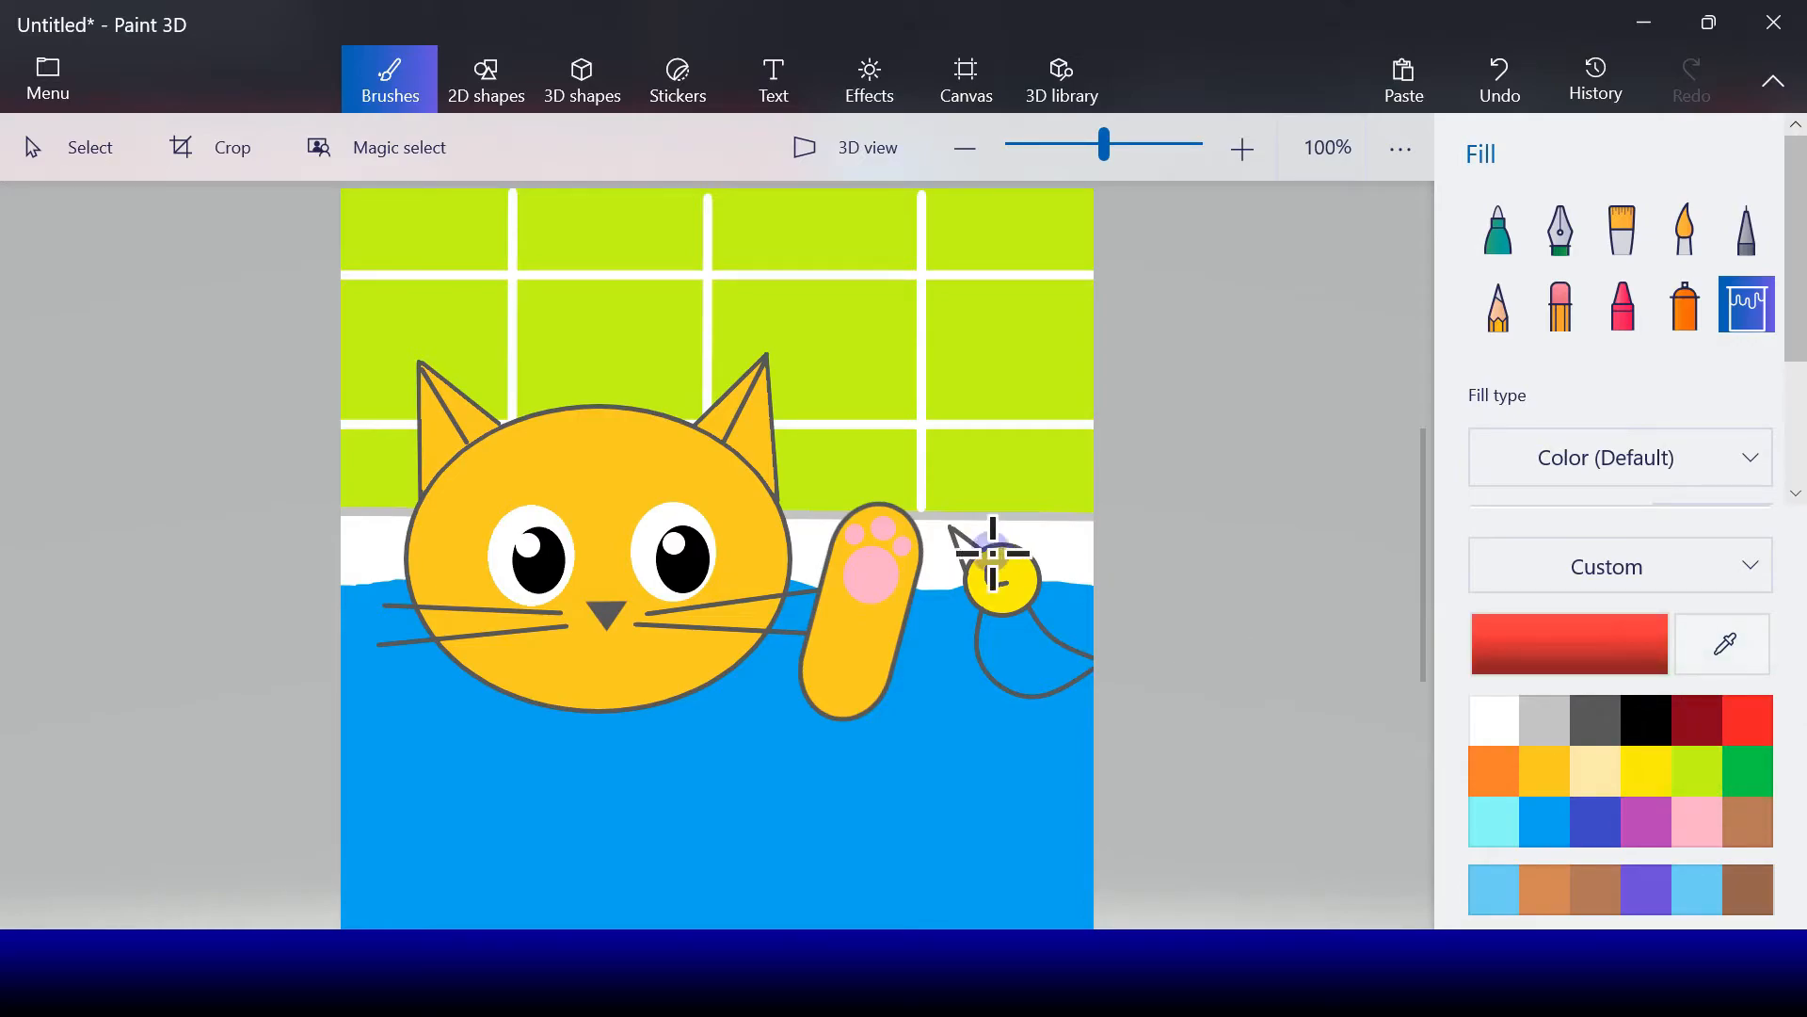
left_click(1647, 770)
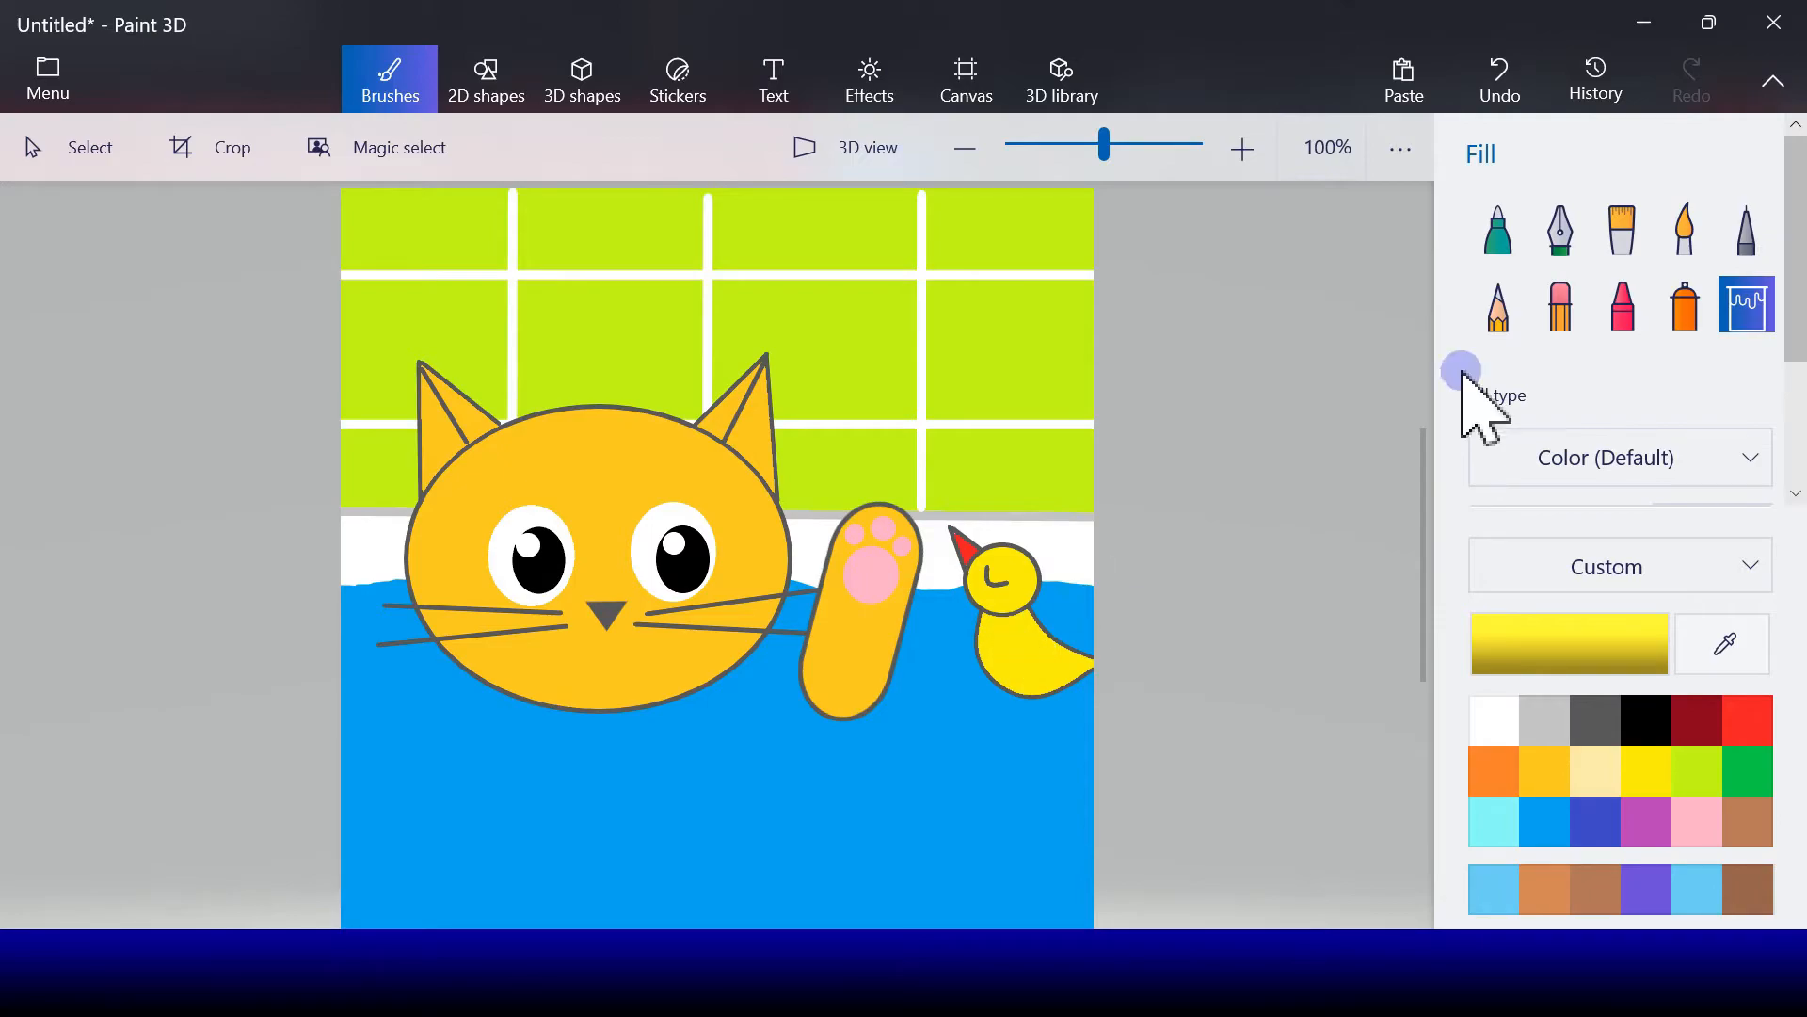
Step: Draw a wavy aqua 5px Marker waterline across the cat's chin, the paw and the duck to the canvas edge
left_click(1501, 234)
left_click(1497, 828)
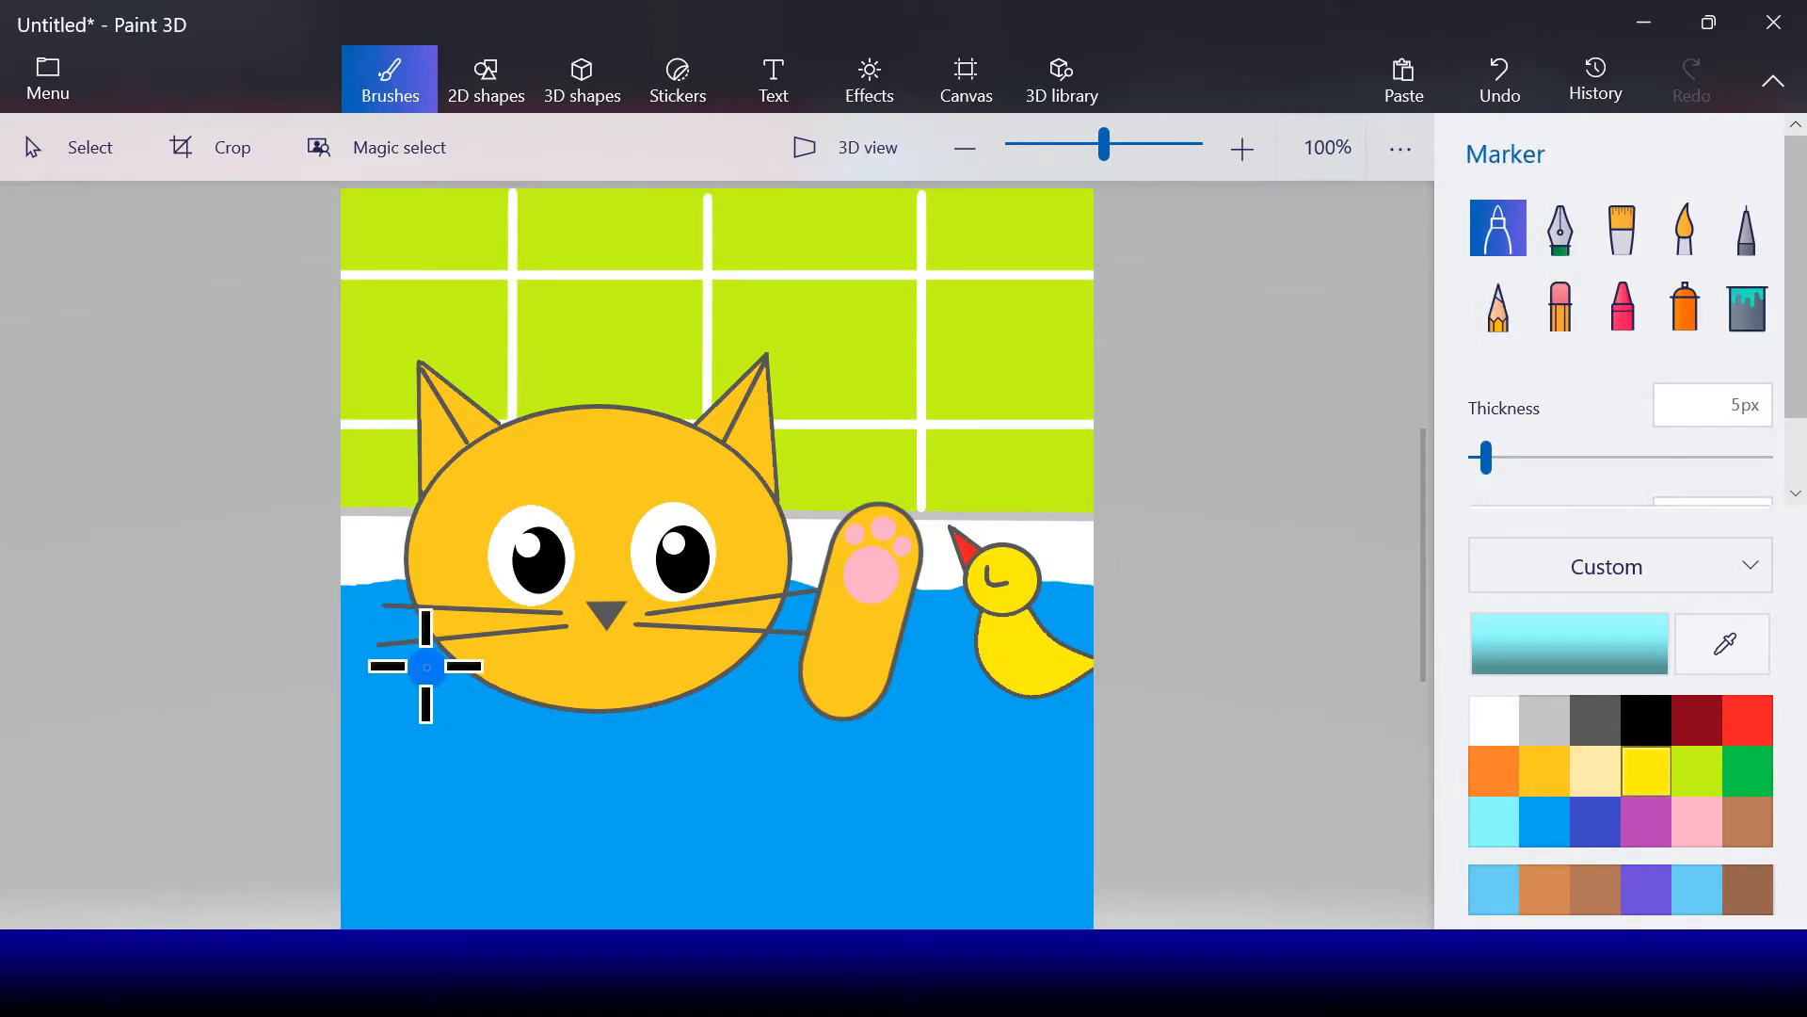
left_click(1591, 720)
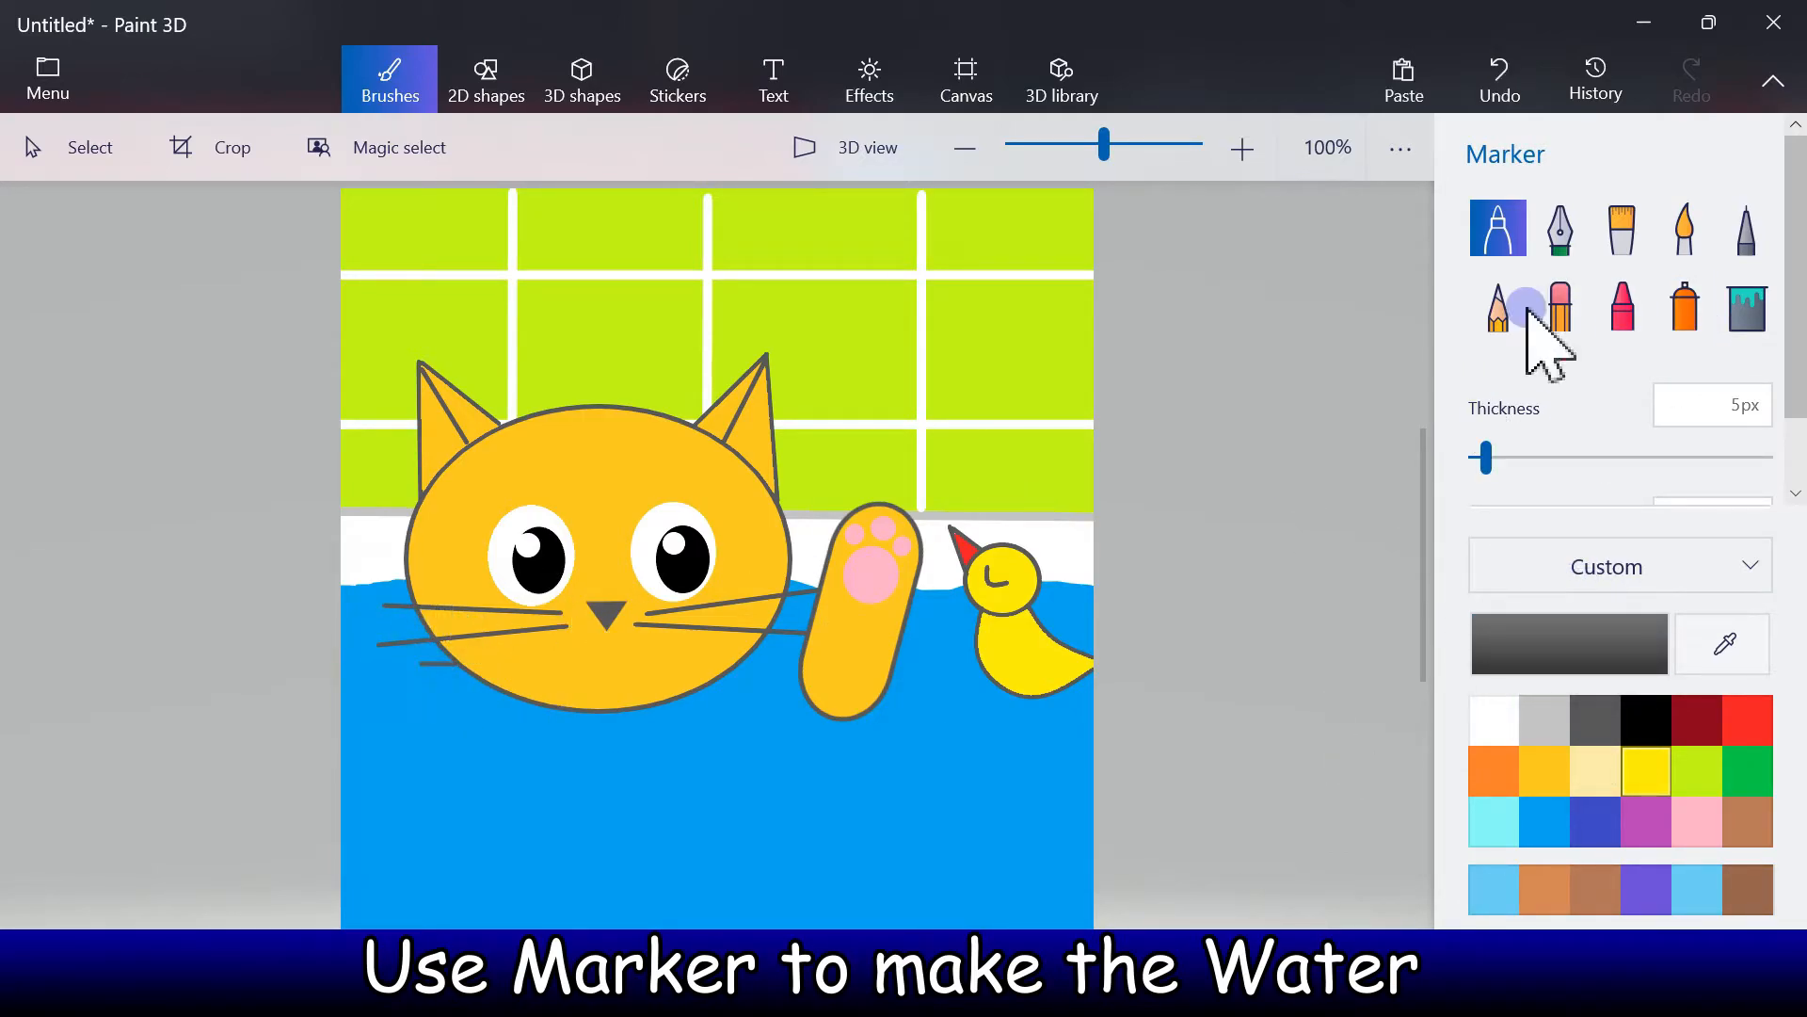
left_click(1508, 818)
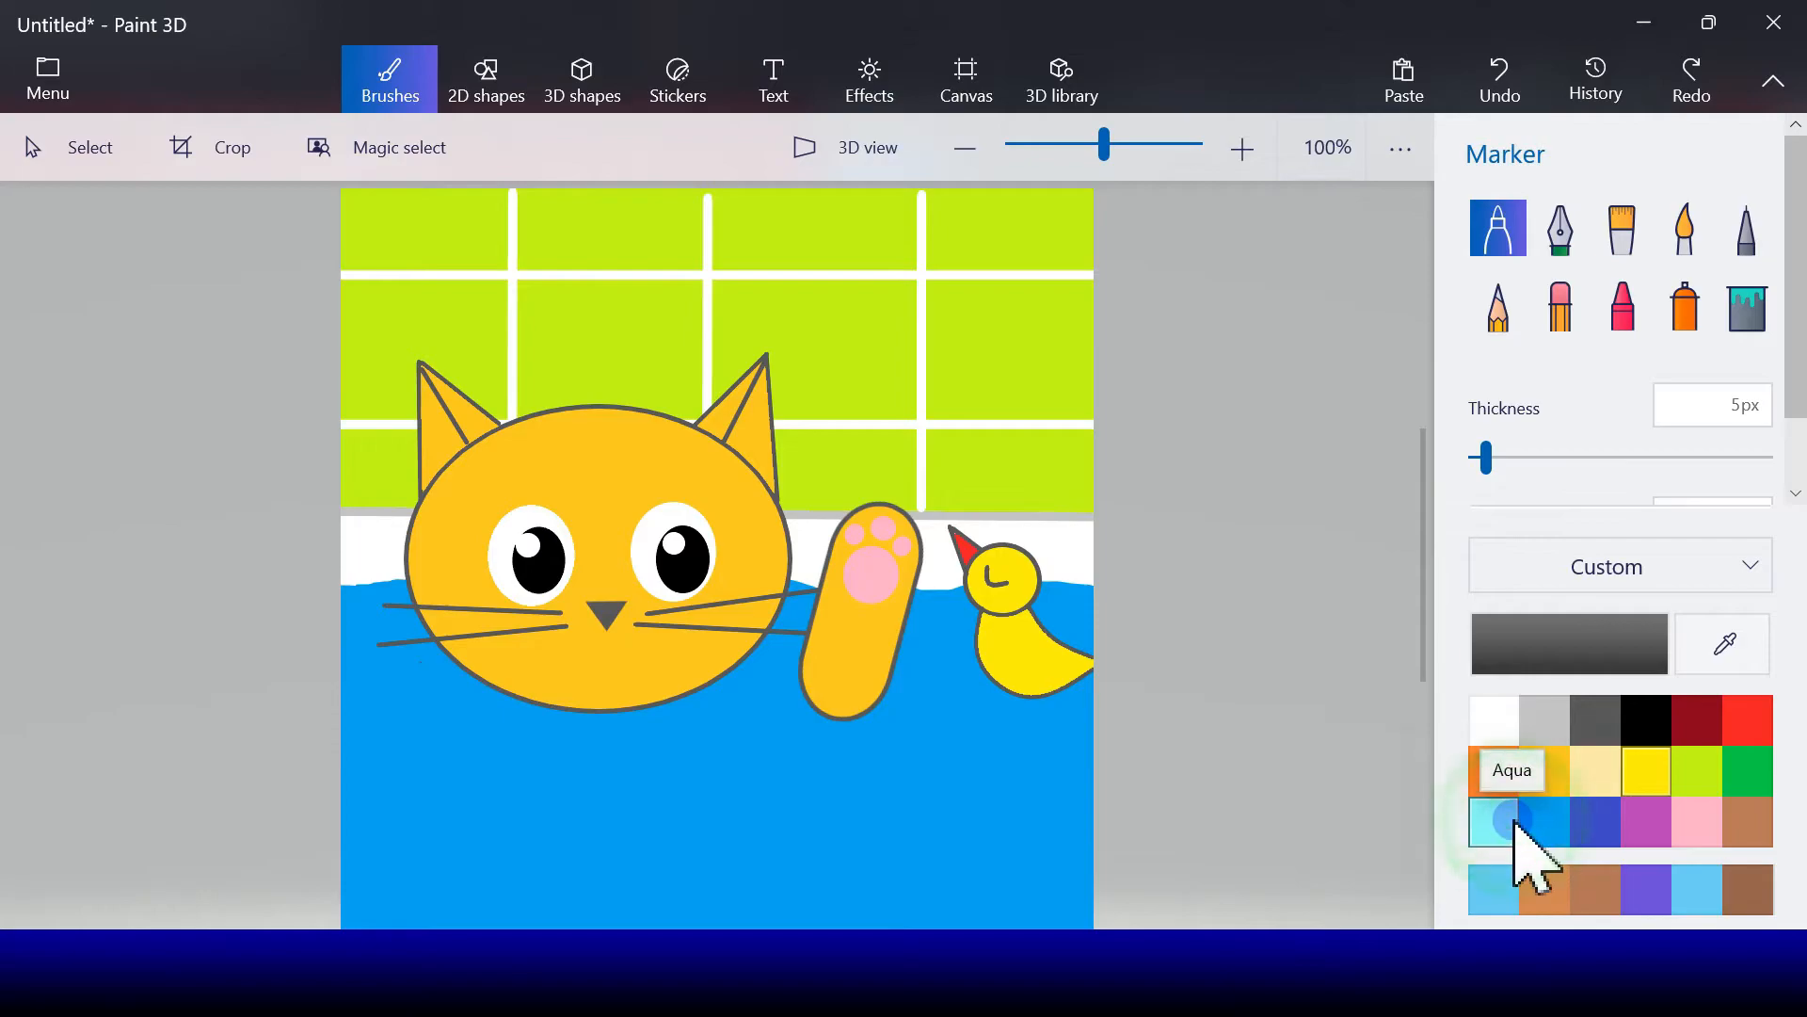
left_click(1515, 822)
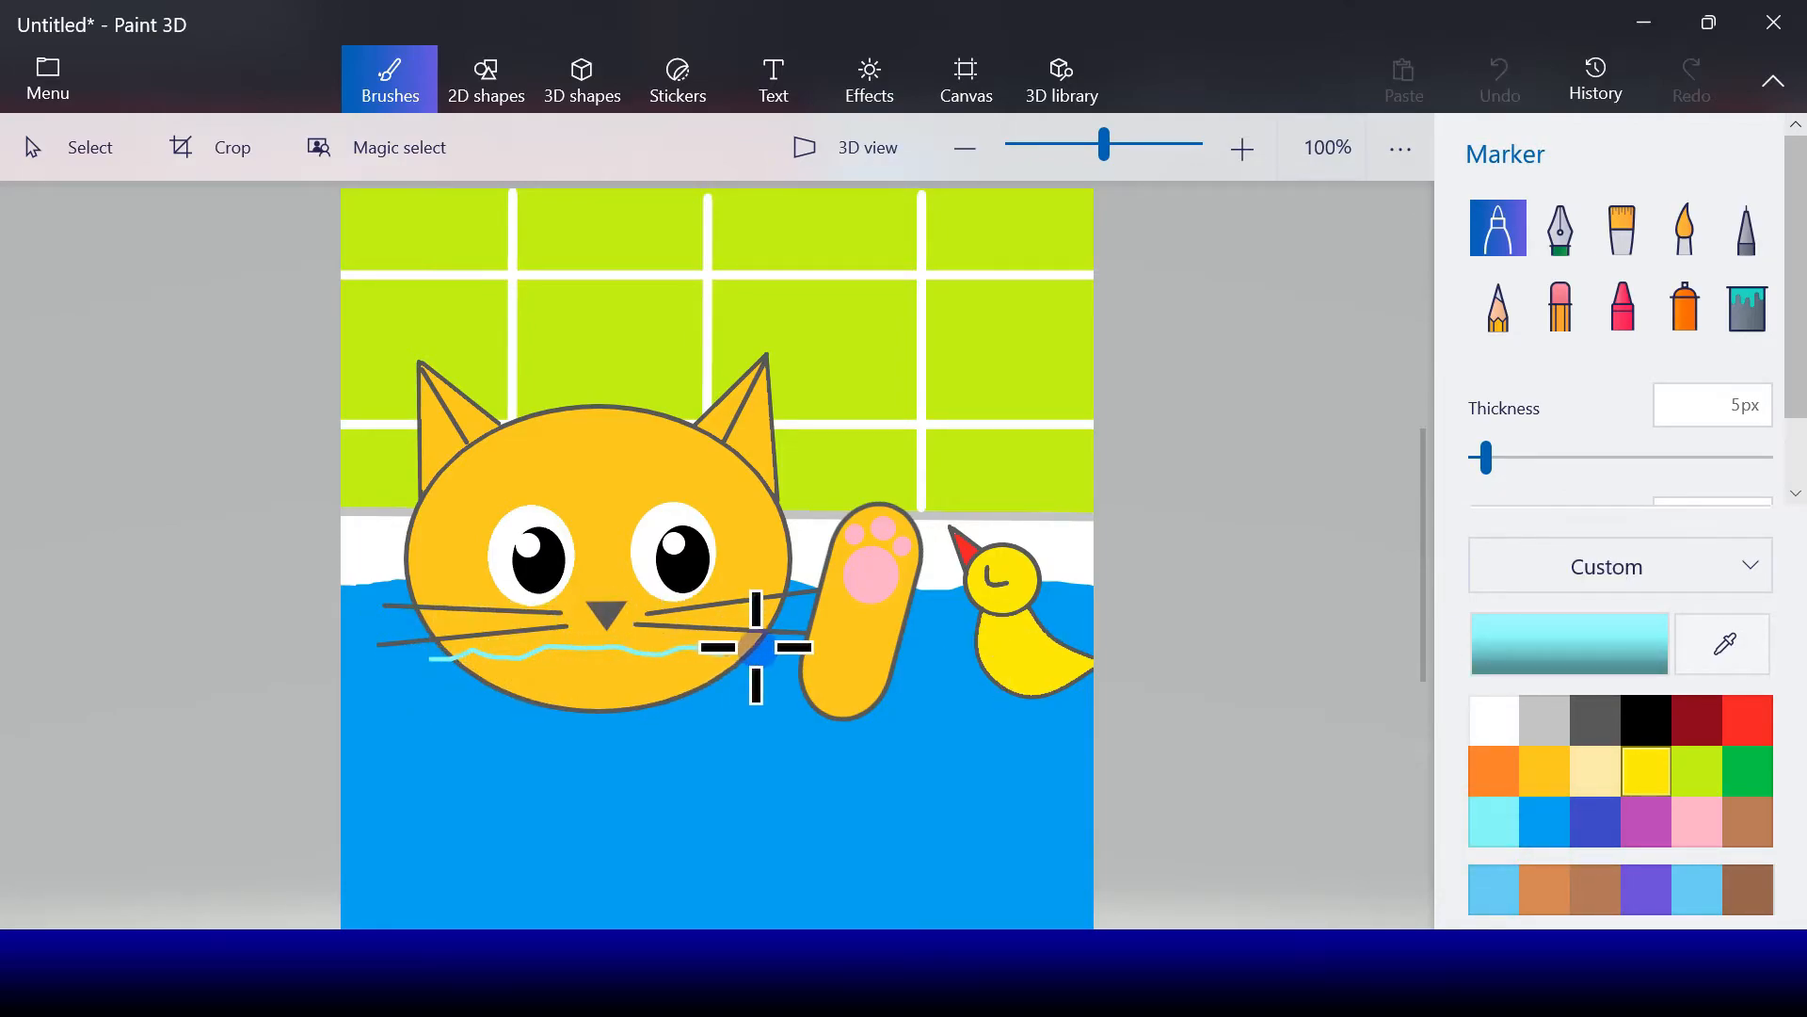
left_click_drag(880, 651, 1129, 686)
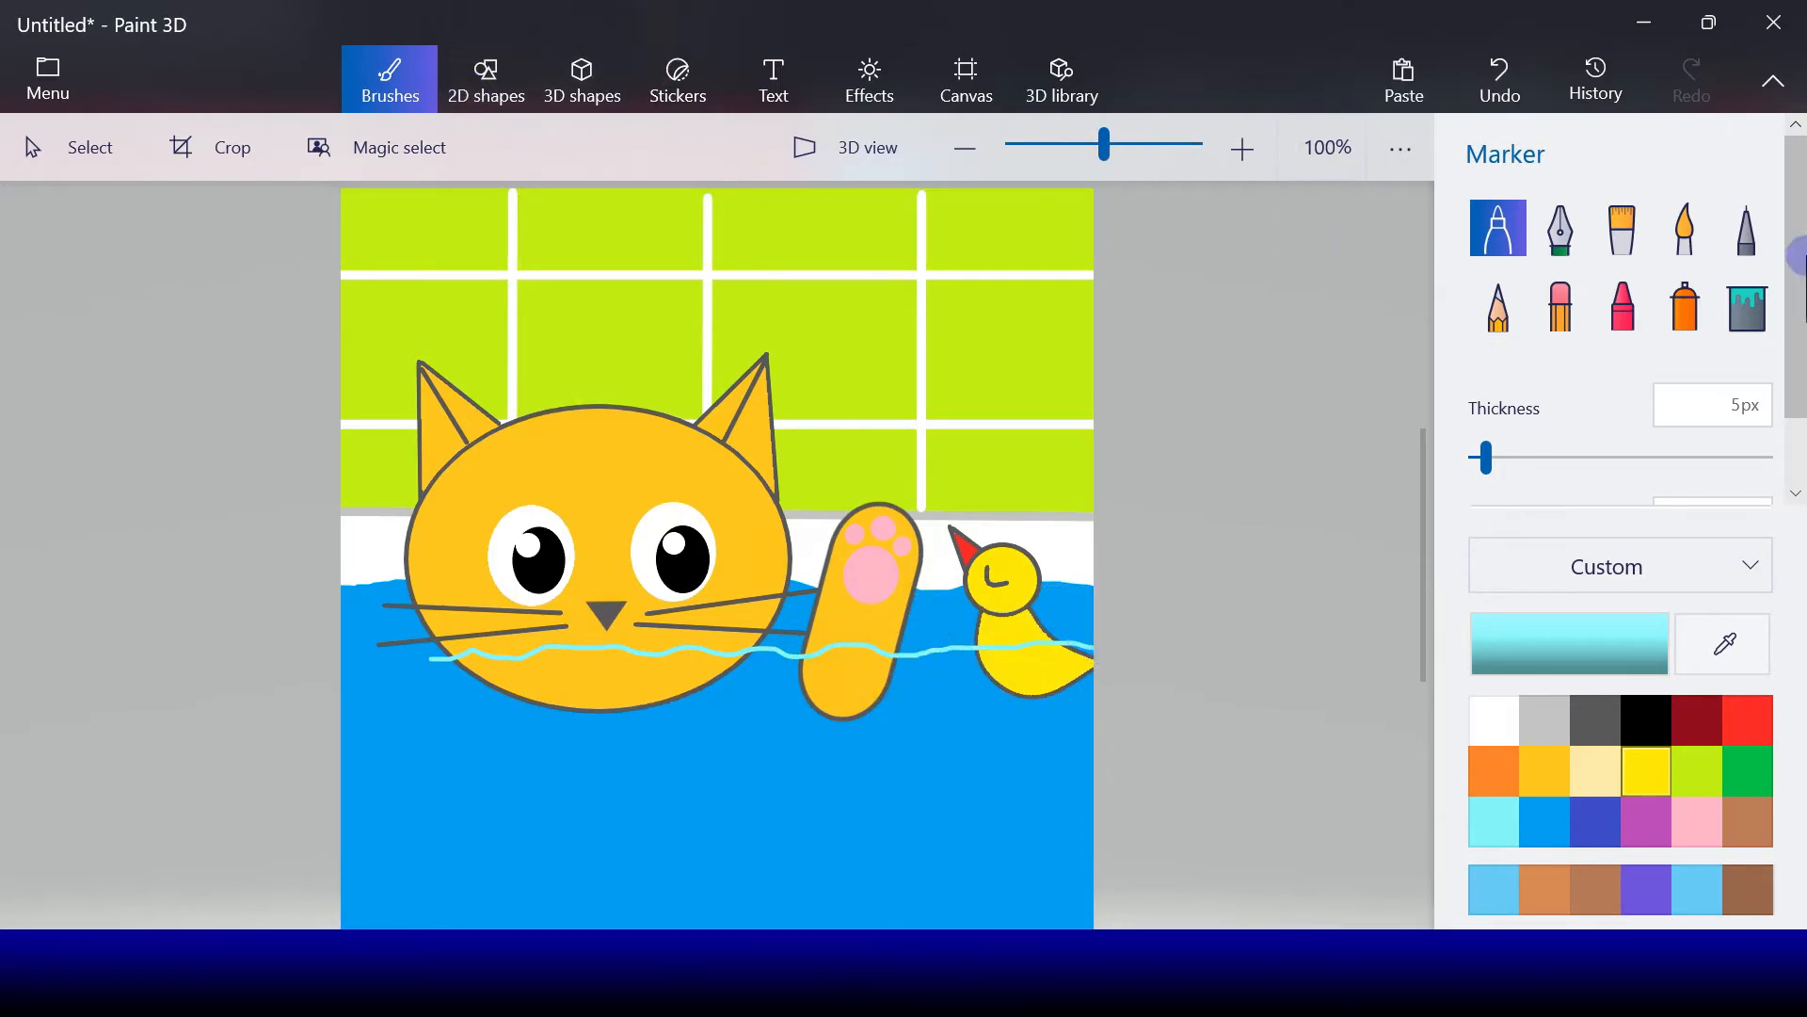
Step: Fill the parts of the cat's head, paw and duck below the waterline with the blue of the water
left_click(1748, 305)
left_click(1545, 821)
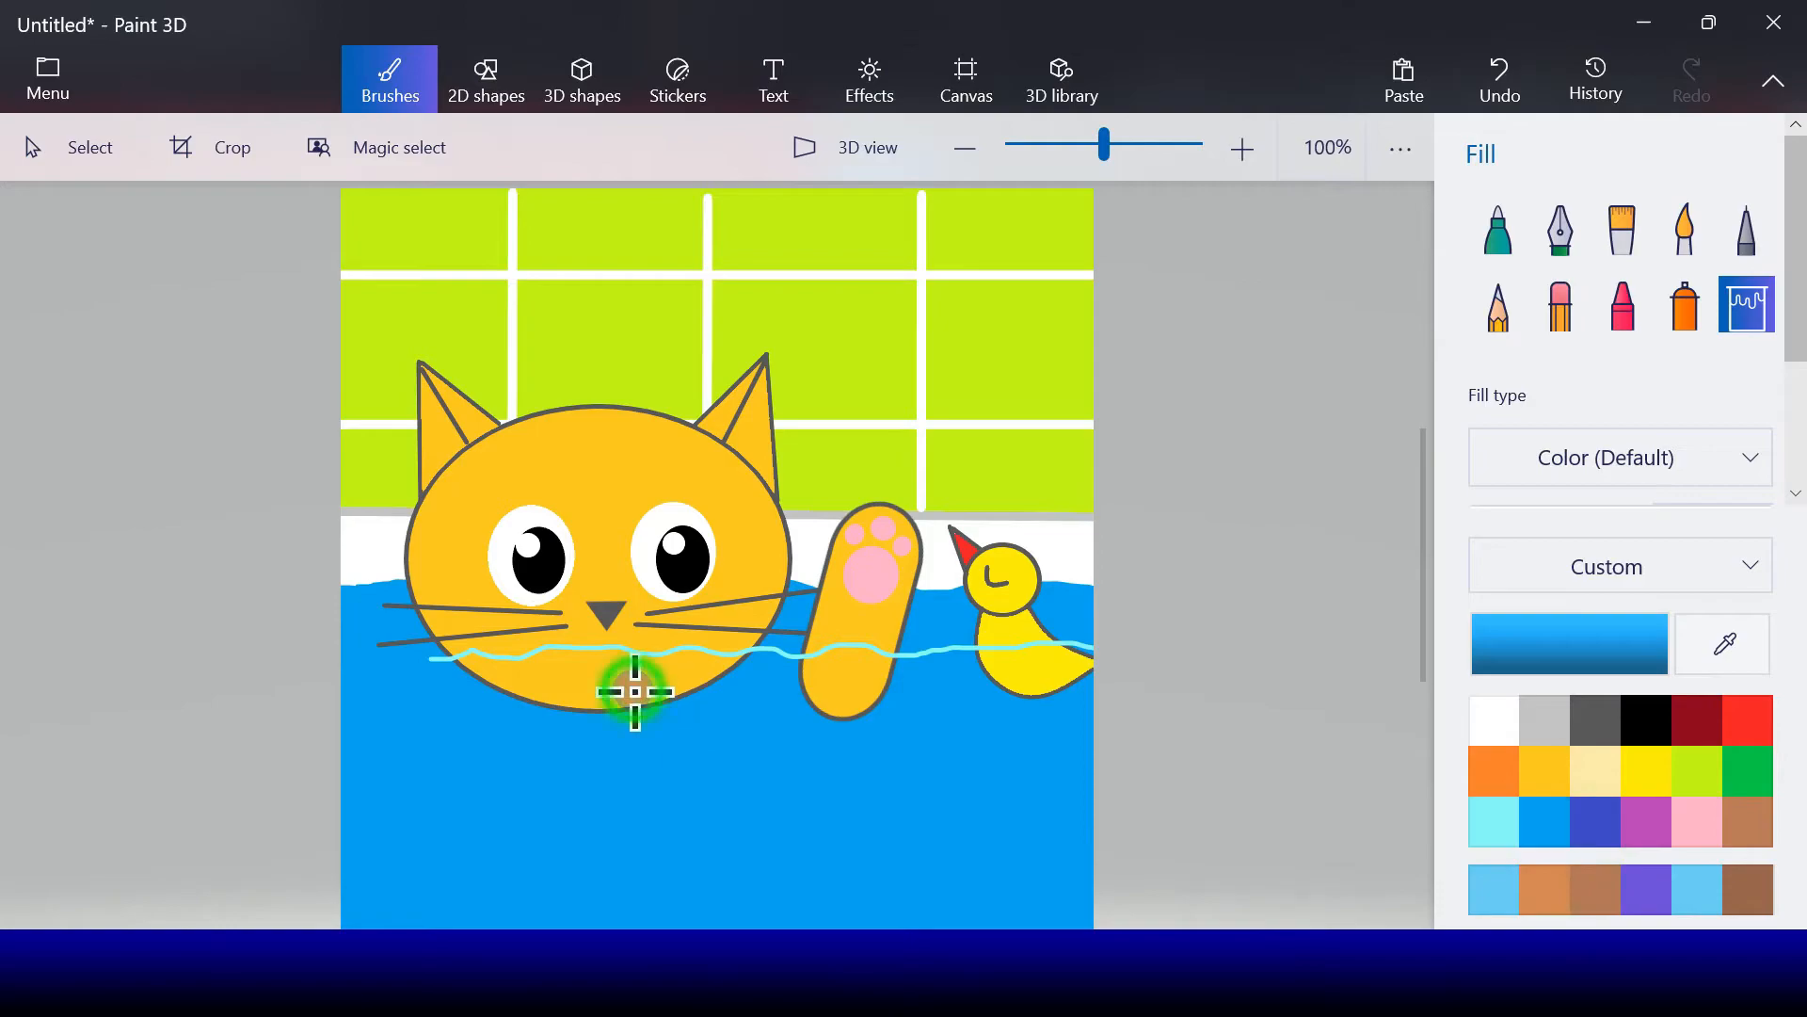
left_click(633, 698)
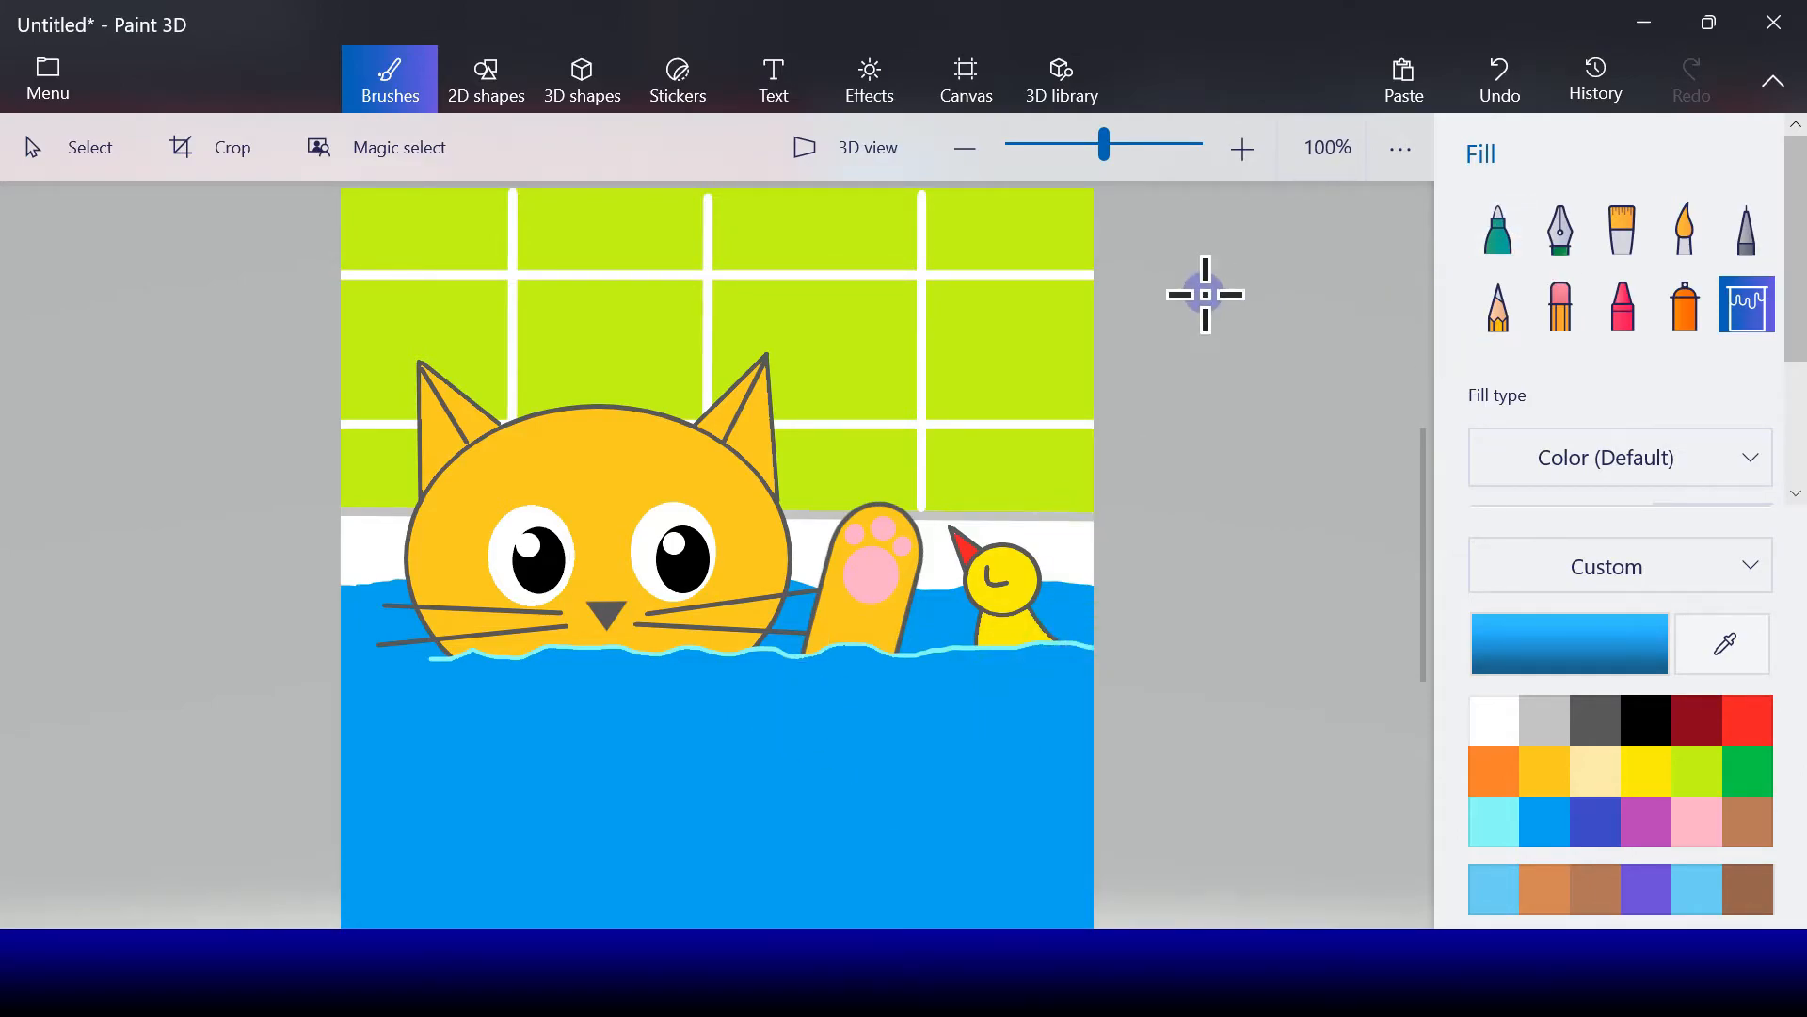
Step: Draw a circular bubble in the water below the cat's chin, with white fill and an aqua 5px outline
left_click(486, 80)
left_click(1498, 381)
left_click_drag(420, 668, 543, 787)
left_click(1504, 419)
left_click(1380, 643)
left_click(1498, 285)
left_click(1380, 393)
Step: Stamp copies of the bubble in varied sizes, partly overlapping, until they cover most of the water below the waterline
left_click_drag(445, 718, 1145, 719)
left_click(377, 731)
left_click(378, 730)
left_click(255, 753)
left_click(472, 692)
left_click(554, 708)
left_click(696, 704)
left_click(839, 684)
left_click(838, 683)
left_click(919, 700)
left_click(902, 724)
left_click(656, 733)
left_click(783, 711)
left_click(734, 762)
left_click(446, 789)
left_click(459, 797)
left_click(330, 828)
left_click(408, 884)
left_click(616, 824)
left_click(877, 839)
left_click(976, 770)
left_click_drag(1055, 764, 839, 899)
mouse_move(946, 925)
left_mouse_down()
mouse_move(935, 903)
mouse_move(1028, 883)
mouse_move(977, 922)
mouse_move(597, 913)
mouse_move(335, 819)
mouse_move(370, 925)
left_mouse_up()
left_click(775, 847)
left_click(937, 876)
left_click(851, 912)
left_click(501, 912)
left_click(250, 847)
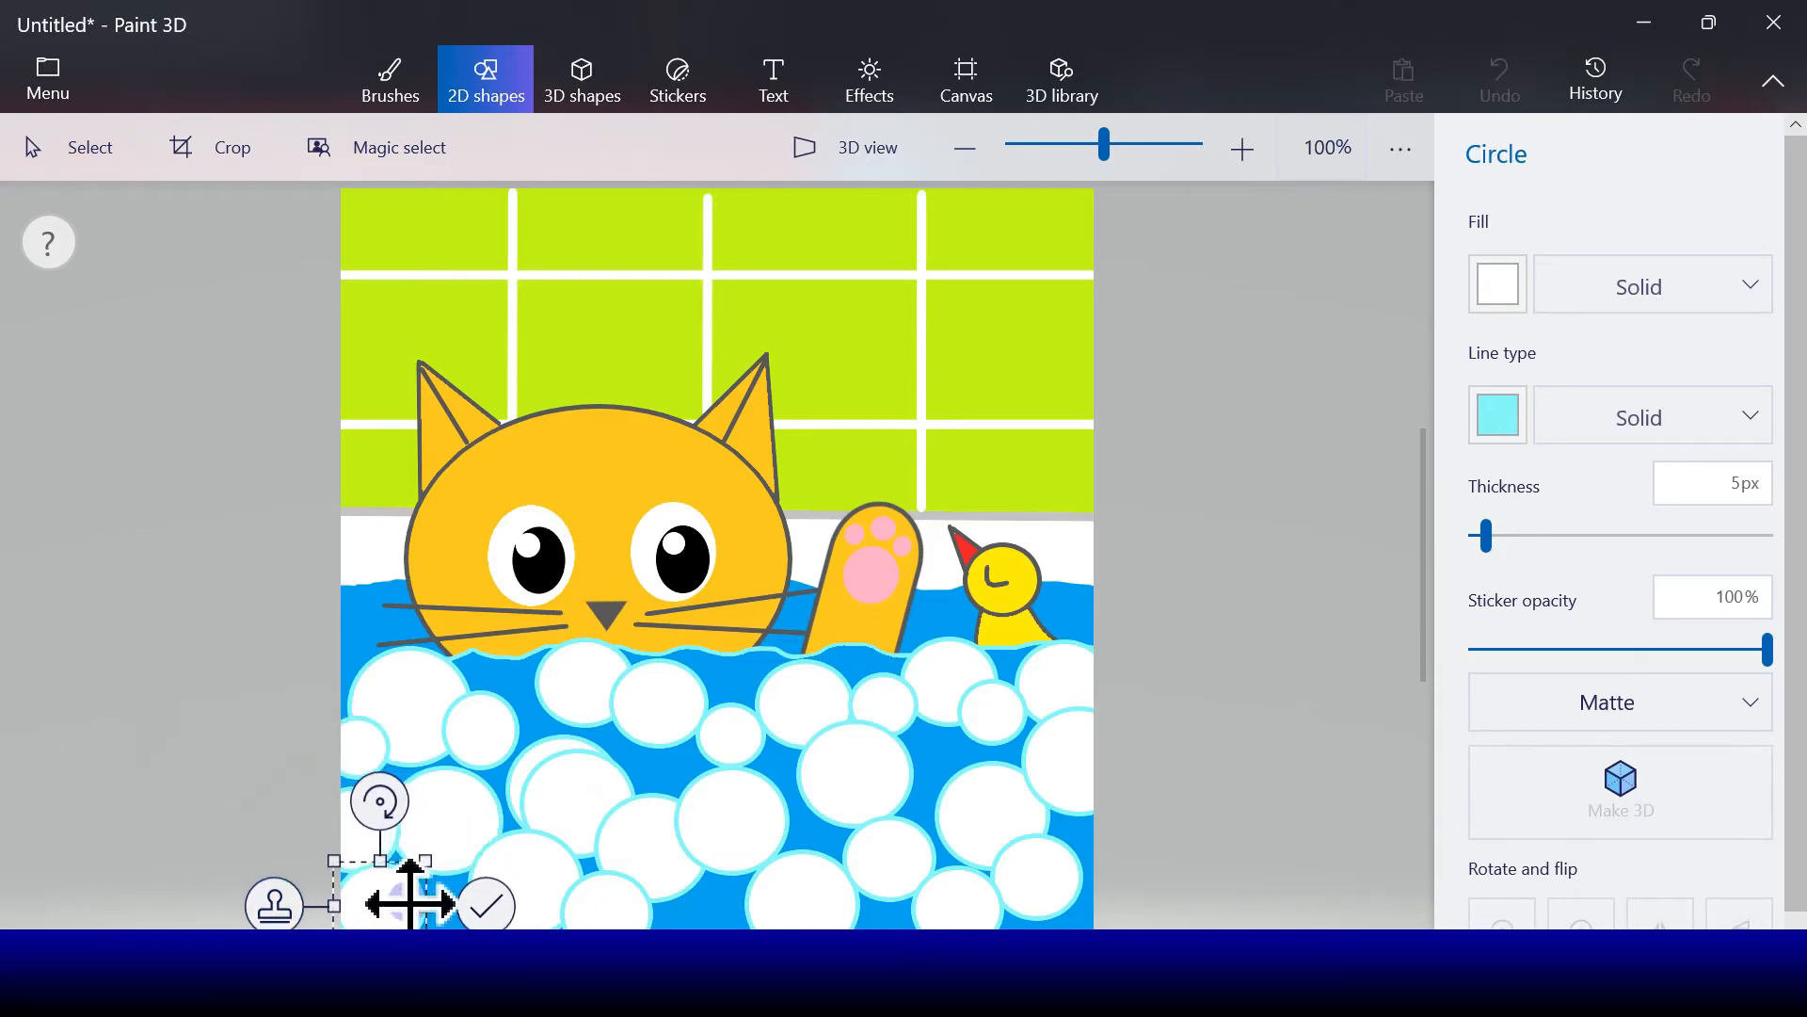
left_click_drag(433, 861, 471, 844)
left_click(272, 888)
Step: Scatter a few larger and smaller bubble copies over the waterline, the duck, the area above the paw and the tiled wall
left_click_drag(395, 908, 933, 743)
left_click(812, 470)
left_click(349, 285)
left_click(623, 278)
left_click(920, 527)
left_click(934, 558)
left_click(889, 651)
left_click(894, 651)
left_click(835, 741)
left_click_drag(737, 659, 955, 320)
left_click(300, 591)
left_click_drag(881, 374, 1053, 389)
left_click(557, 355)
left_click(936, 276)
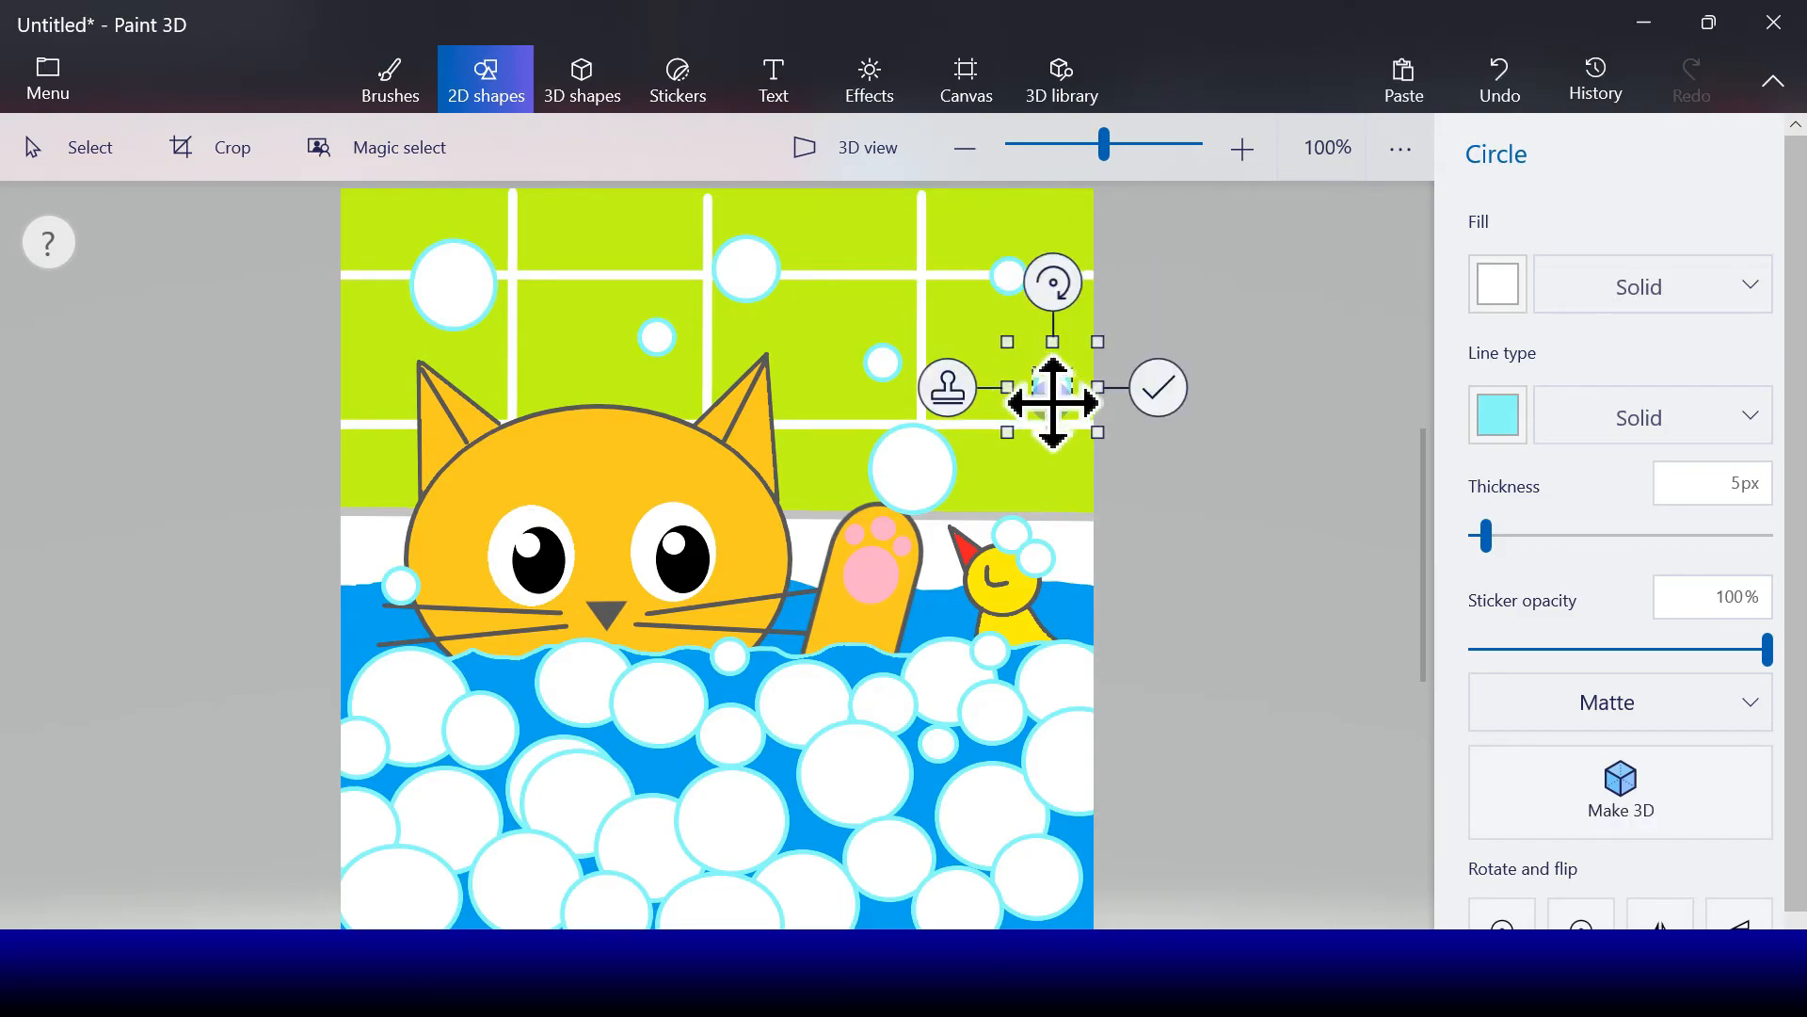
left_click(1176, 386)
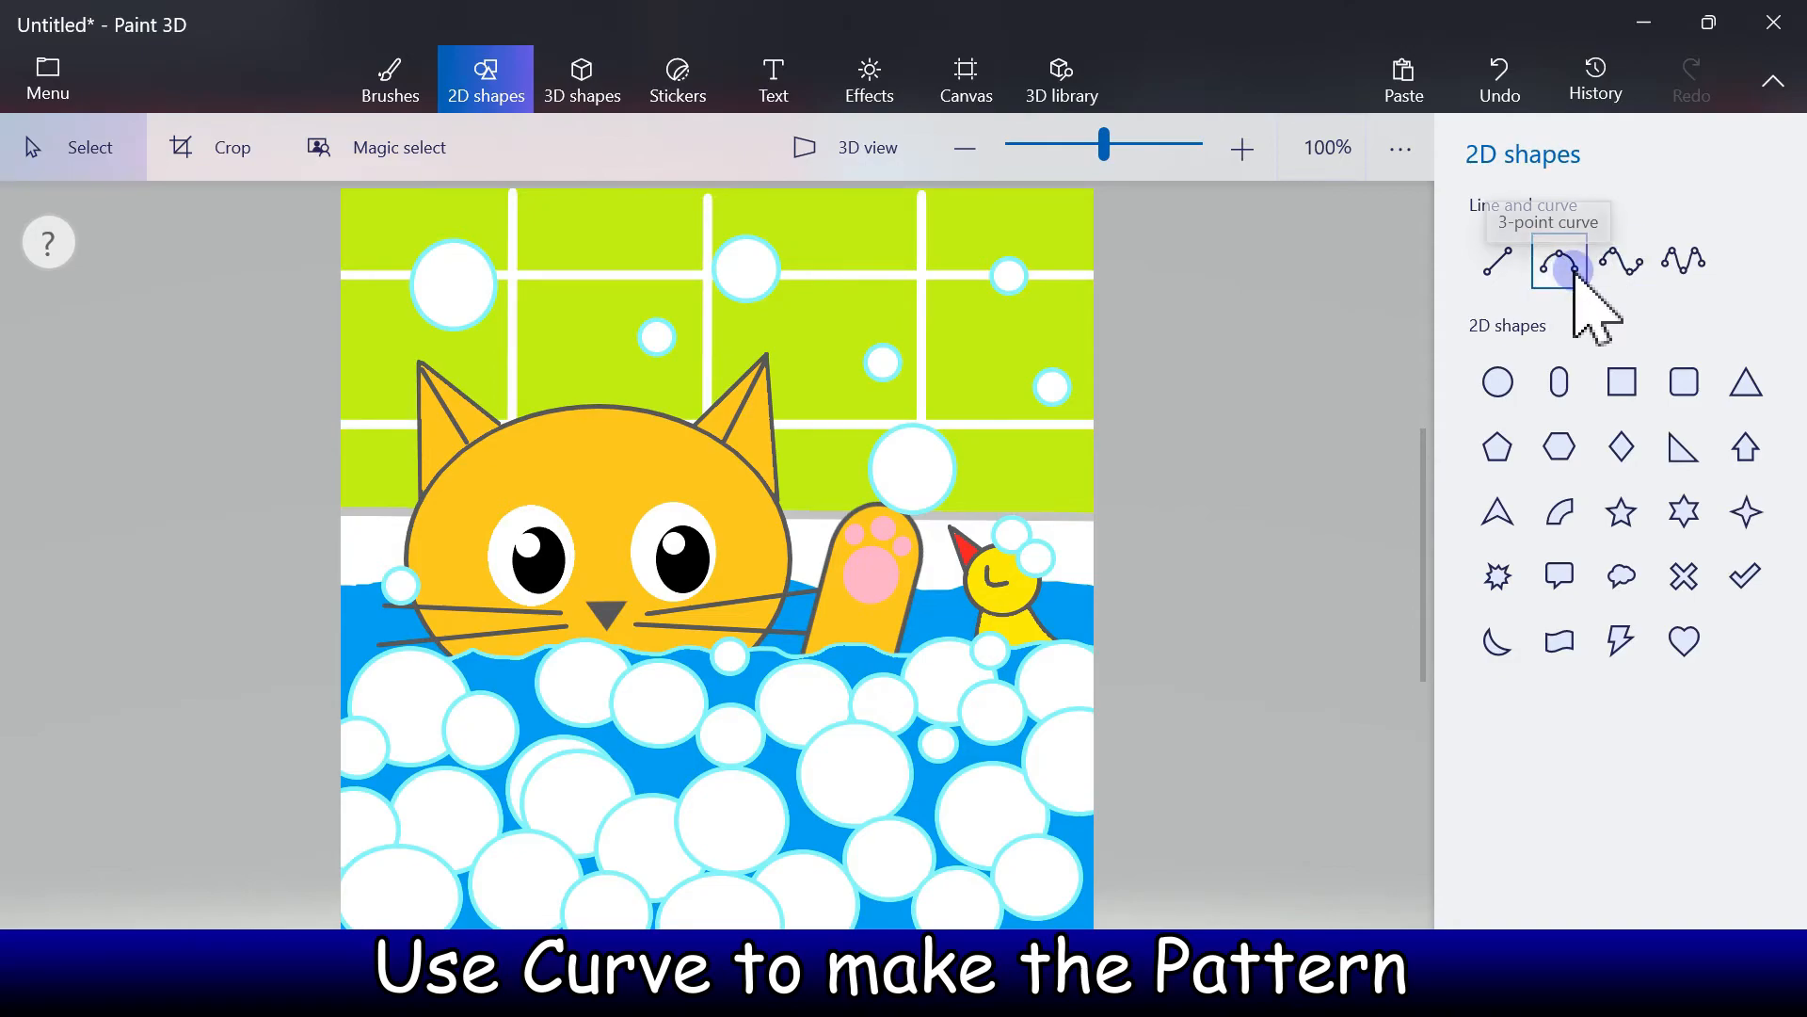
Step: Draw an orange 5px U-shaped stripe in the middle of the cat's forehead with a 4-point curve
left_click(1617, 268)
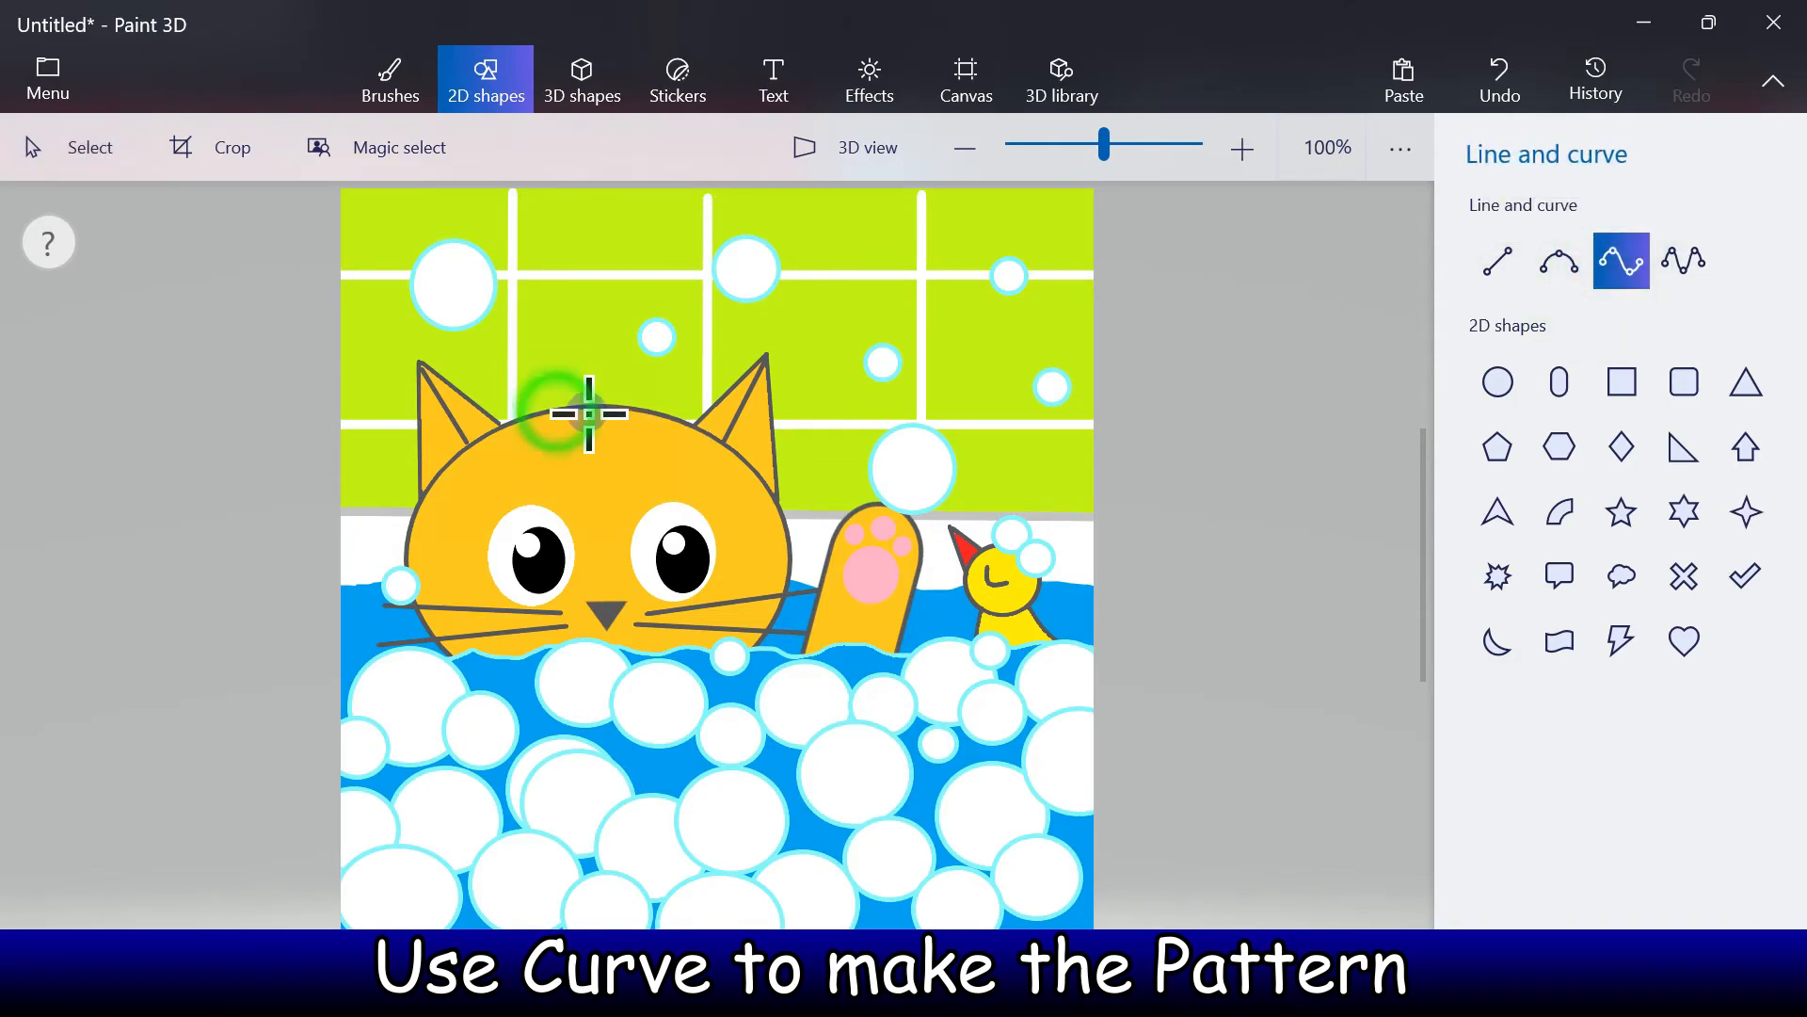
left_click(1498, 284)
left_click(1372, 437)
left_click_drag(577, 411, 626, 456)
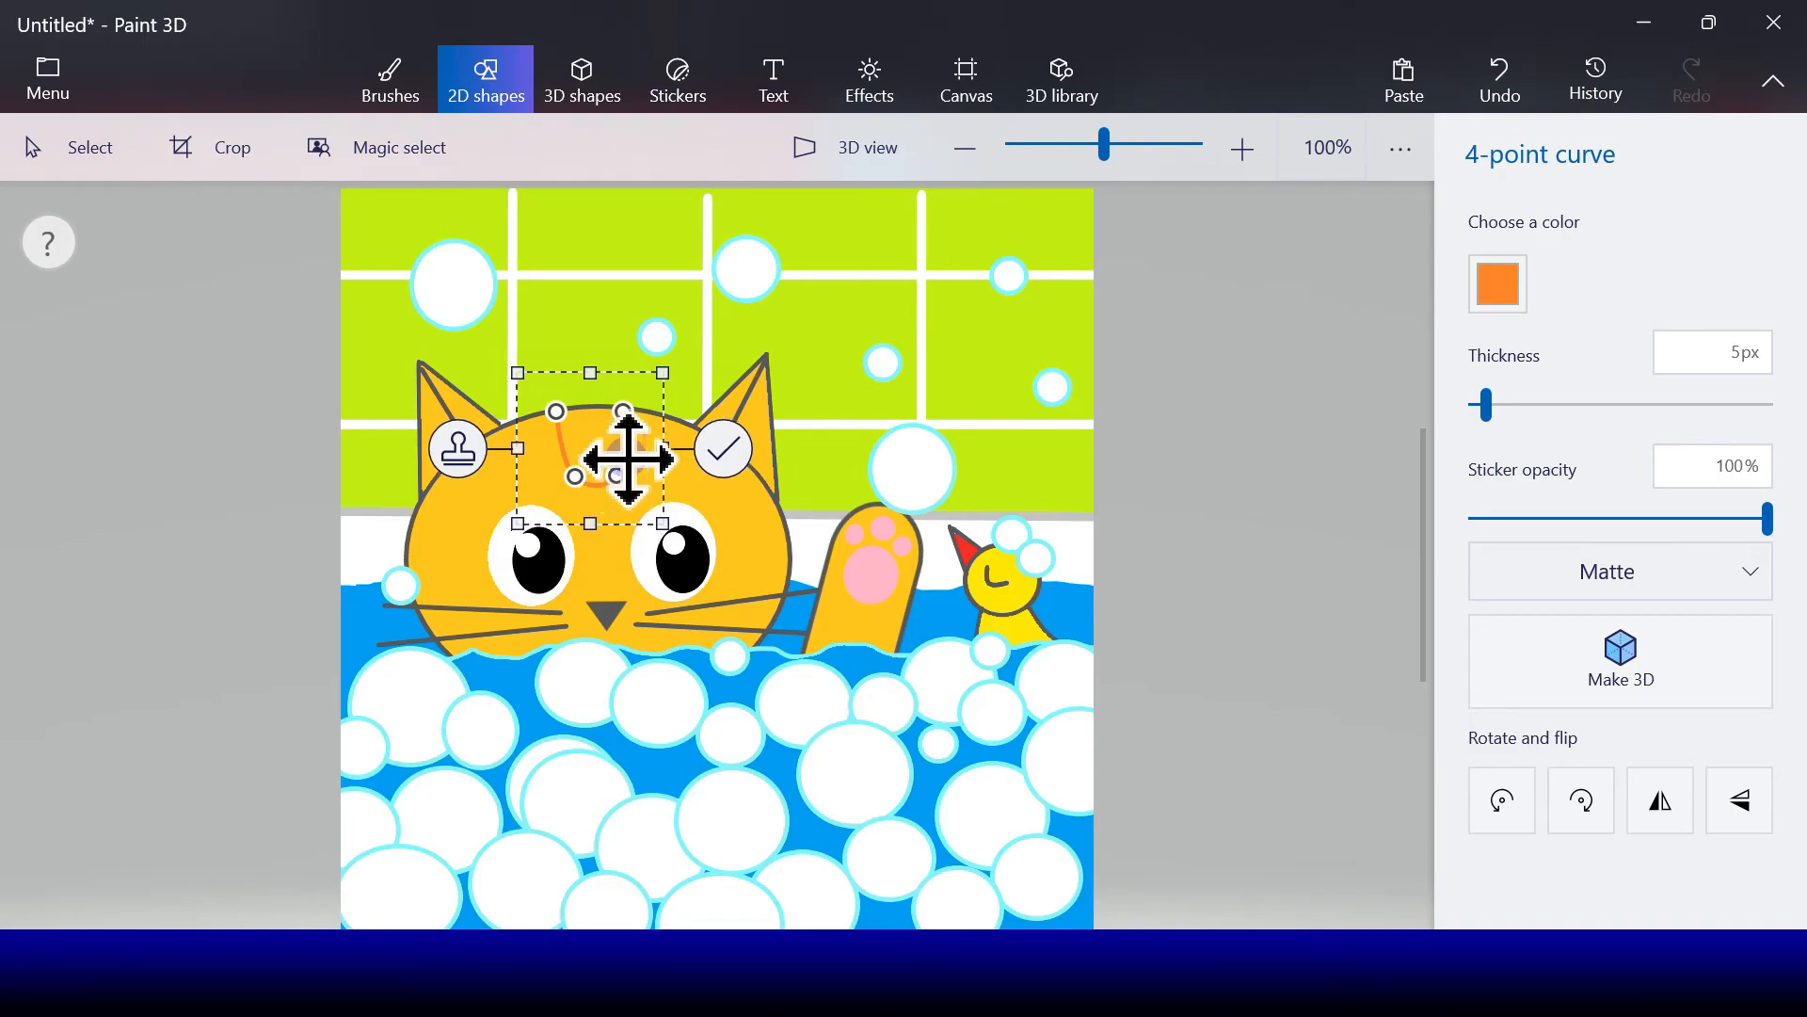
left_click(723, 446)
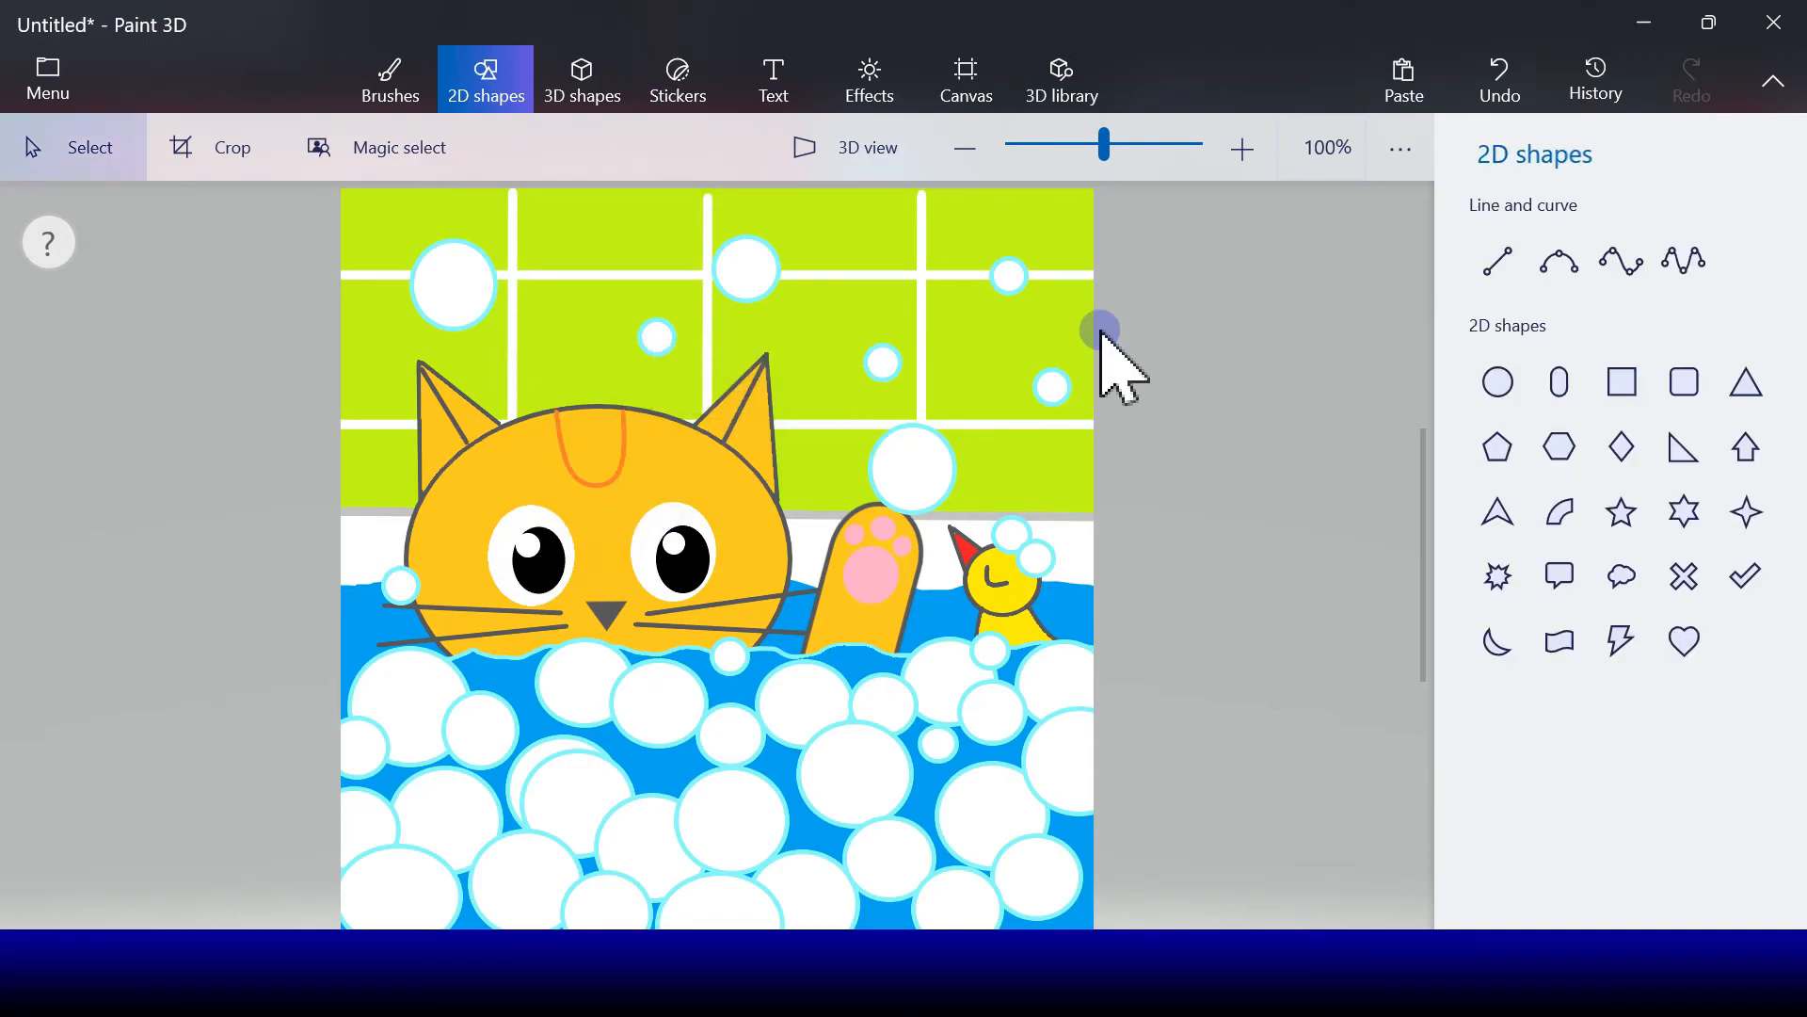
Step: Add a smaller orange 4-point curve stripe on each side of the central forehead stripe, starting at the head outline
left_click(1621, 262)
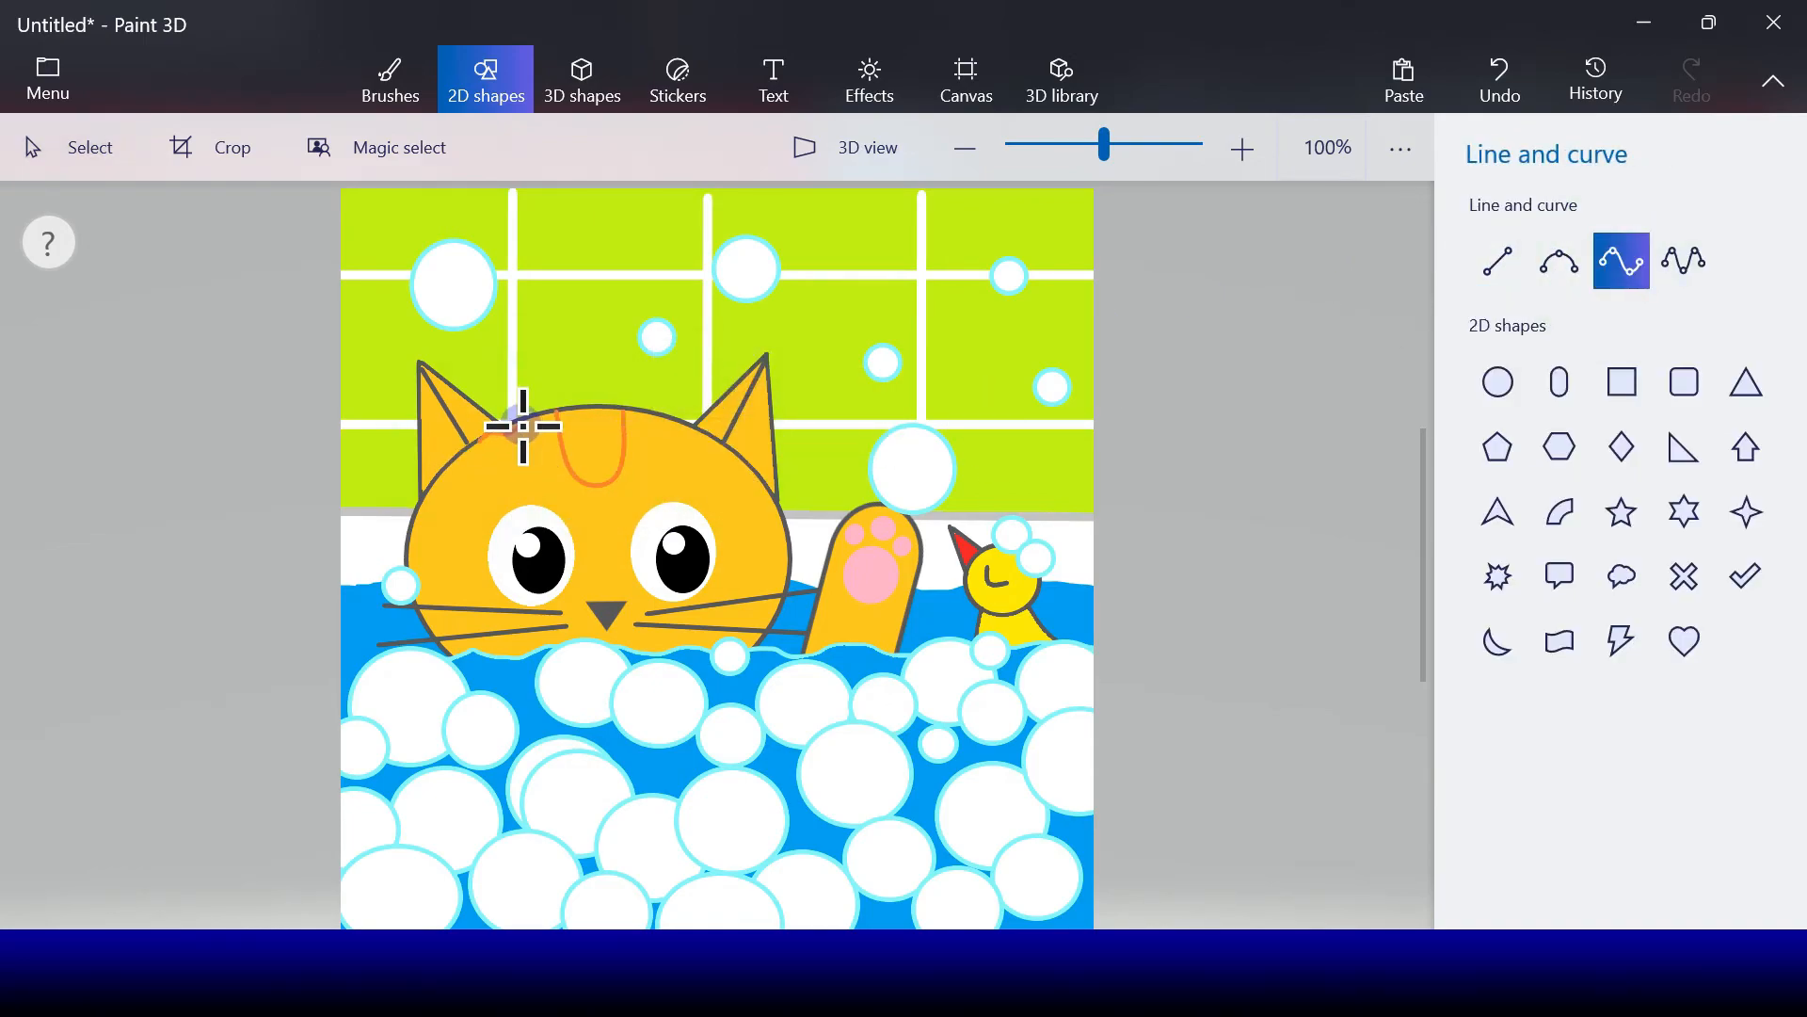
left_click_drag(524, 426, 514, 480)
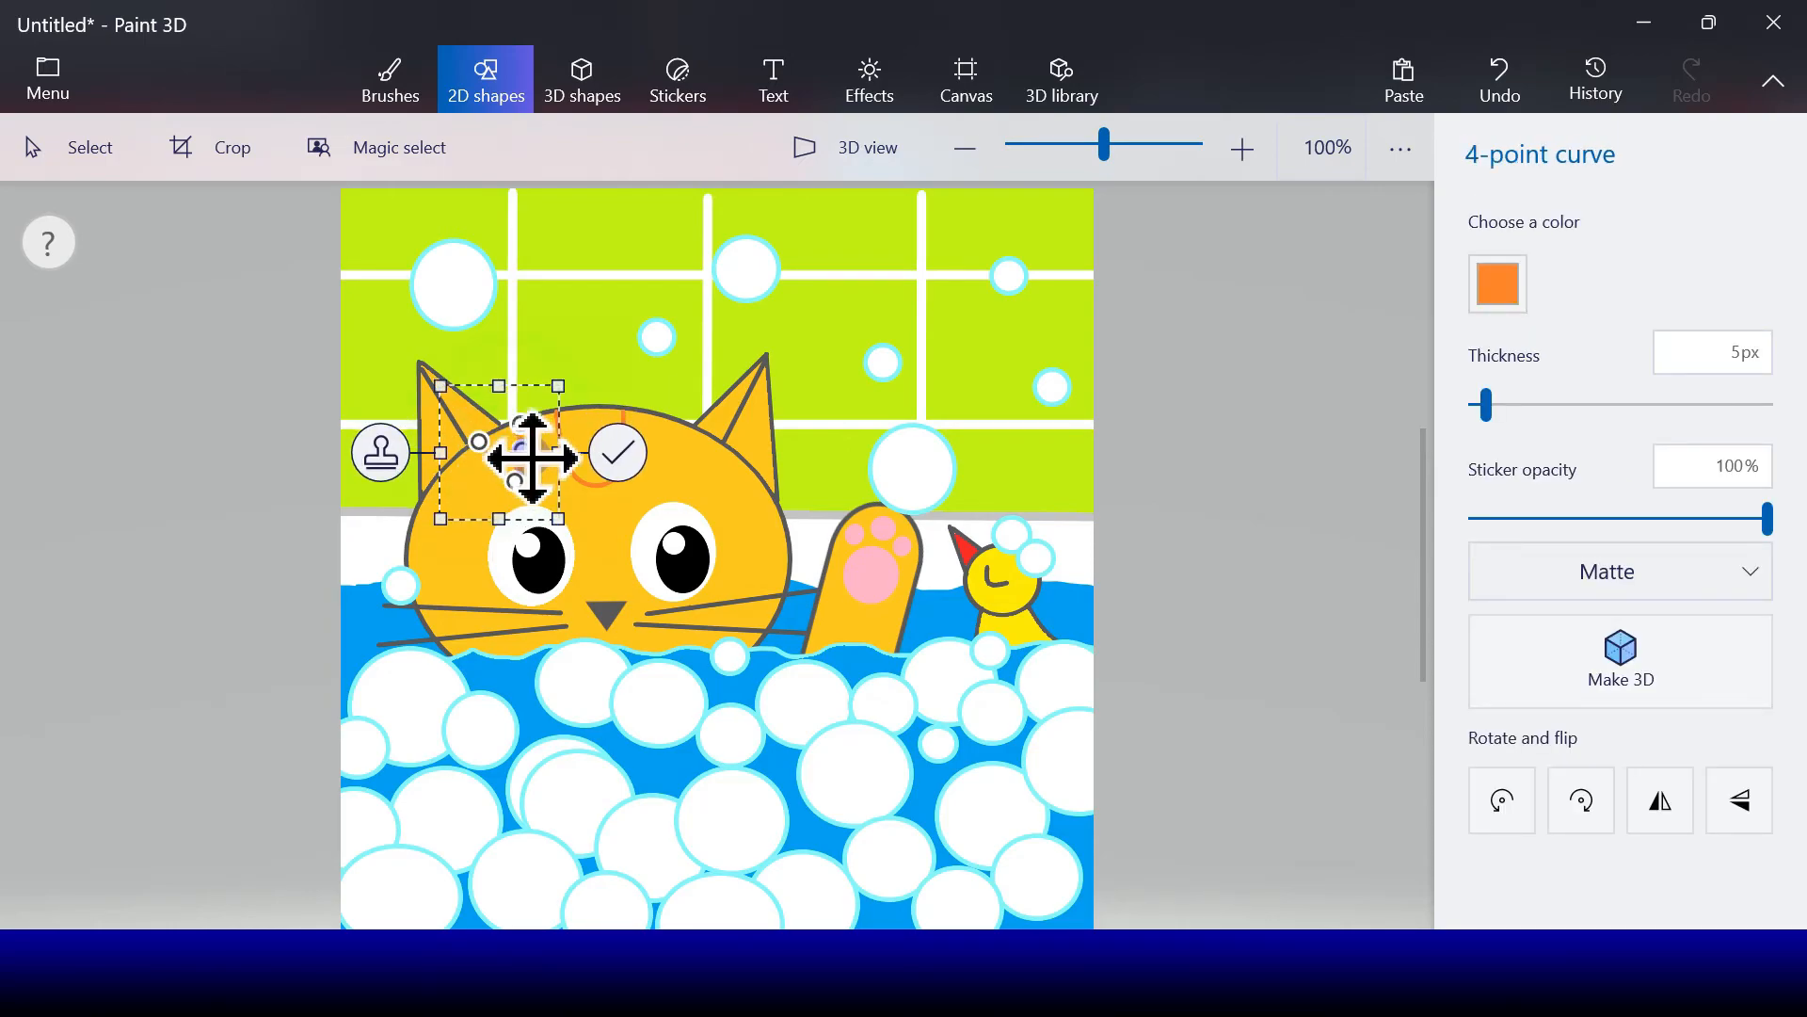
left_click(632, 456)
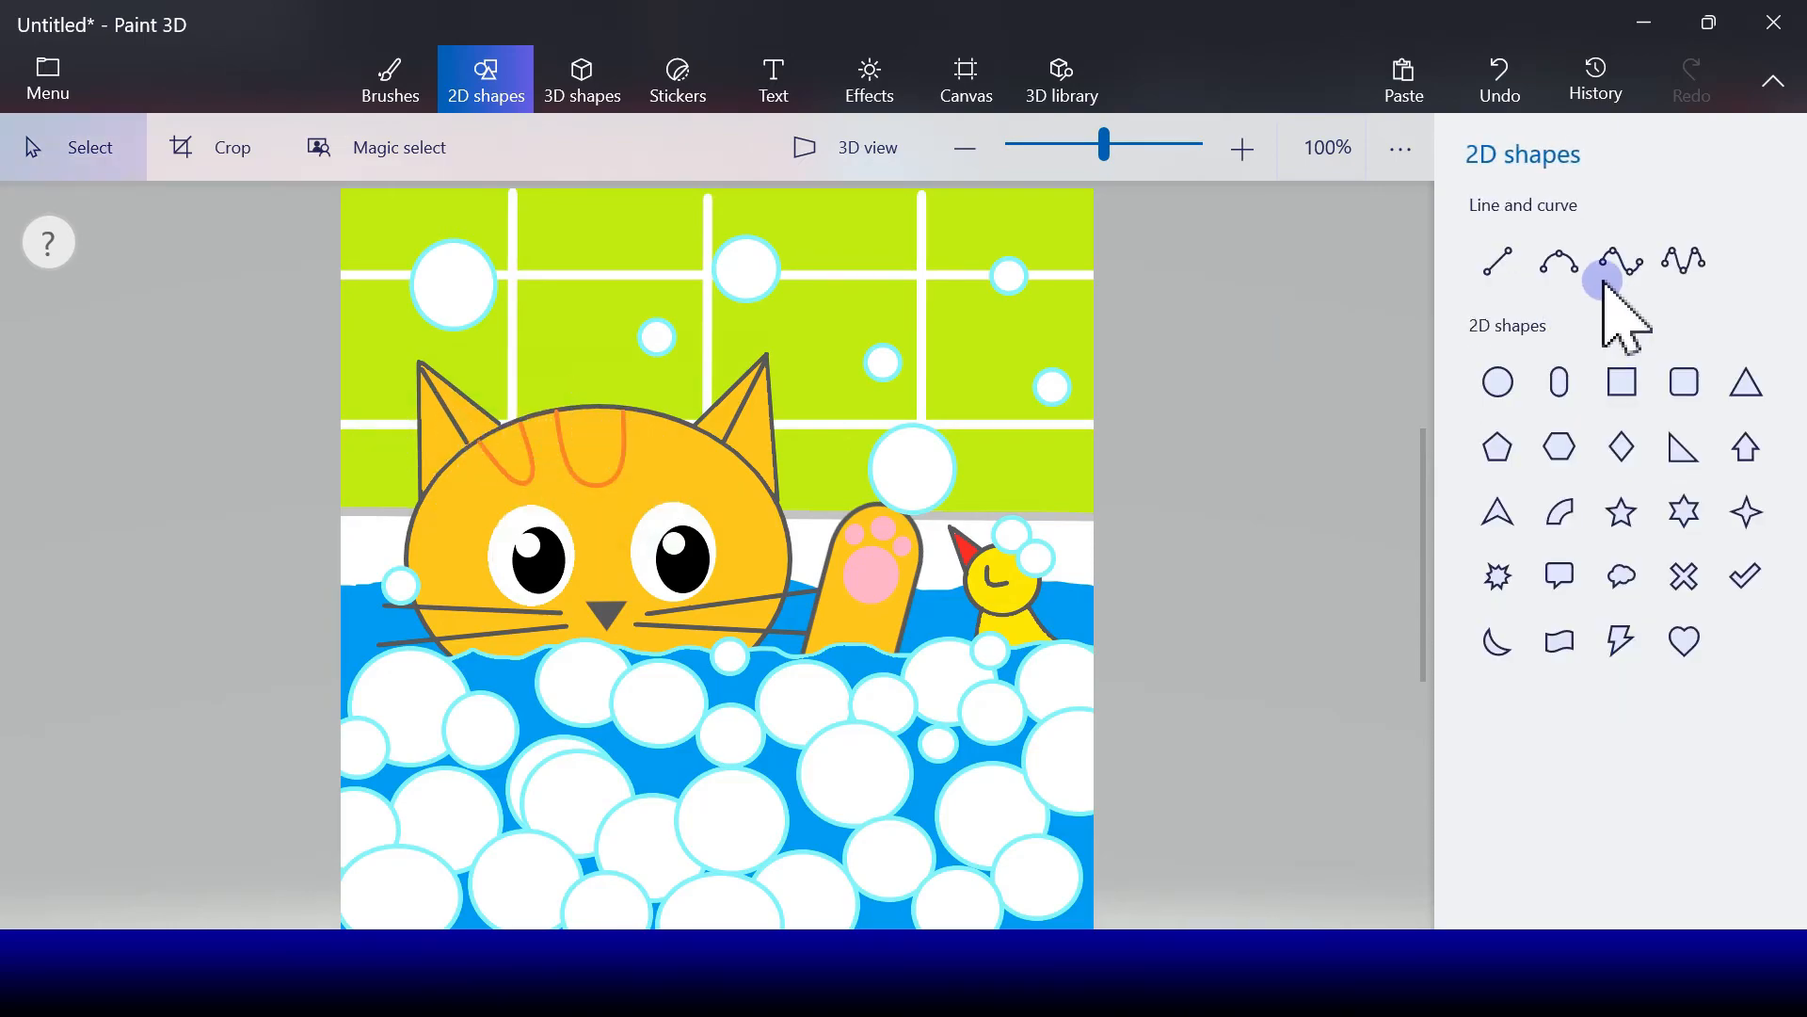
left_click(1621, 262)
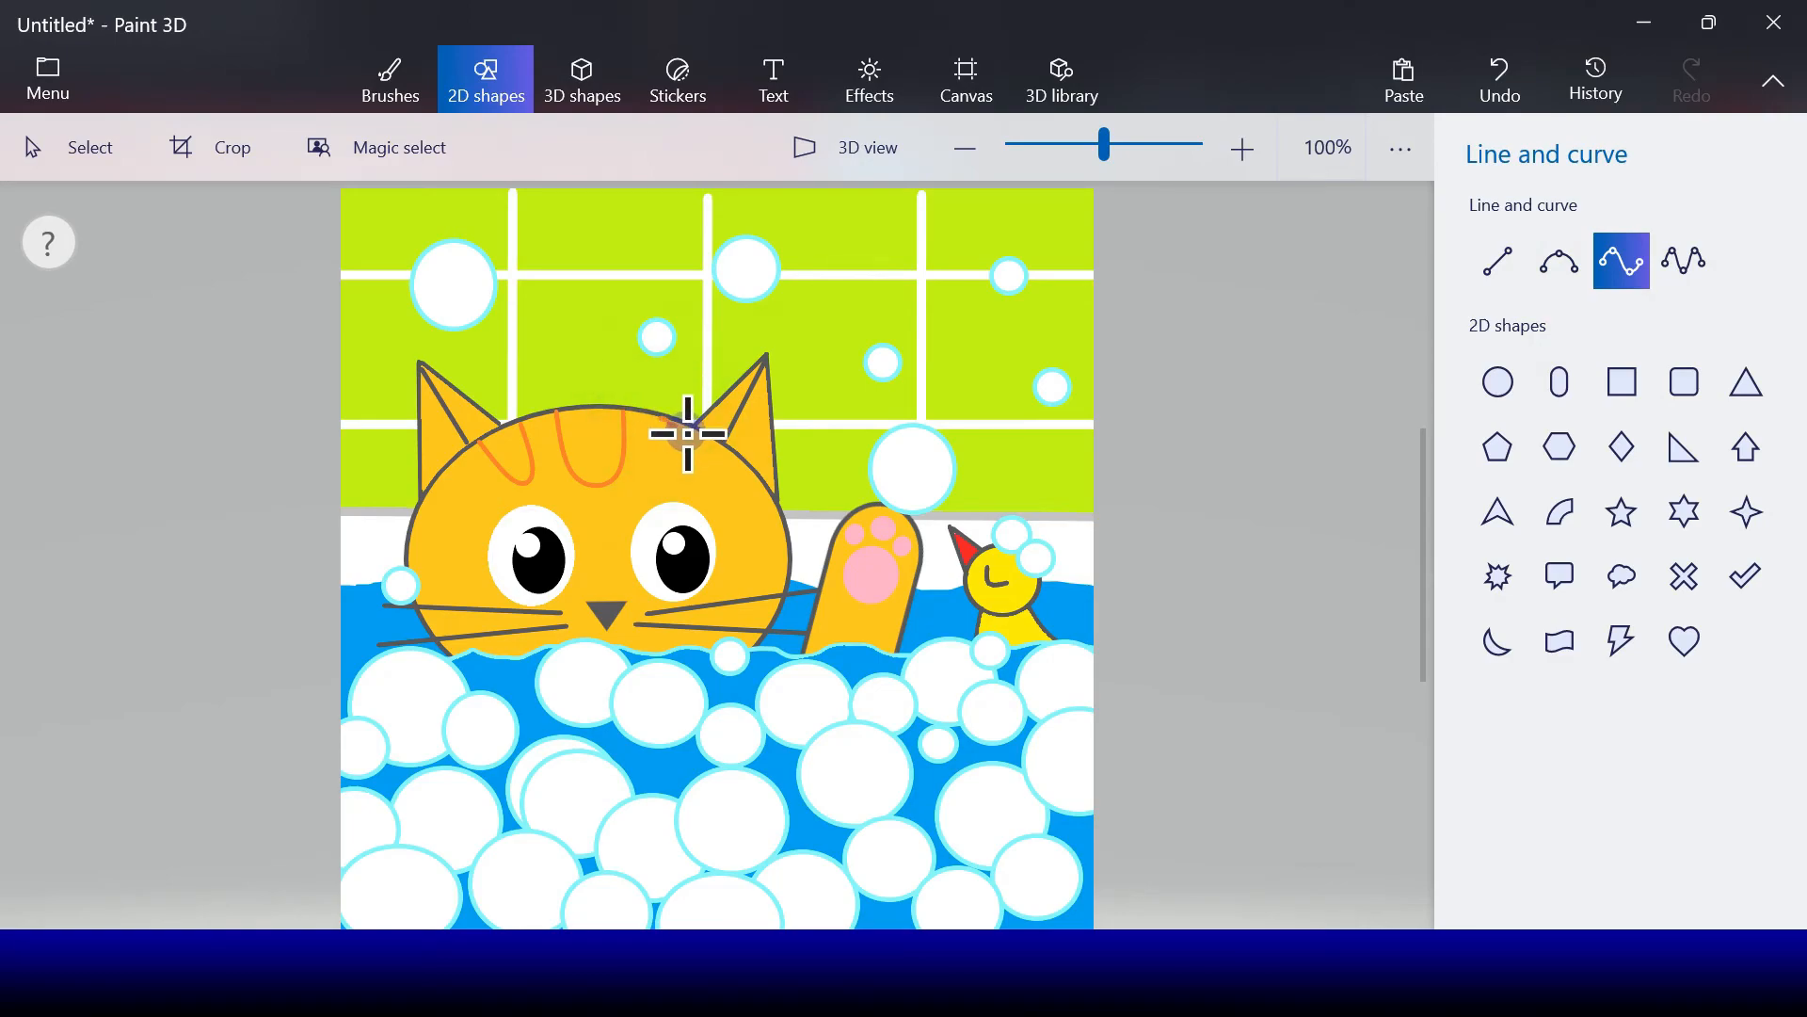
mouse_move(703, 435)
left_mouse_down()
mouse_move(661, 415)
mouse_move(658, 460)
mouse_move(643, 453)
left_mouse_up()
left_click(799, 445)
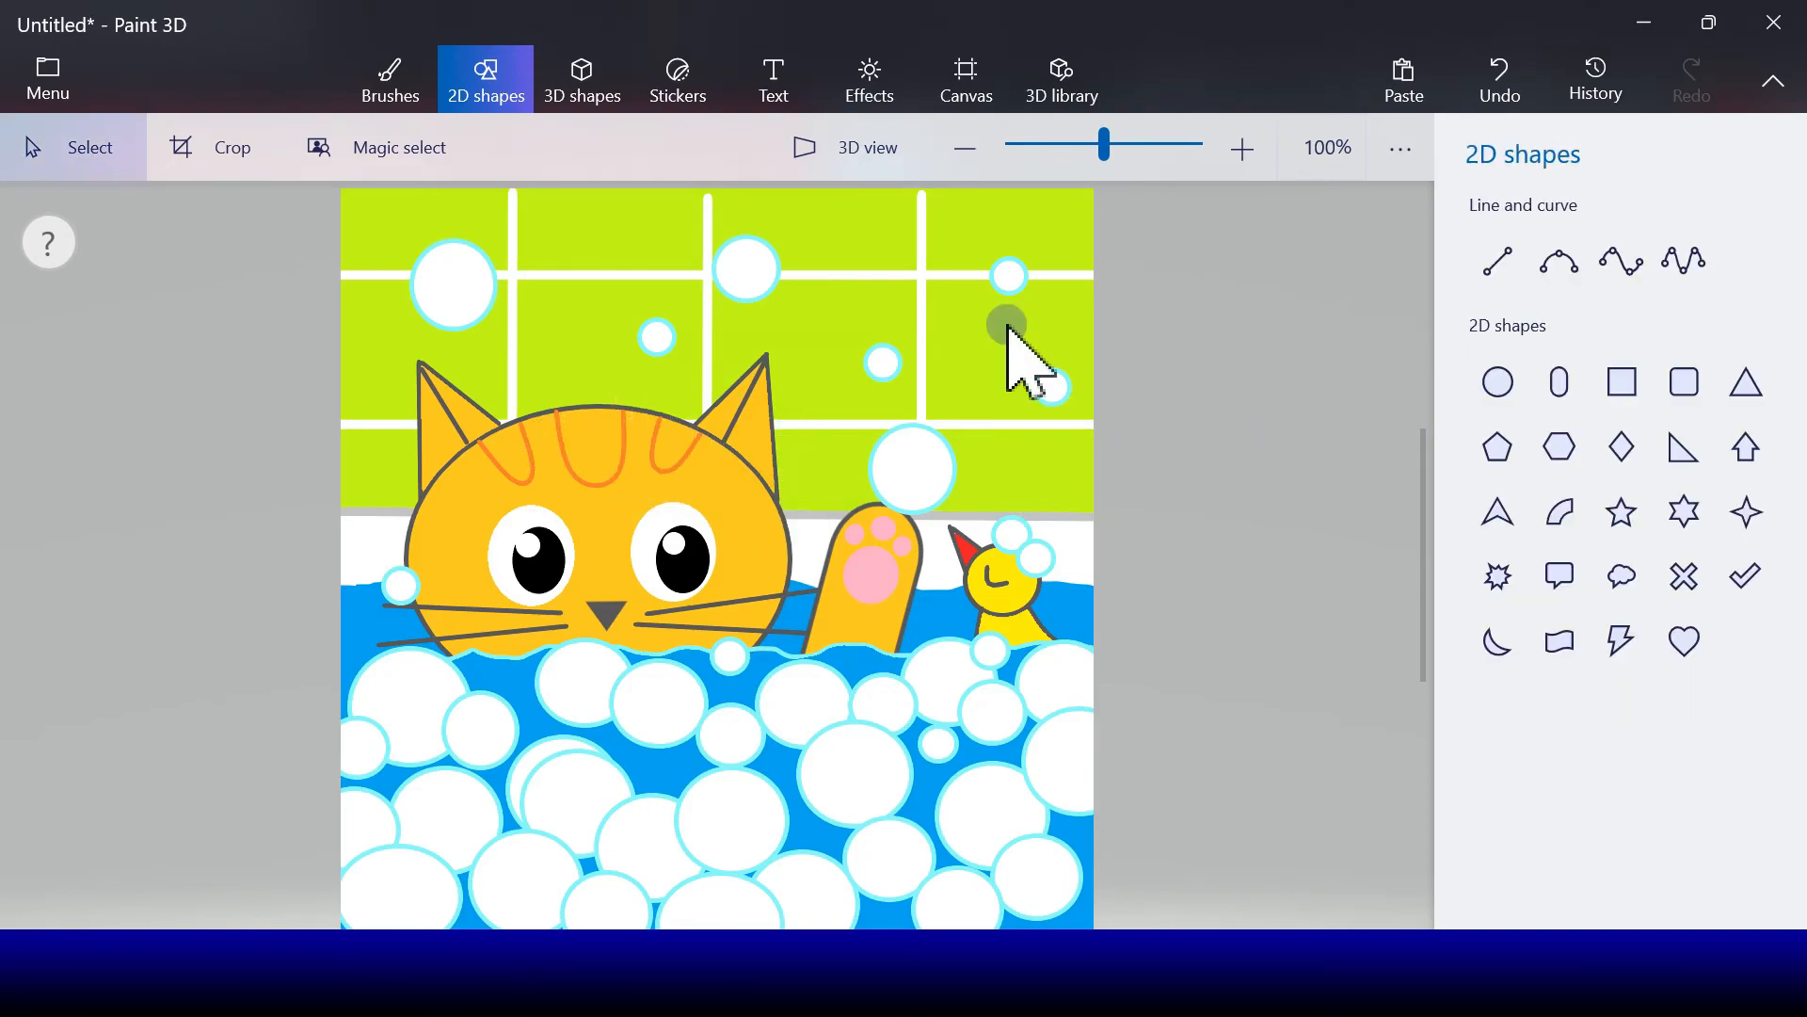
Step: Fill the three forehead stripes and the inner triangles of both ears with orange
left_click(390, 80)
left_click(1517, 774)
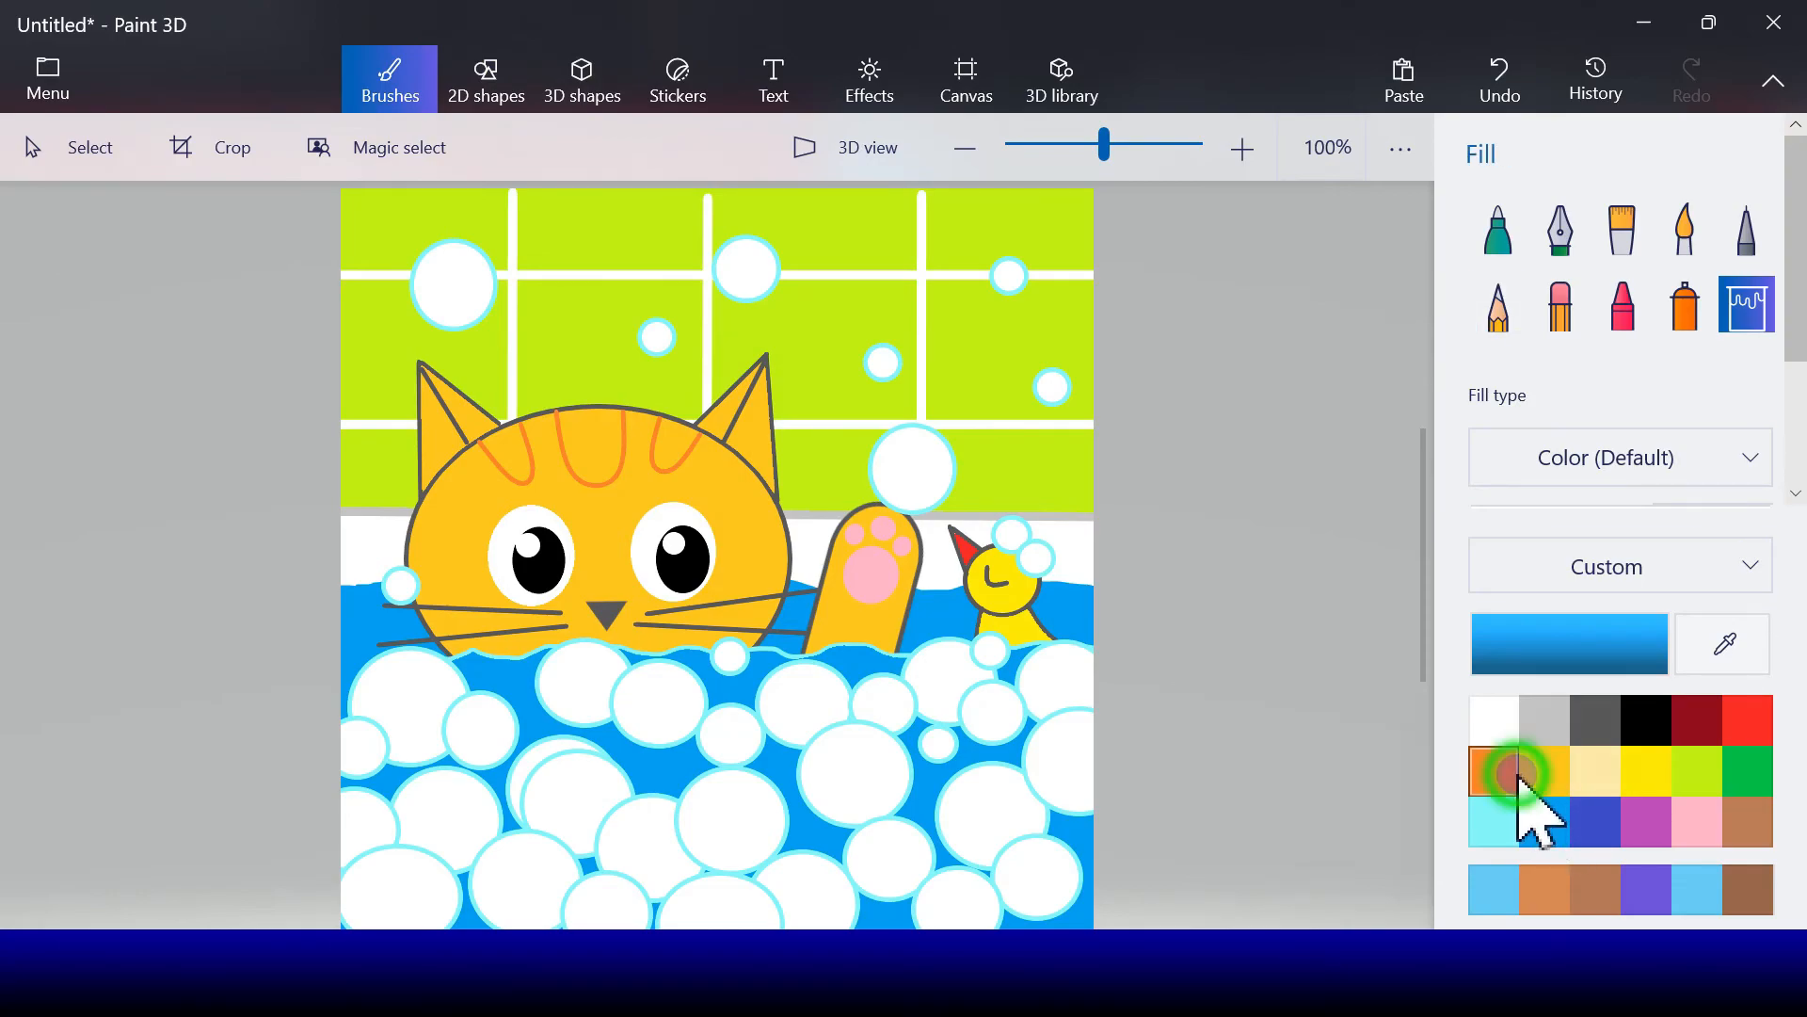
left_click(505, 448)
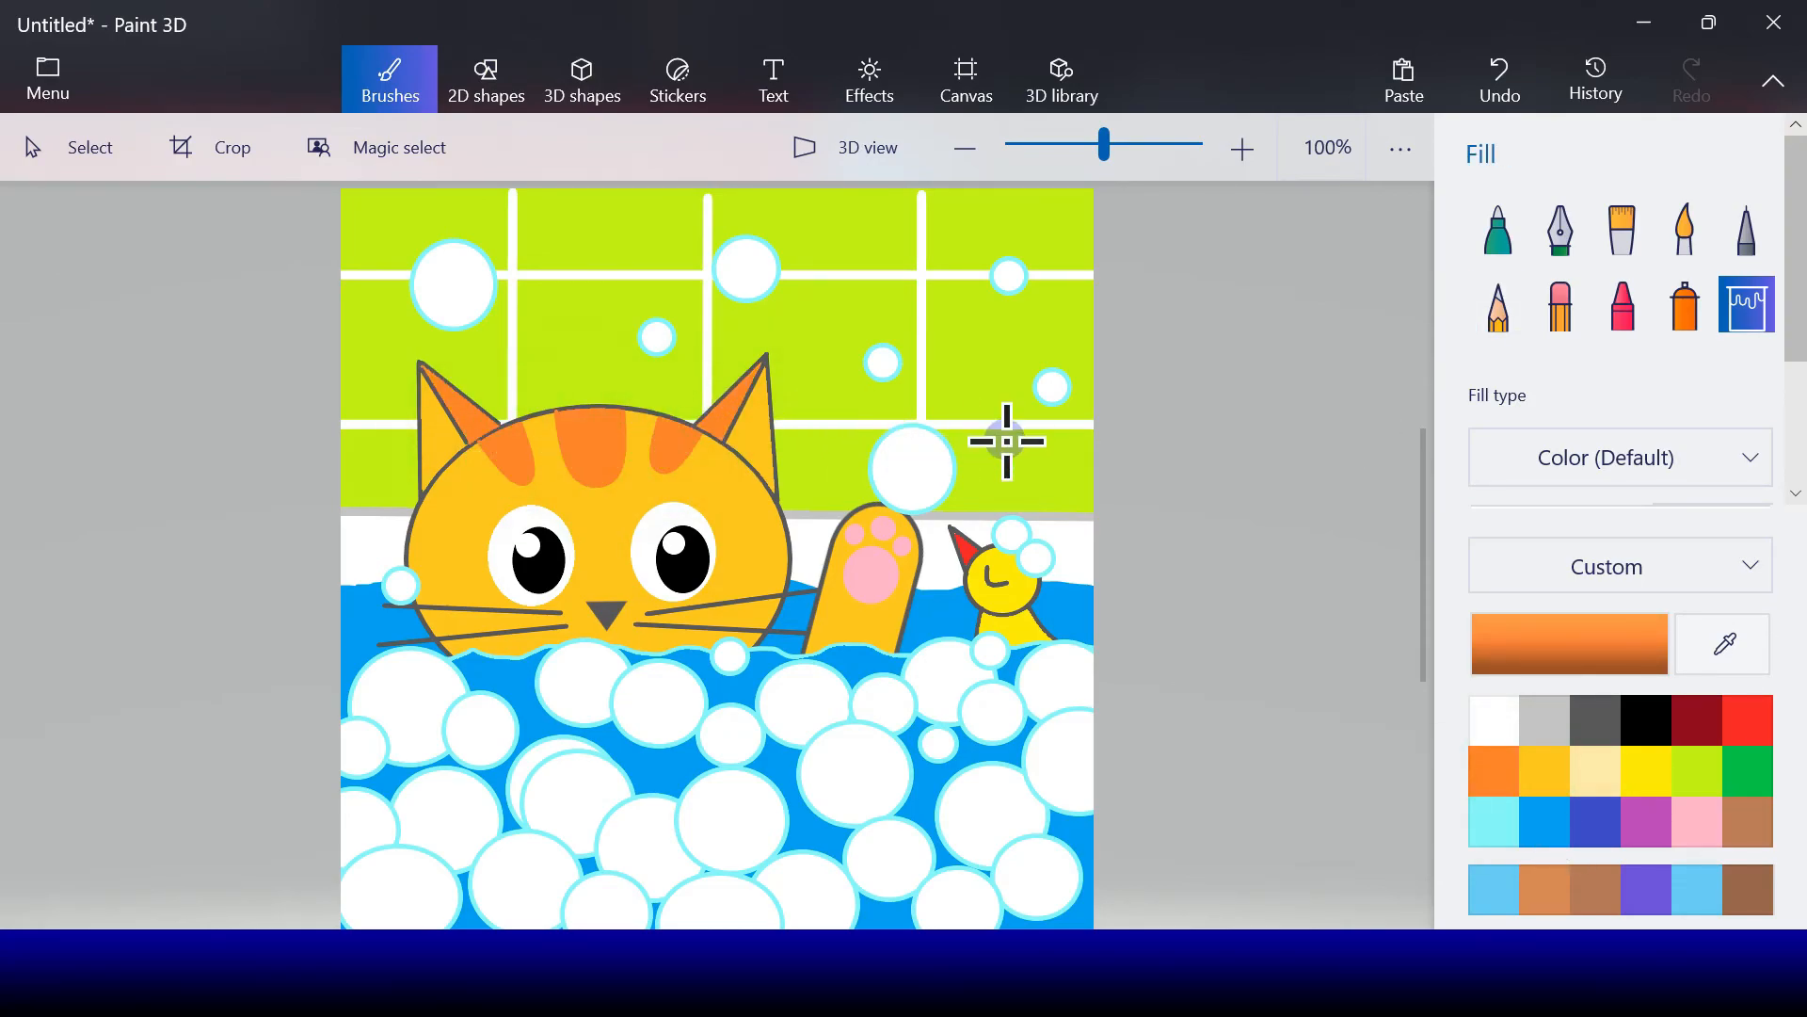
Step: Draw a small orange 5px 3-point curve stripe pointing inward from each edge of the raised paw, below the pad
left_click(463, 100)
left_click(1561, 265)
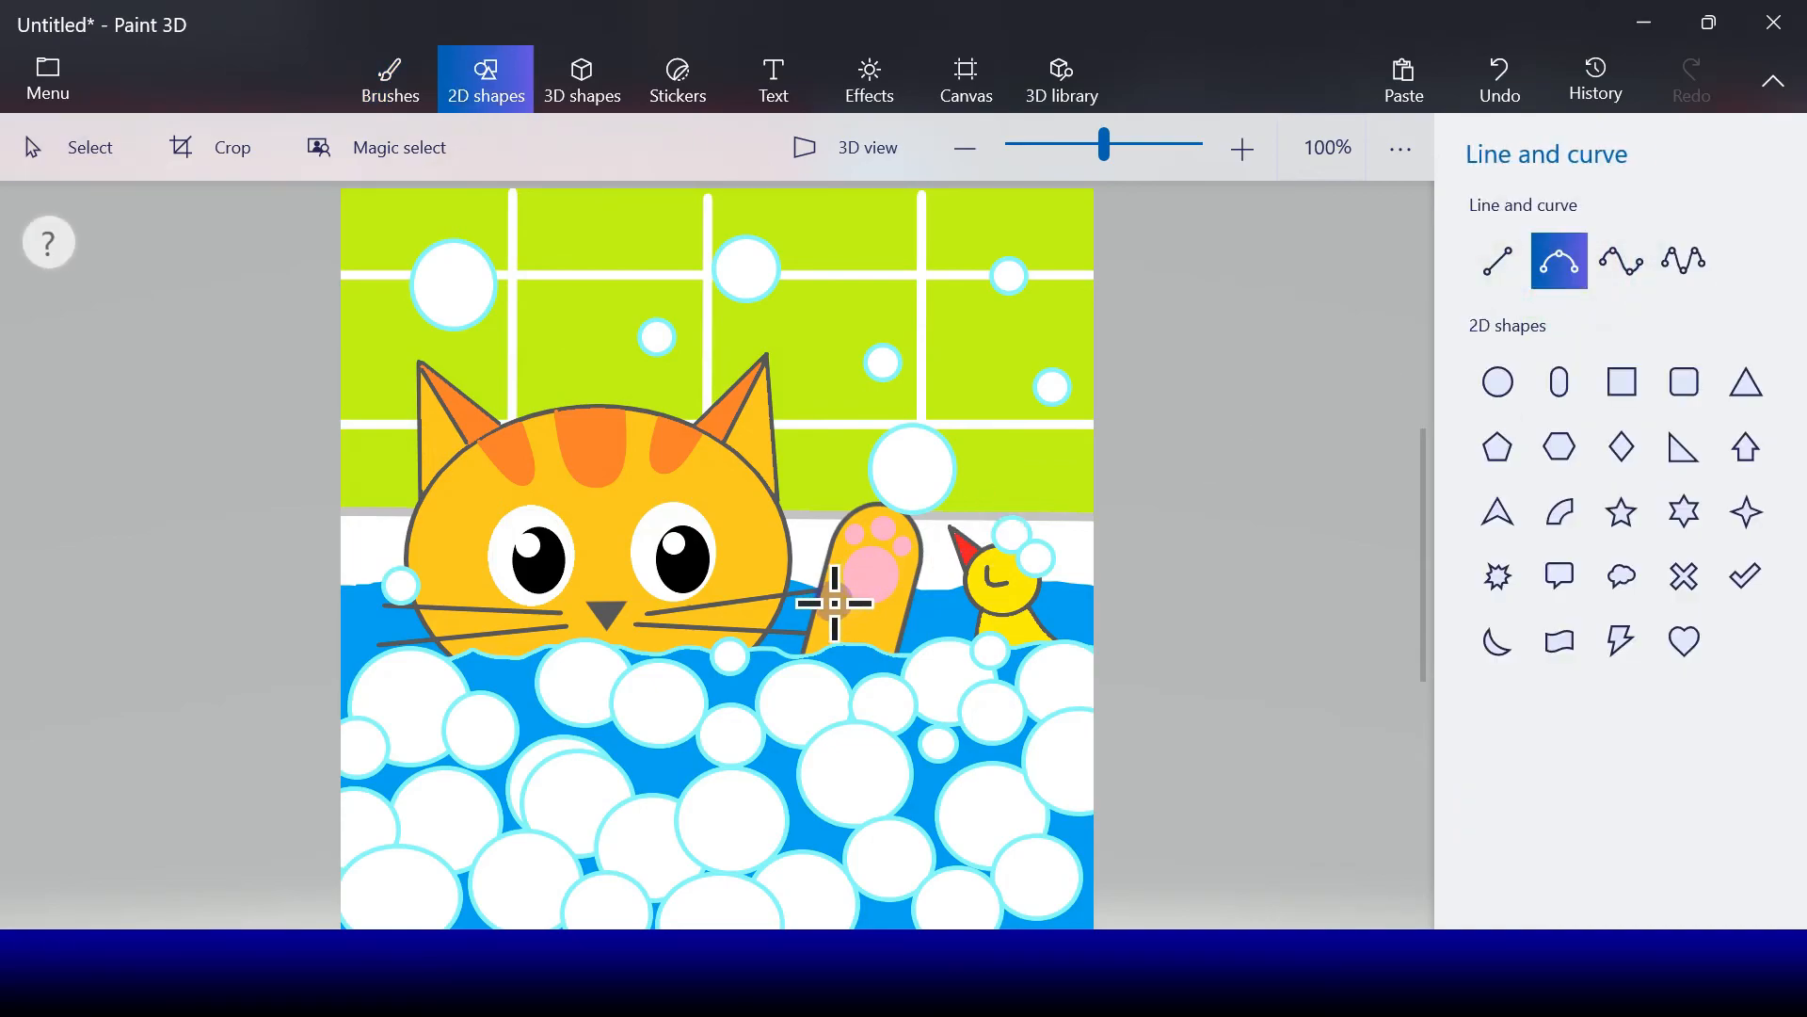
mouse_move(817, 620)
left_mouse_down()
mouse_move(842, 616)
mouse_move(808, 613)
mouse_move(840, 612)
mouse_move(827, 606)
left_mouse_up()
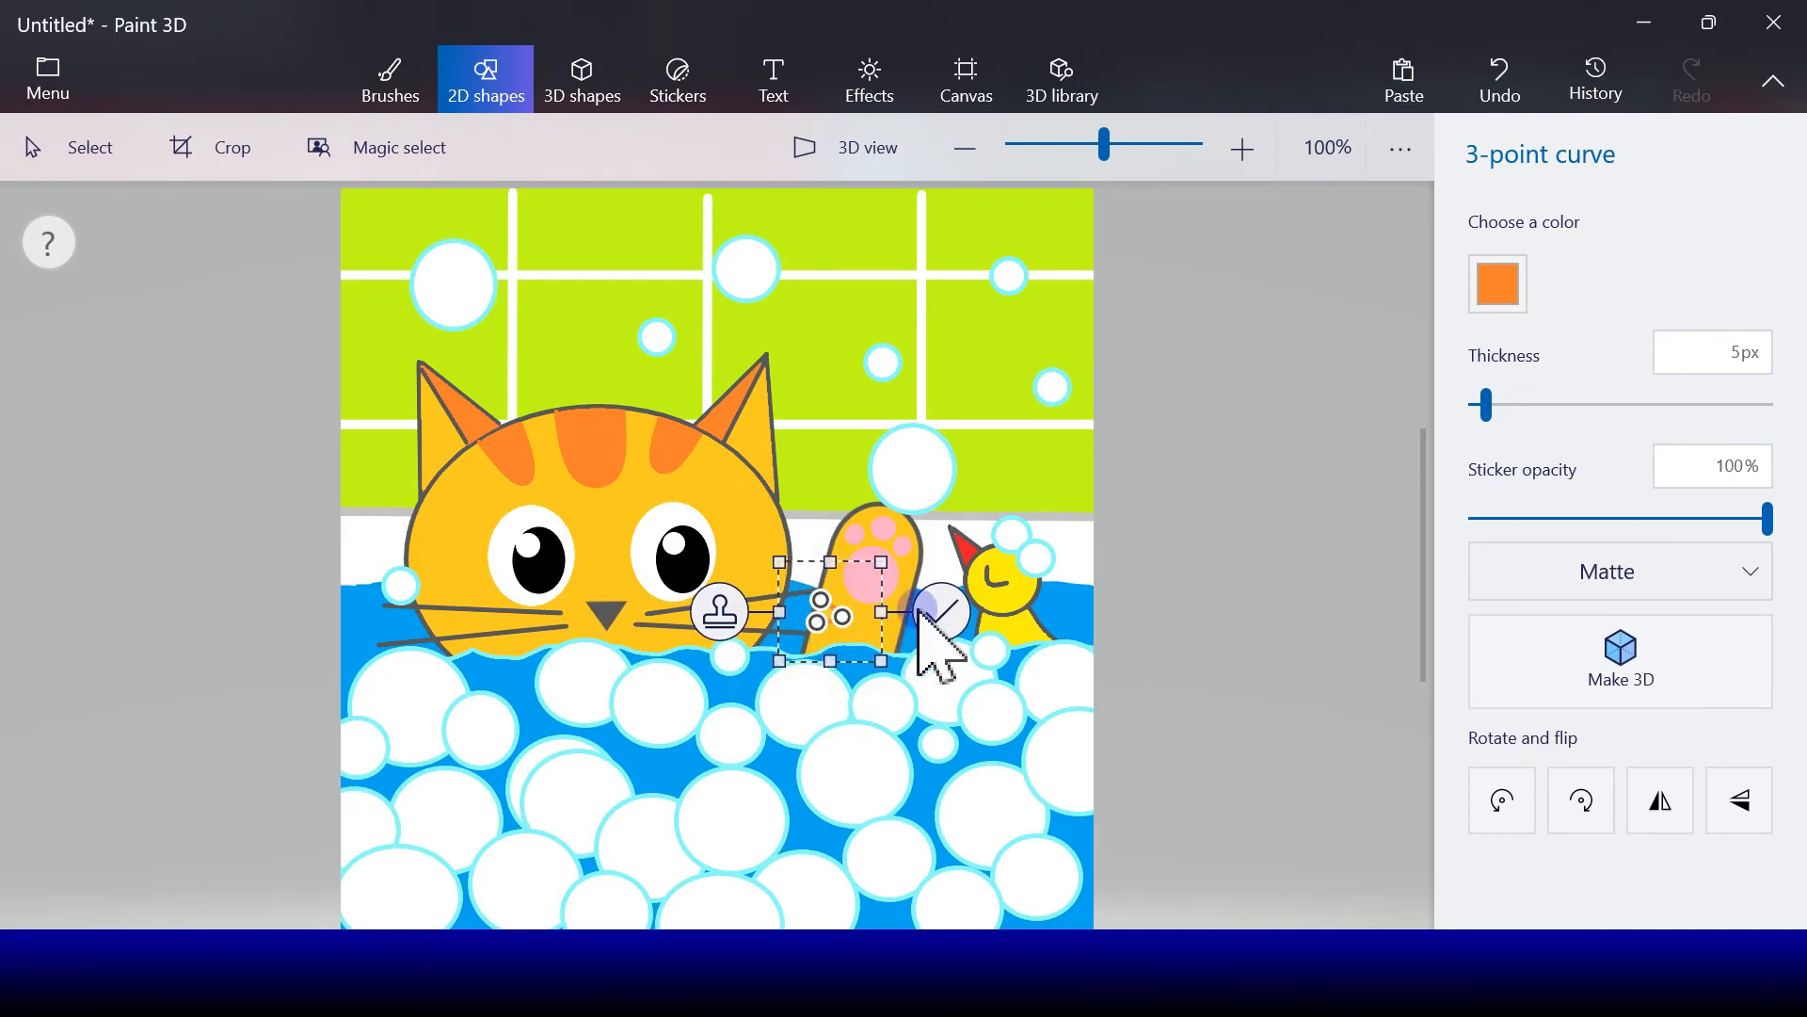
left_click(950, 612)
left_click(1559, 261)
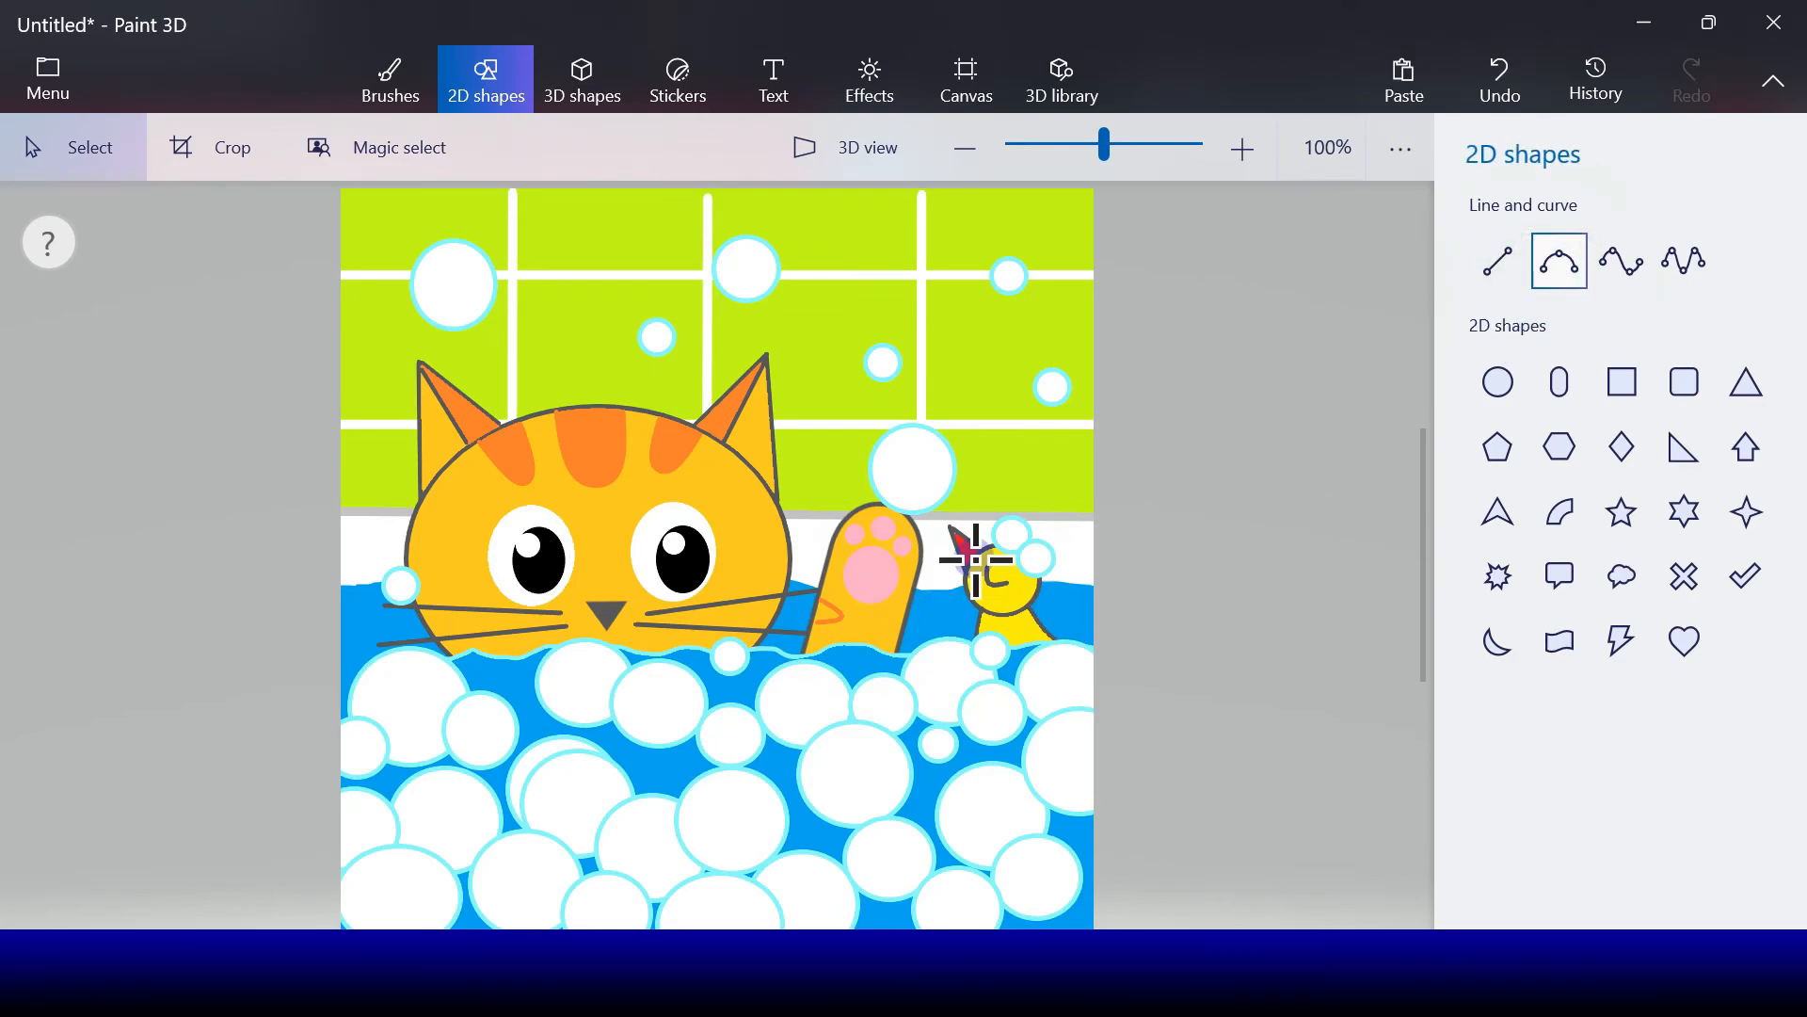
left_click(897, 638)
left_click_drag(889, 629, 859, 613)
left_click(1000, 625)
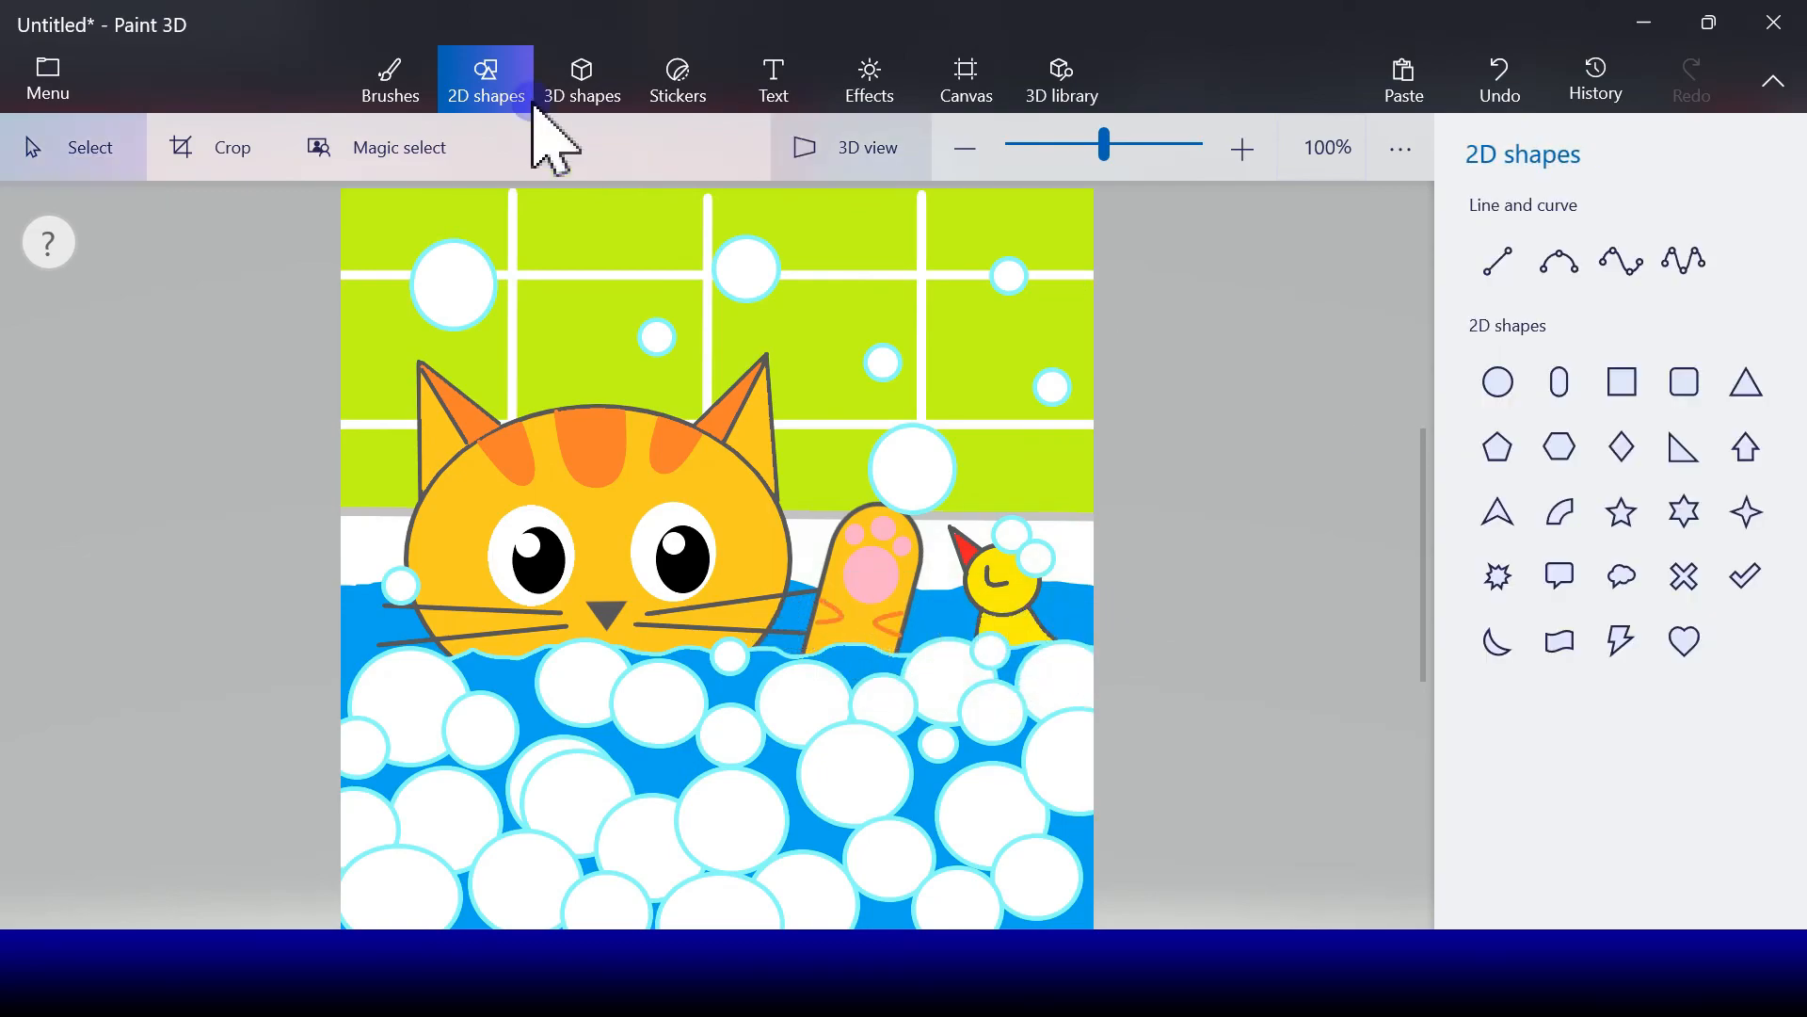
Step: Fill both stripes on the raised paw with orange
left_click(404, 74)
left_click(1498, 228)
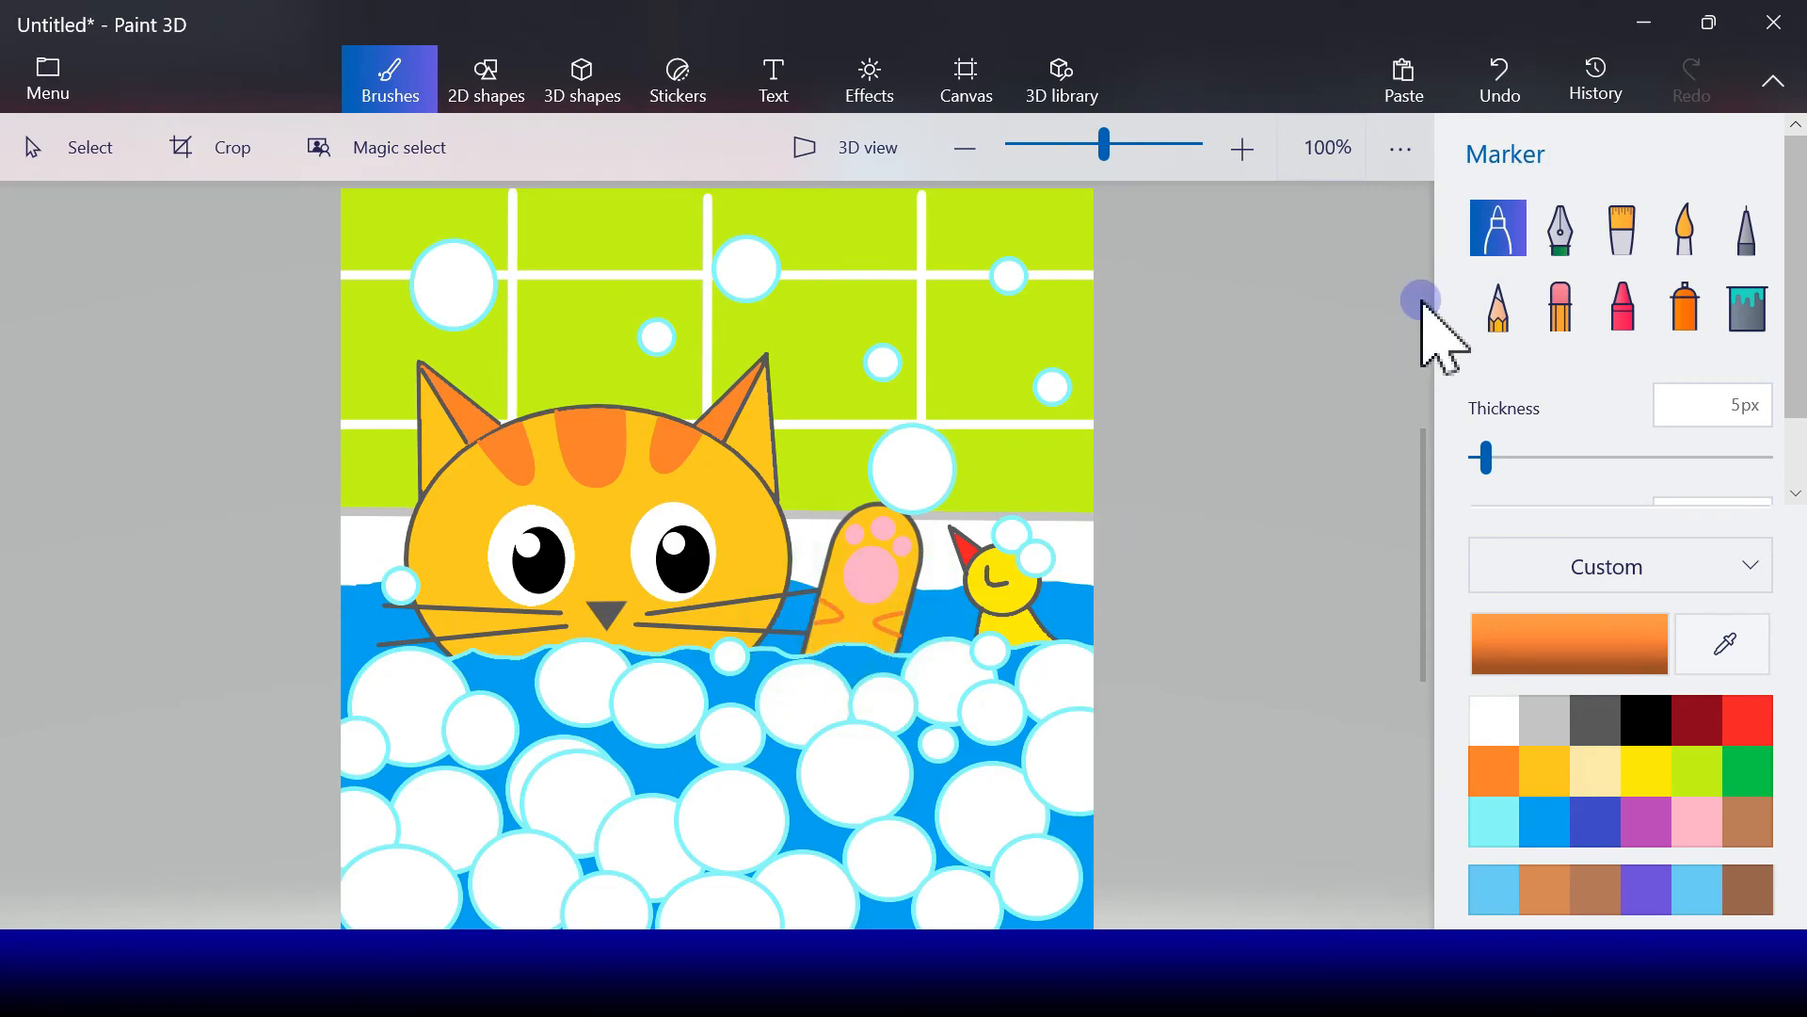
left_click(1746, 308)
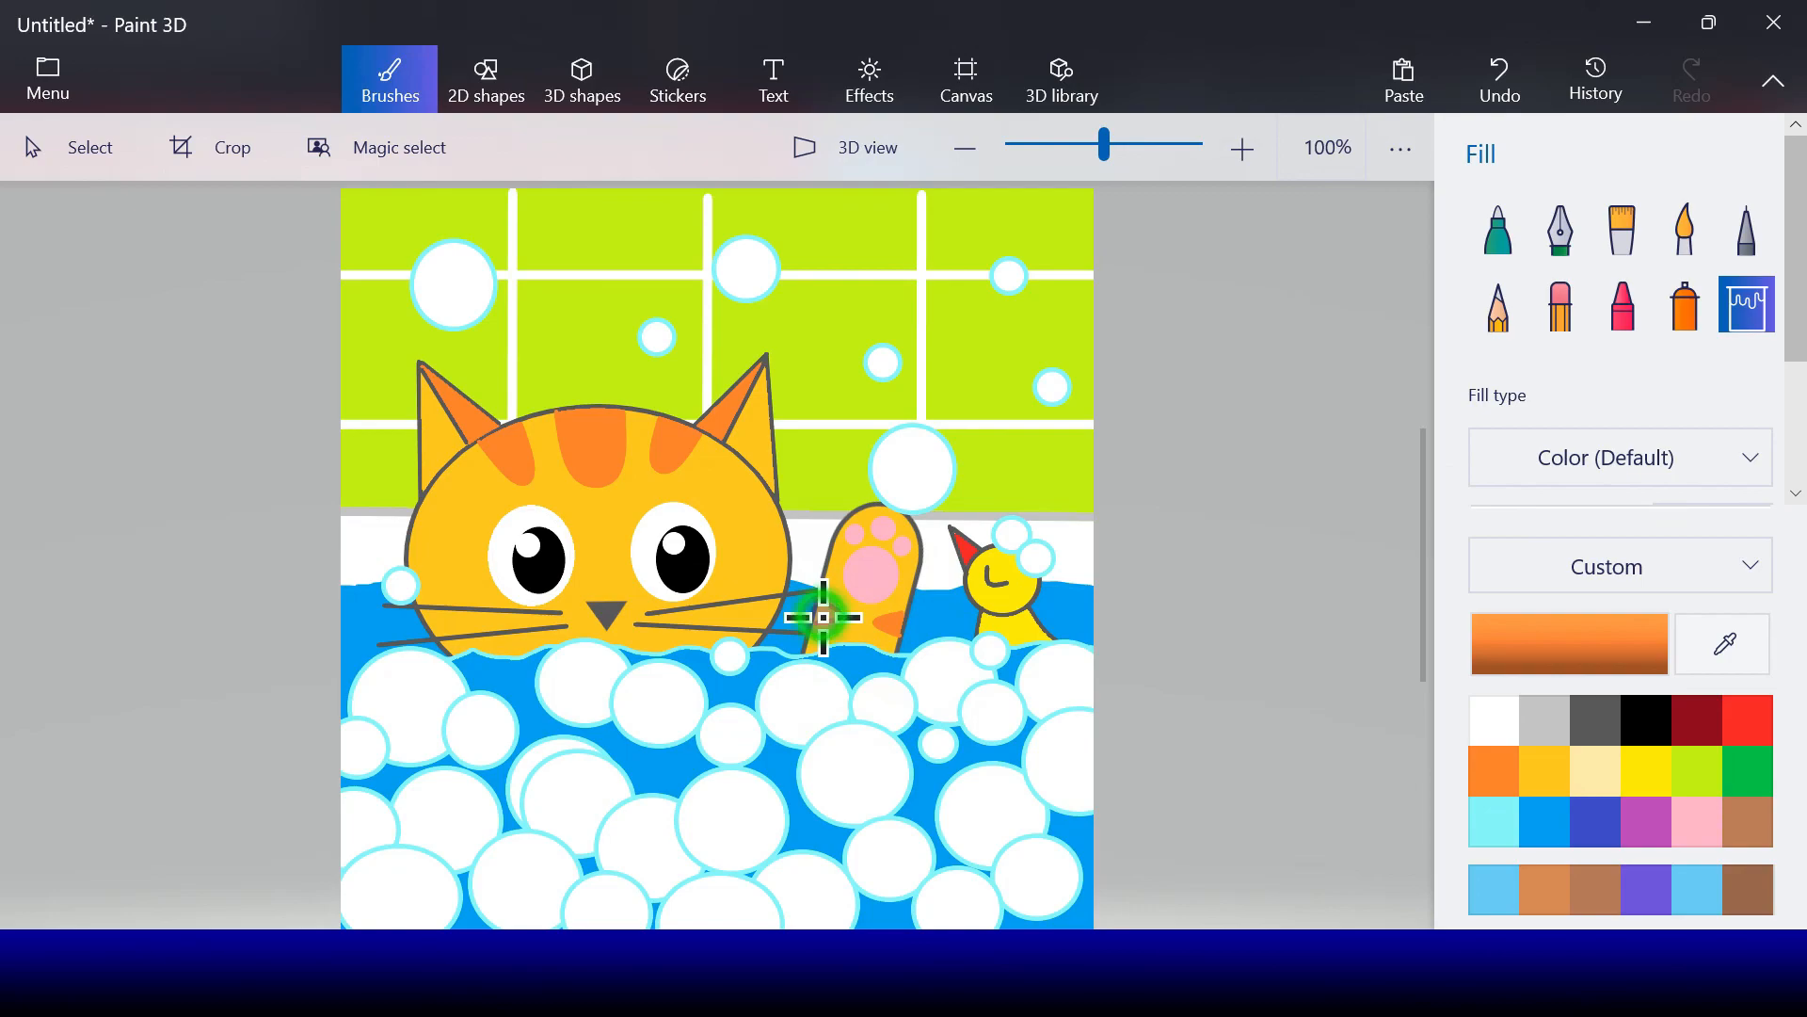
Step: Draw an orange 5px 3-point curve stripe on each side of the cat's face, pointing inward from the outline beside the eyes
left_click(484, 82)
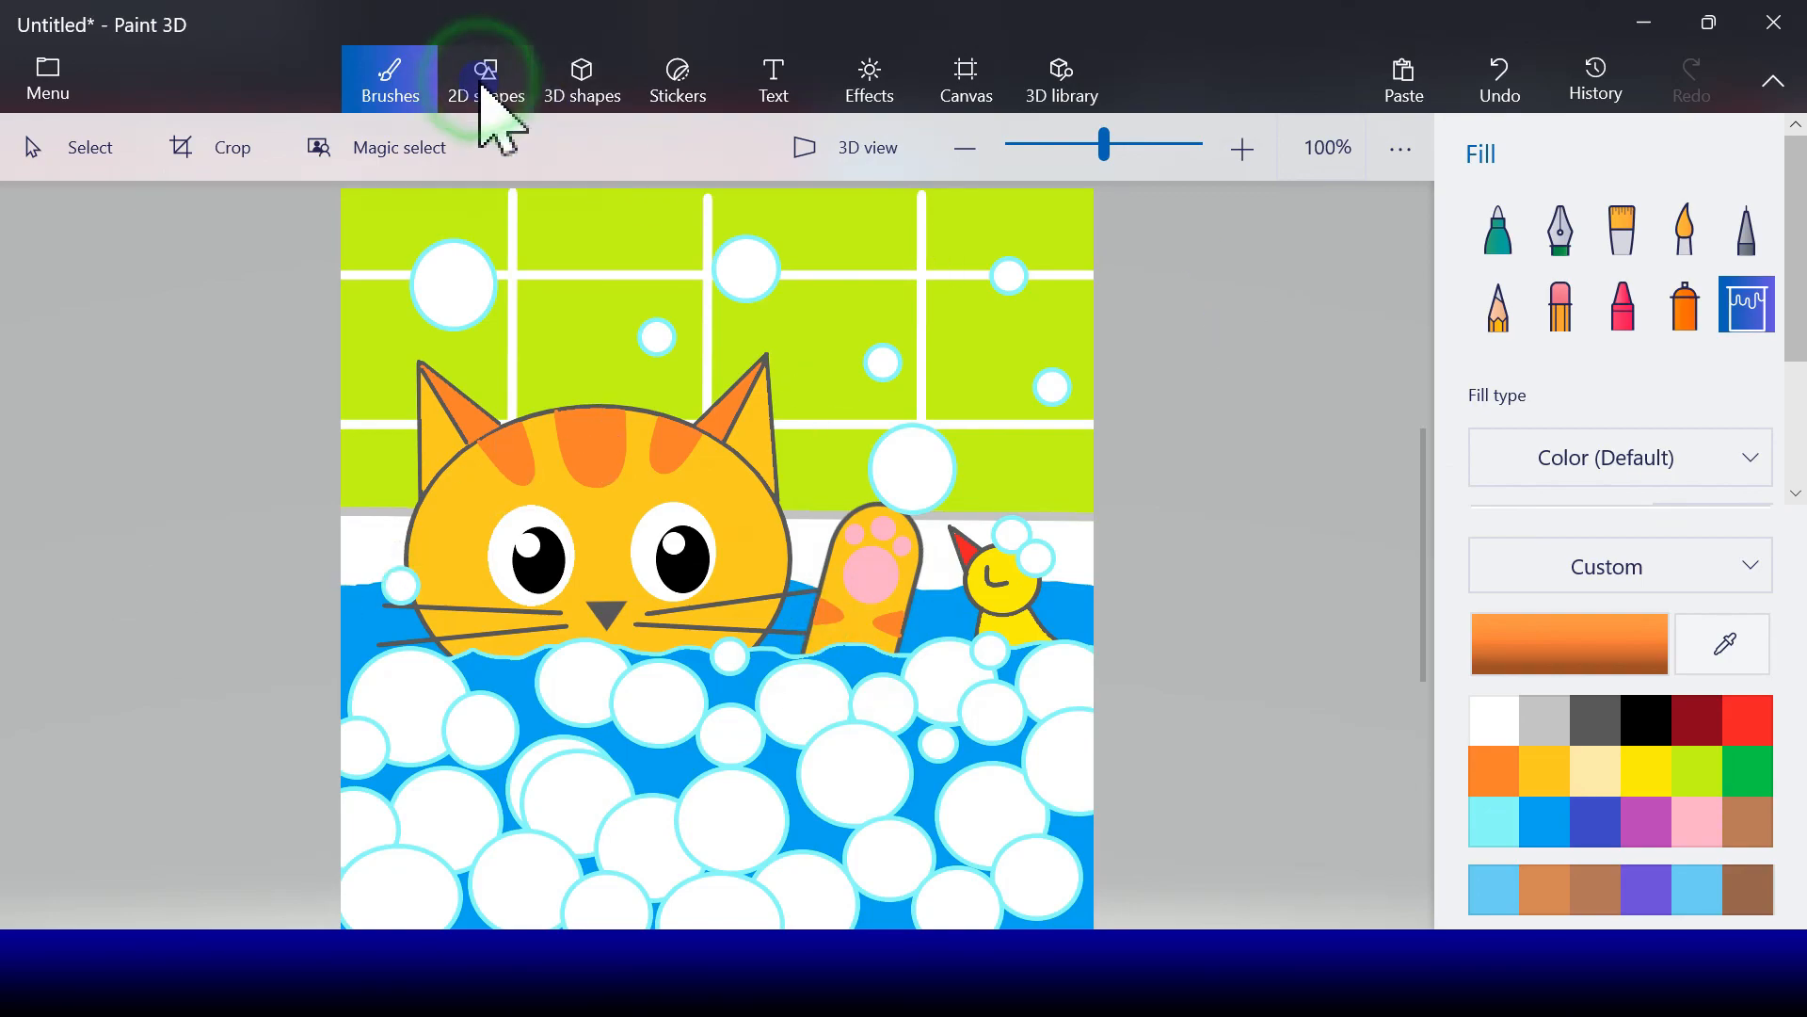
left_click(1557, 266)
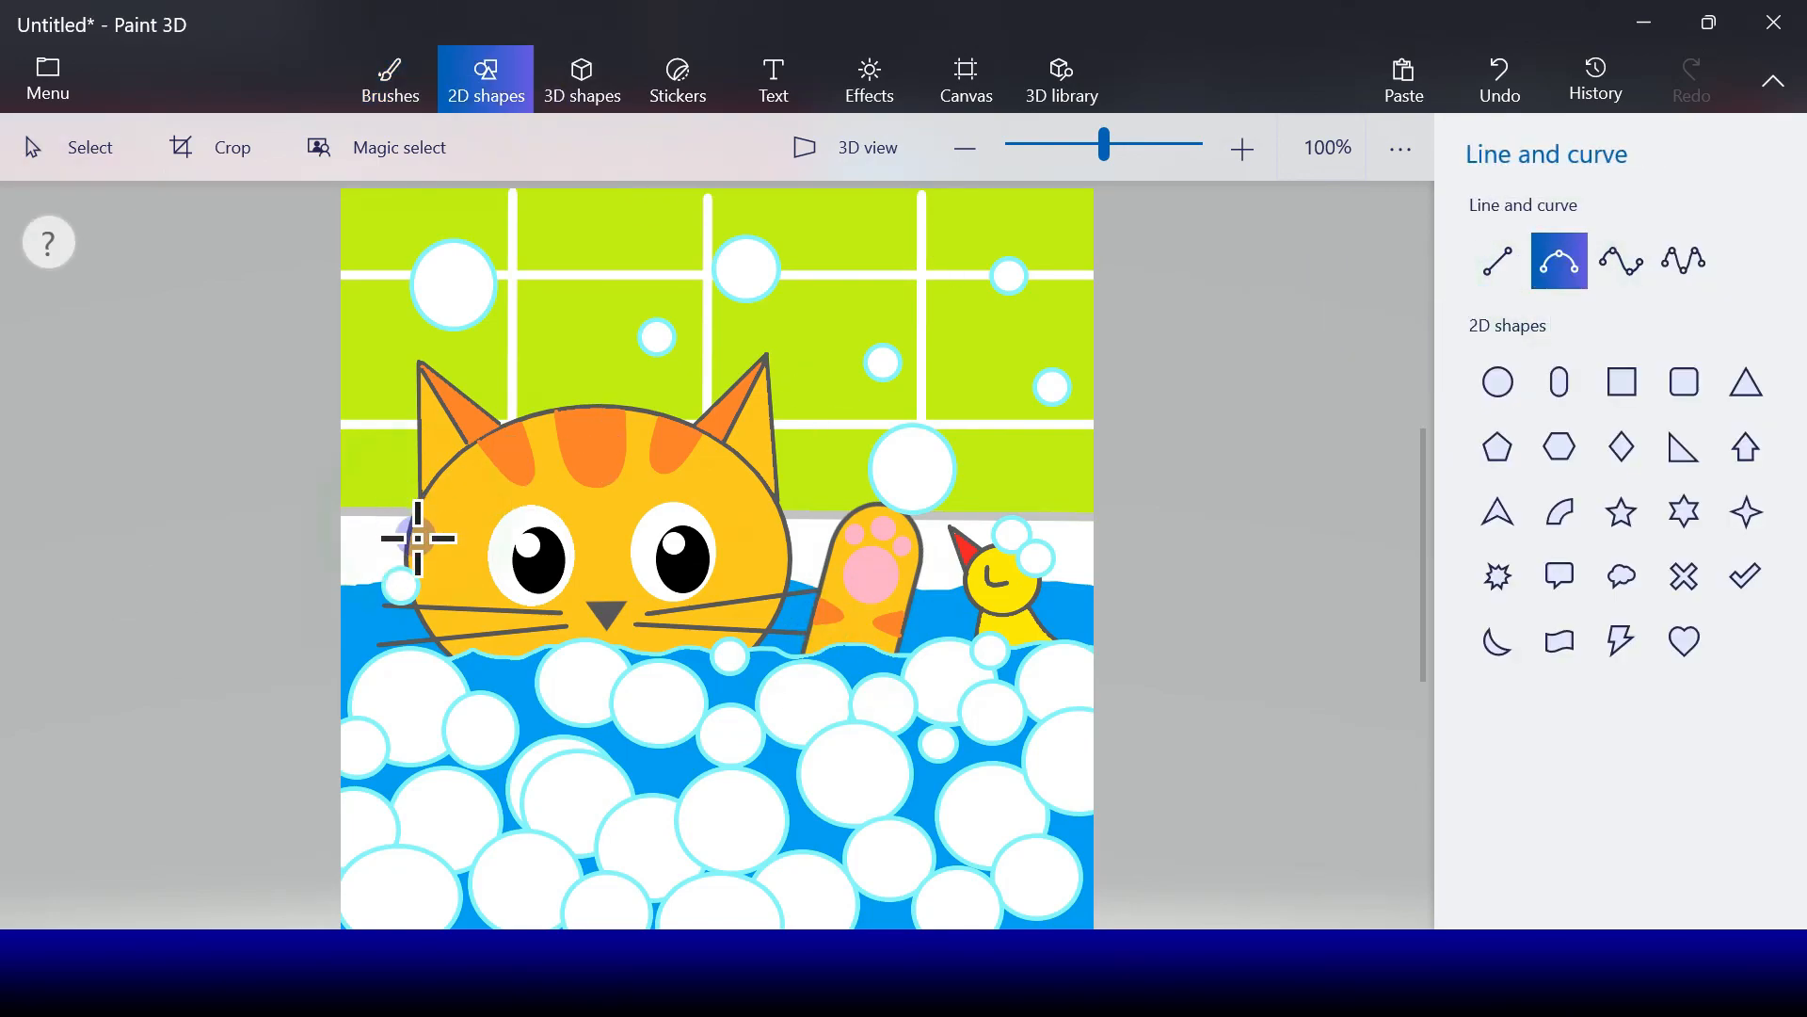
left_click_drag(410, 552, 416, 519)
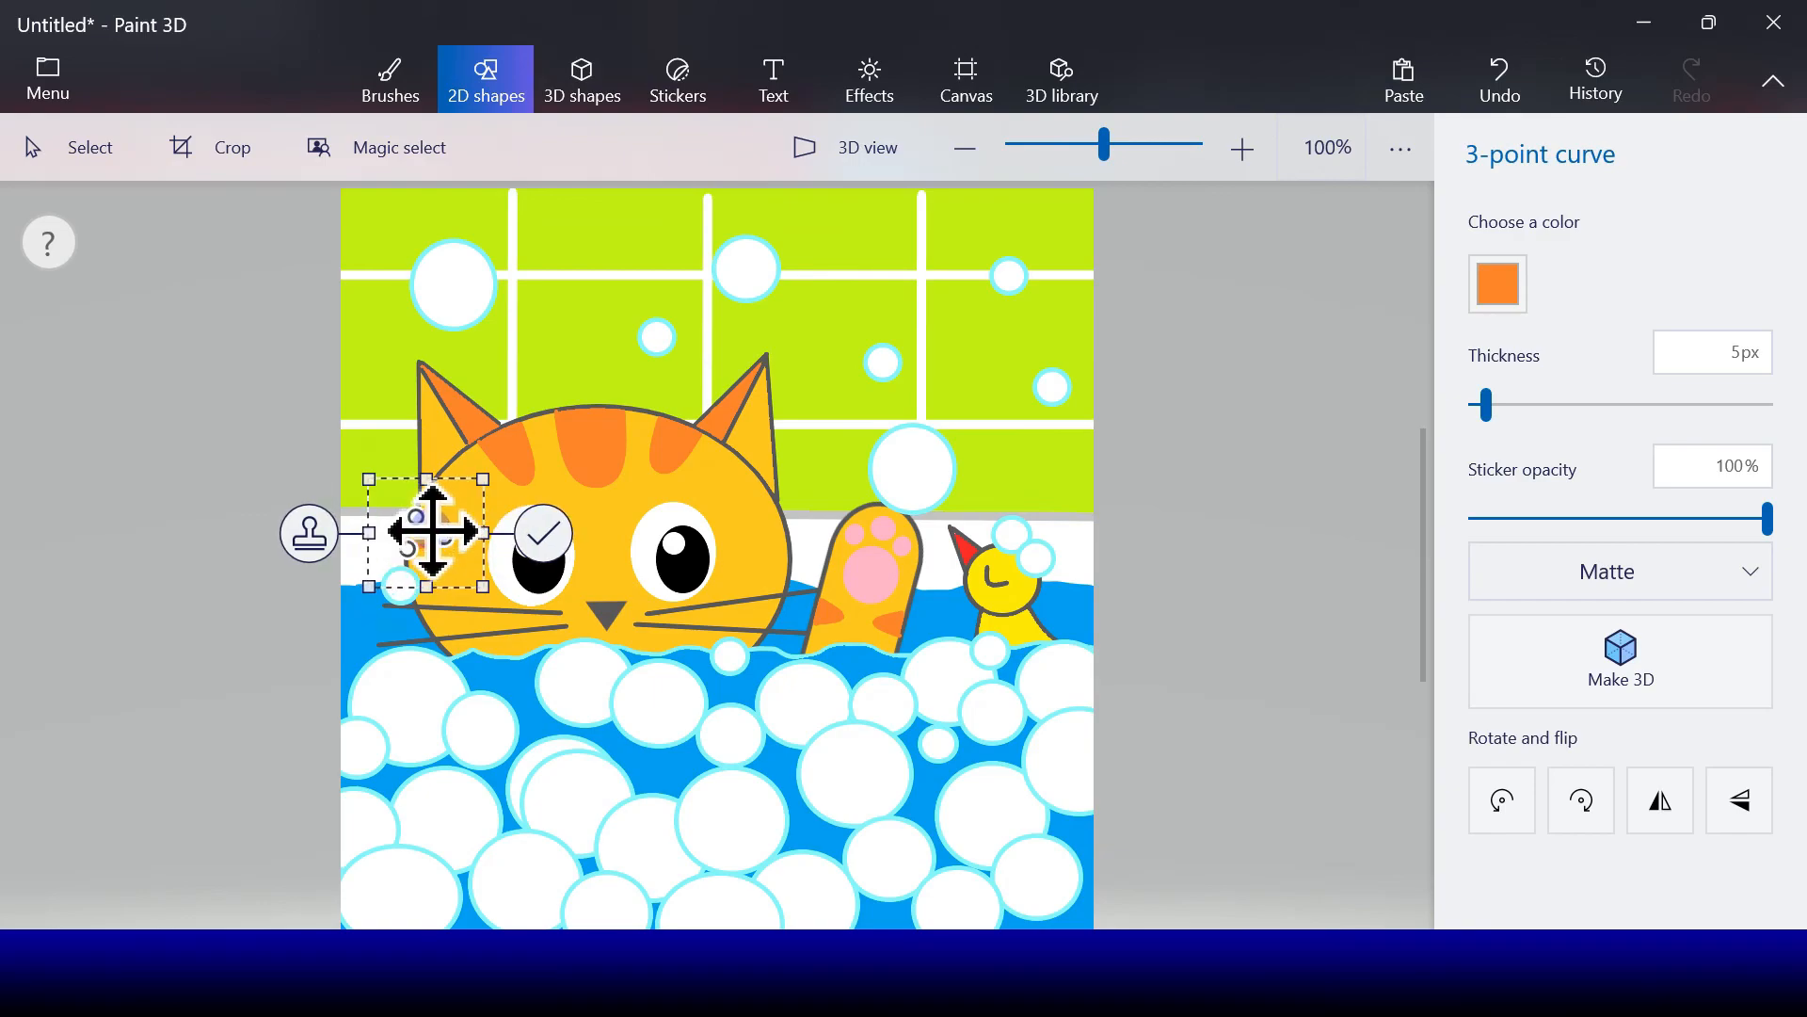
left_click(561, 542)
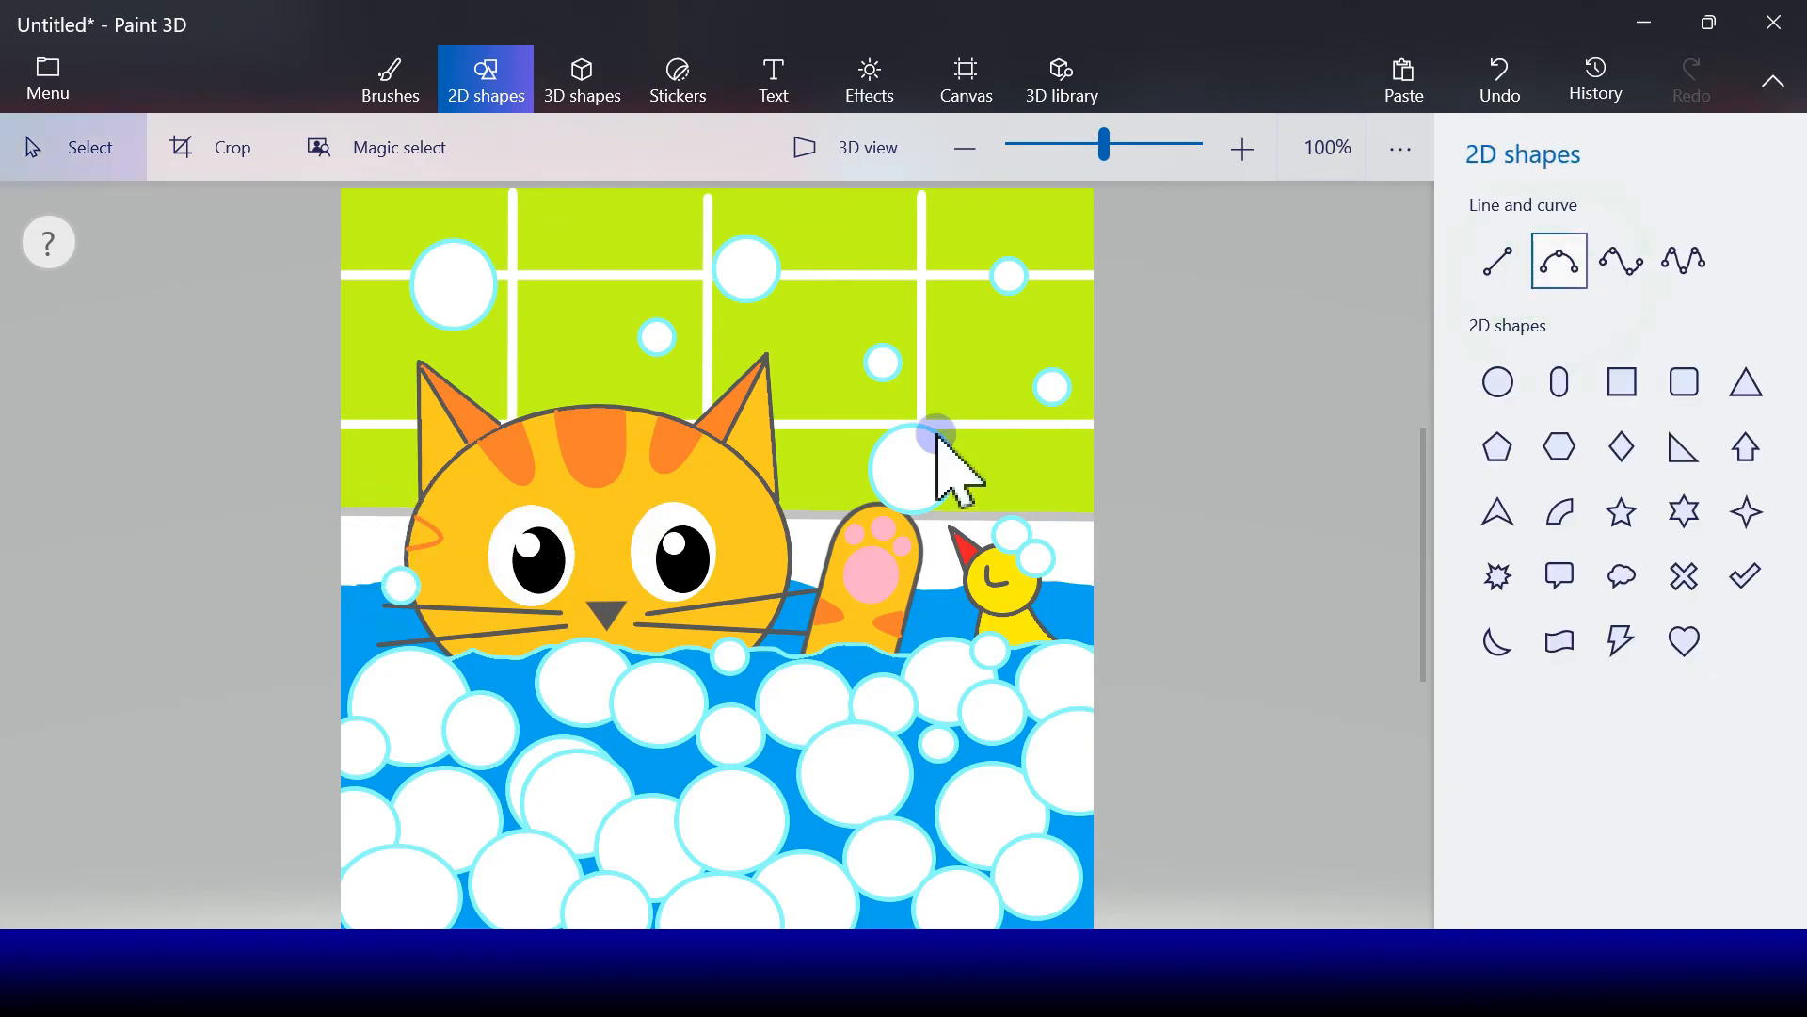
left_click(1557, 263)
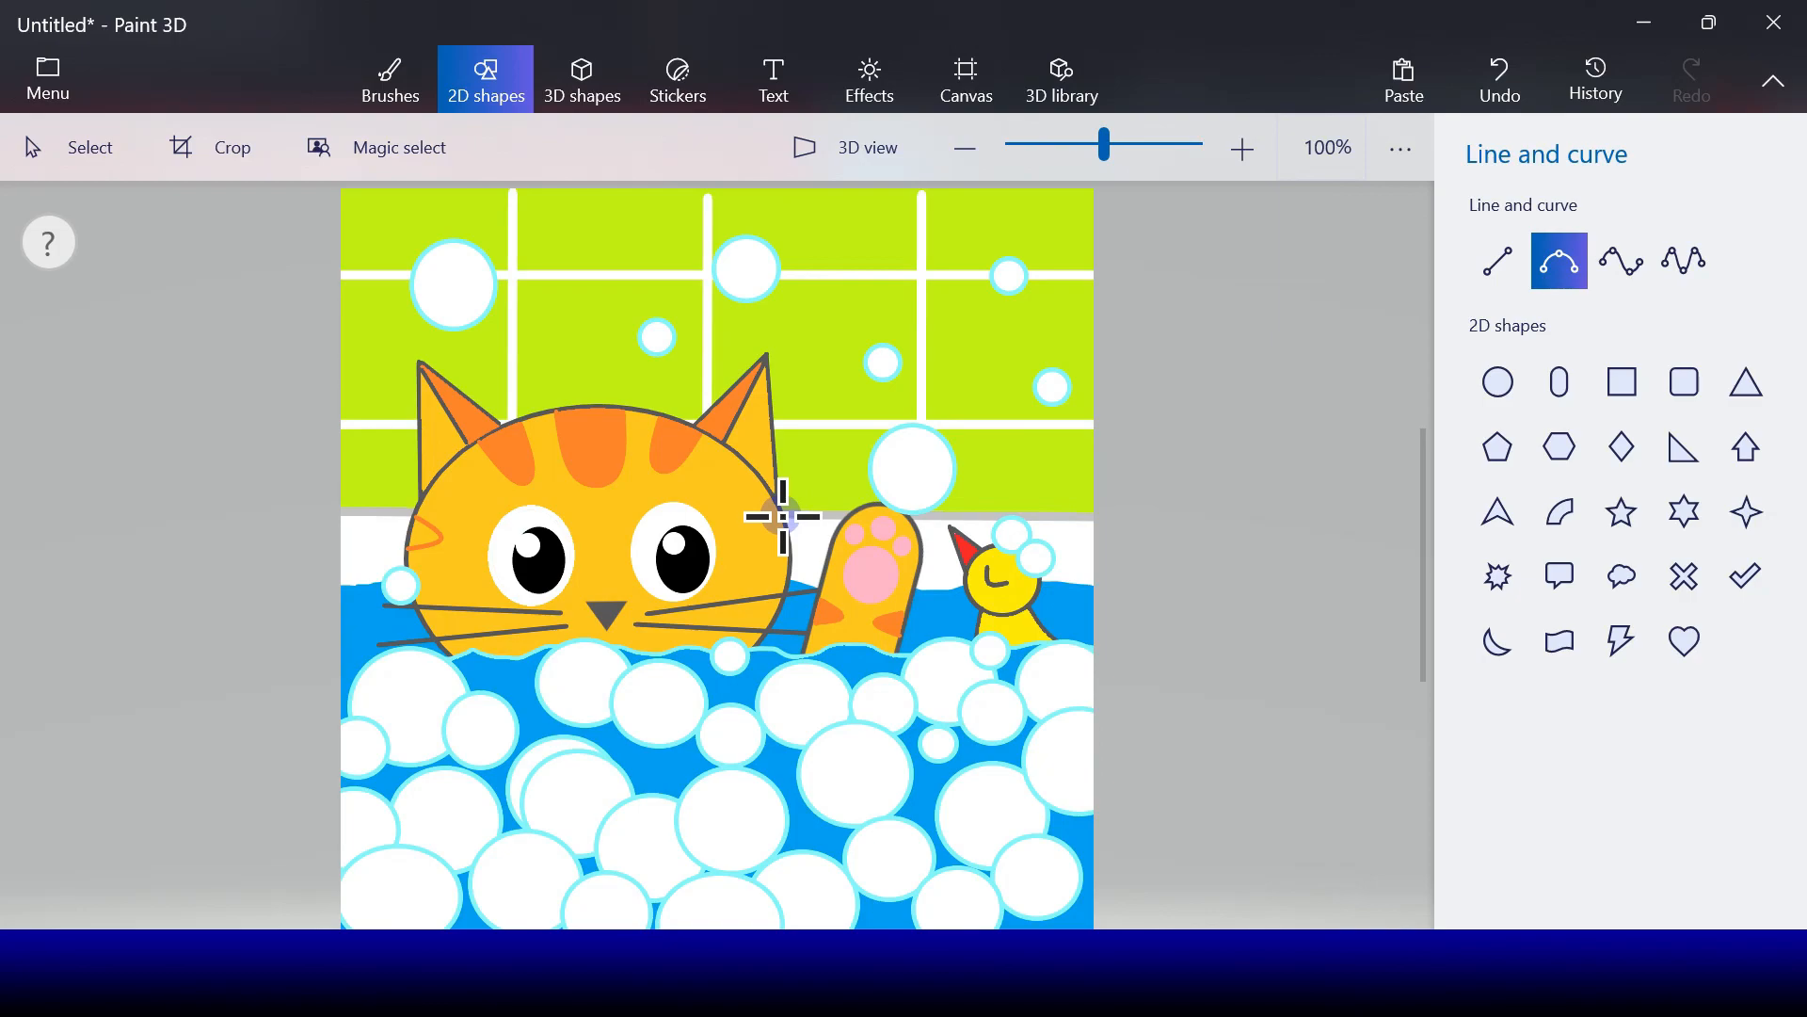
left_click_drag(789, 564, 742, 537)
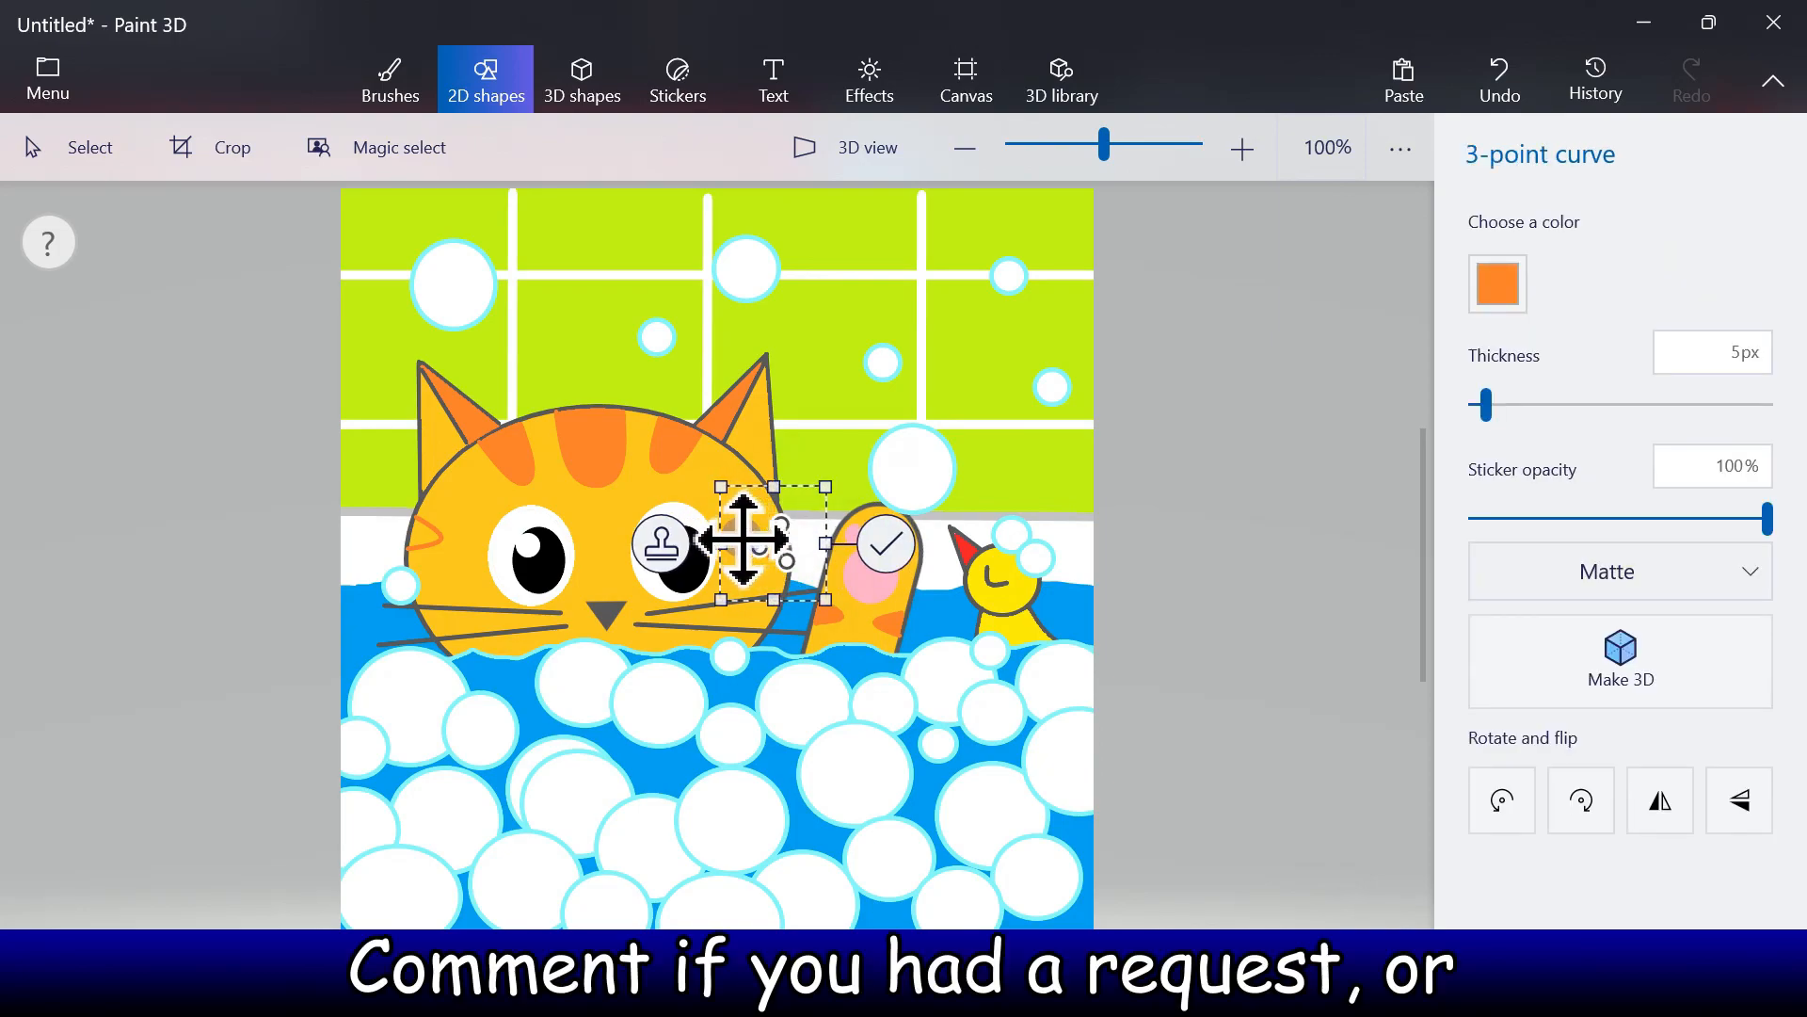
left_click(885, 546)
Step: Fill the two stripes at the sides of the cat's face with orange
left_click(393, 75)
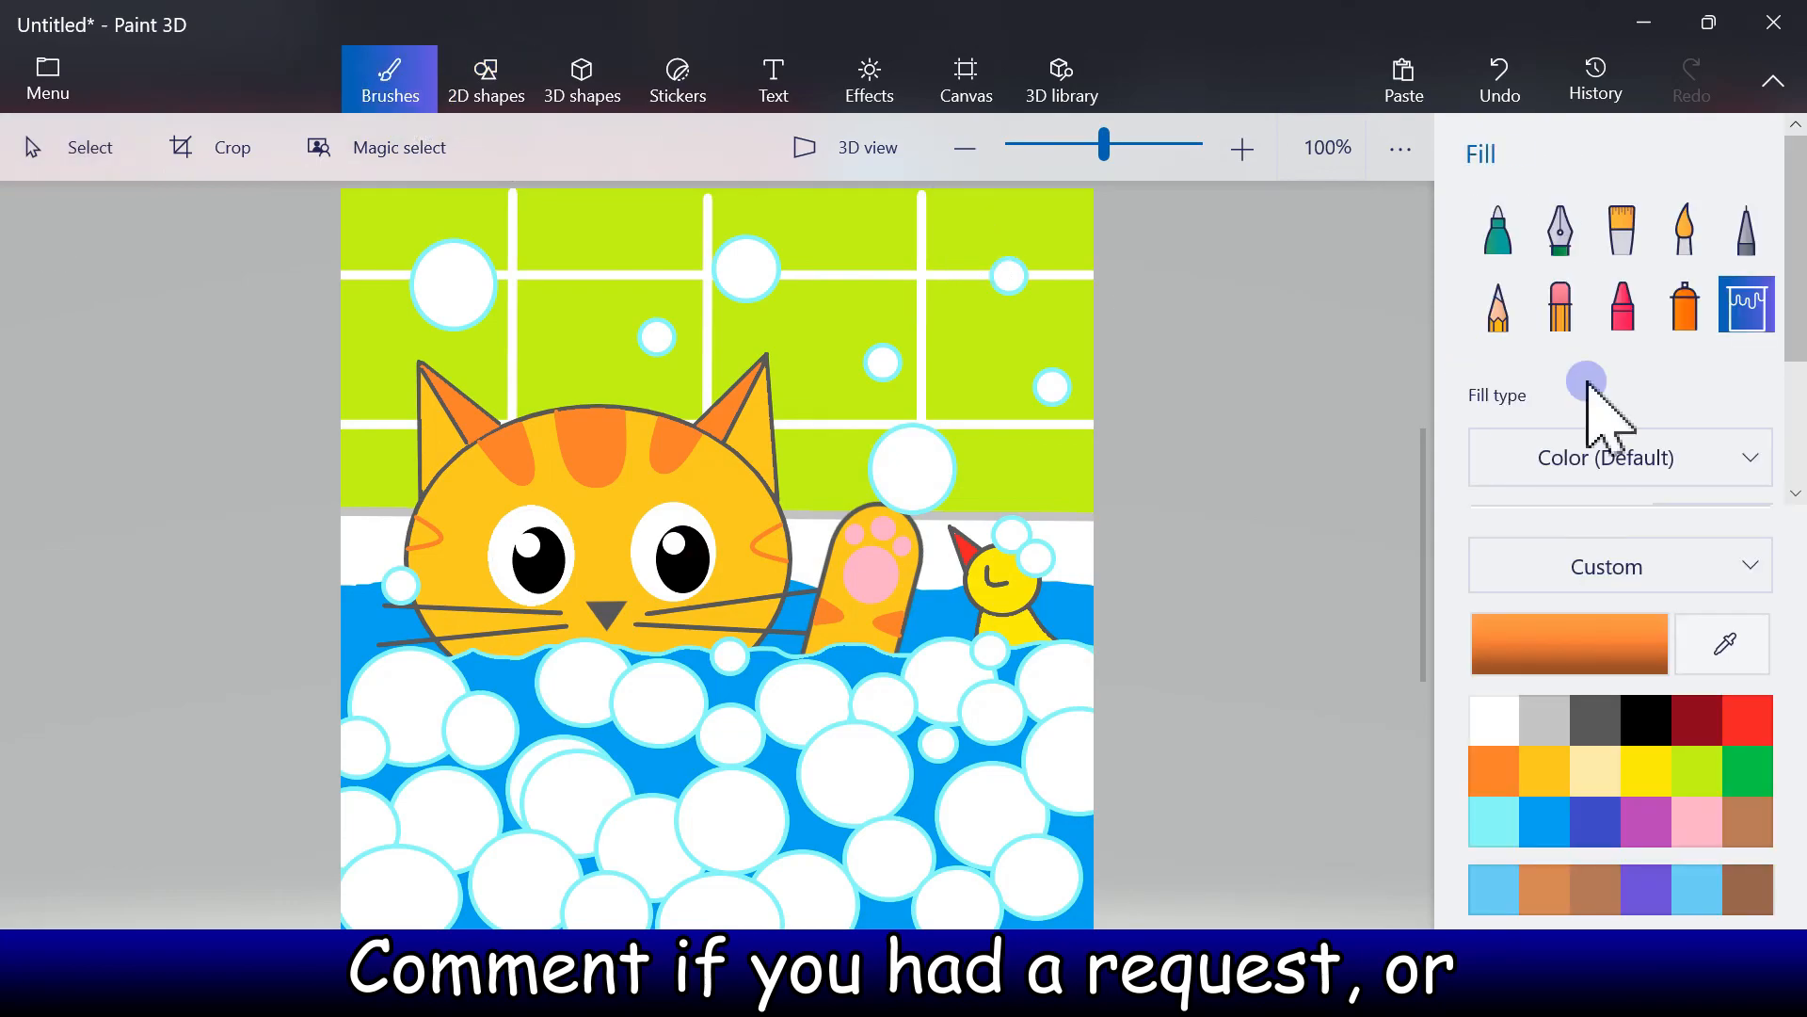
left_click(1520, 785)
left_click(766, 543)
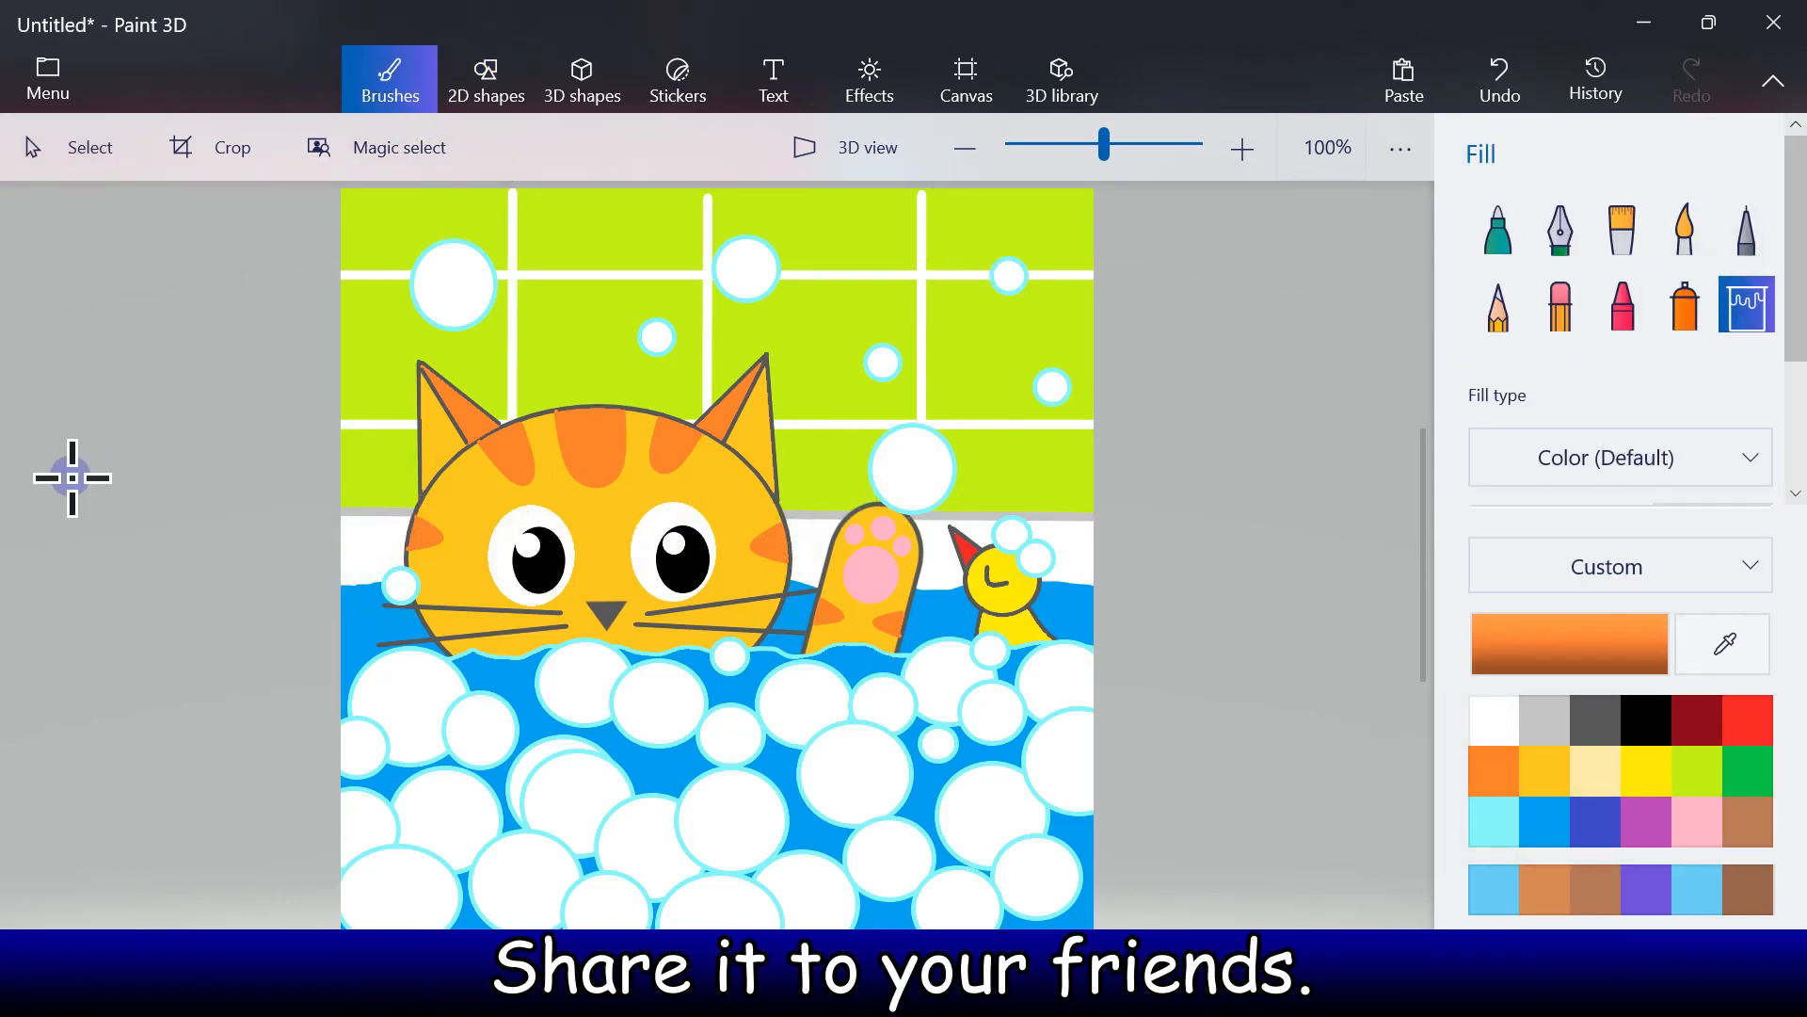